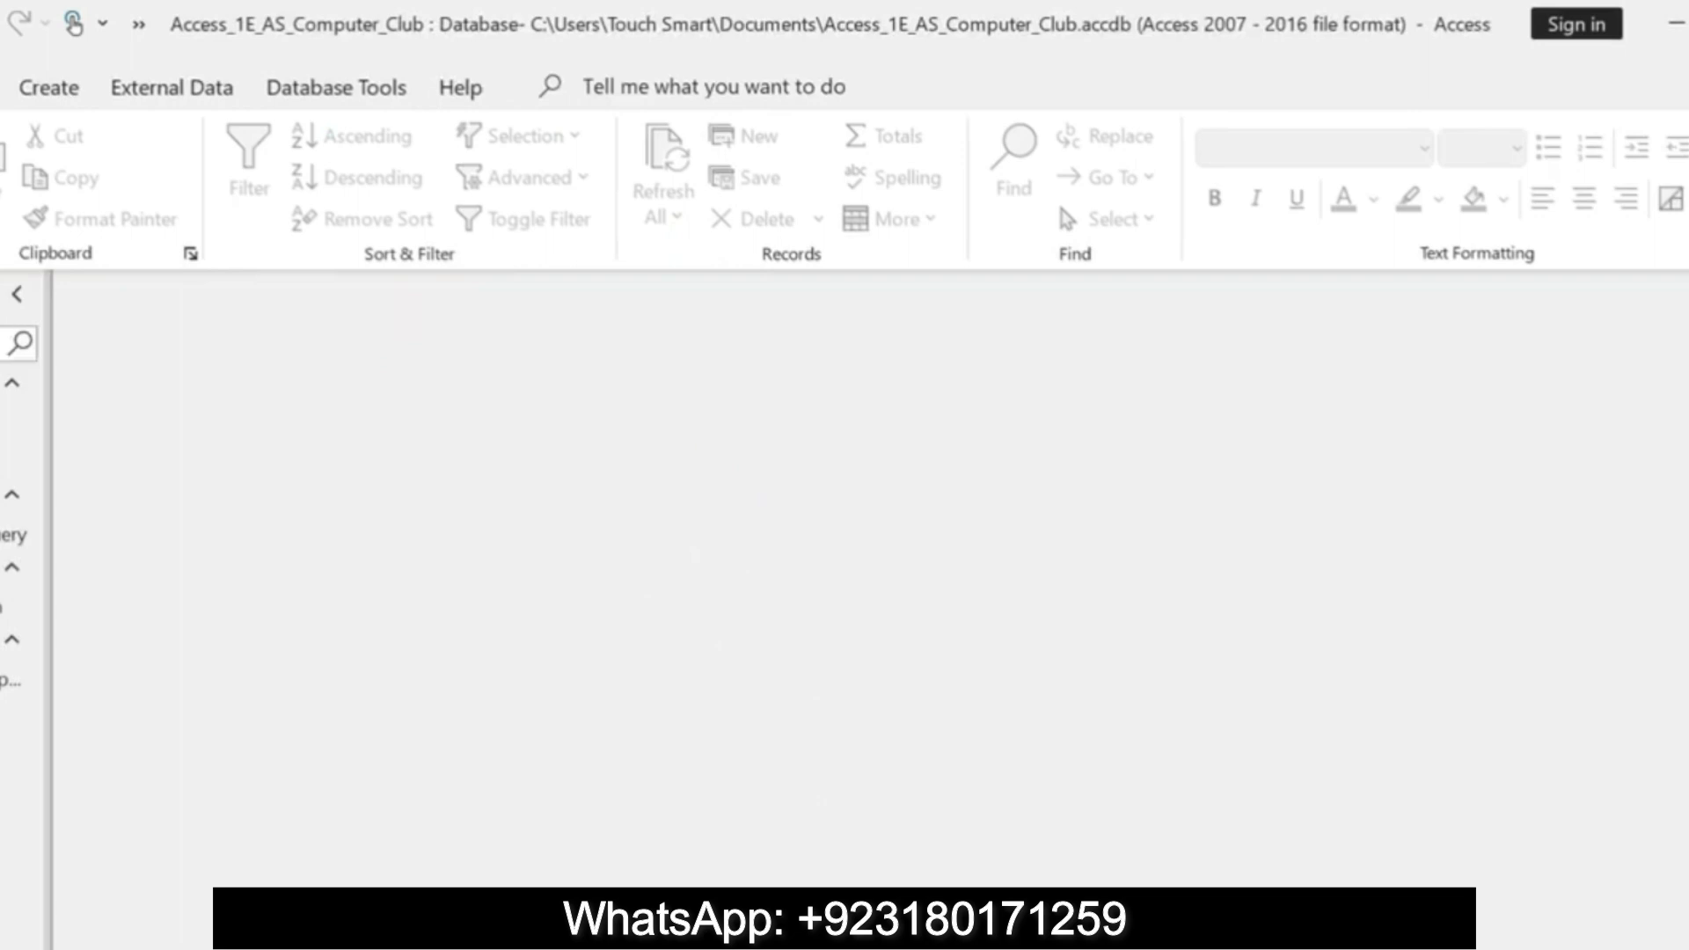
- Switch to the Word instructions, highlight the step 1 text in yellow and undo that highlight
key(alt+Tab)
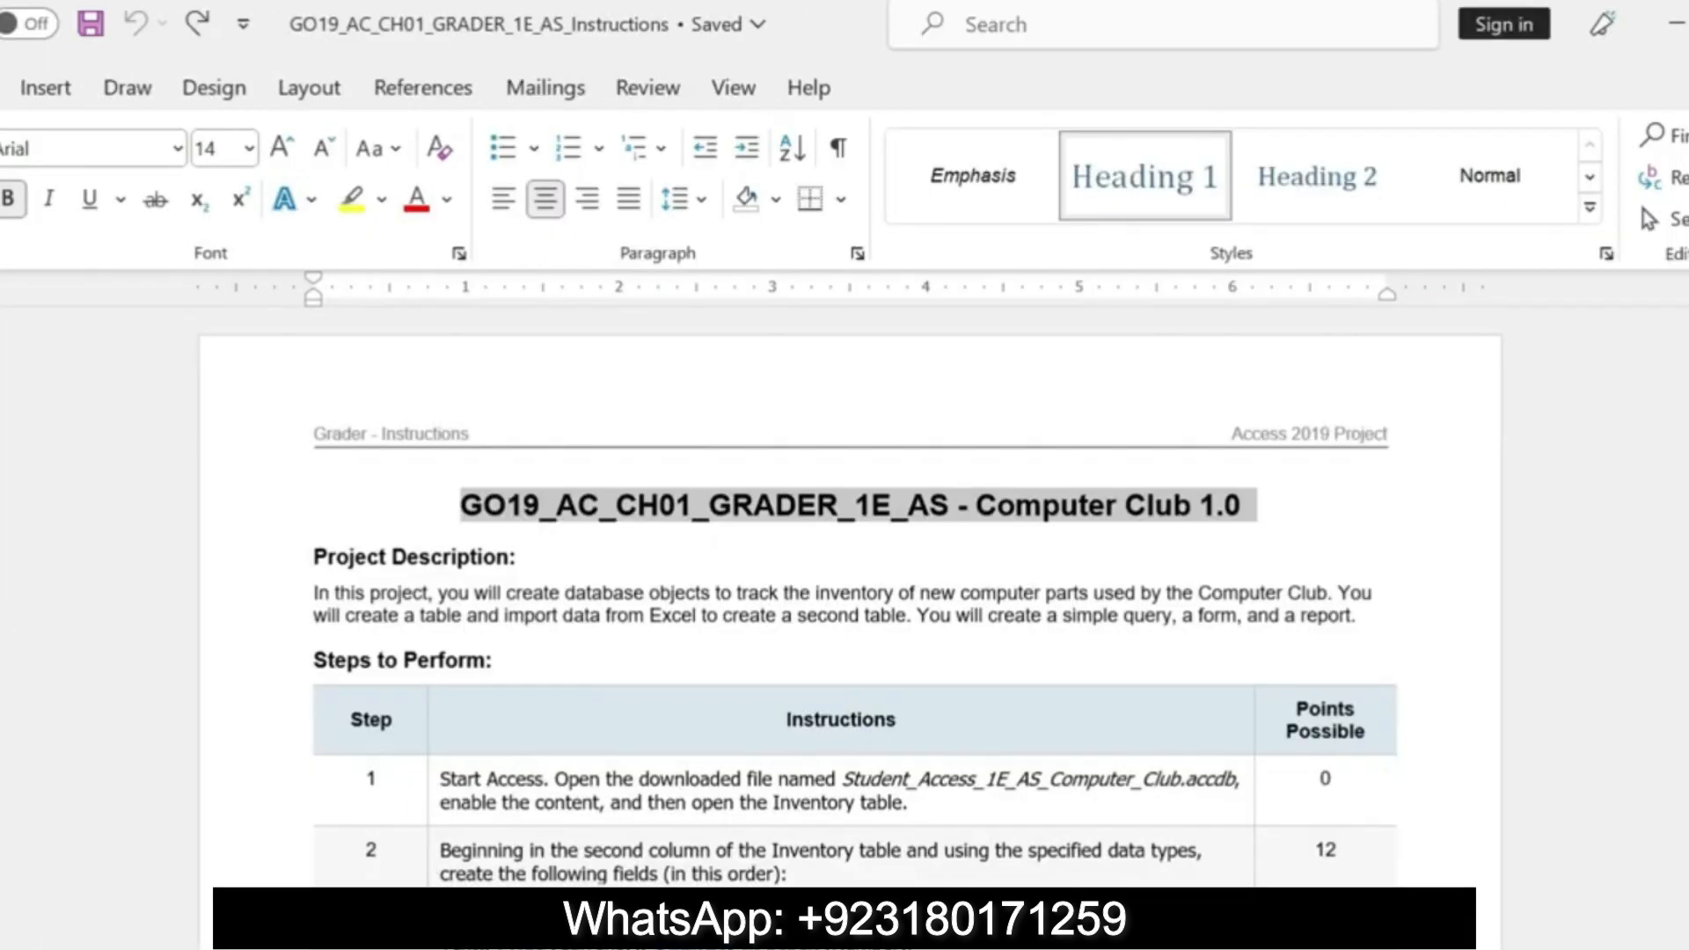
drag(440, 778, 906, 803)
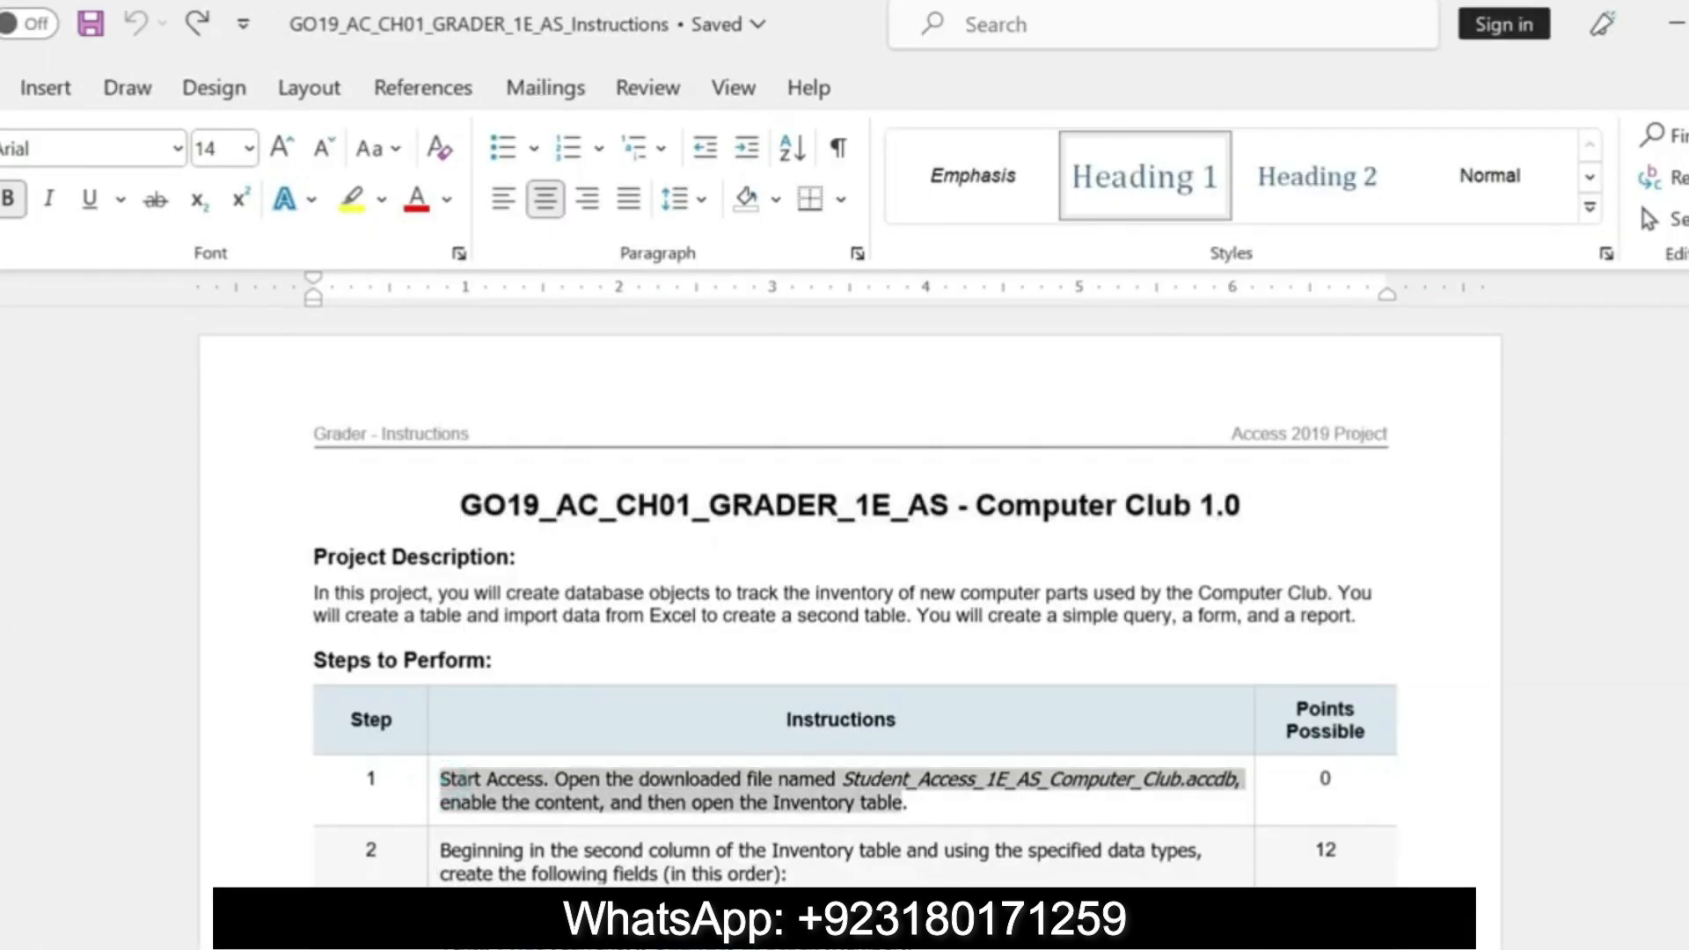
click(1036, 759)
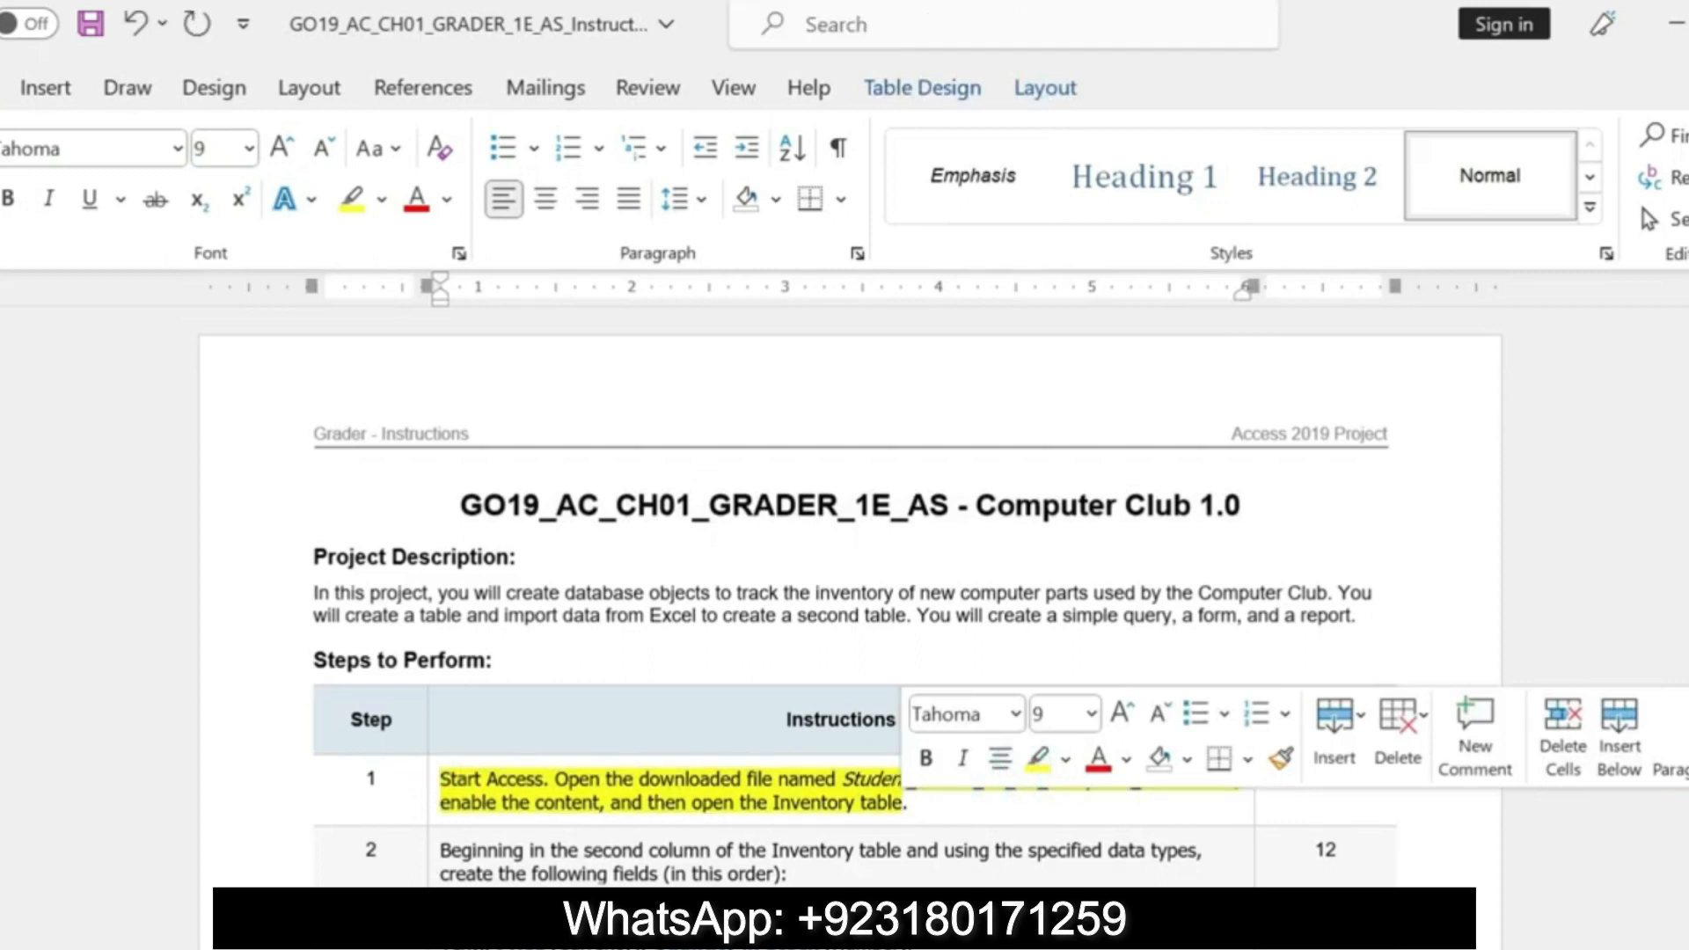
drag(440, 779, 908, 803)
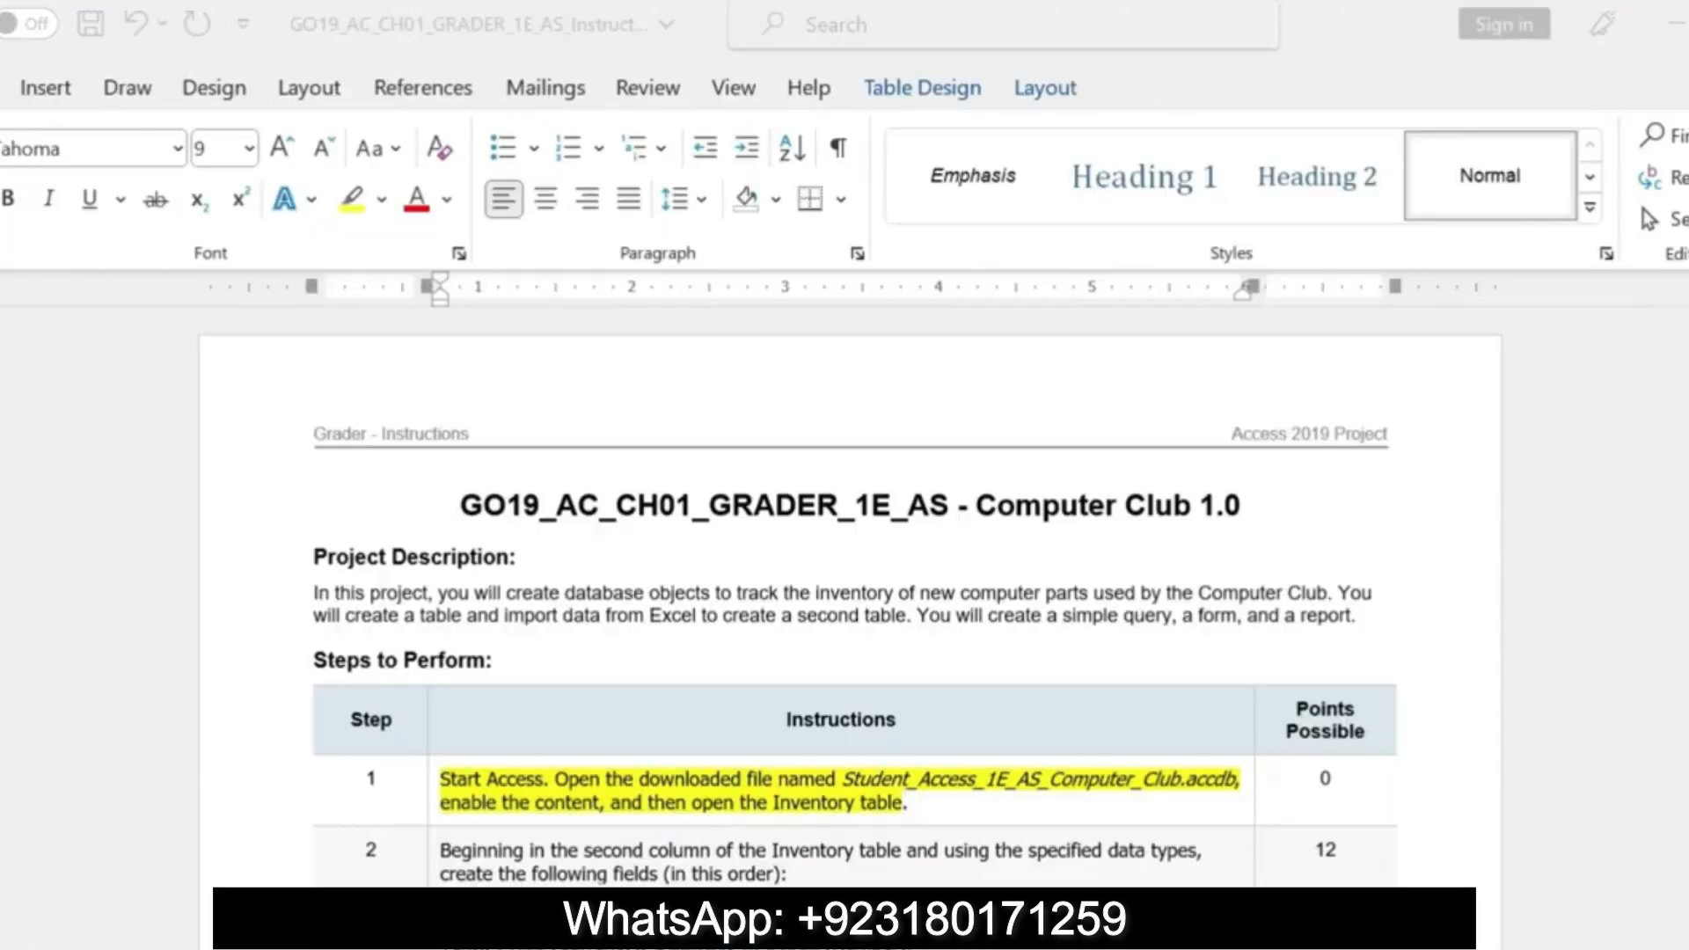
key(ctrl+z)
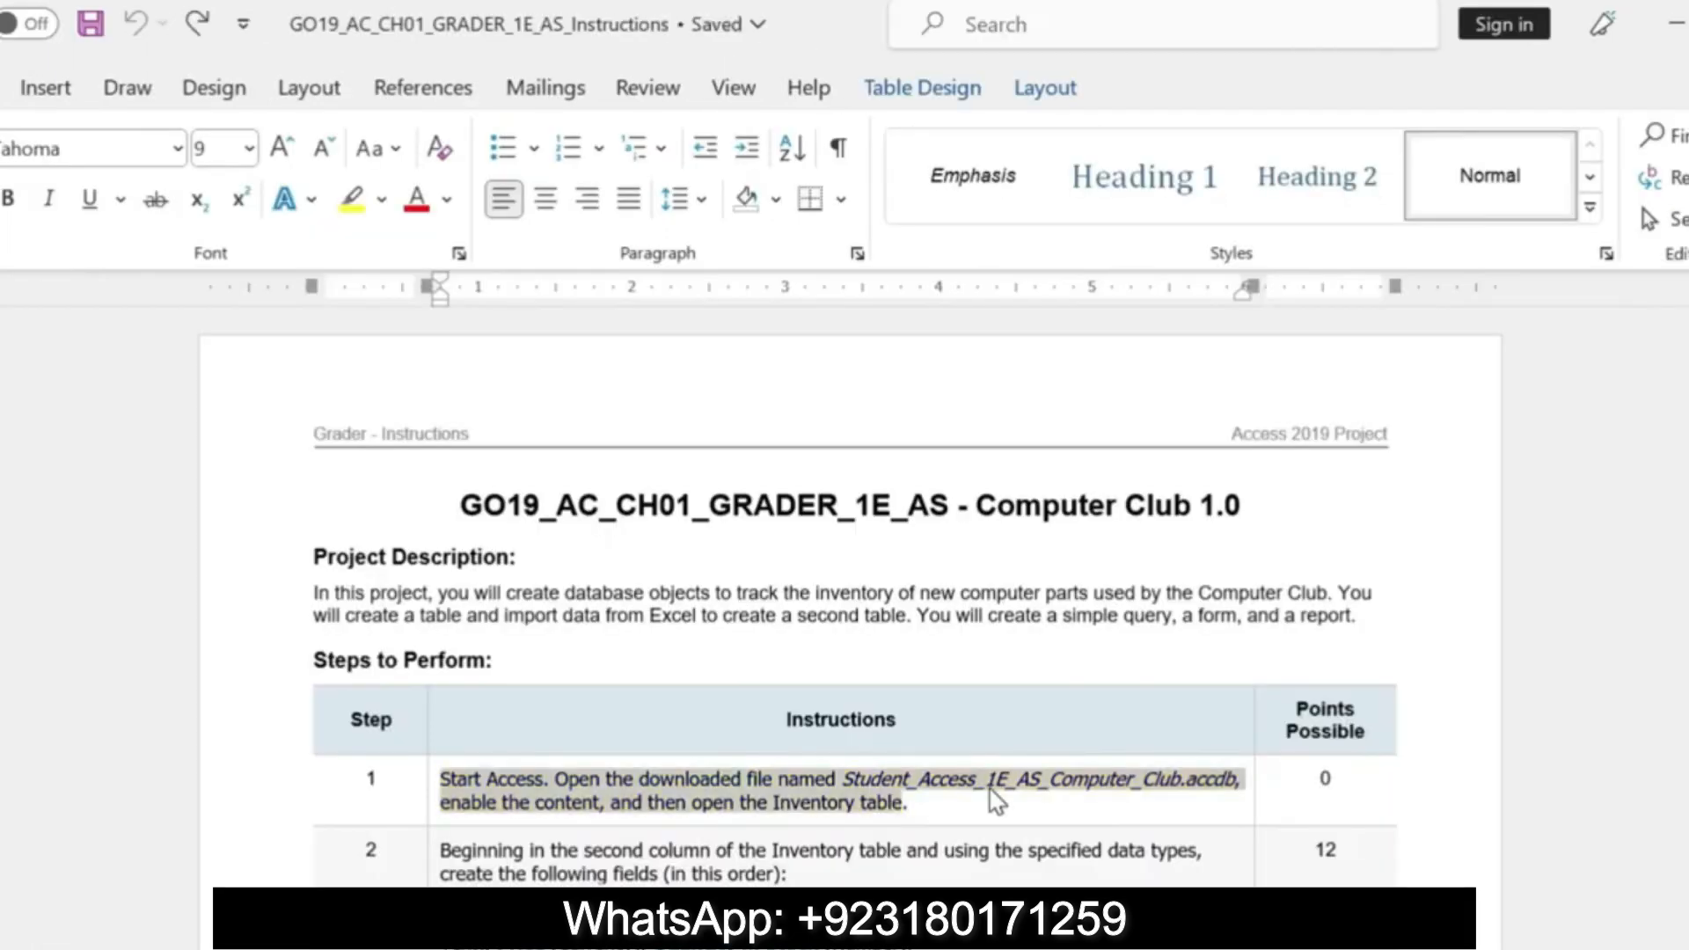
- Highlight the step 2 instruction about creating the Inventory table fields in yellow
triple_click(445, 848)
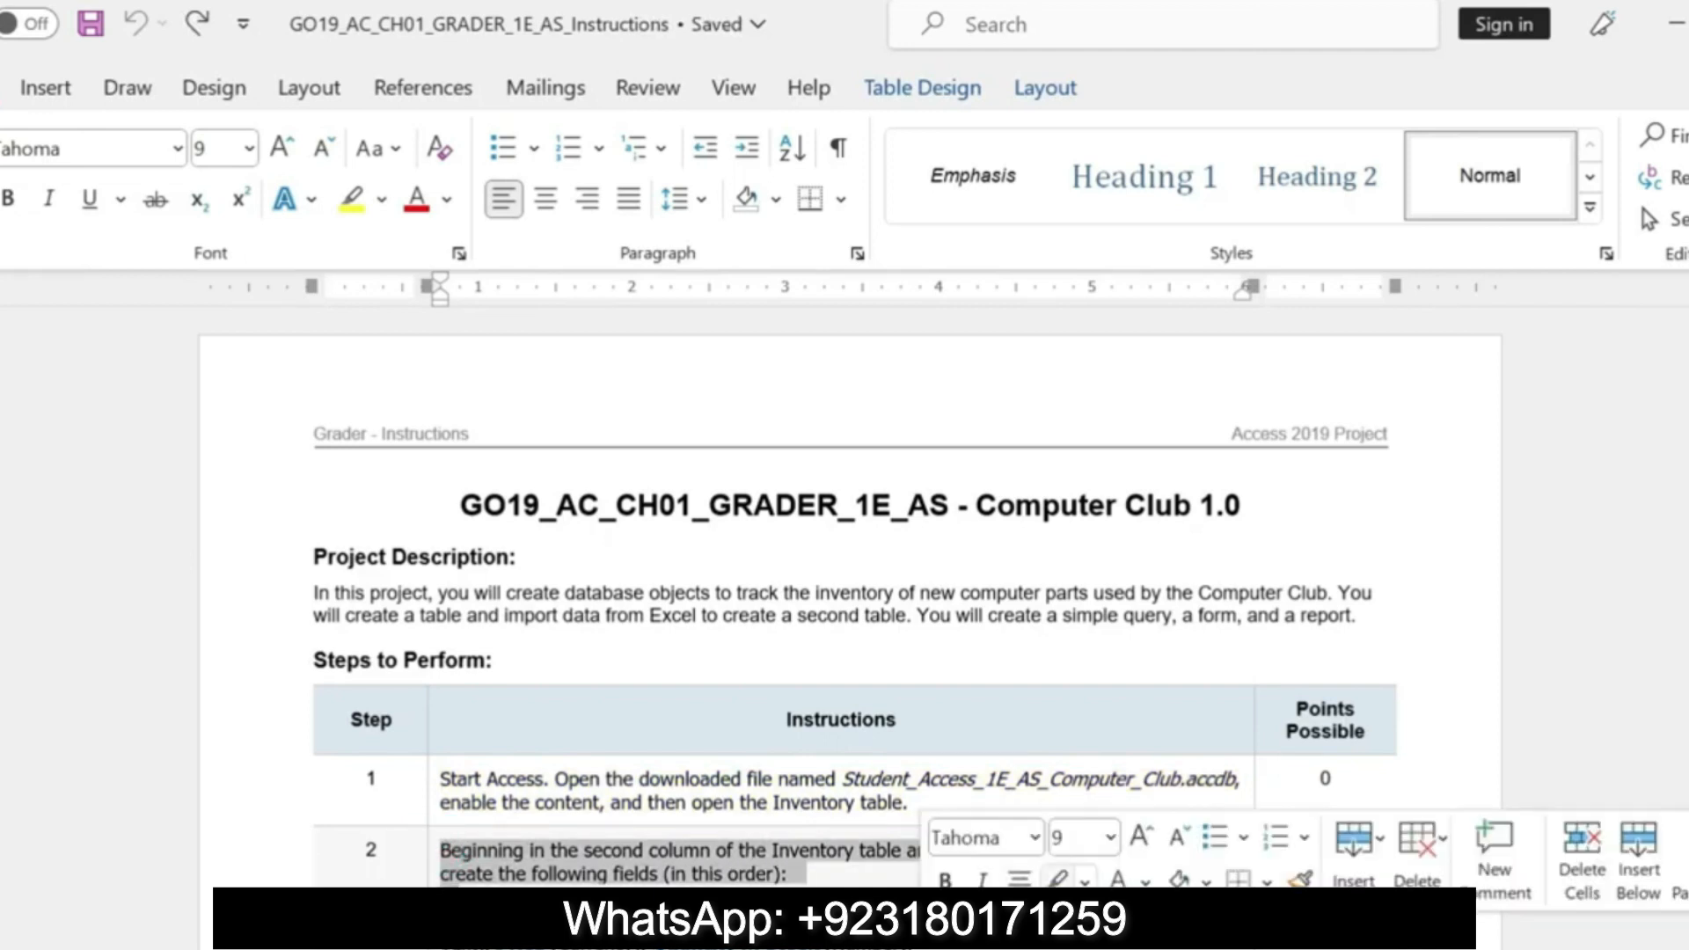
click(1058, 880)
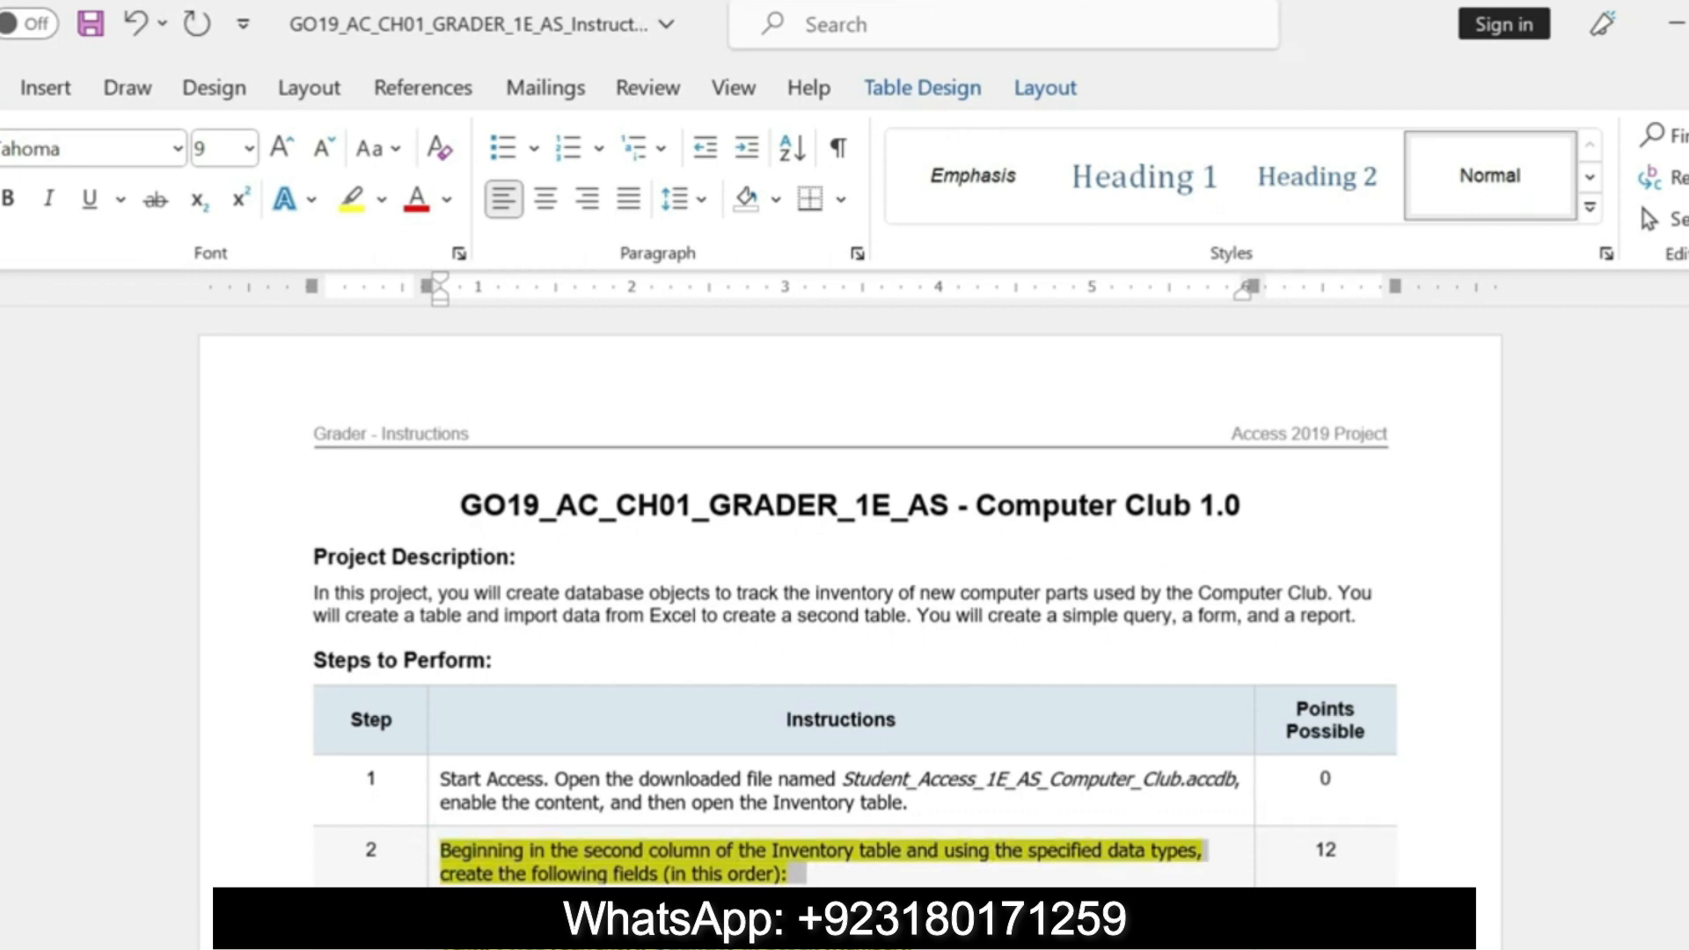
click(1011, 915)
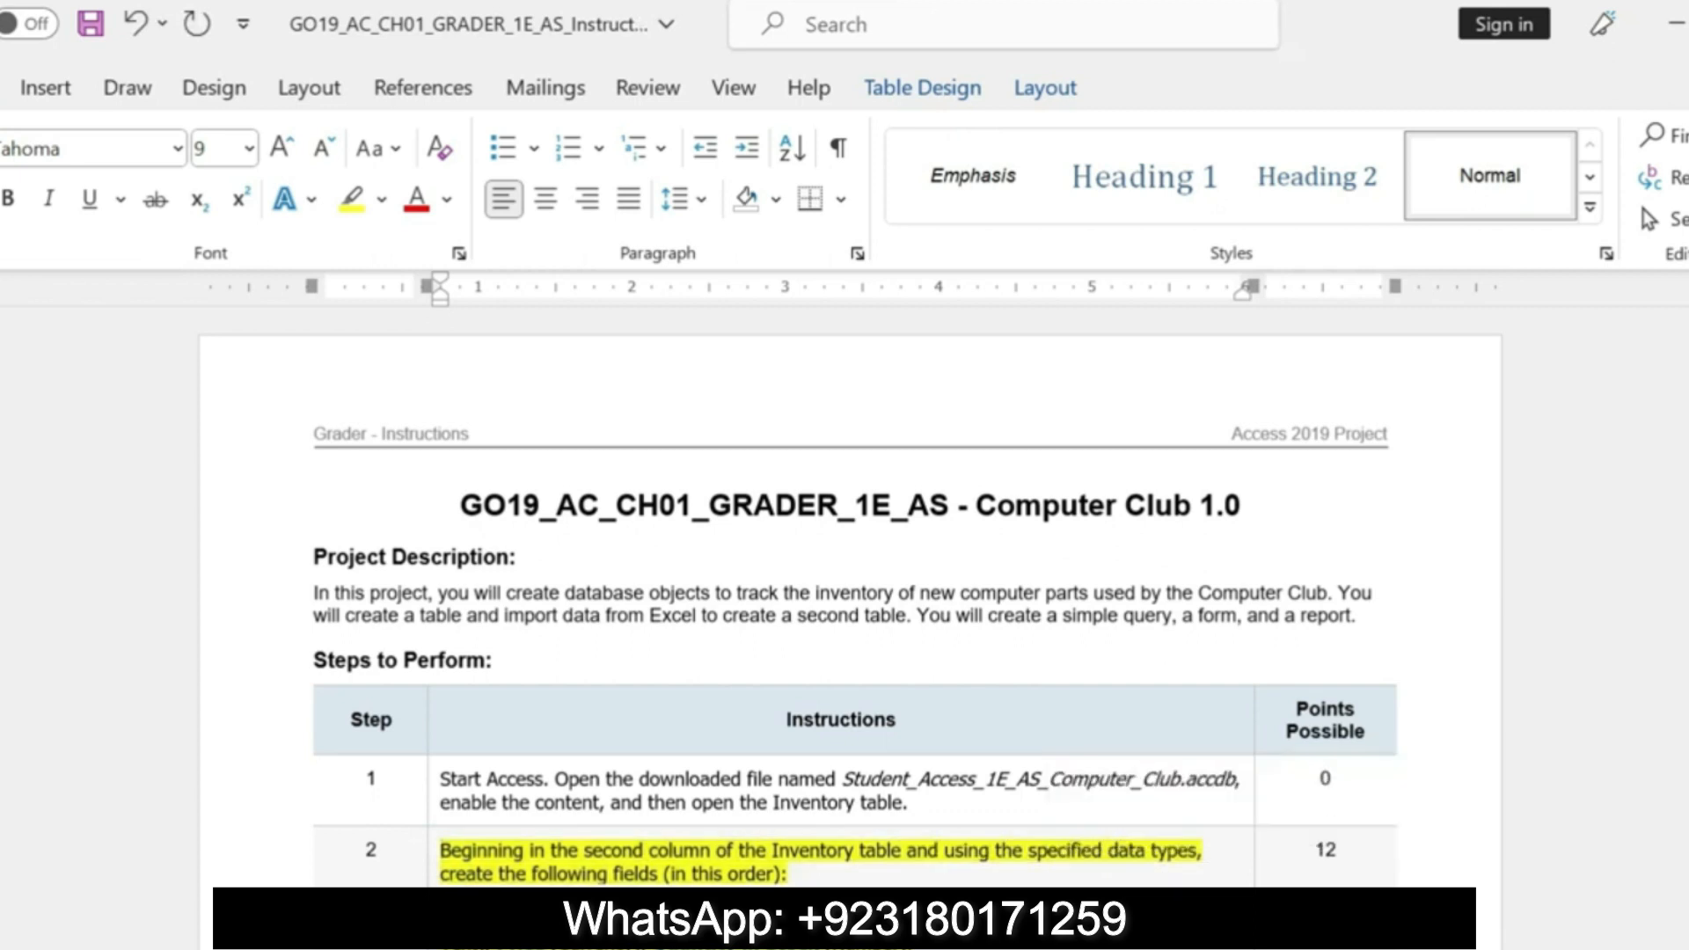
drag(1027, 850, 805, 873)
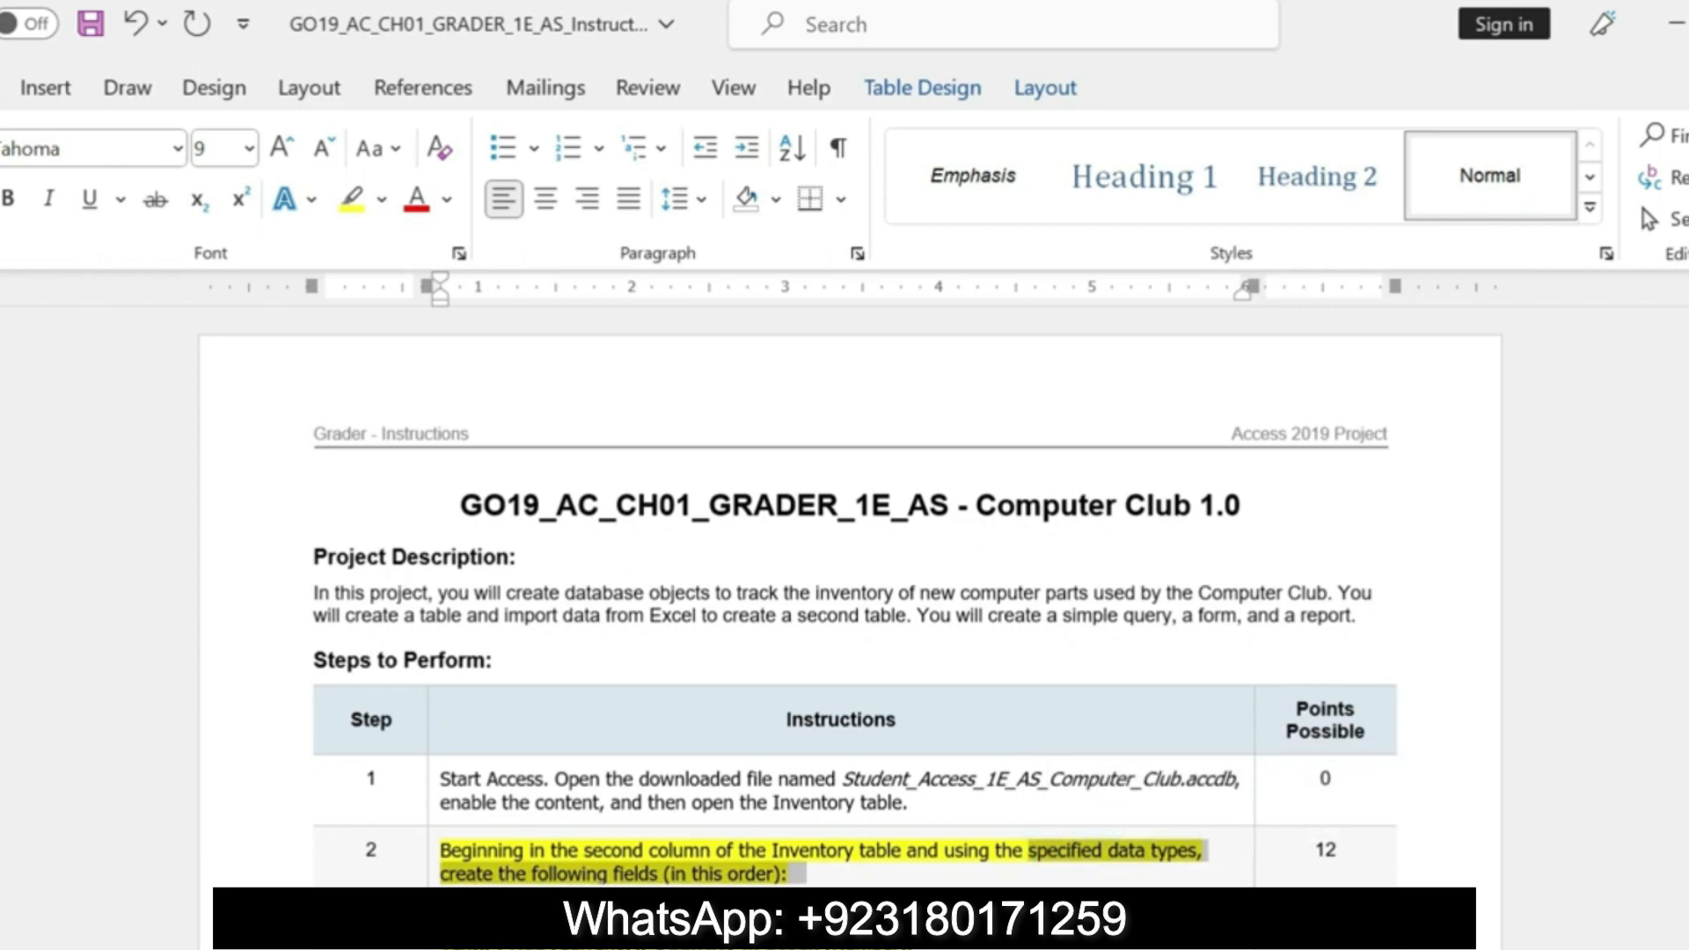
- Switch to Access, open the Inventory table and show it in Design View
key(alt+Tab)
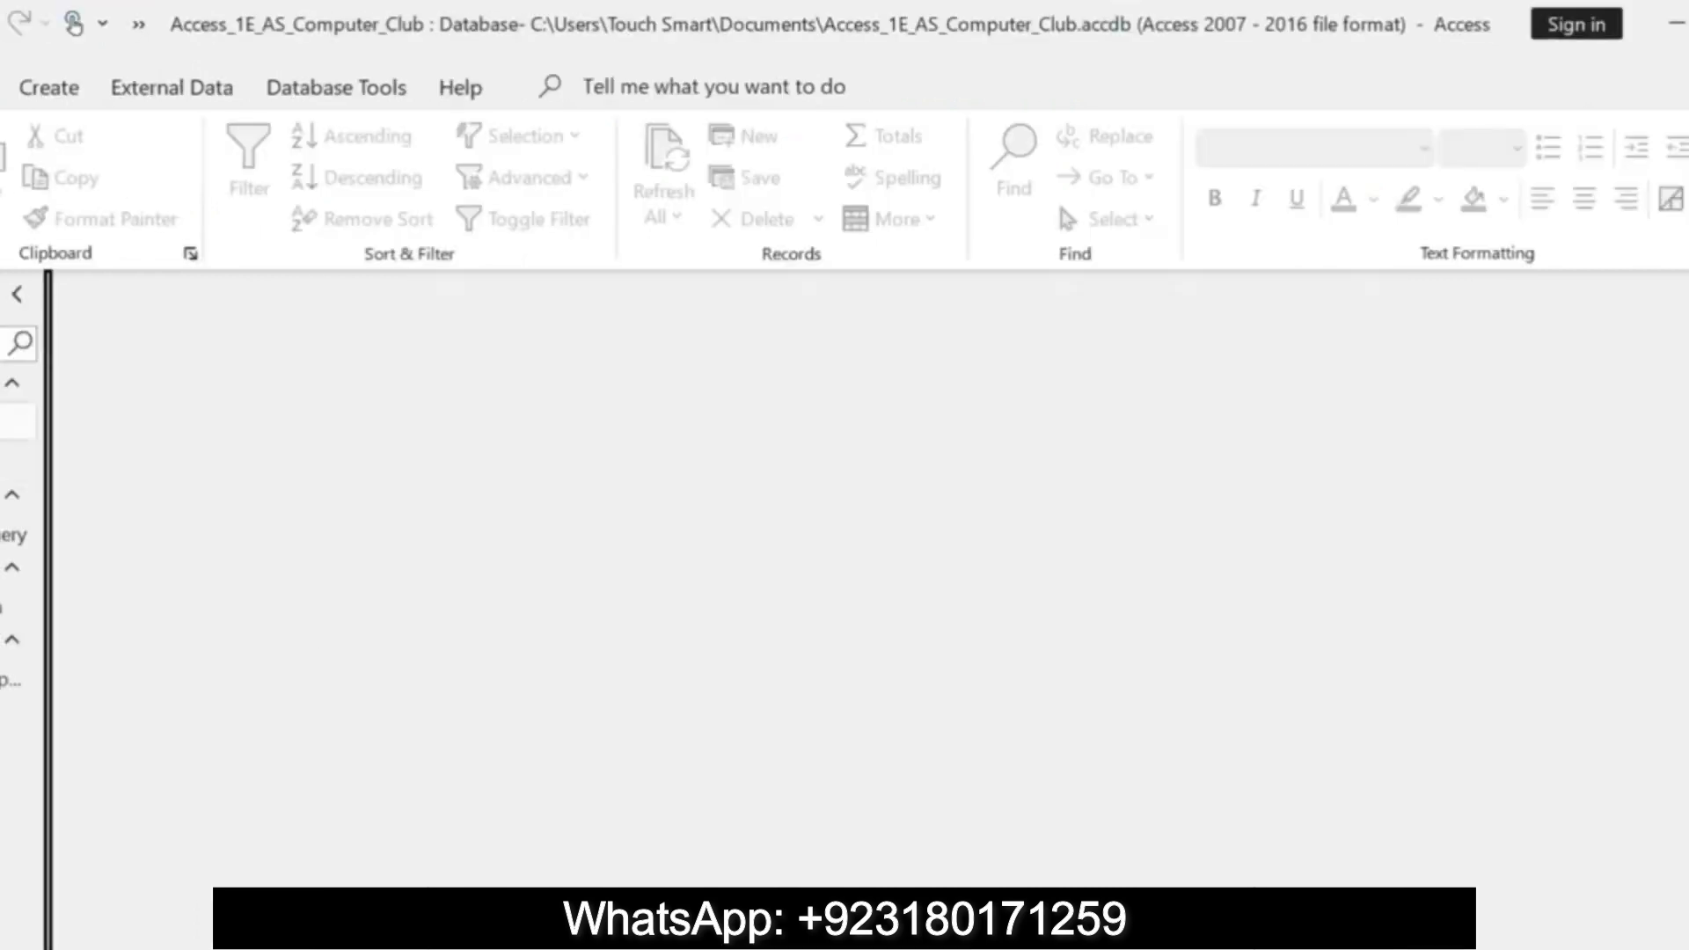
double_click(14, 421)
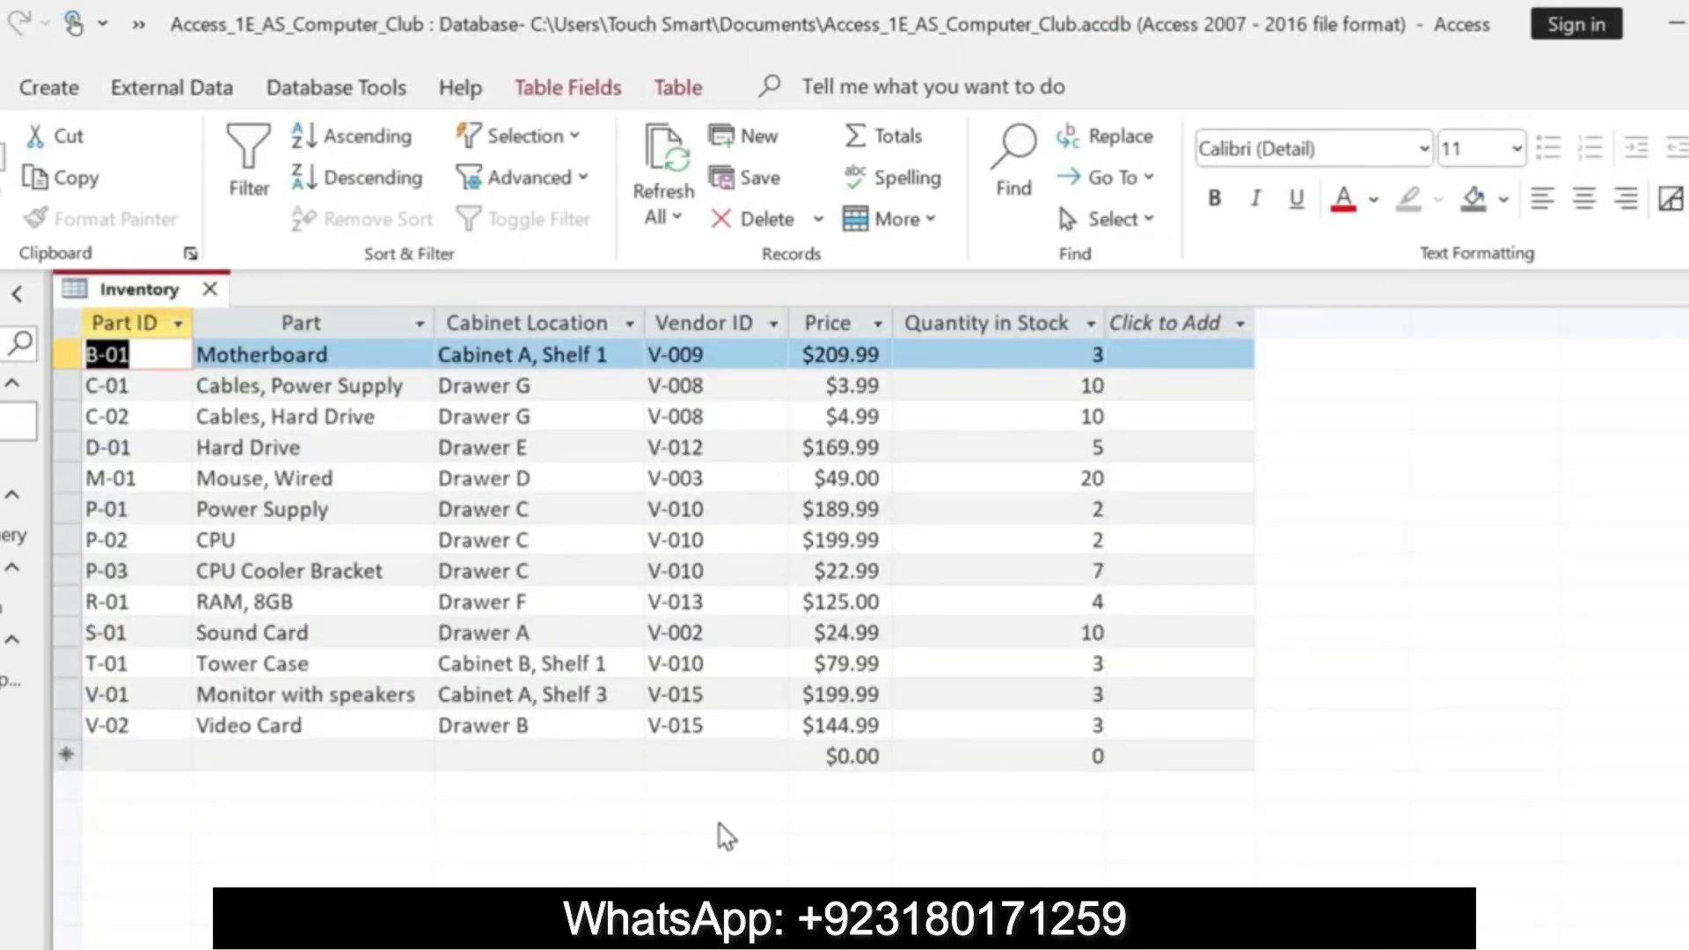
key(alt+Tab)
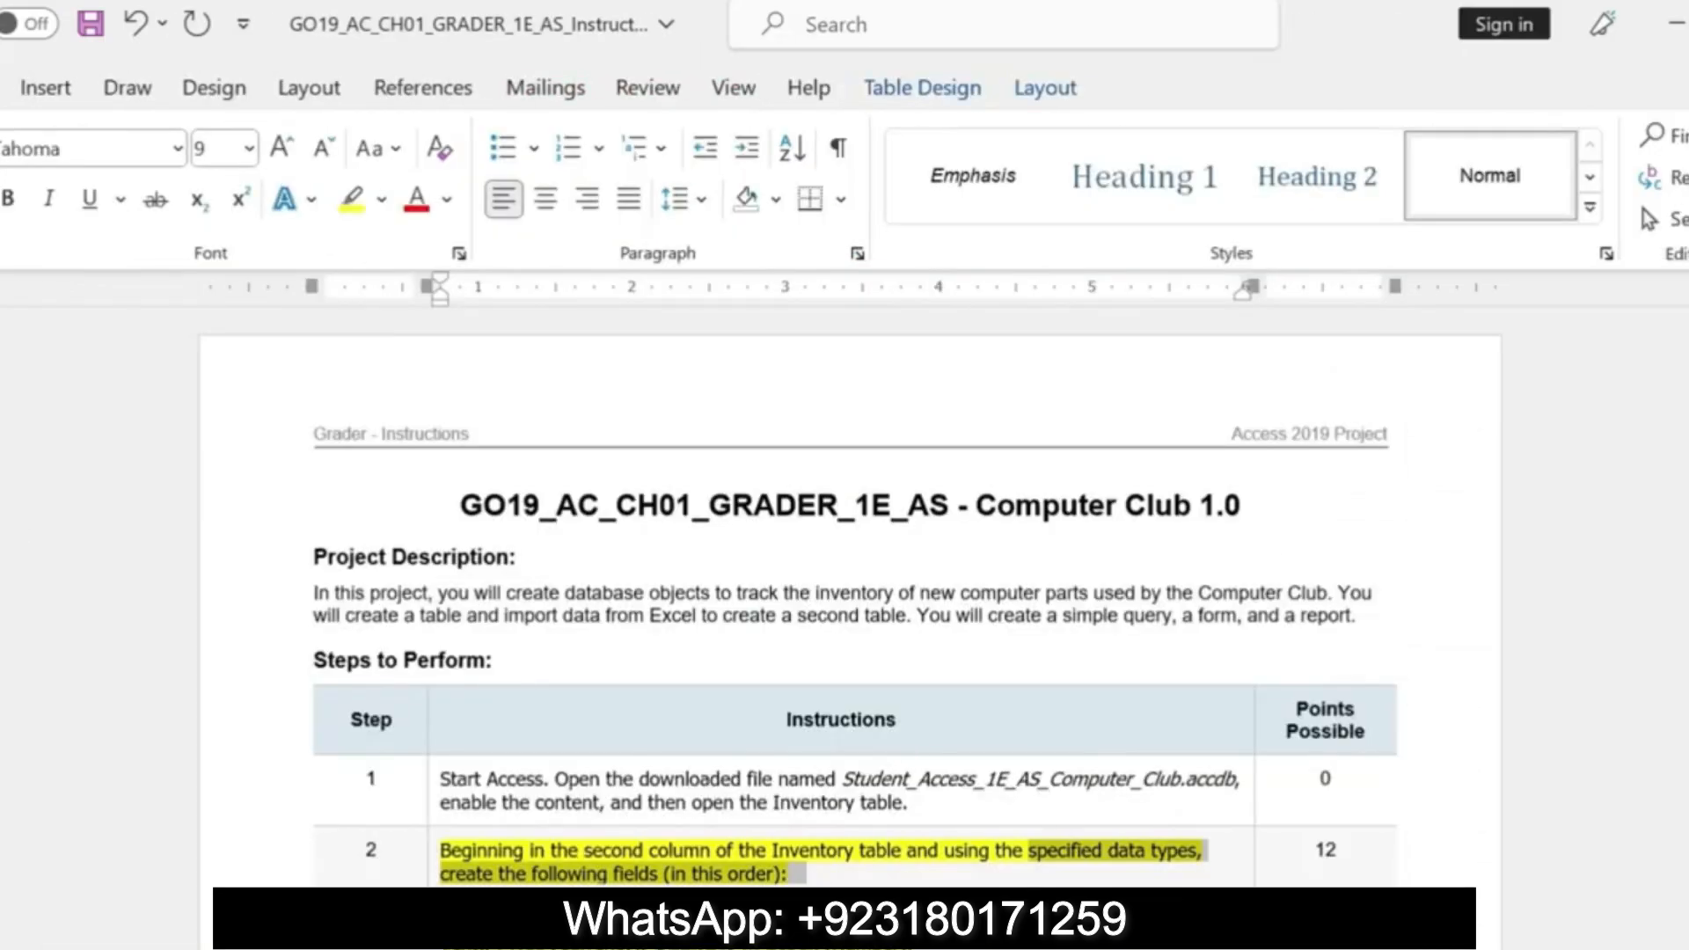
click(668, 914)
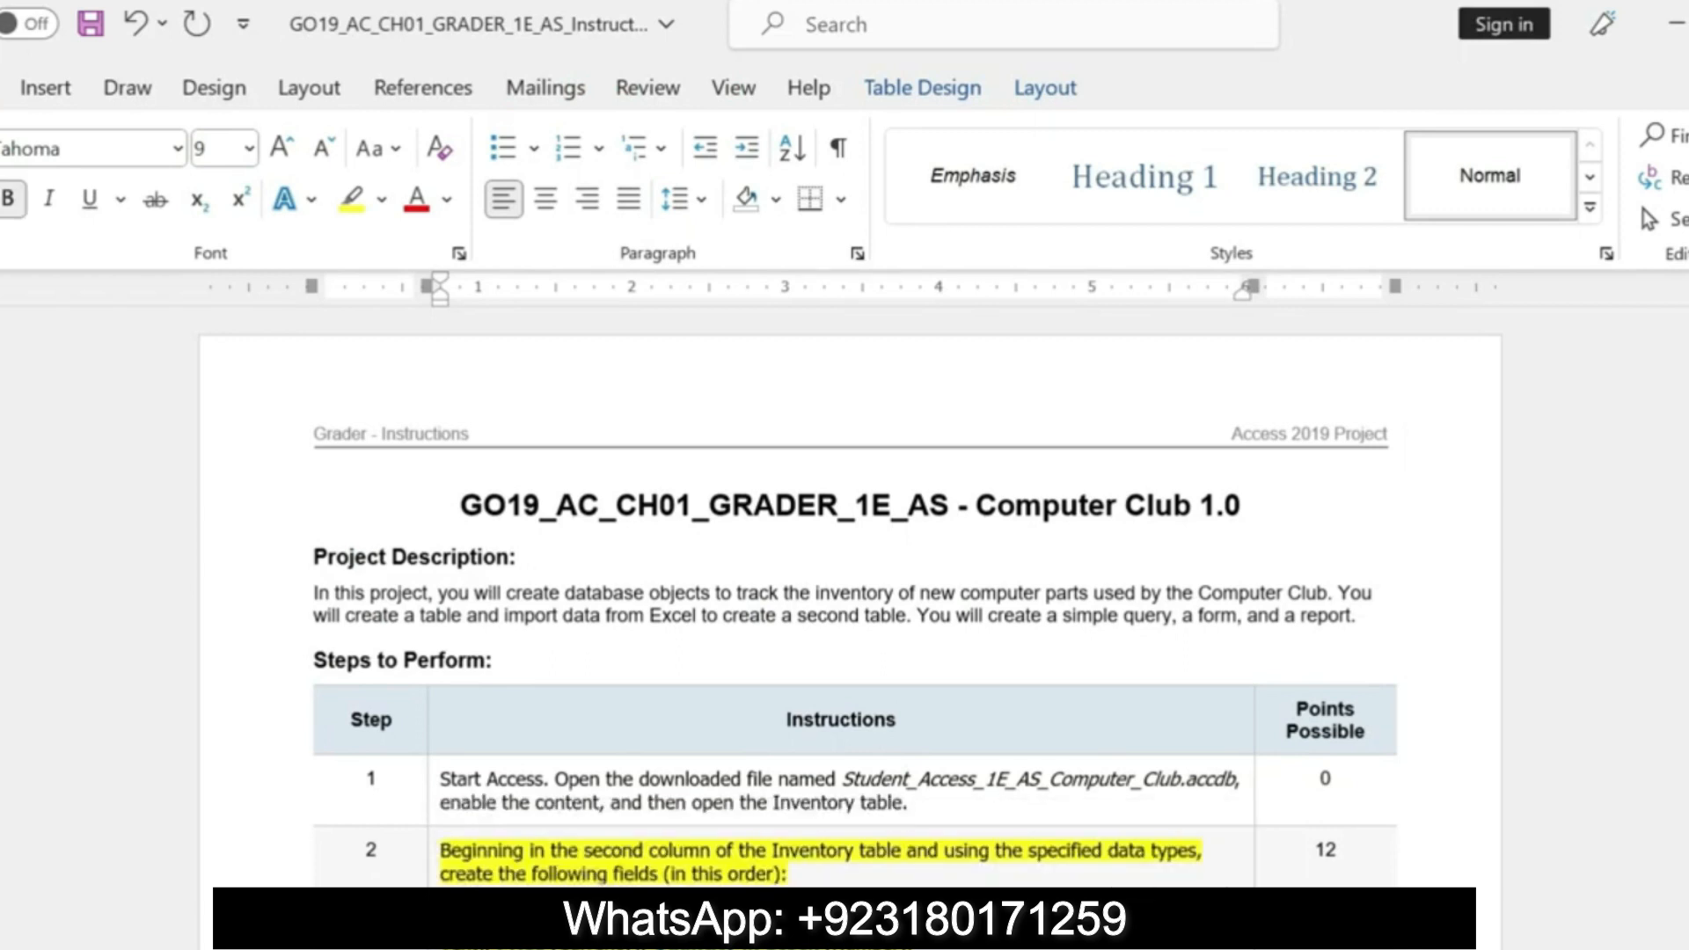
key(alt+Tab)
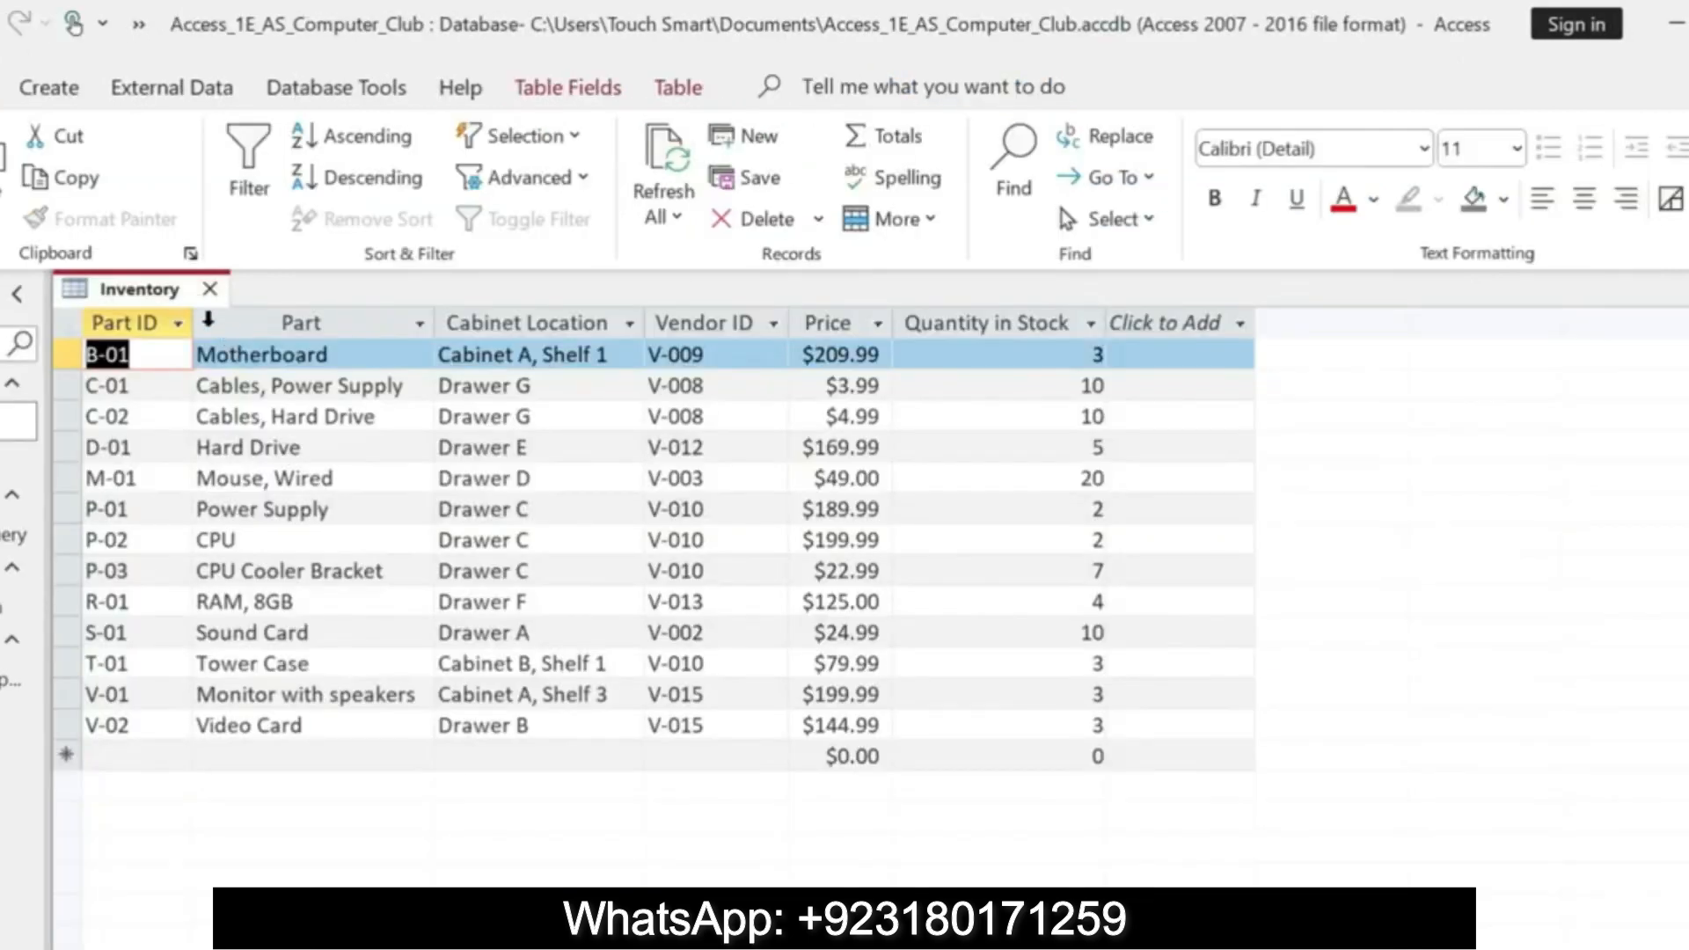
right_click(157, 299)
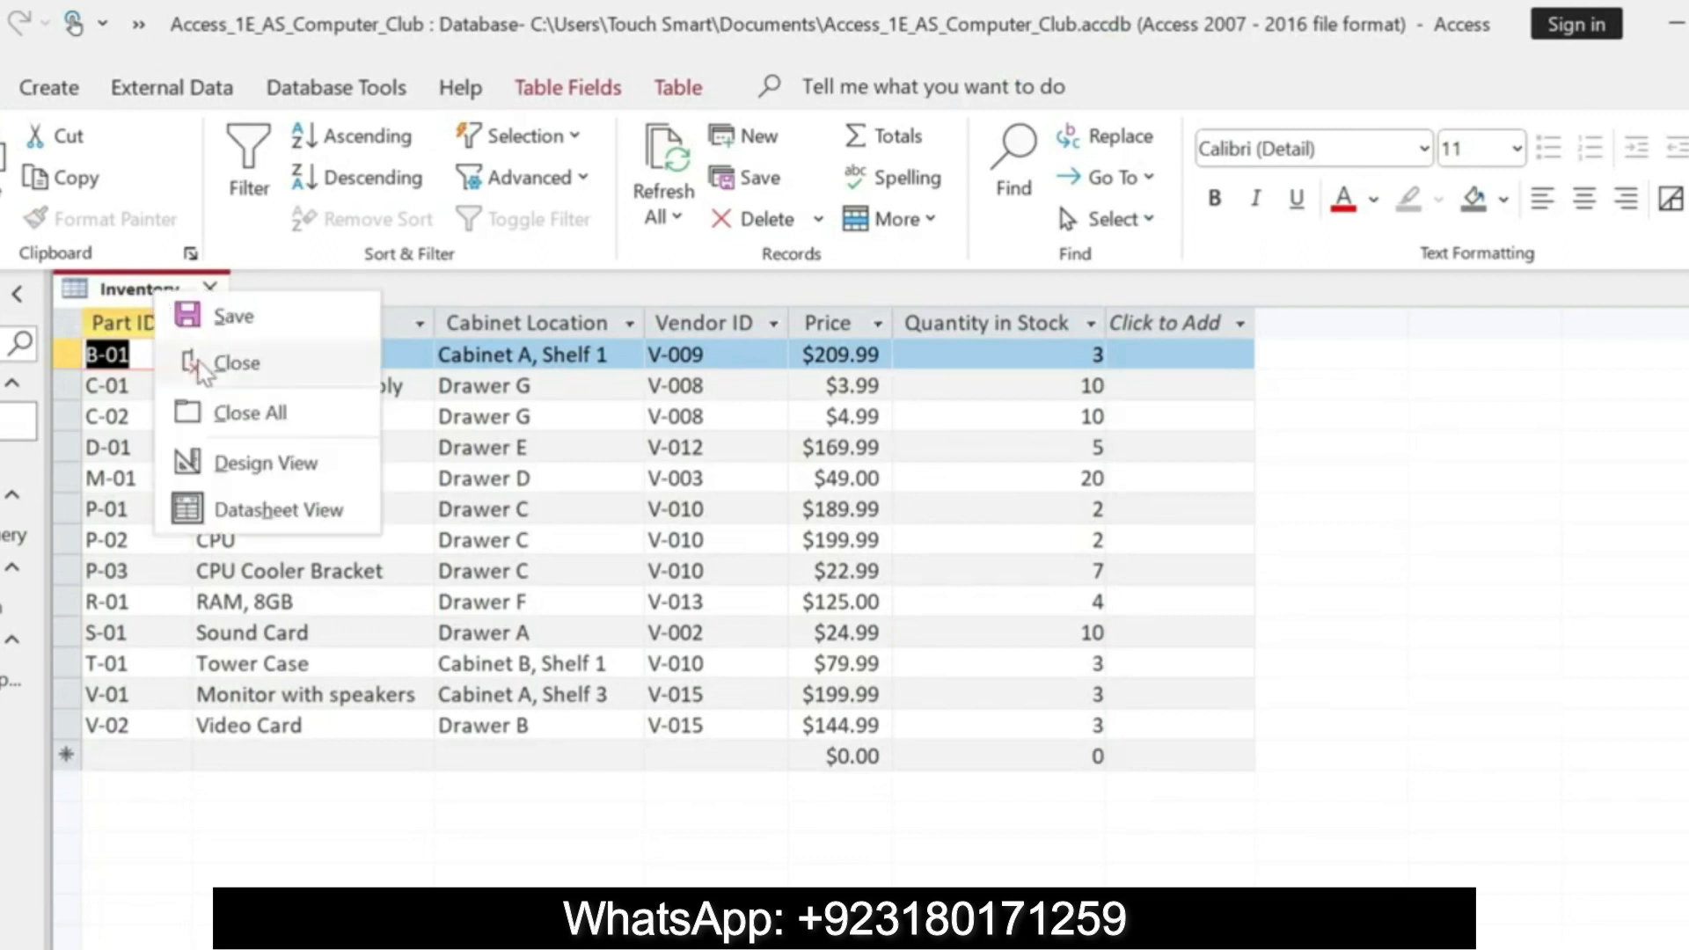
click(249, 459)
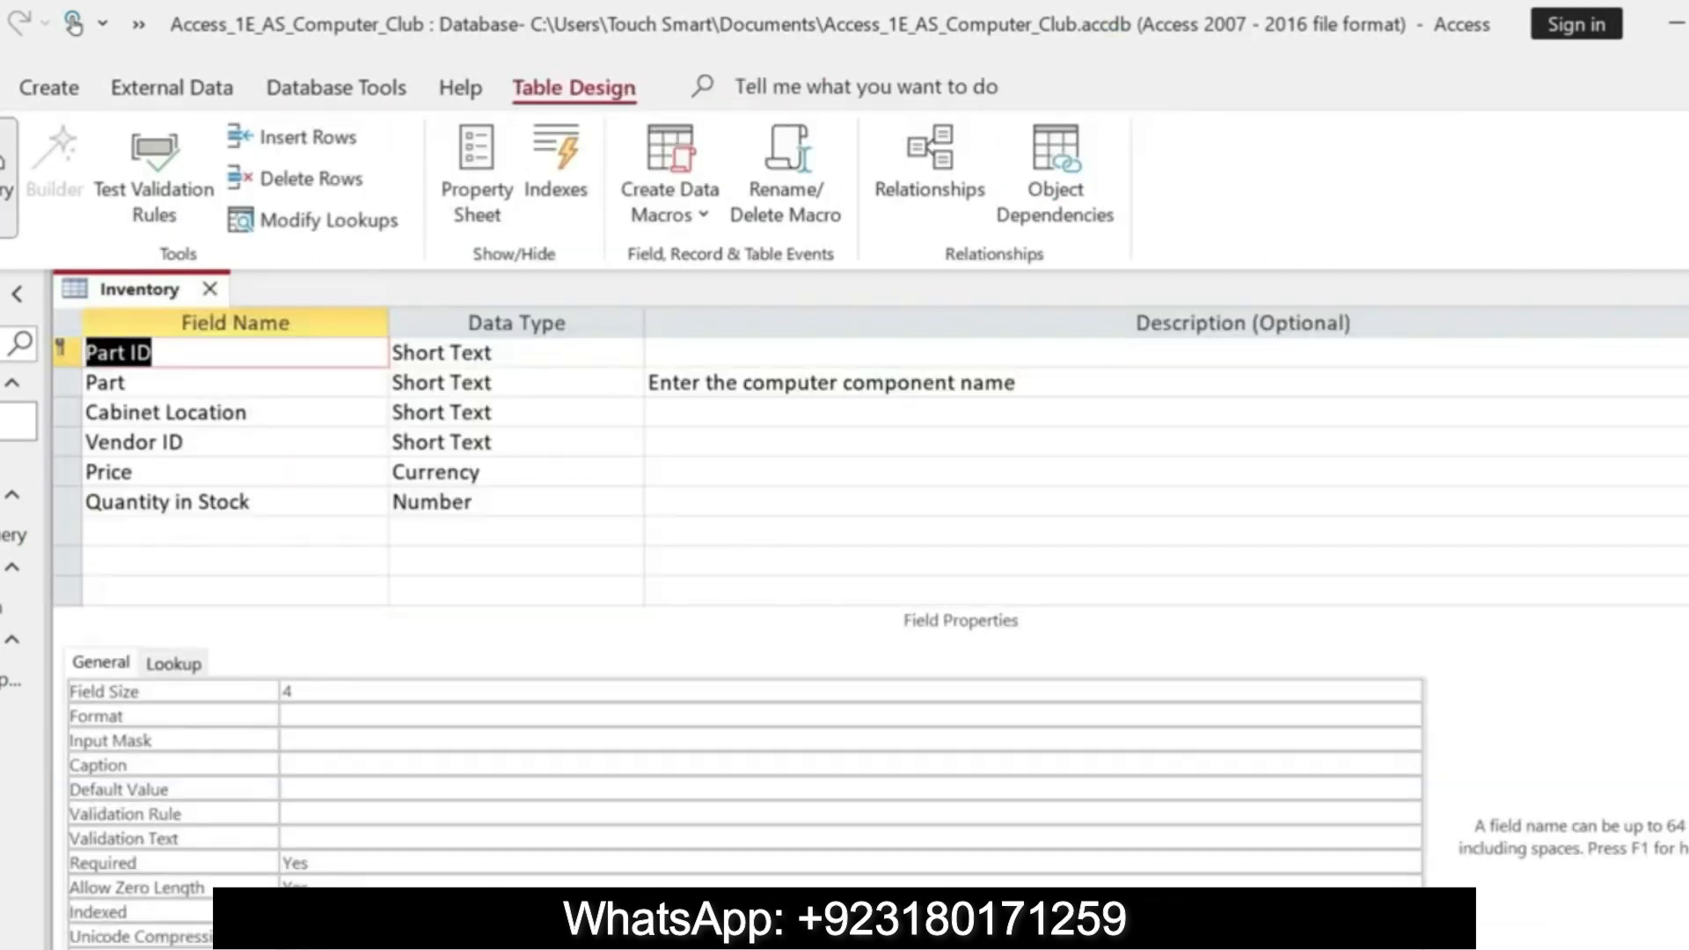
- Select Short Text as the data type of the Part ID field
drag(191, 357, 85, 356)
click(495, 353)
click(628, 352)
click(515, 384)
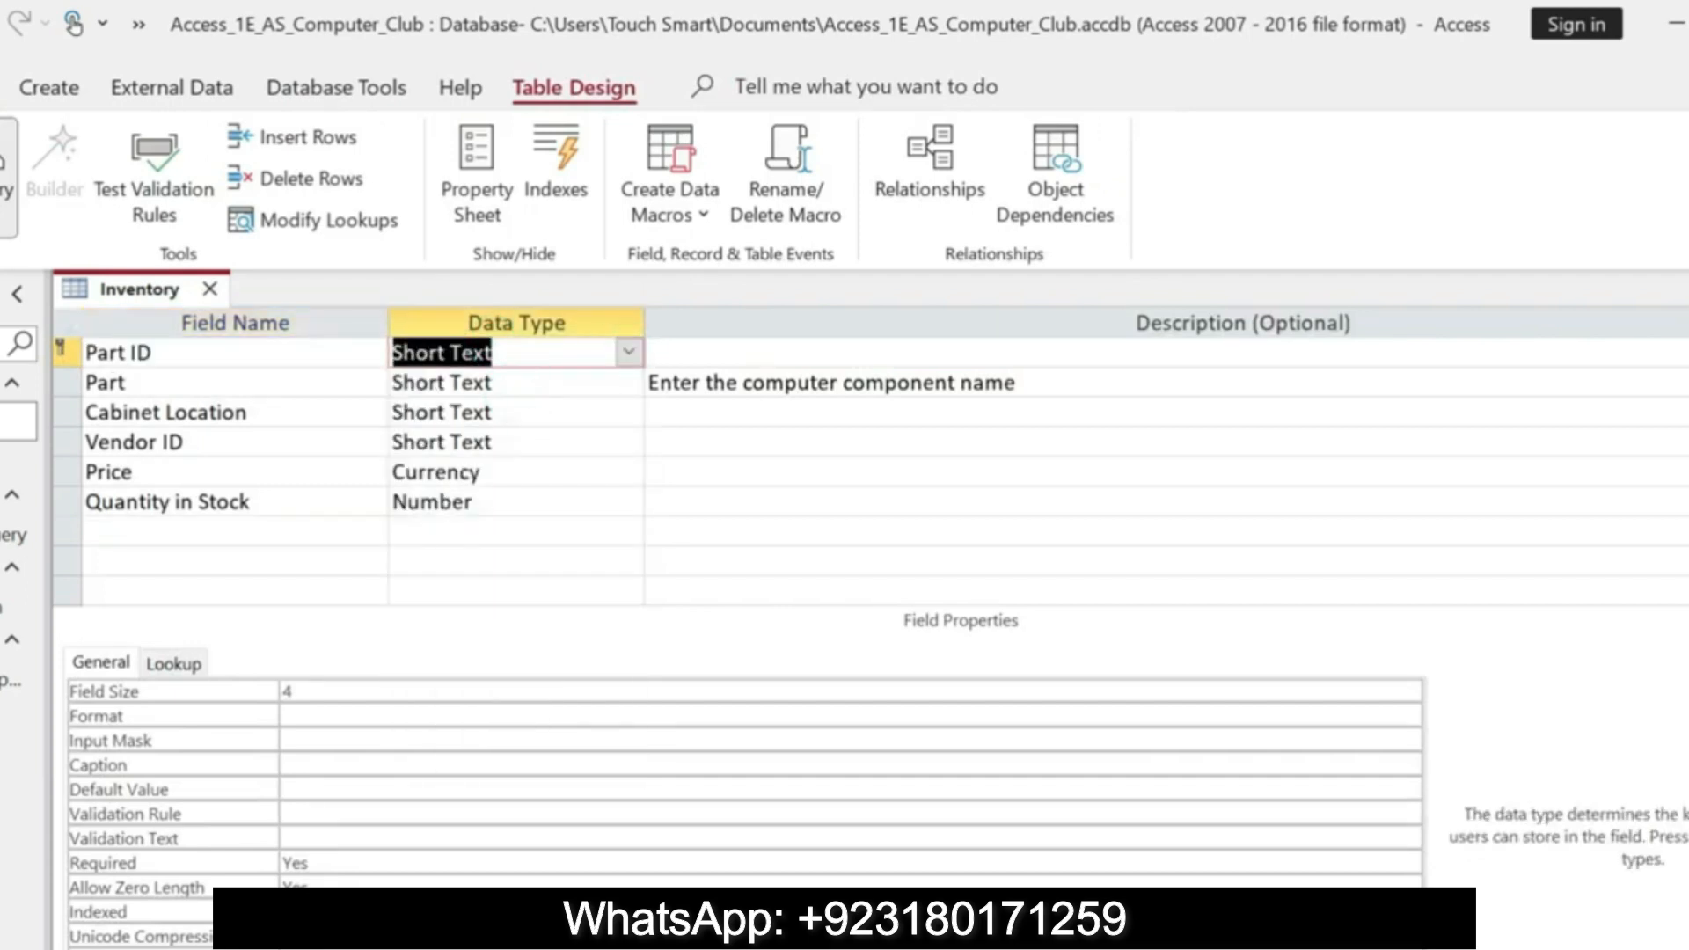
- Check the field list in the Word instructions and, back in Access, select Short Text as the Cabinet Location field's data type
key(alt+Tab)
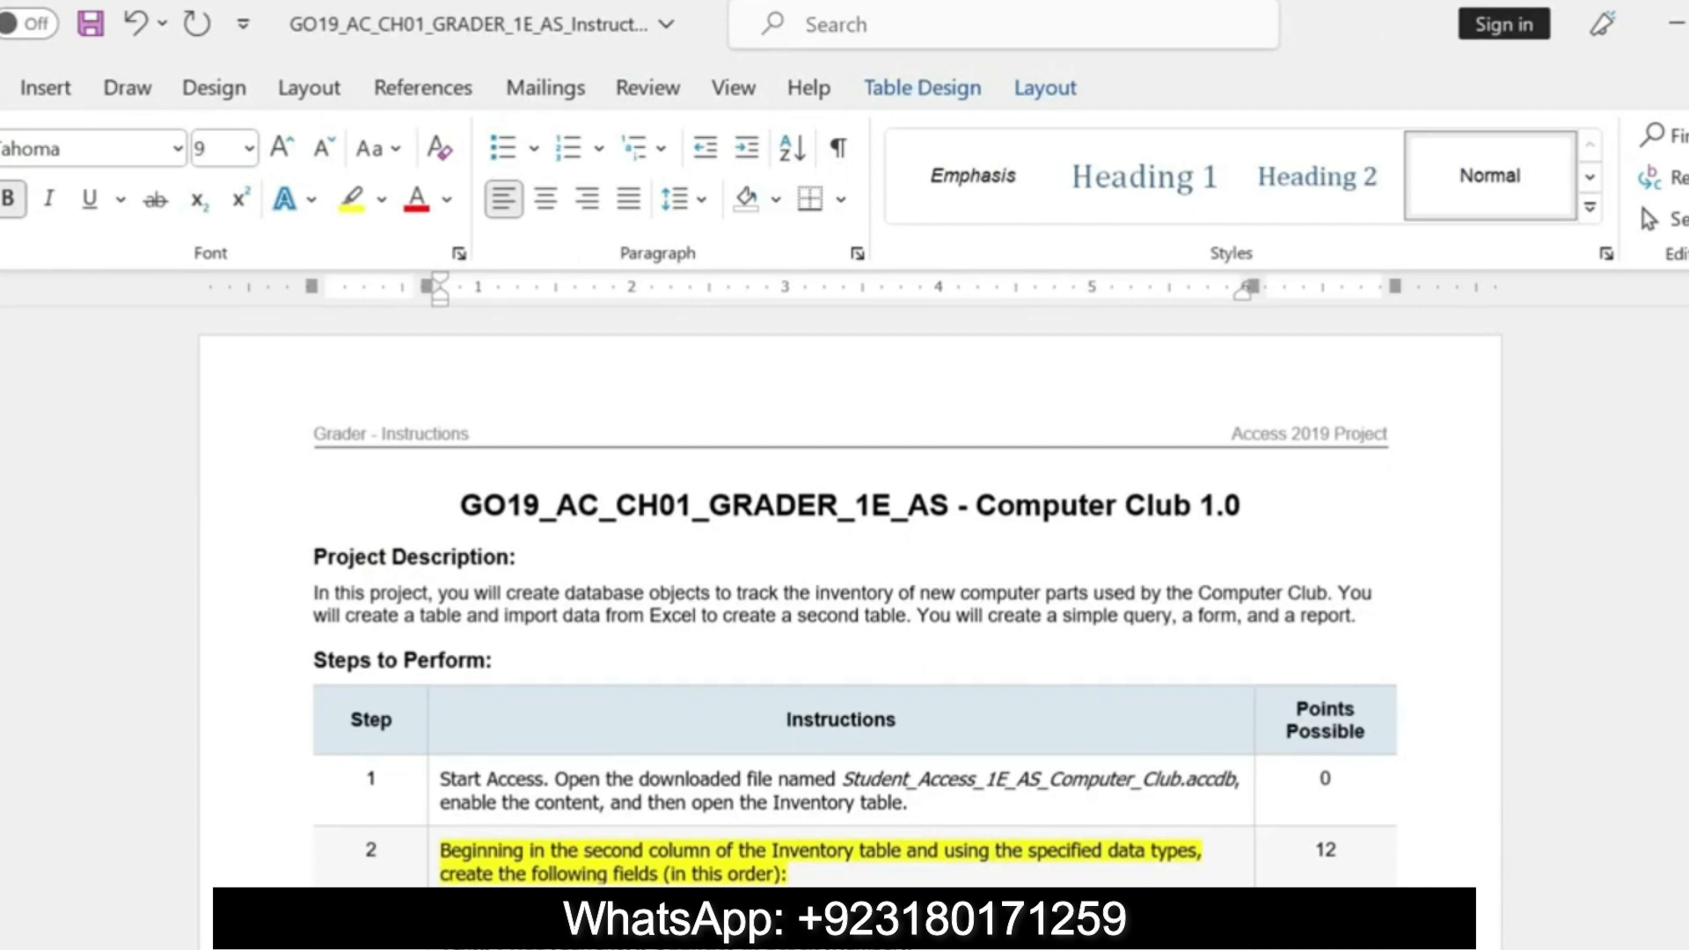
drag(669, 923, 762, 924)
click(762, 923)
key(alt+Tab)
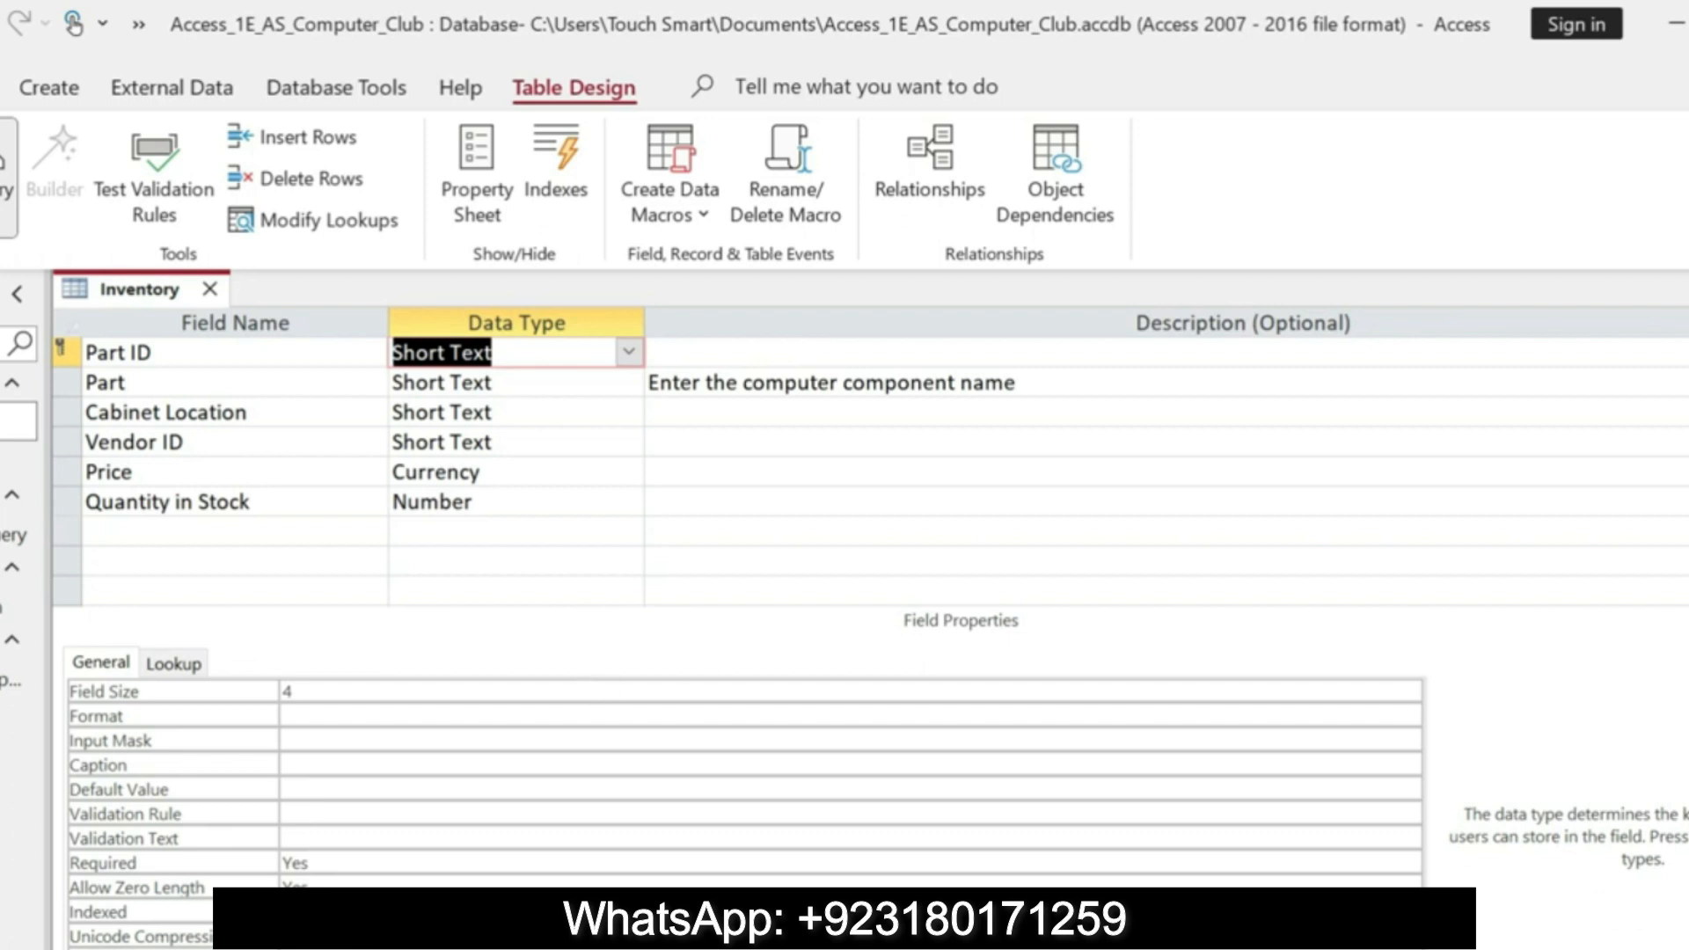
key(alt+Tab)
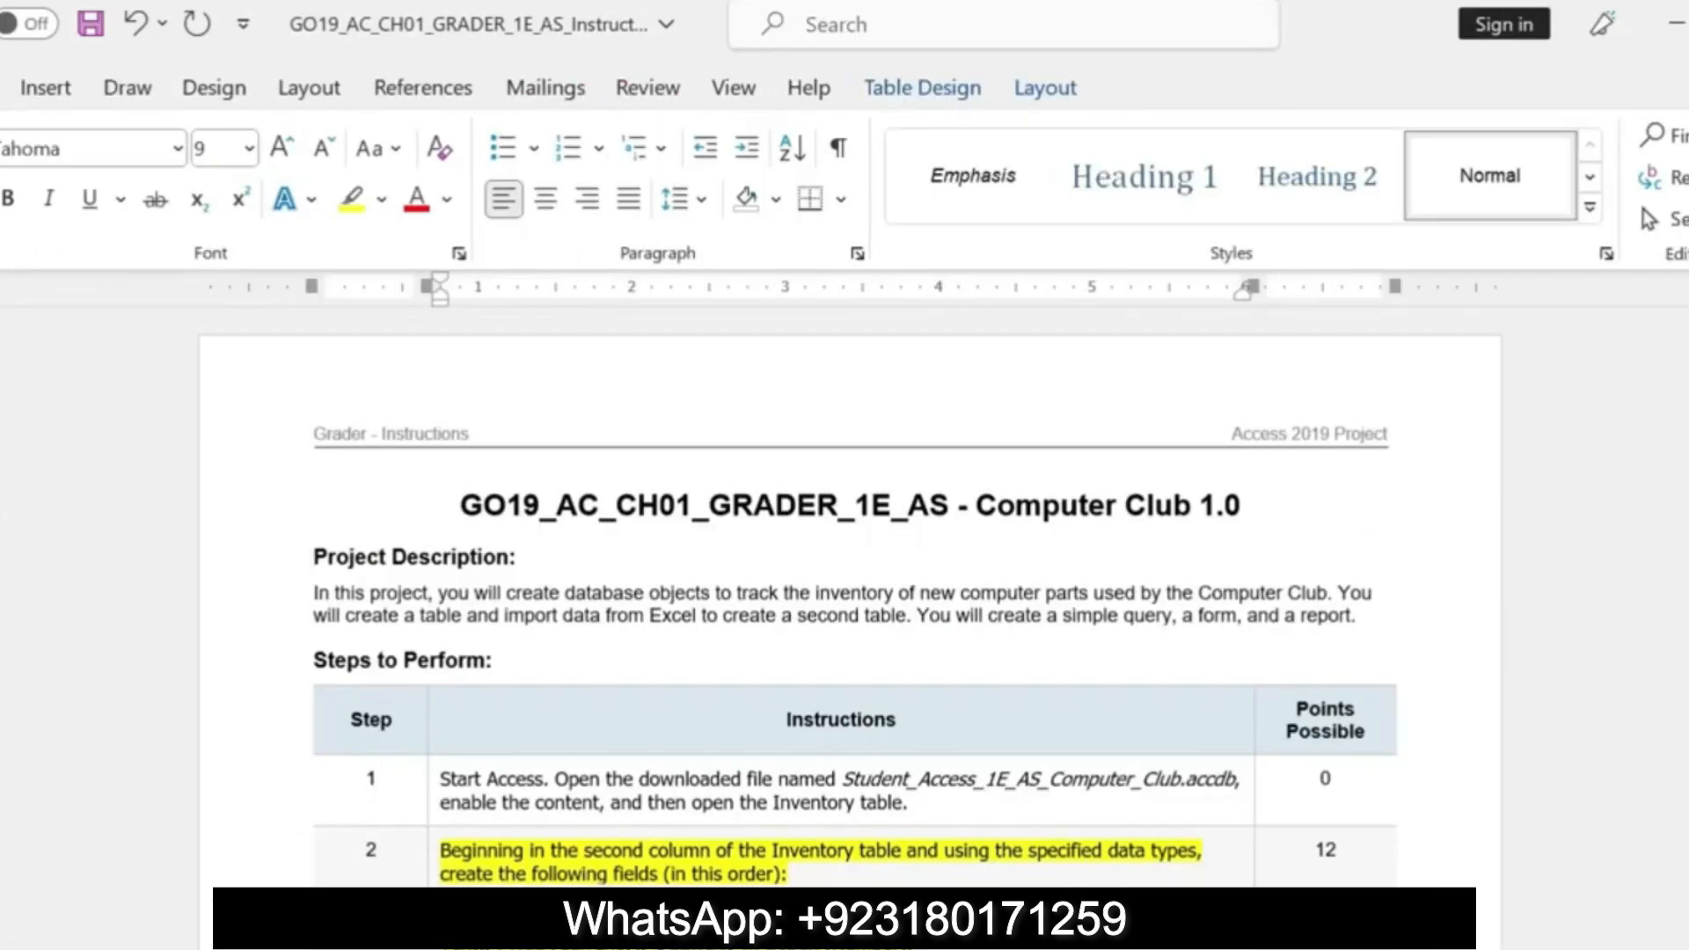
key(alt+Tab)
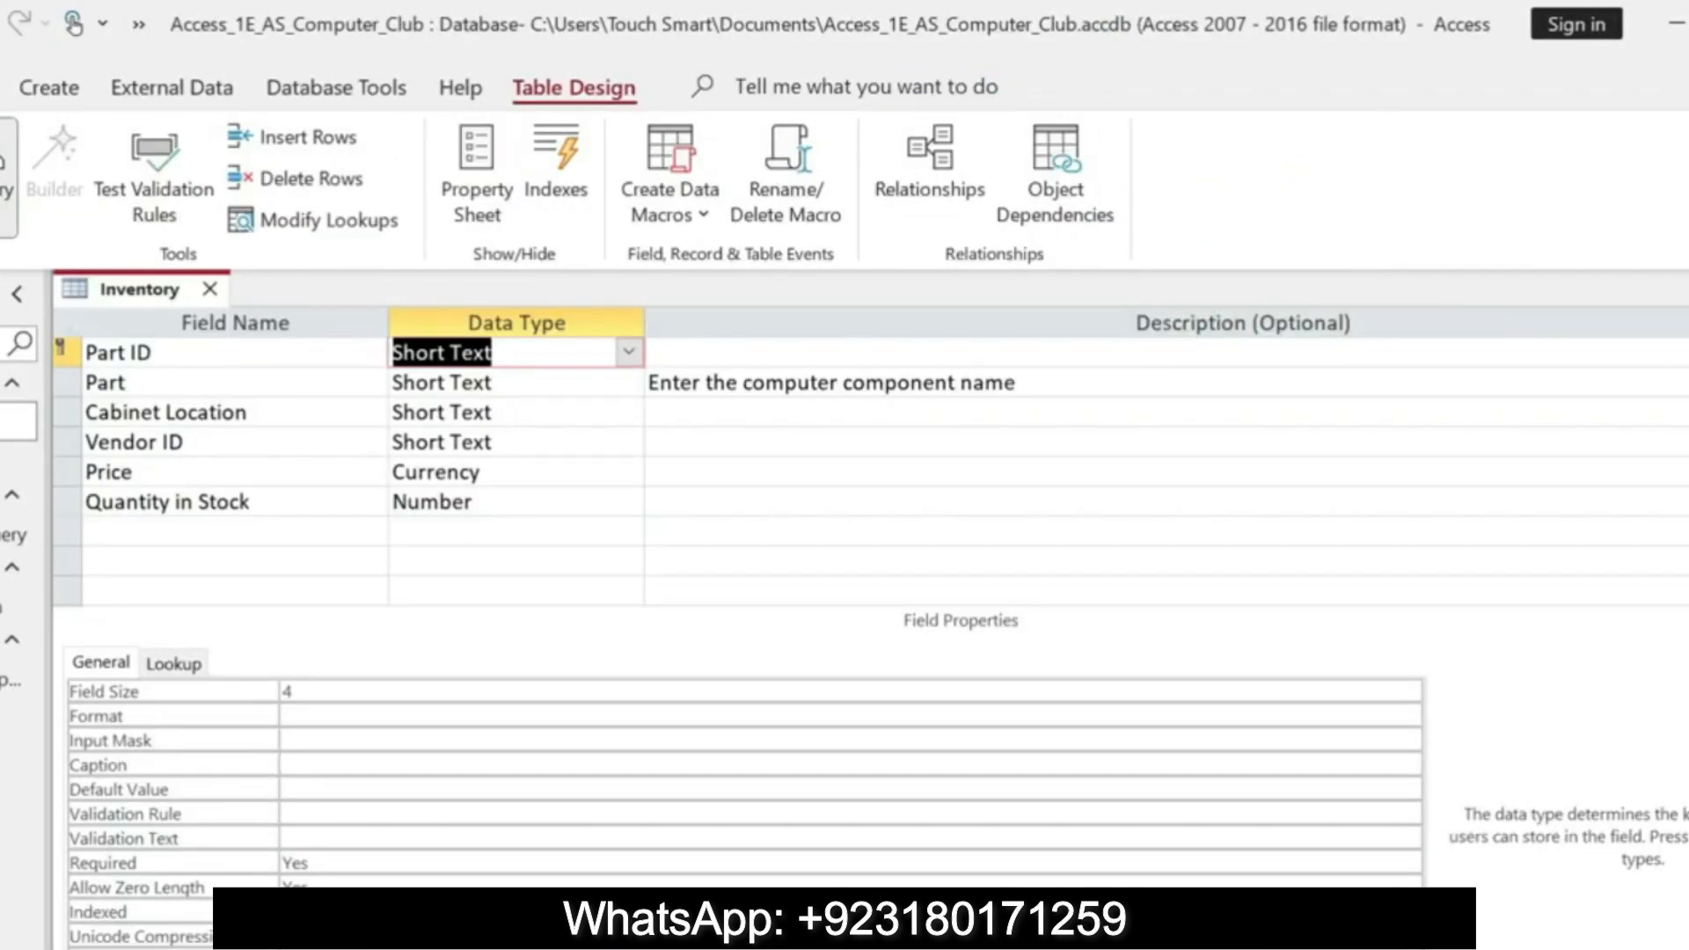
click(215, 381)
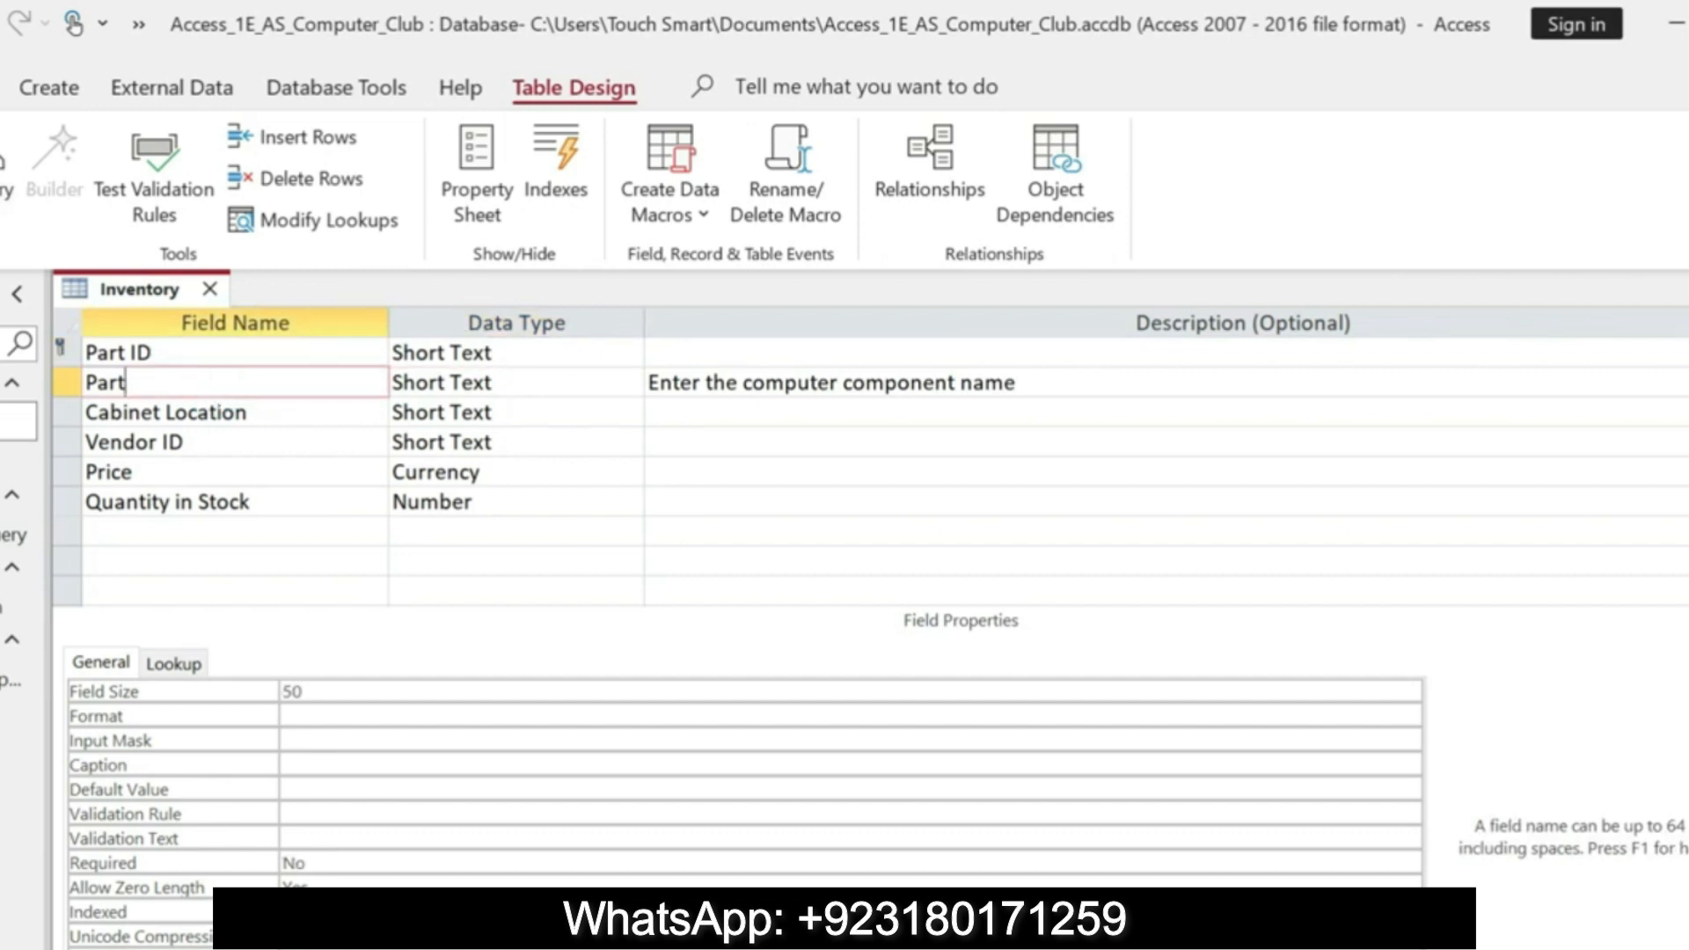
click(271, 420)
click(535, 410)
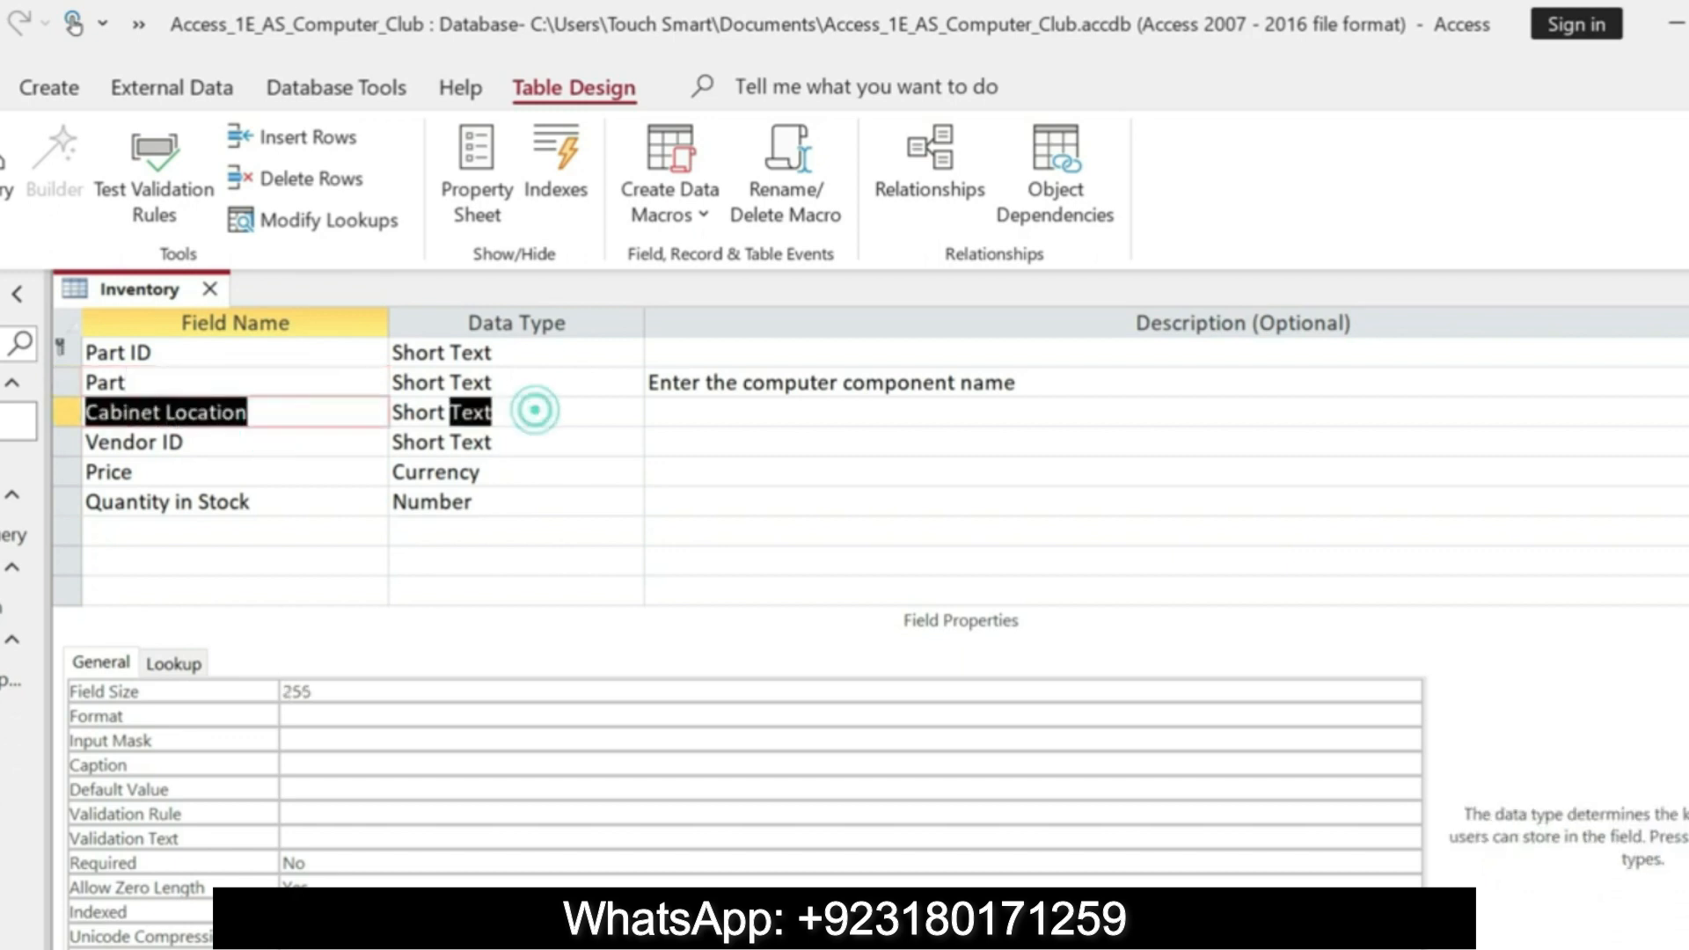
click(631, 413)
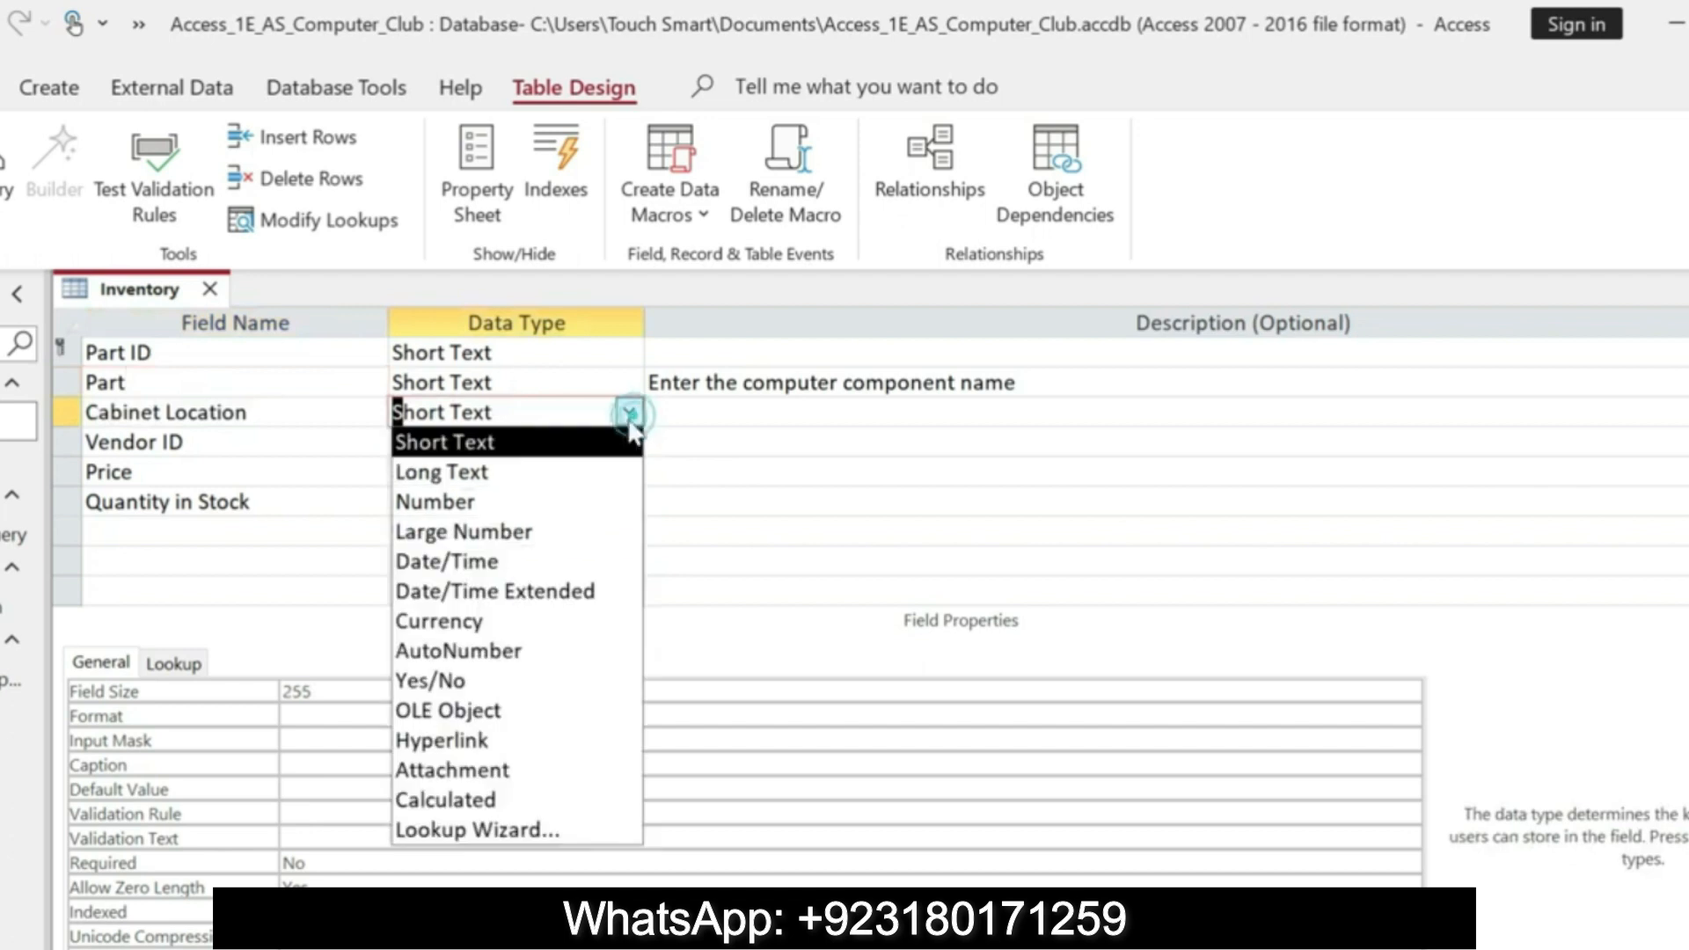
click(554, 444)
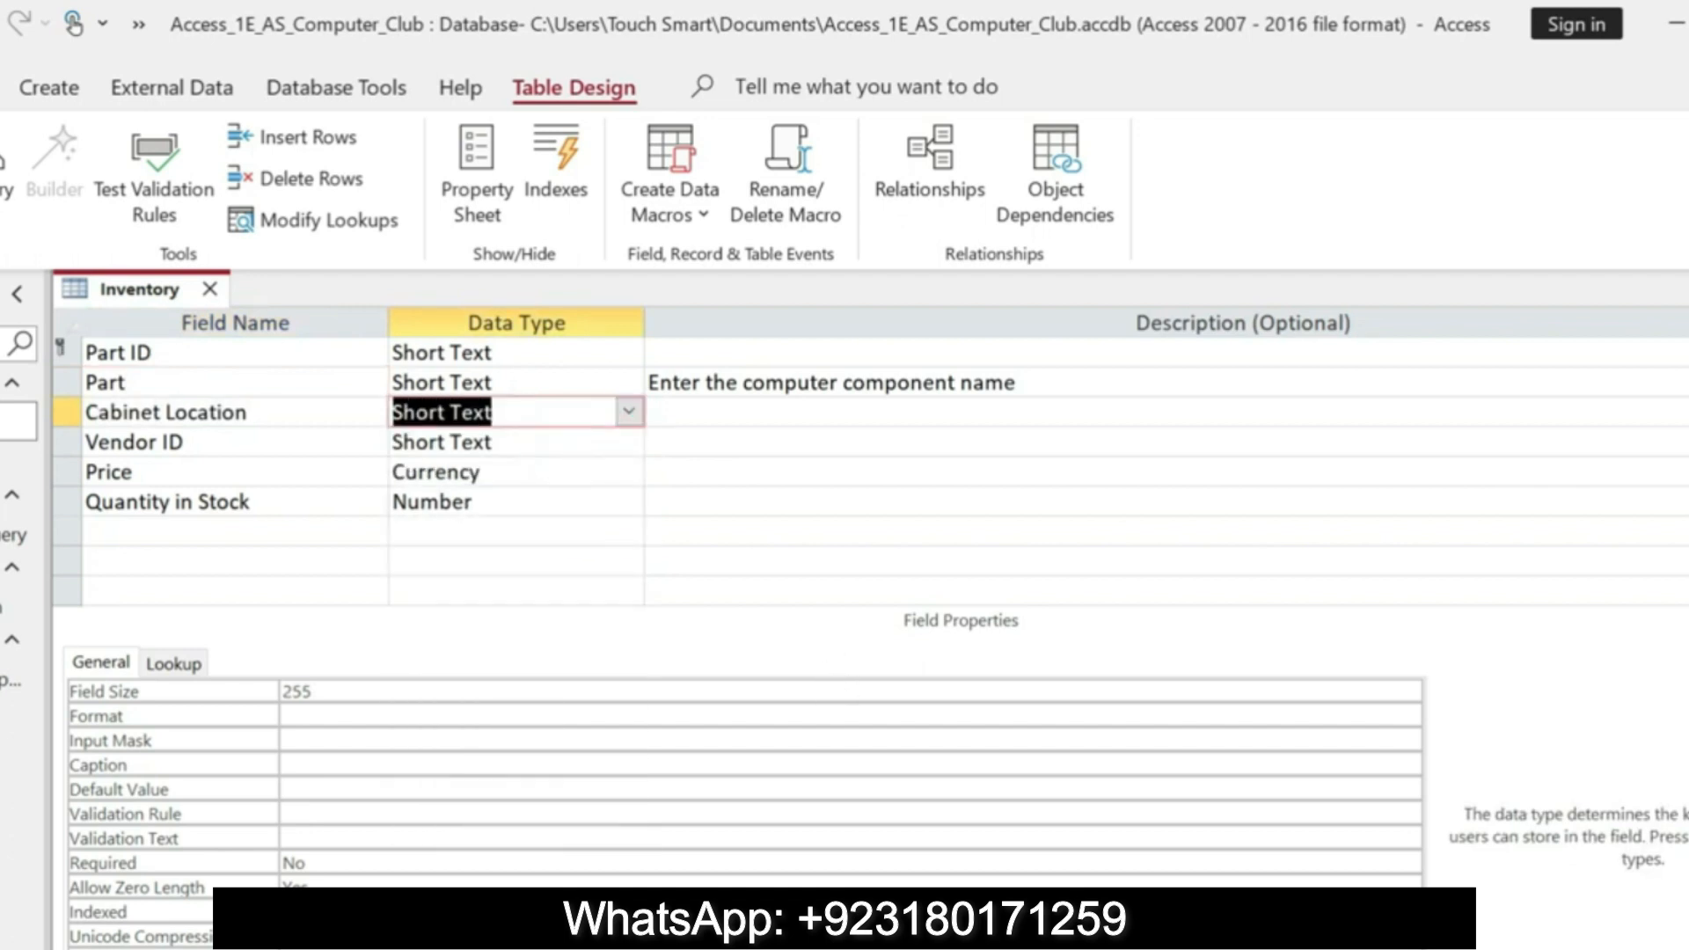
- Consult the Word instructions again and select Short Text as the data type of the Vendor ID field in Access
key(alt+Tab)
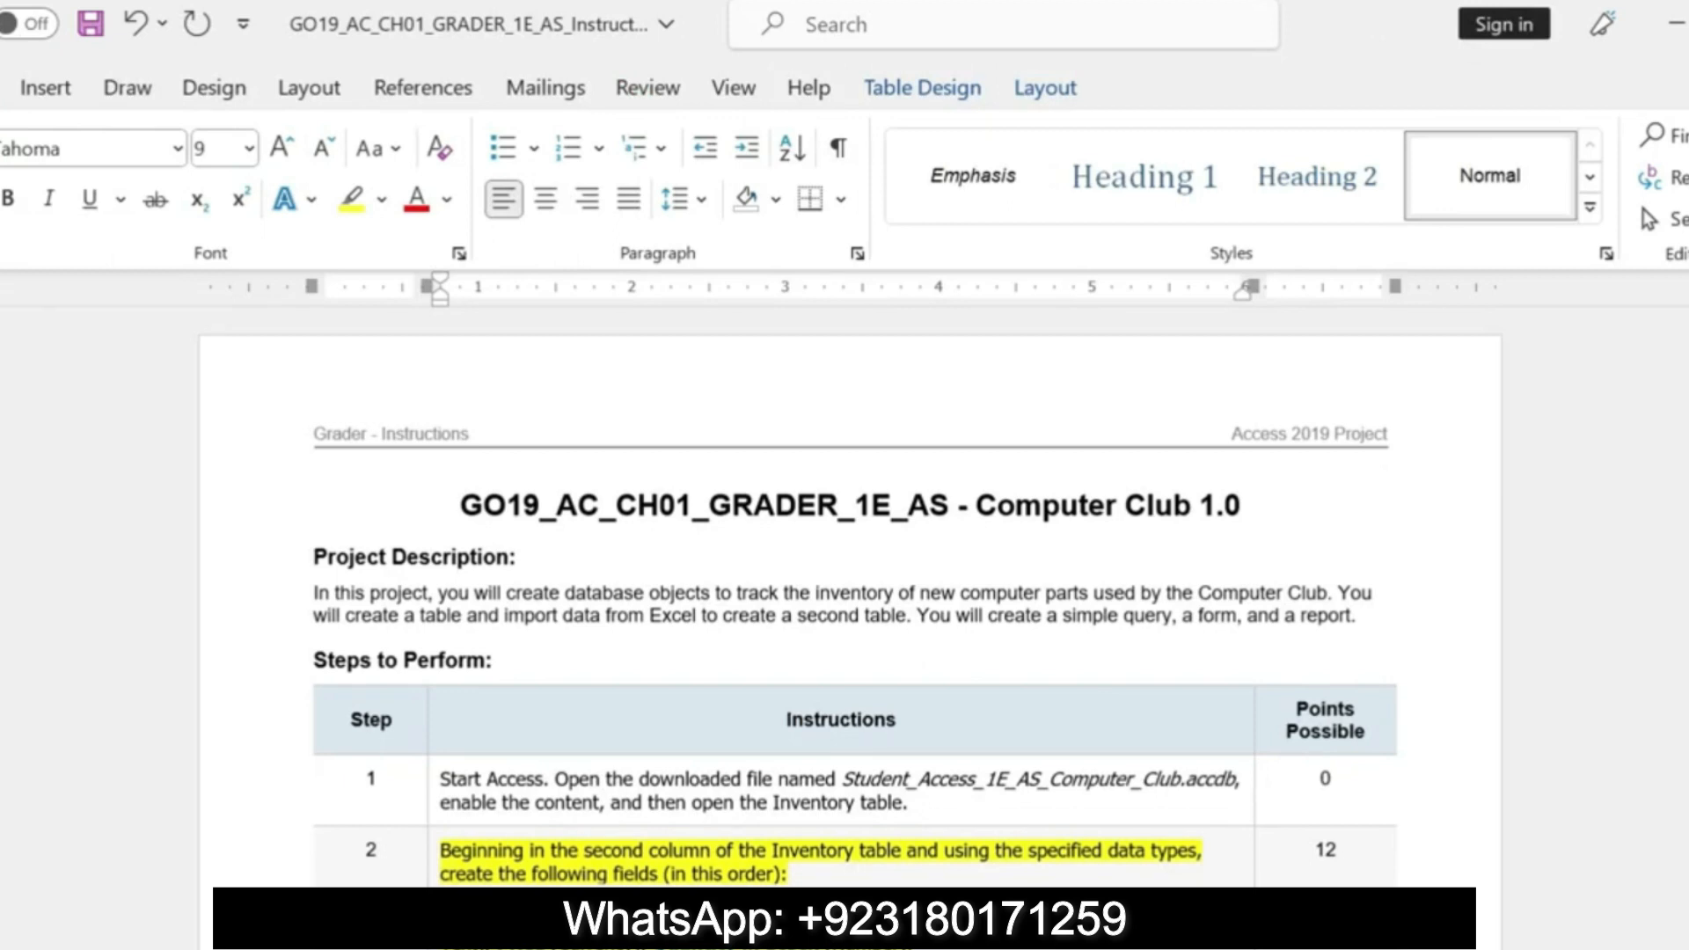
key(alt+Tab)
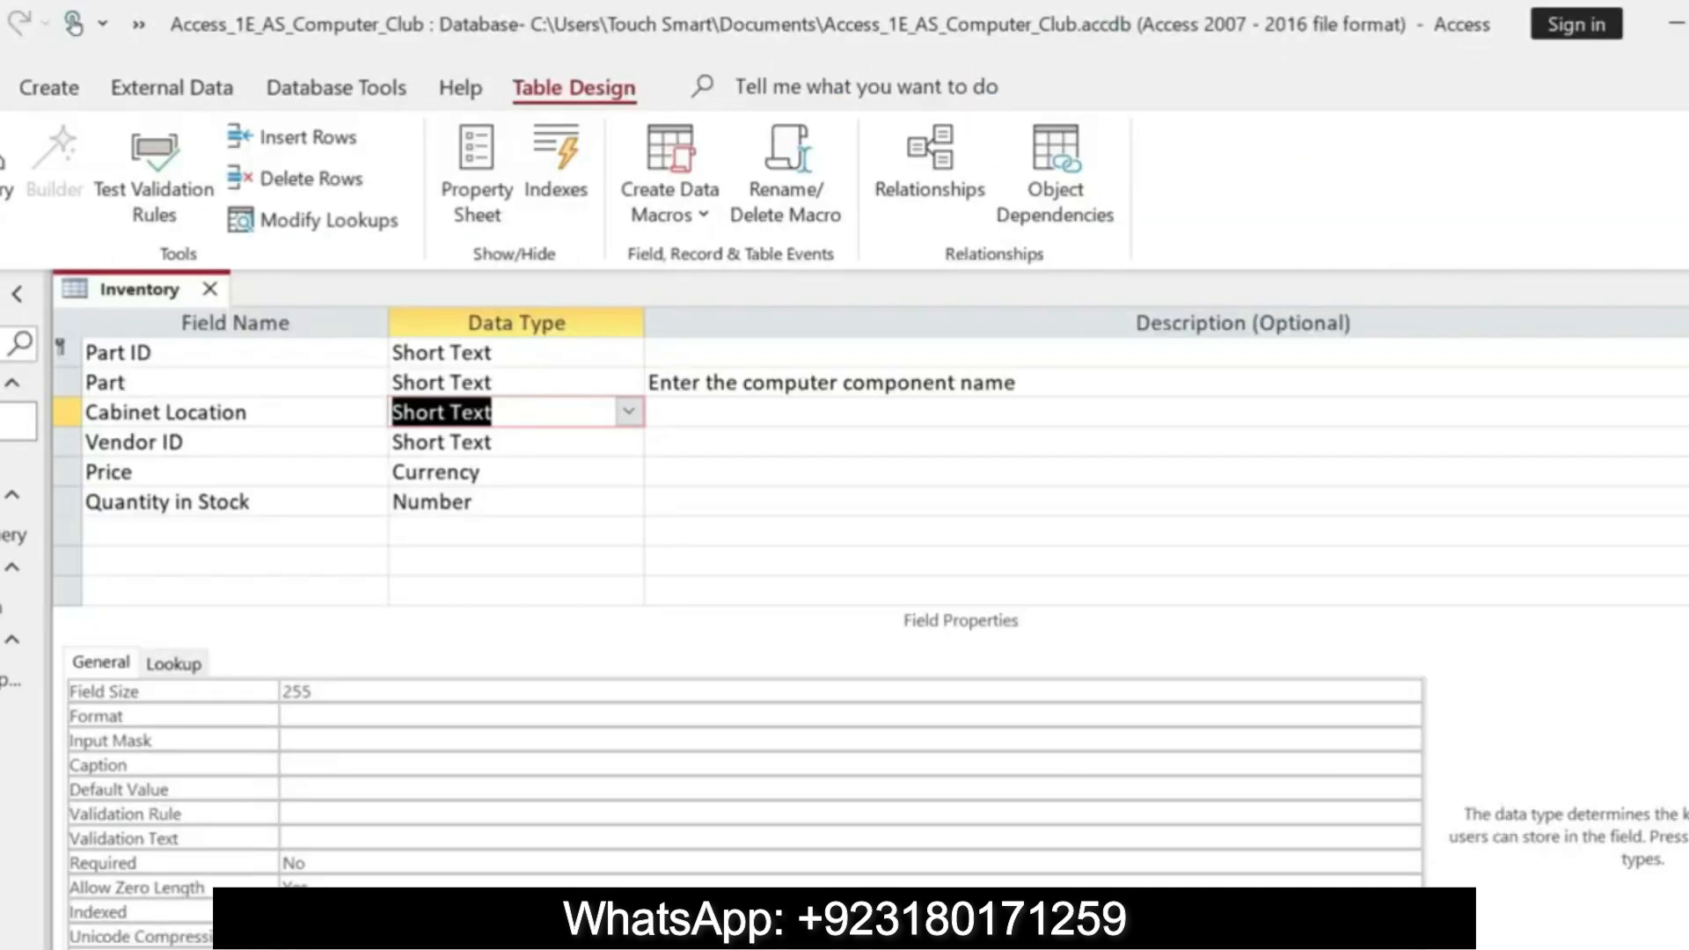
key(alt+Tab)
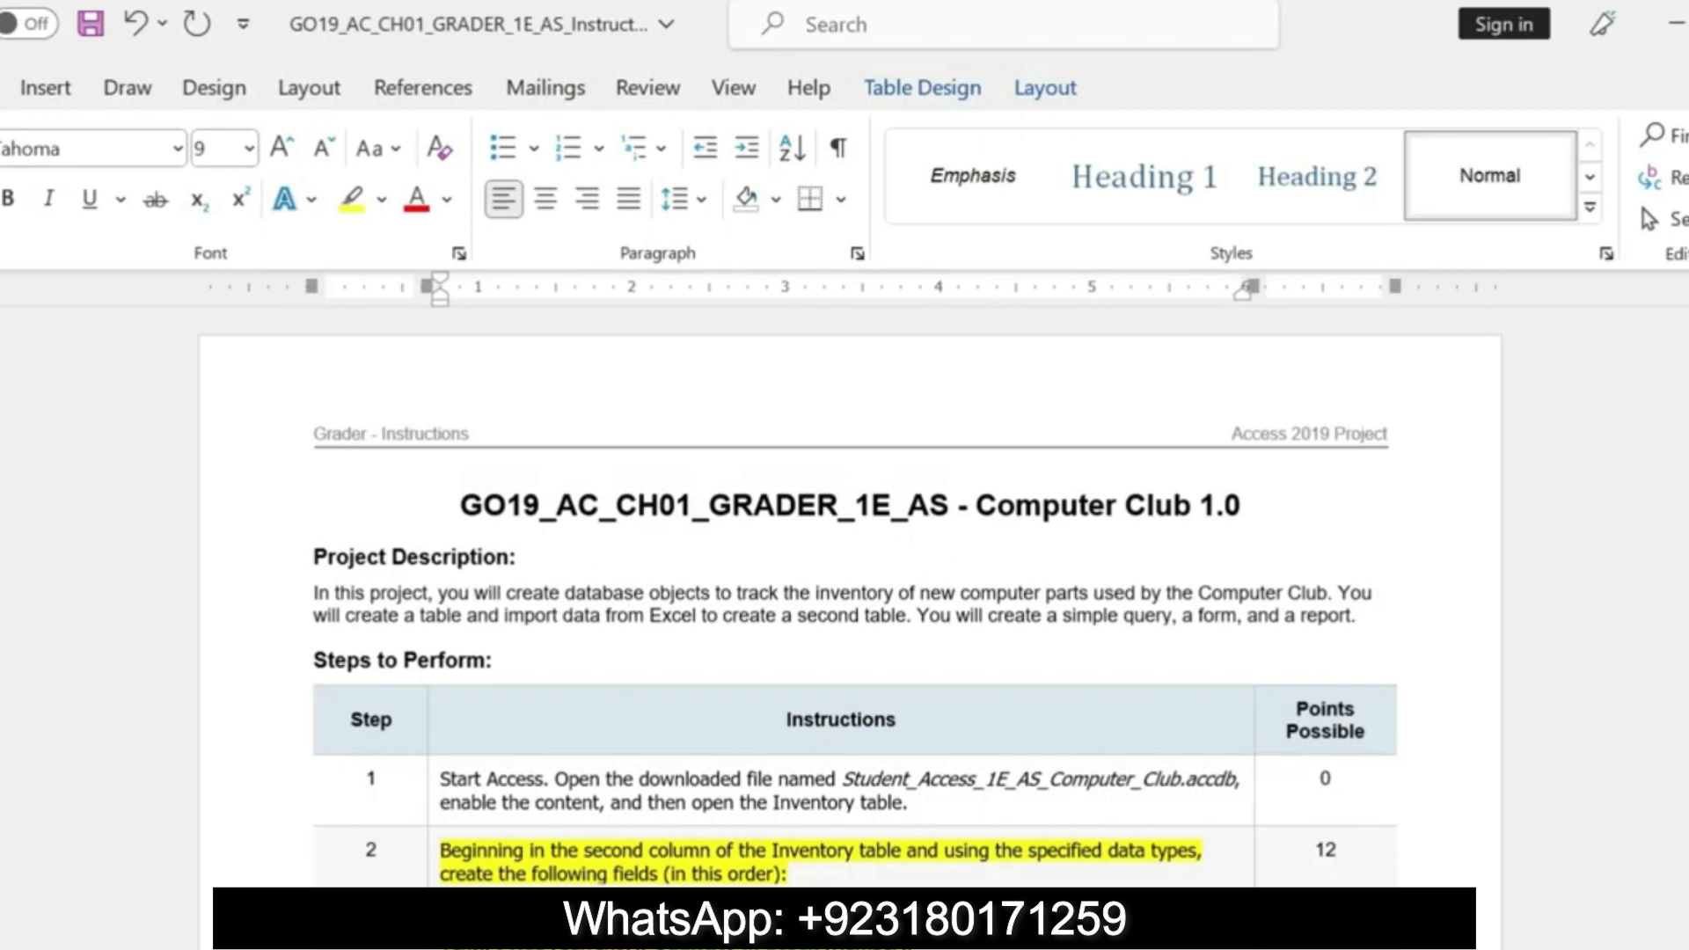
drag(906, 936, 1046, 937)
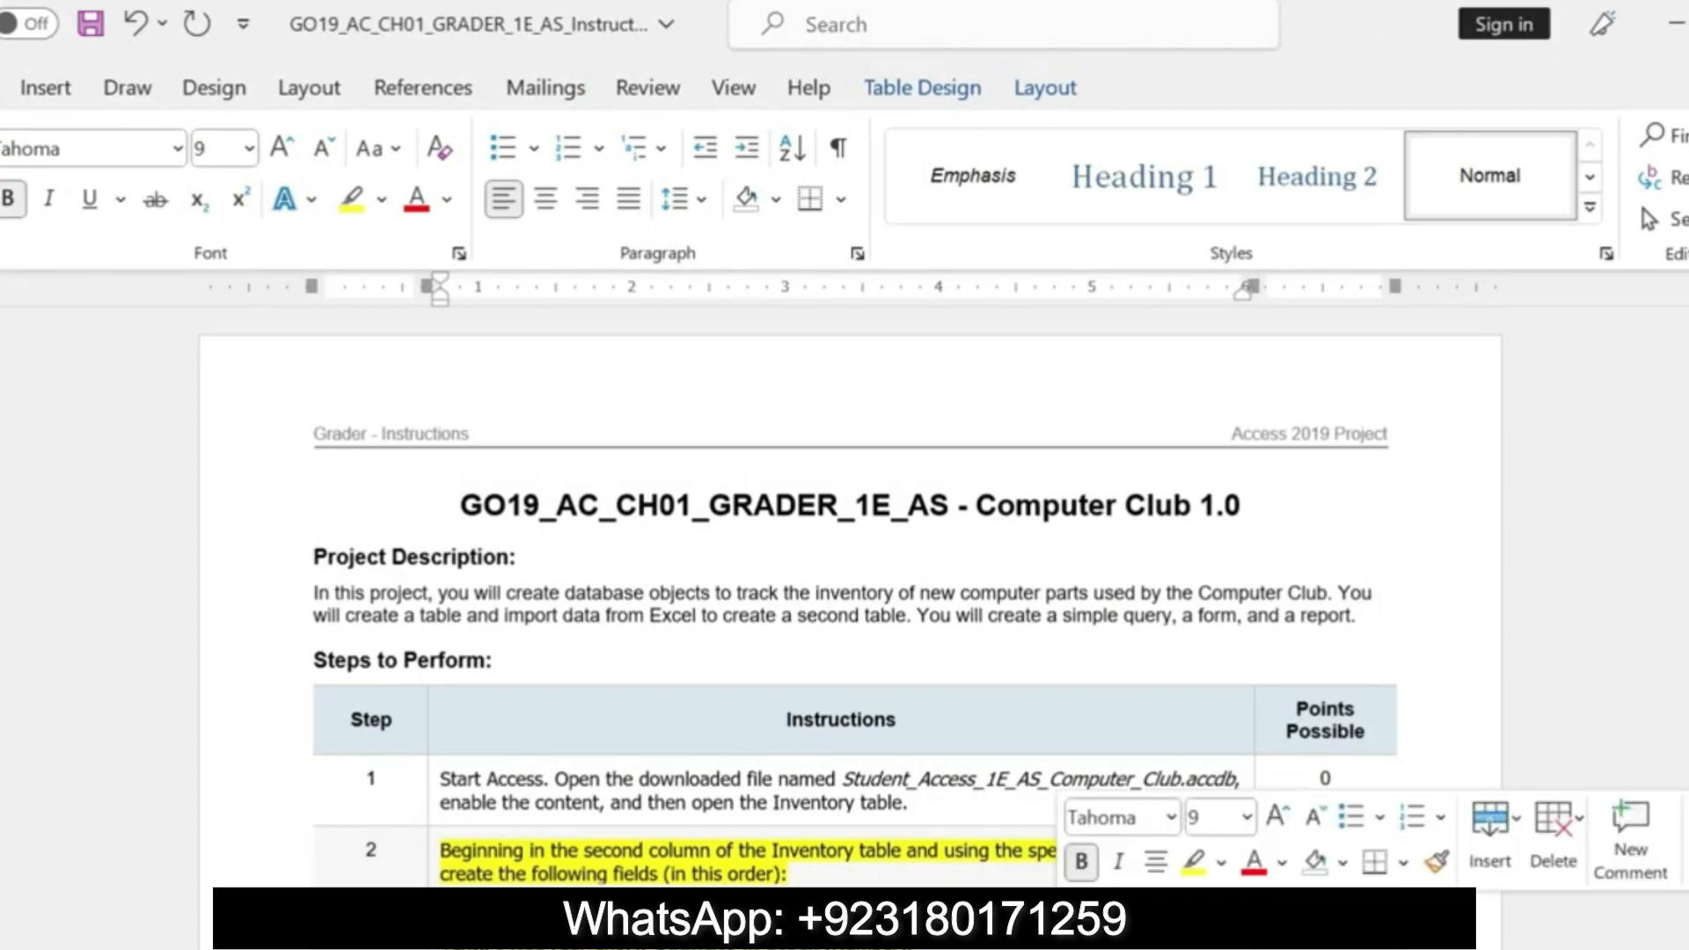
key(alt+Tab)
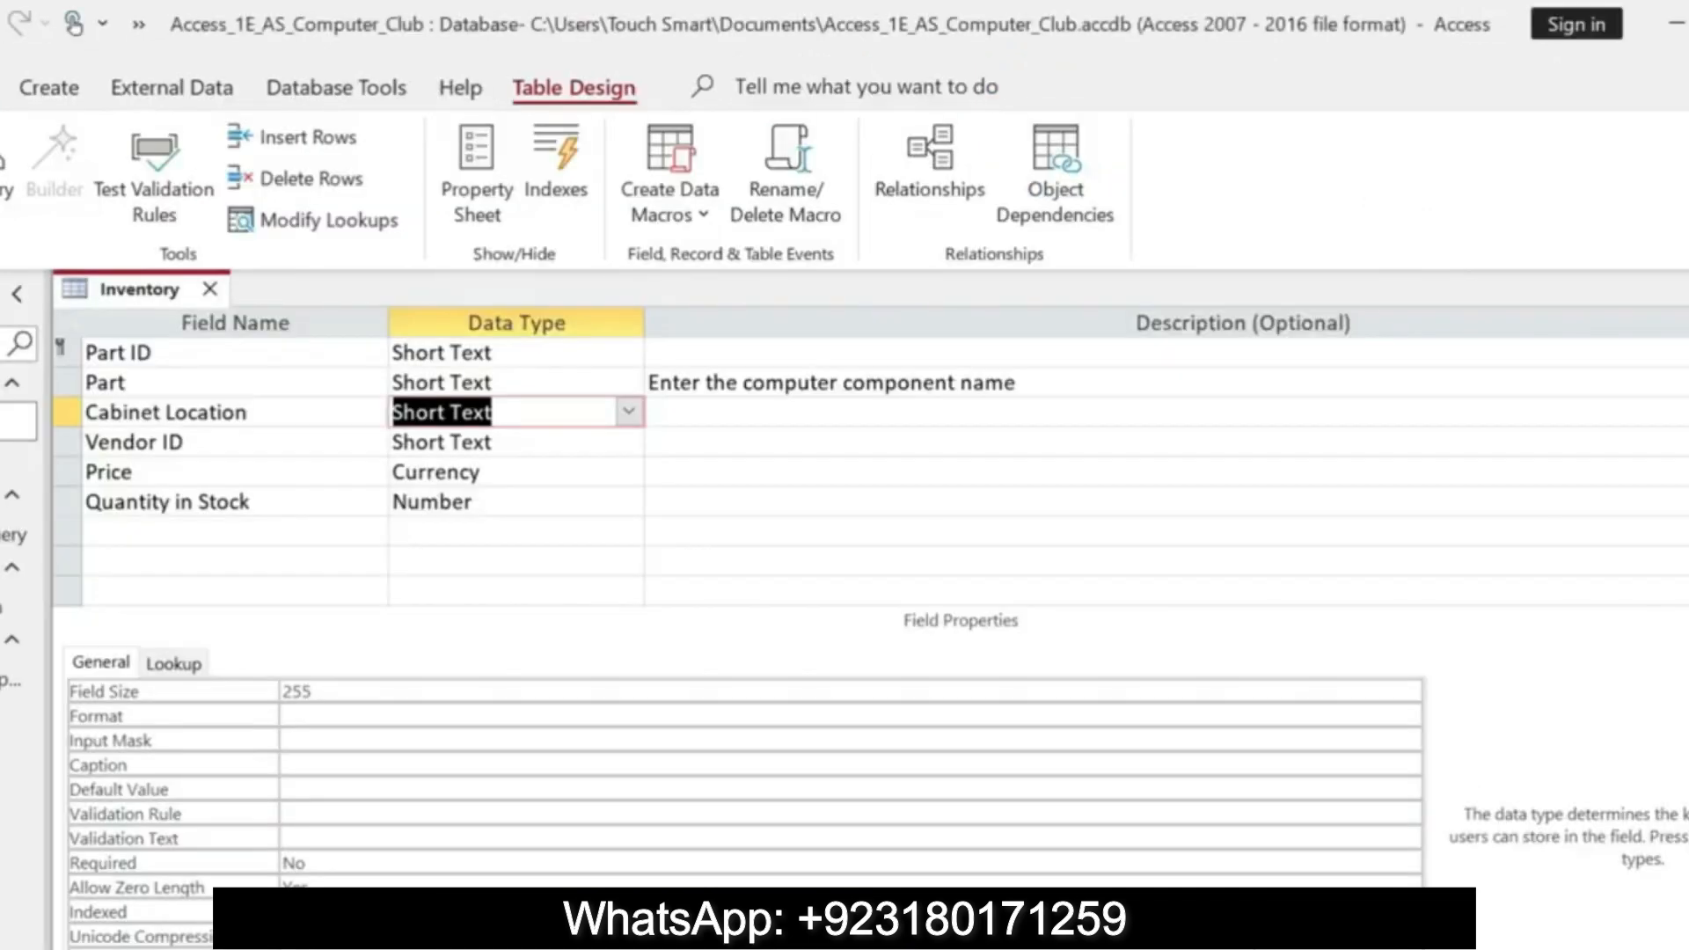
click(219, 431)
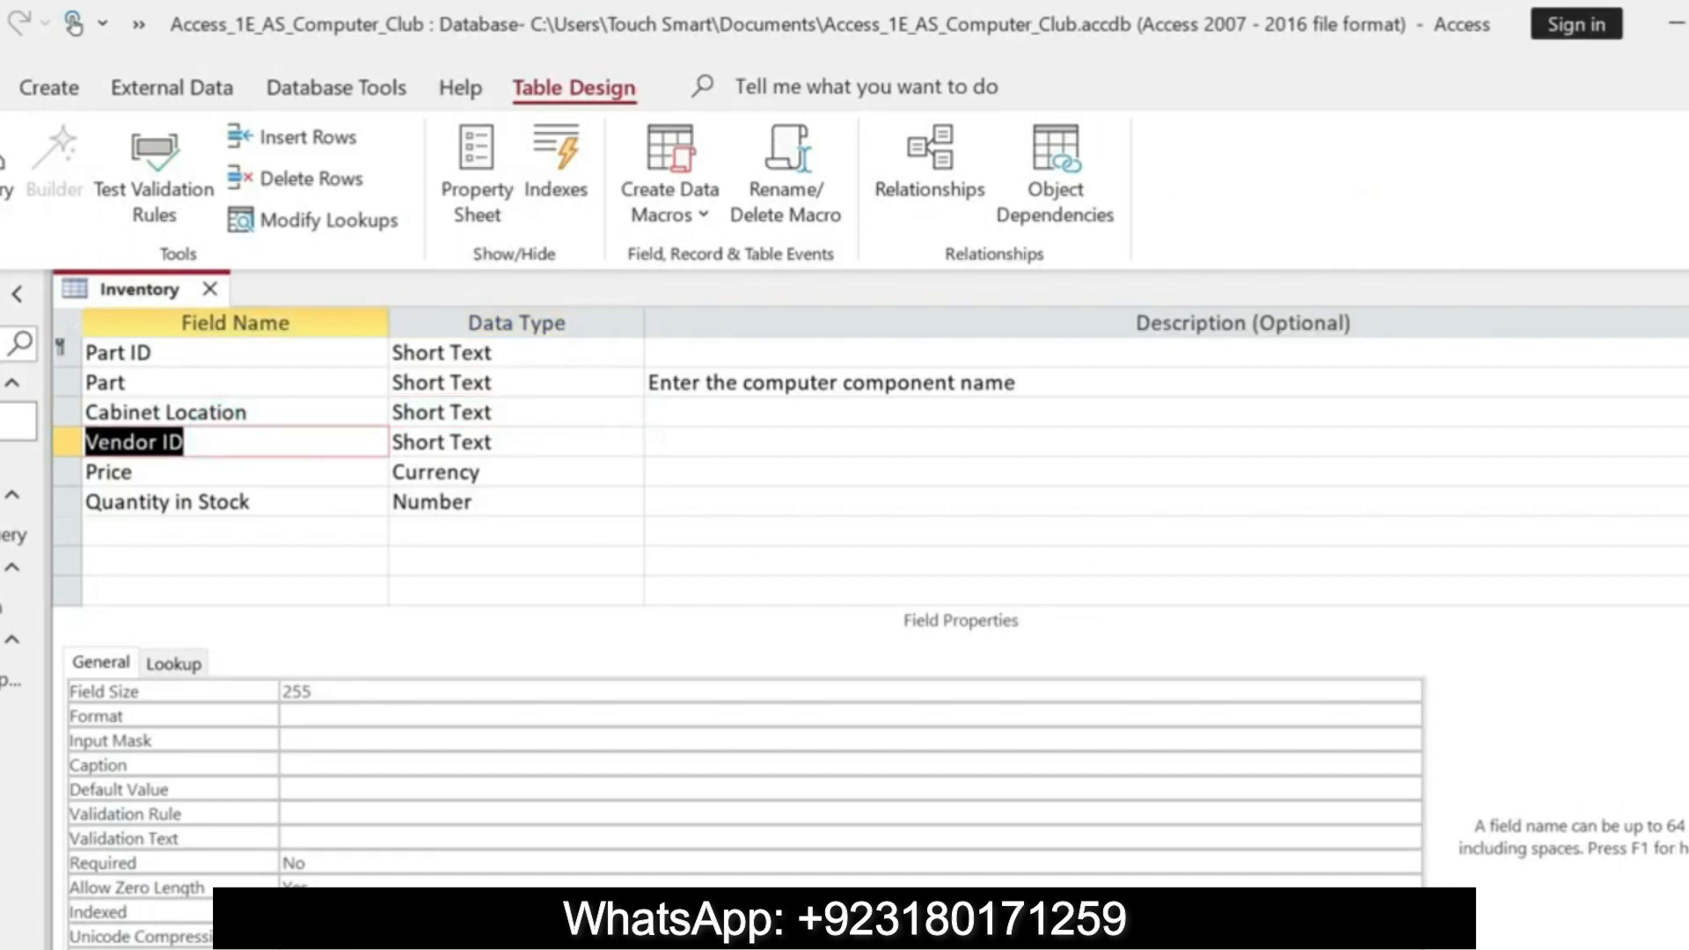
click(526, 438)
click(628, 441)
click(510, 467)
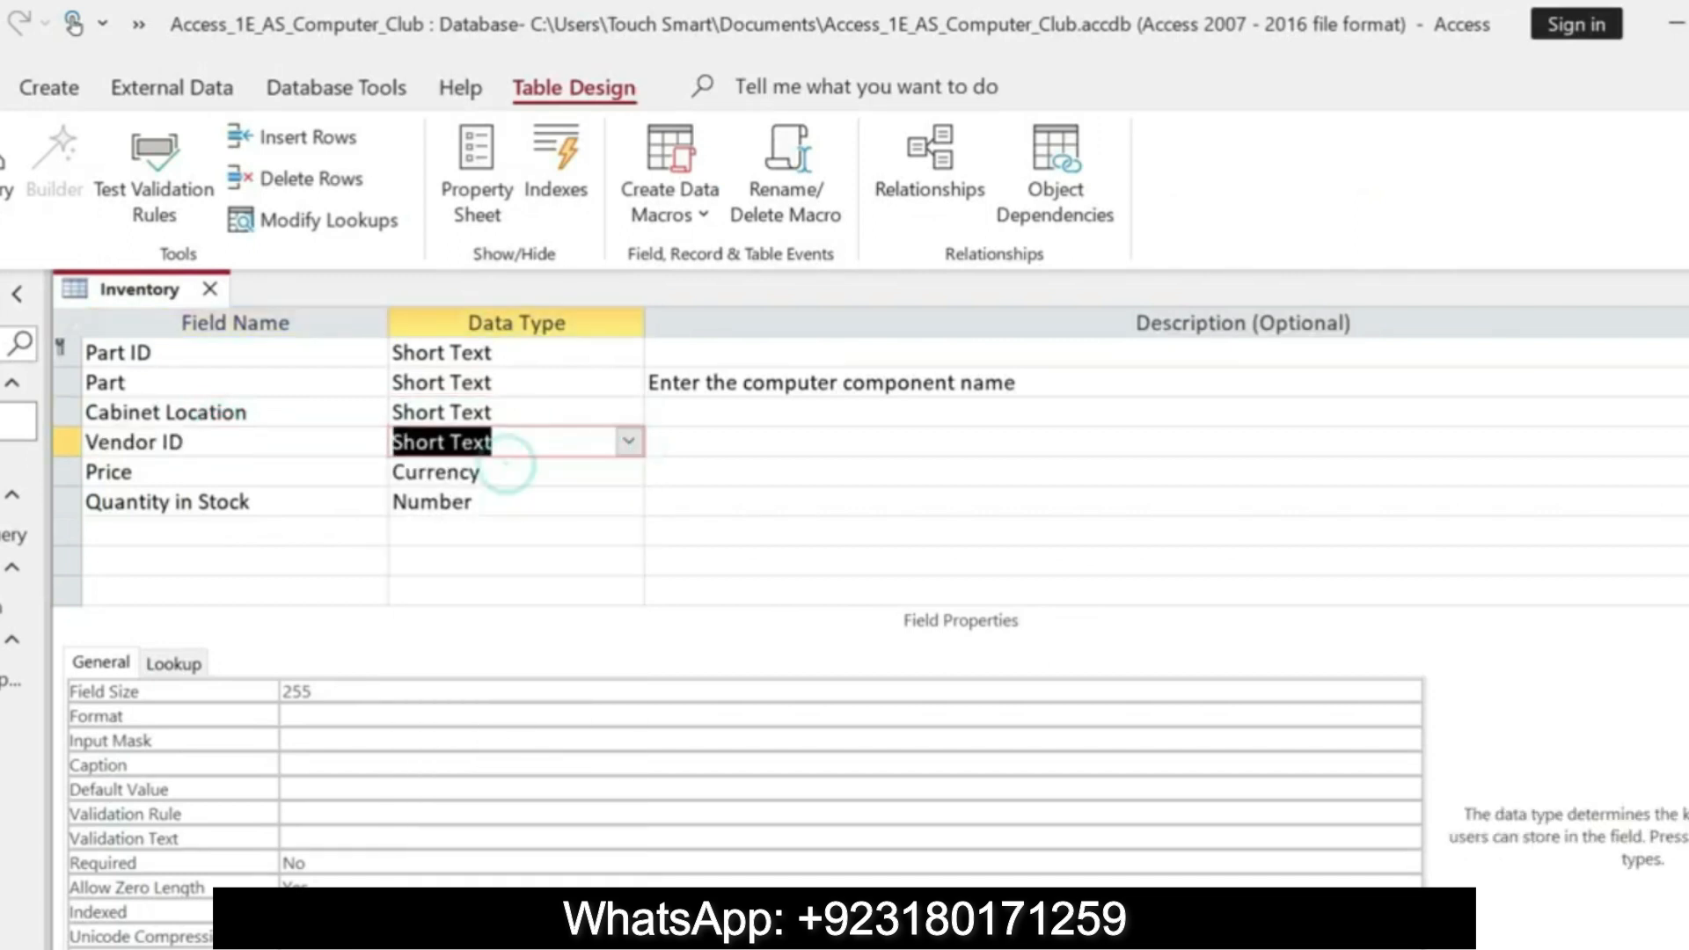
- Check the Word instructions for the Price and Quantity in Stock fields against the Inventory table's field list in Access
key(alt+Tab)
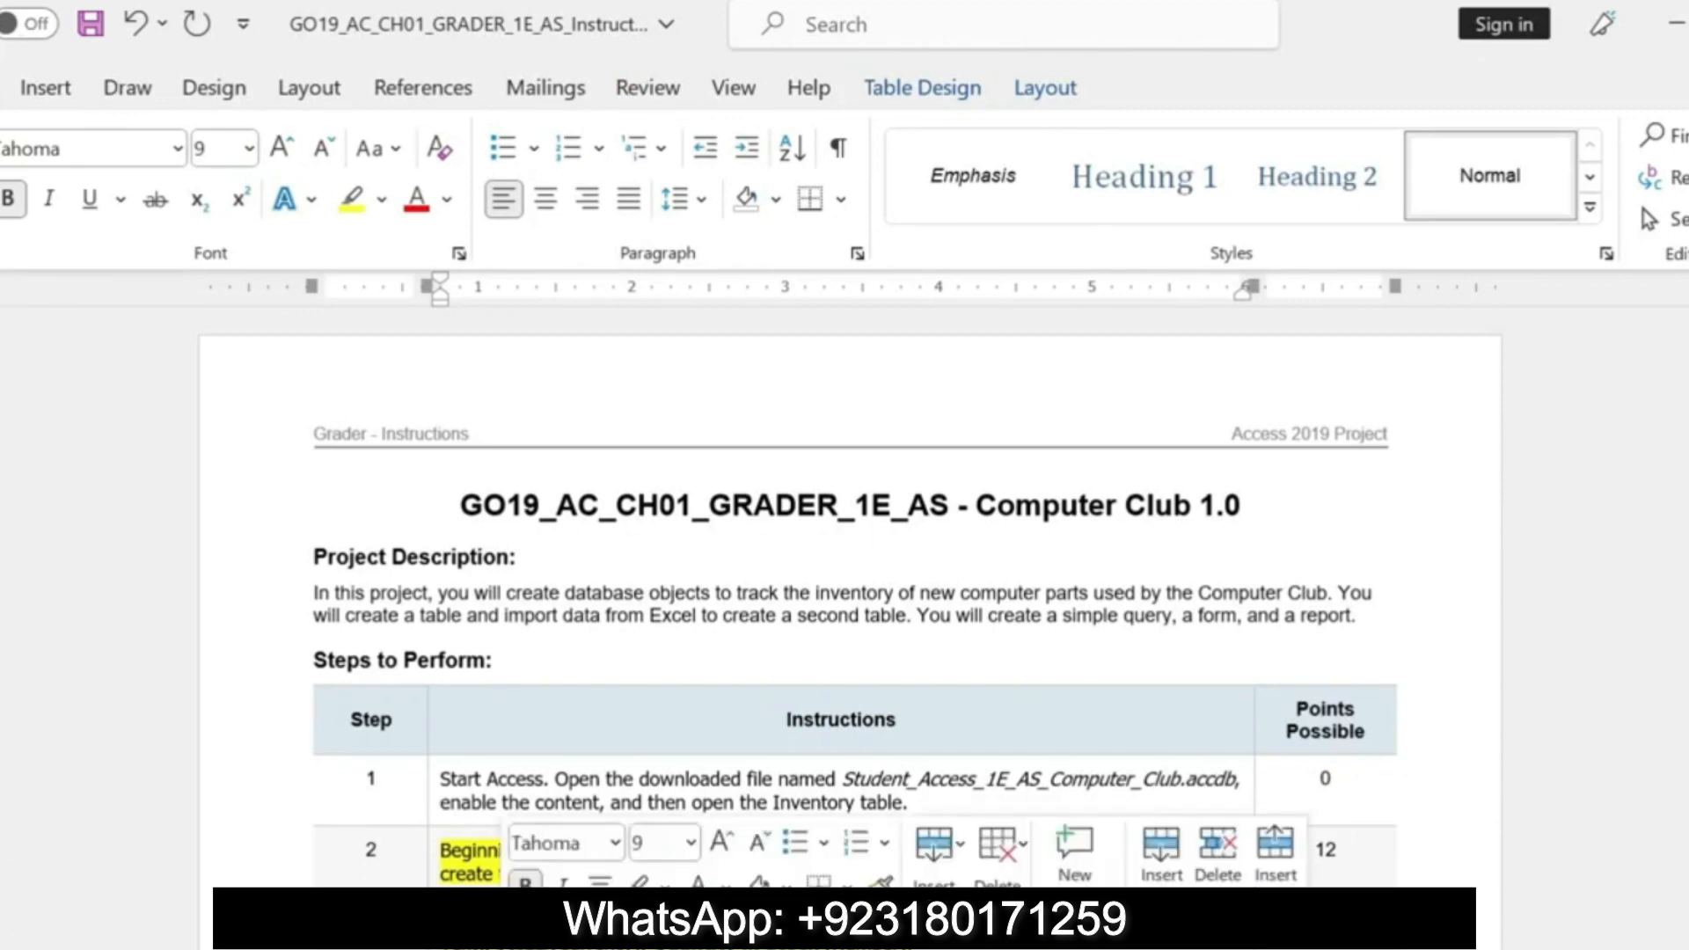
key(alt+Tab)
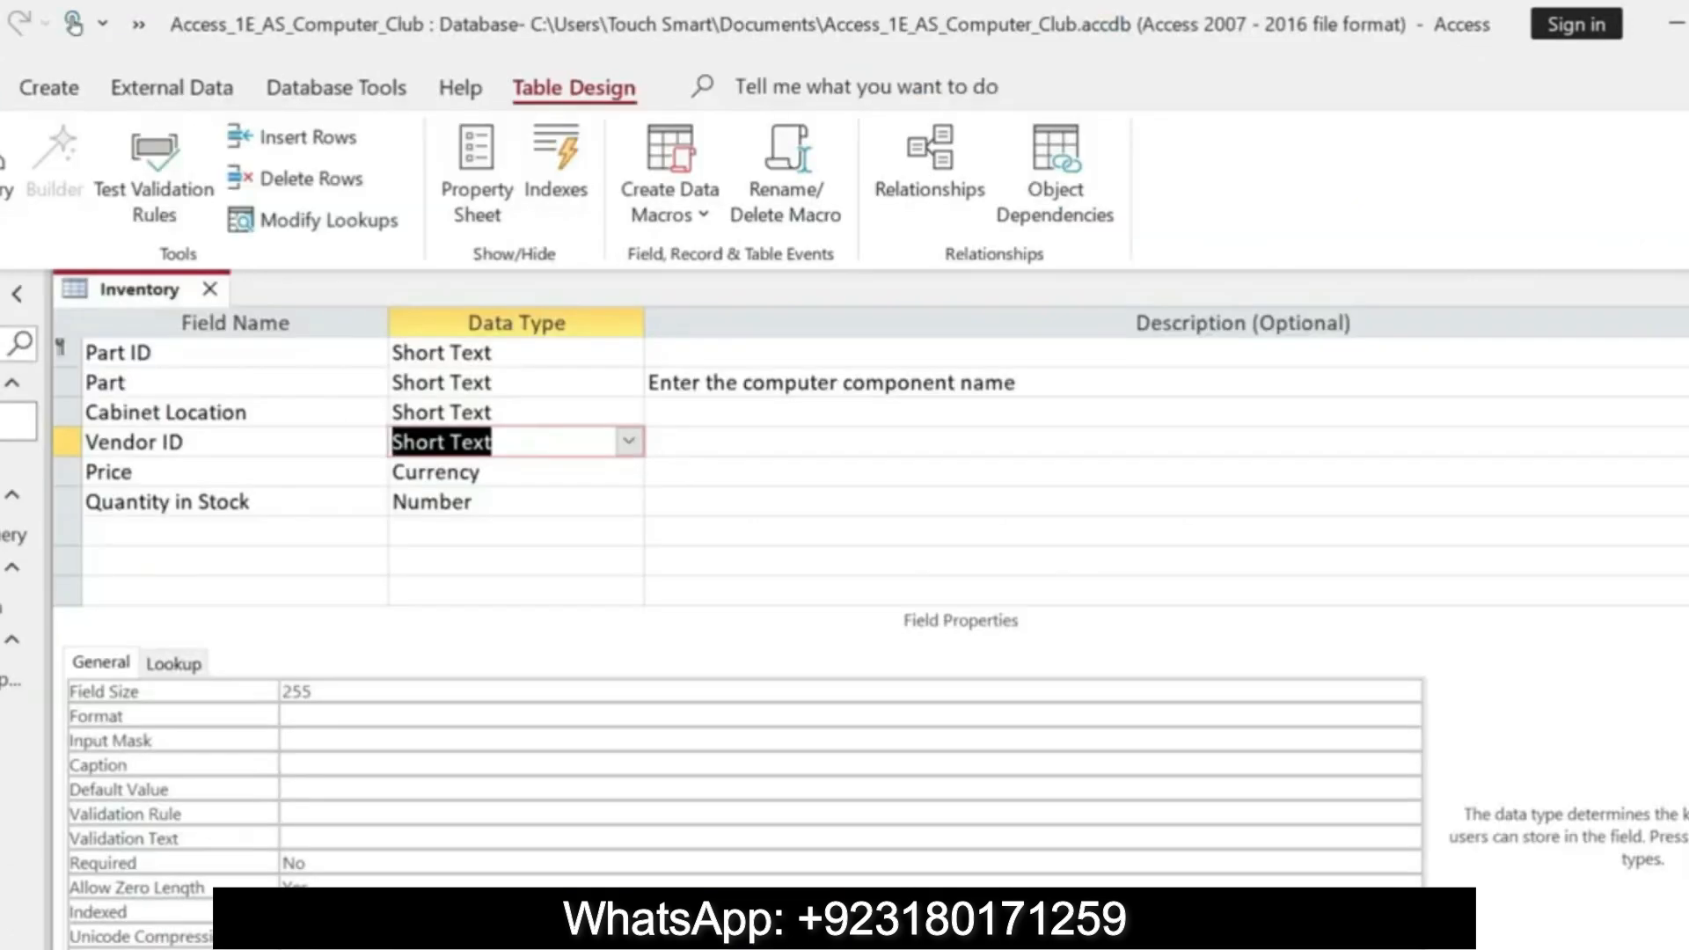
key(Tab)
key(Tab)
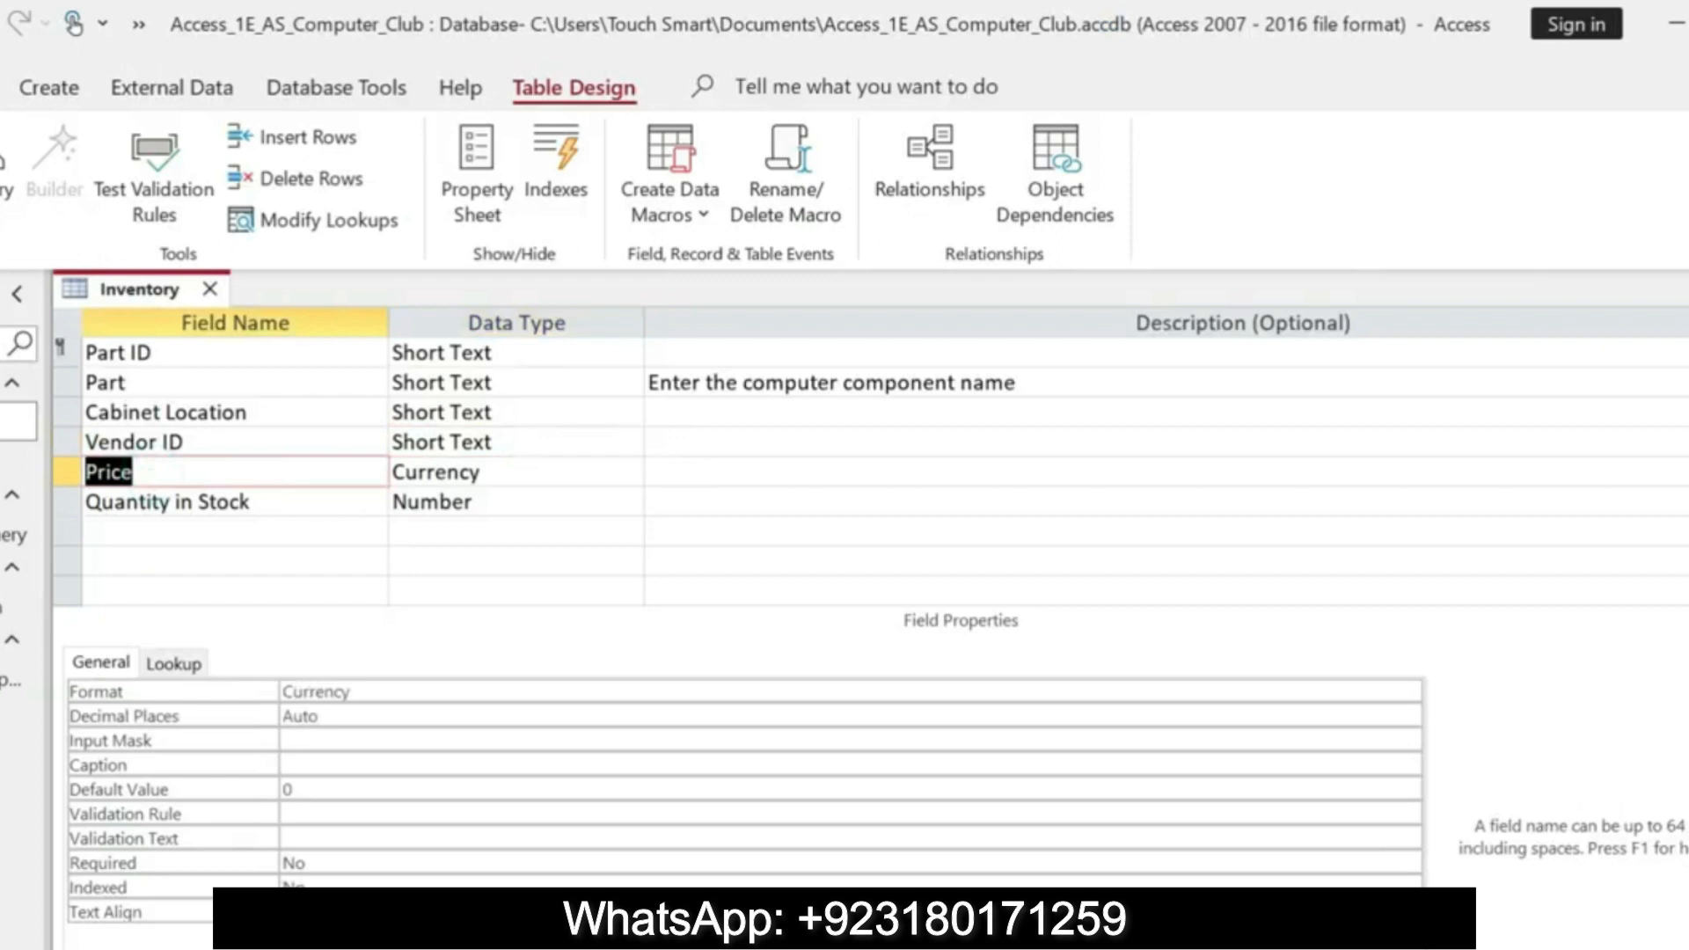
key(alt+Tab)
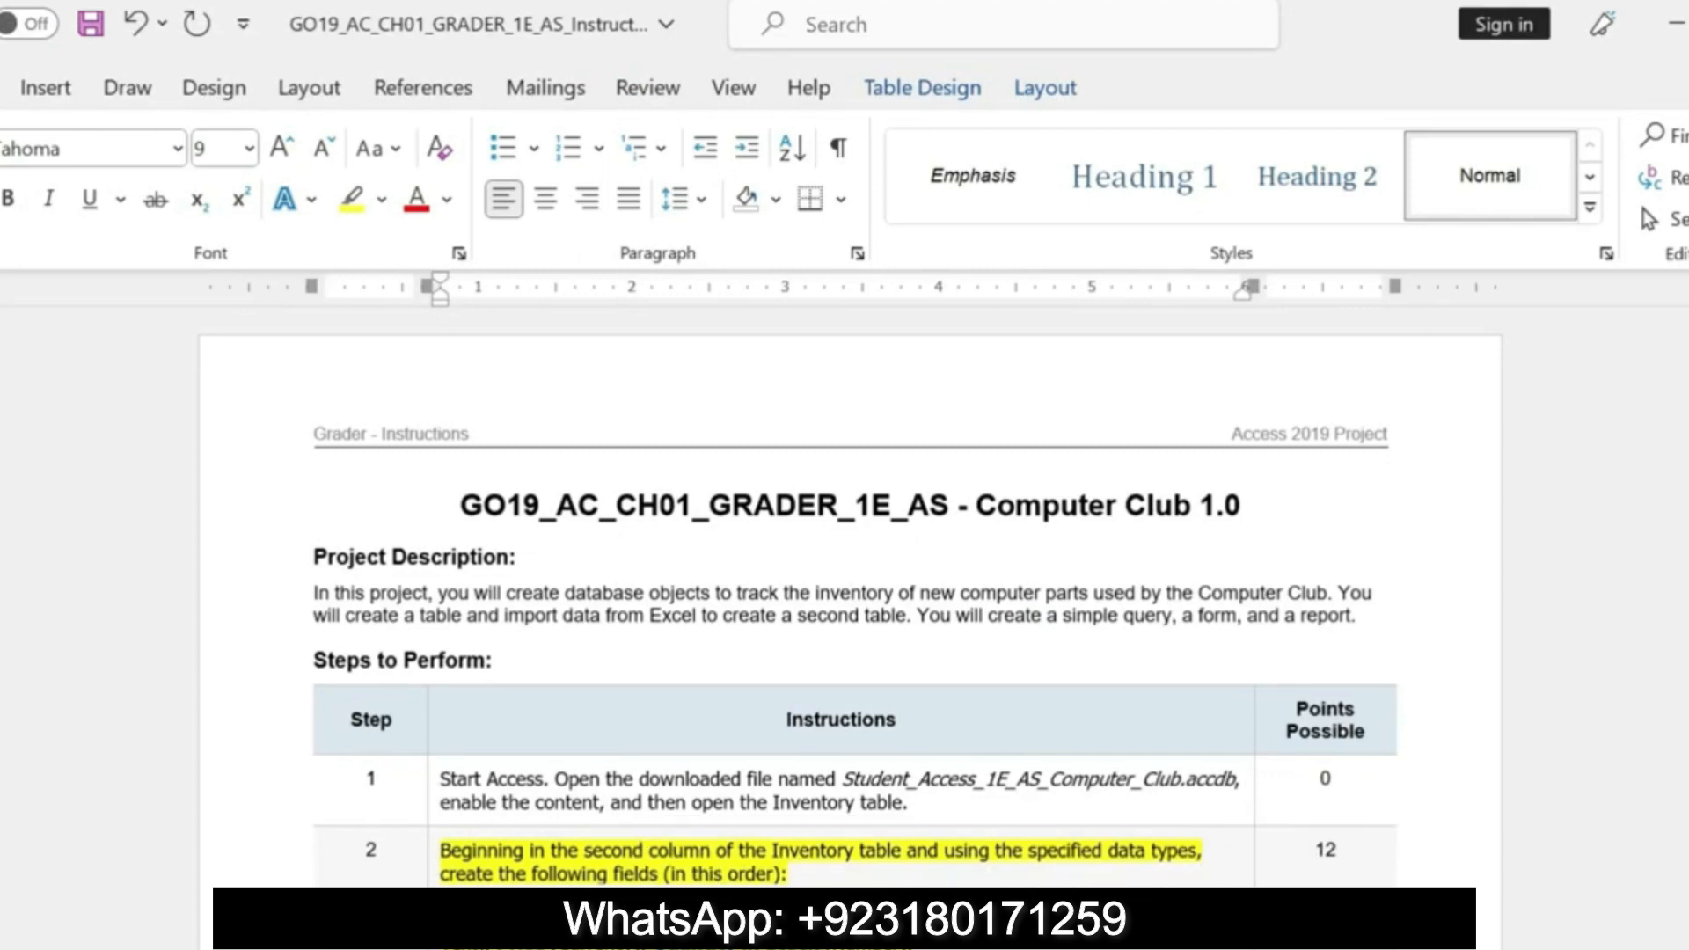
key(alt+Tab)
- Select Number as the data type of the Quantity in Stock field in the Inventory table
drag(294, 496, 81, 506)
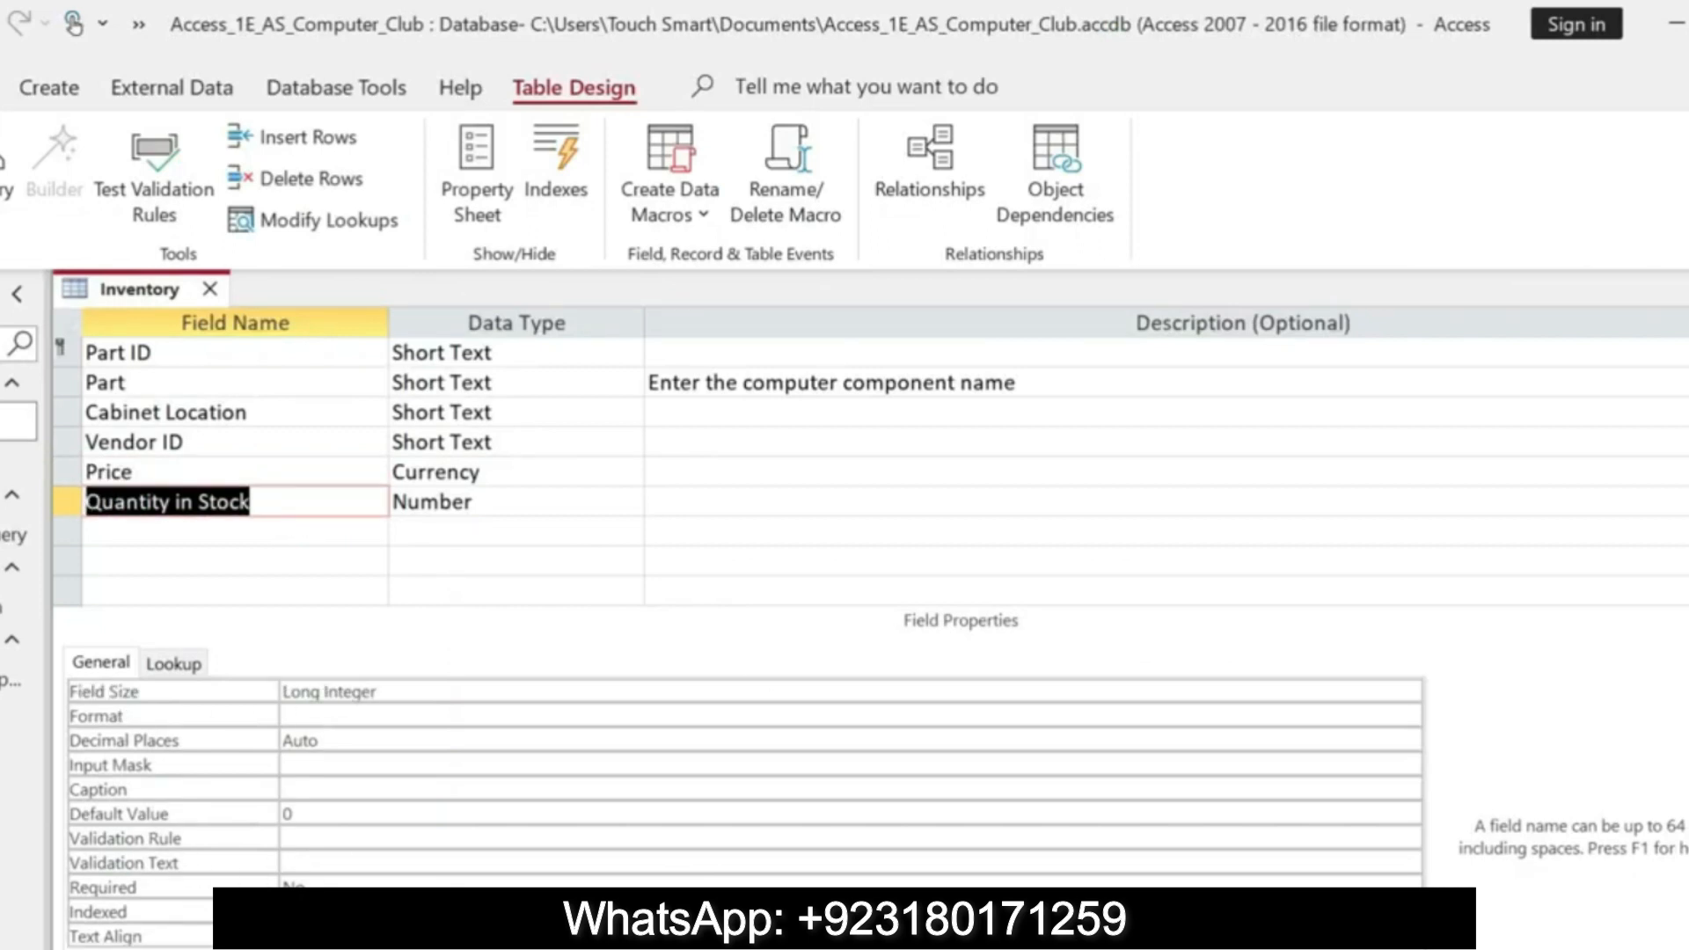
click(520, 528)
click(446, 477)
click(494, 497)
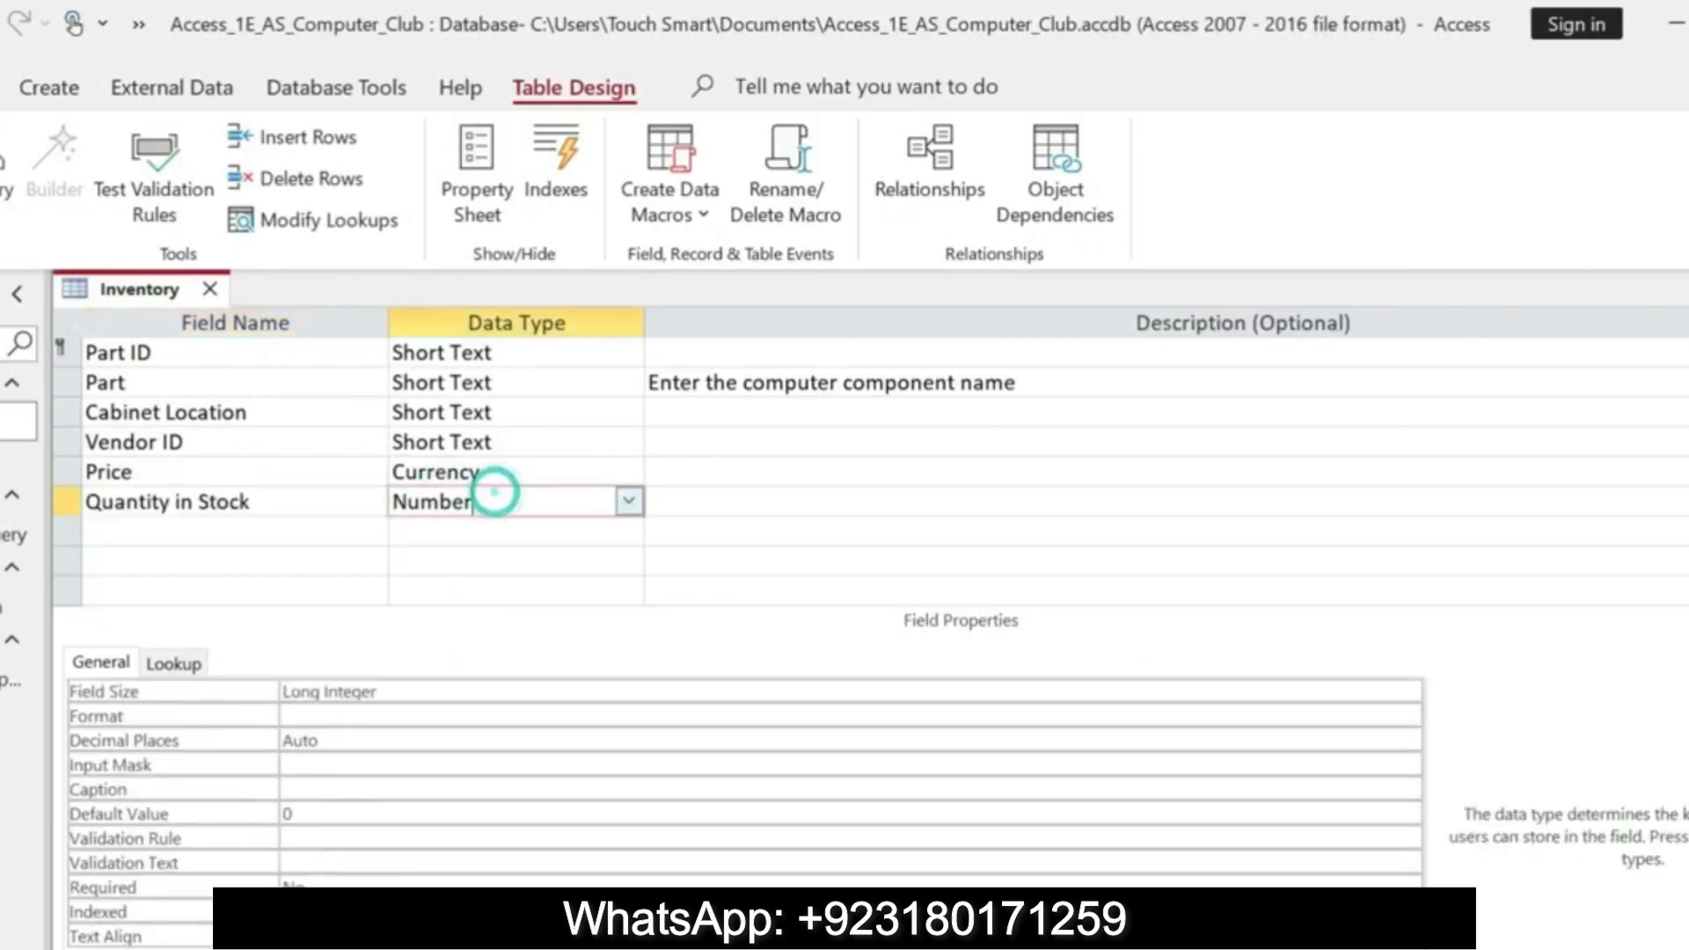
click(627, 502)
click(480, 588)
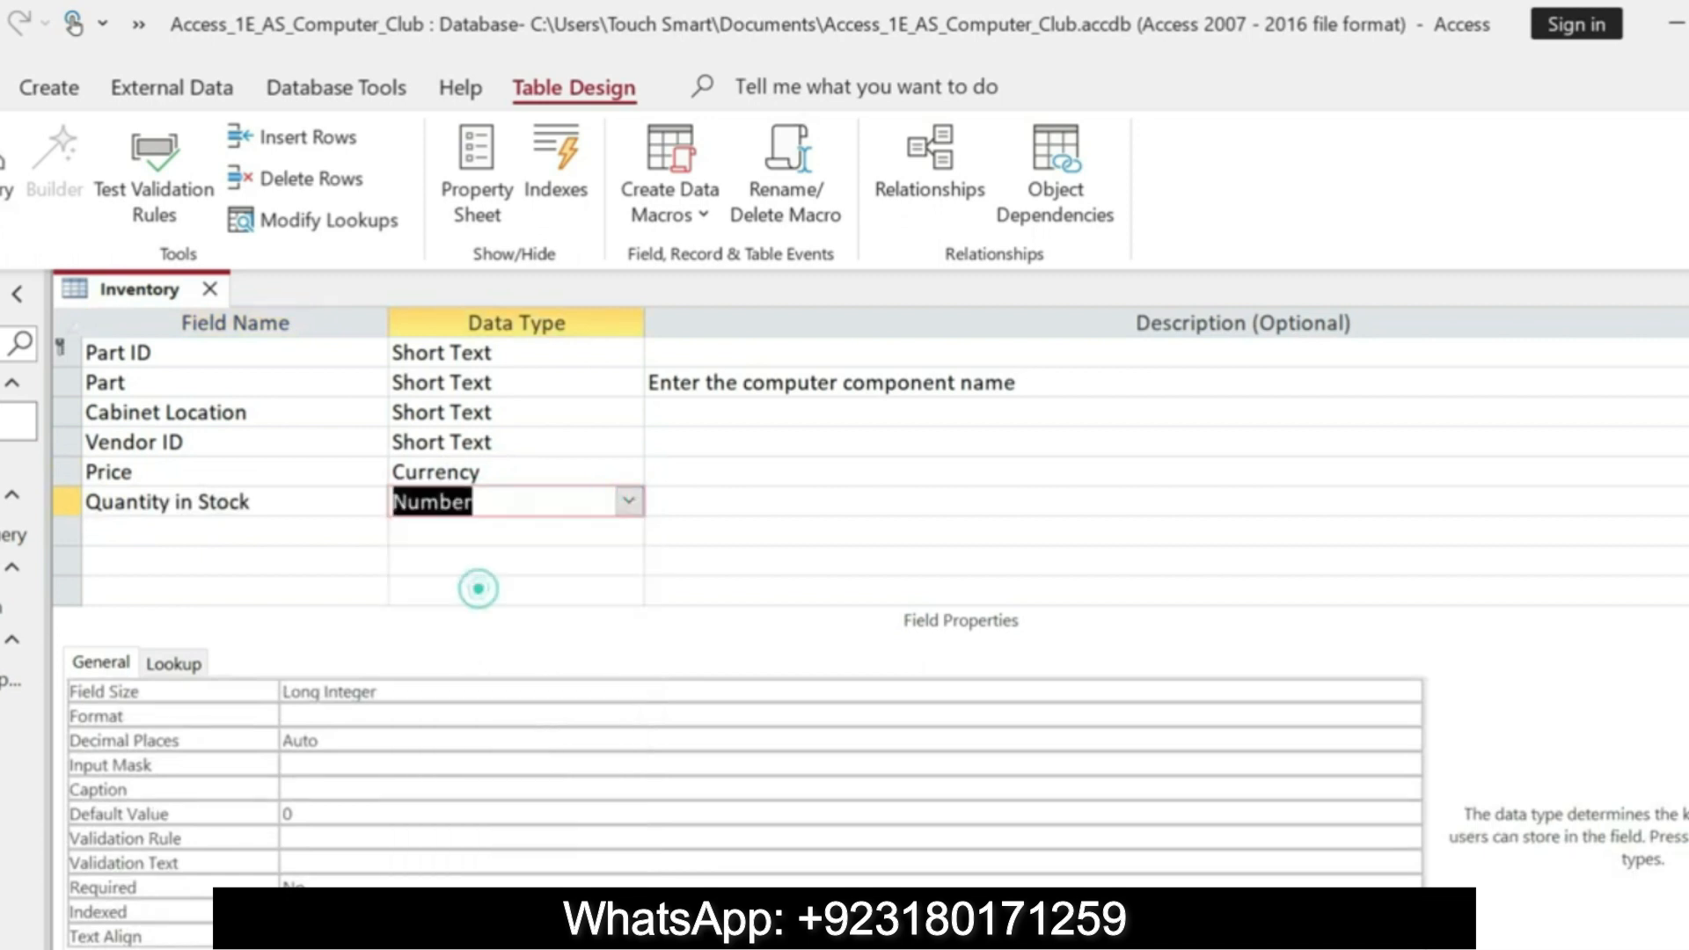
- Switch to Word, undo the yellow highlight on instruction 2 and highlight instruction 3 about the ID field instead
key(alt+Tab)
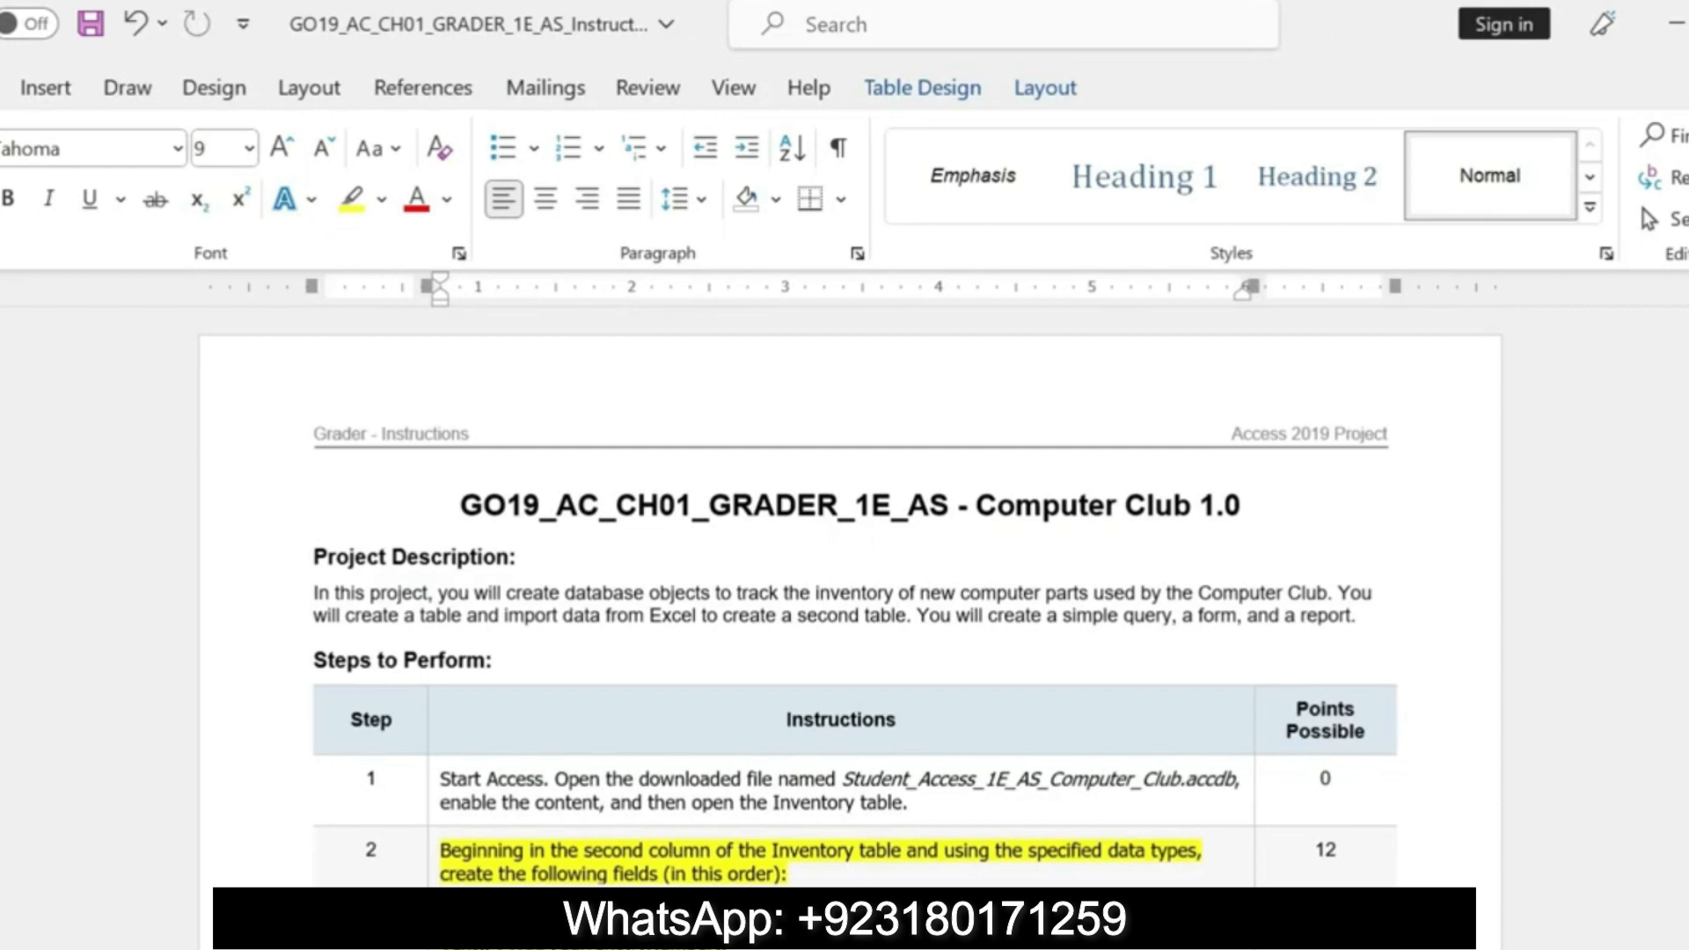
key(ctrl+z)
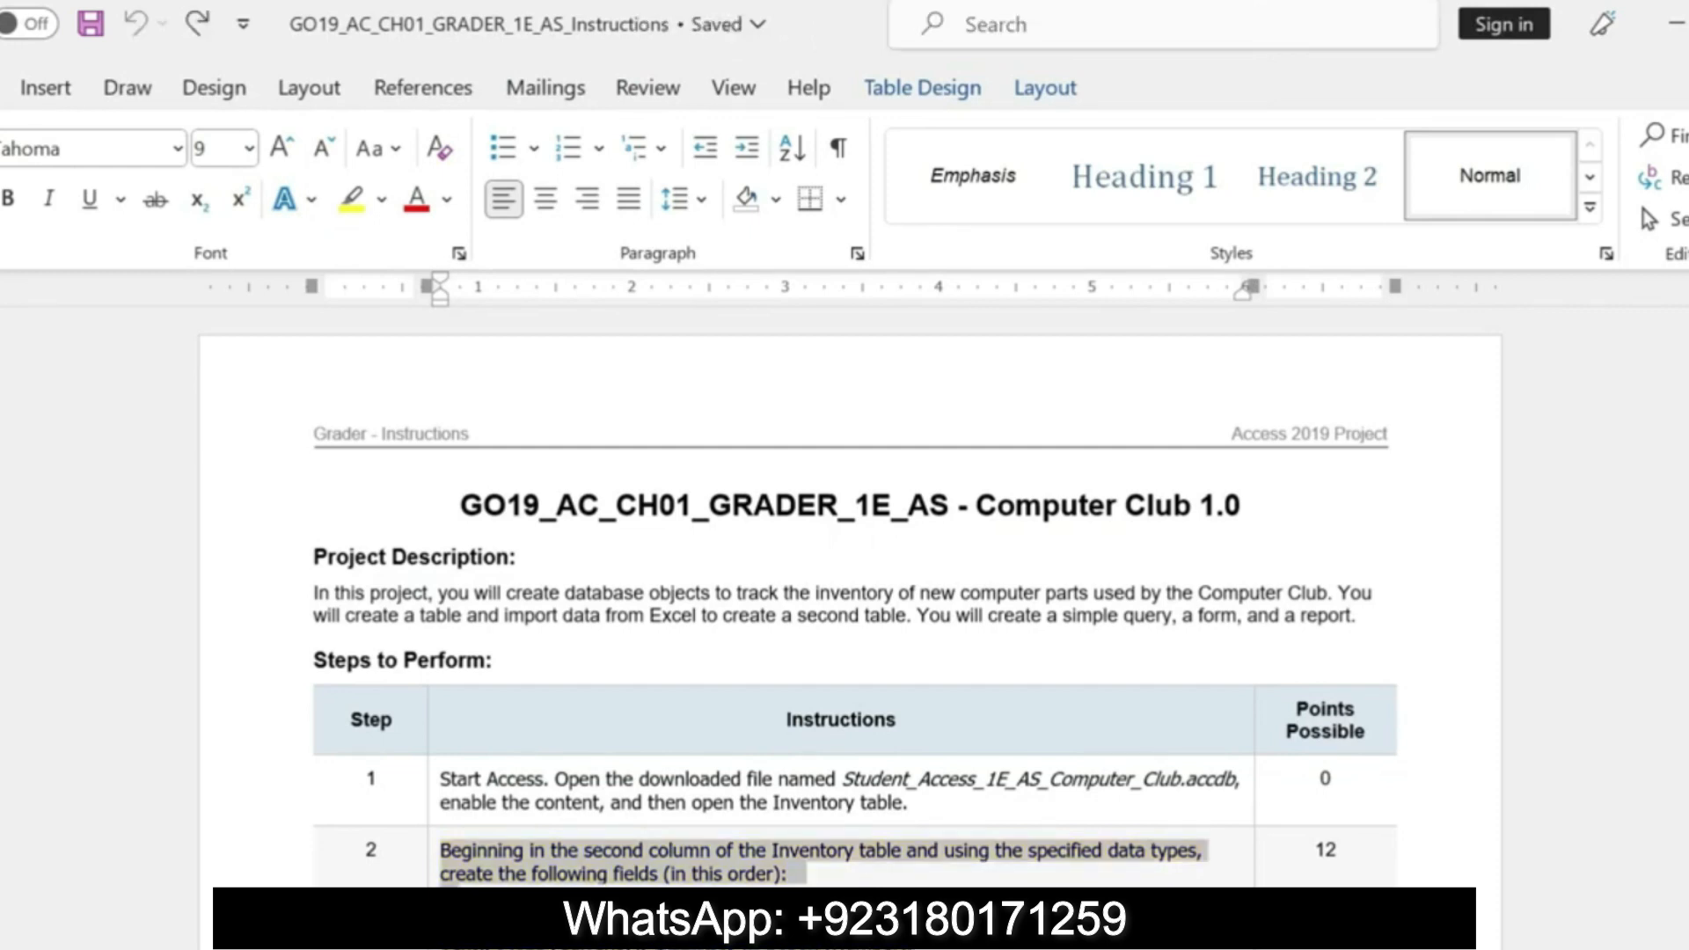
scroll(848, 628, down, 1)
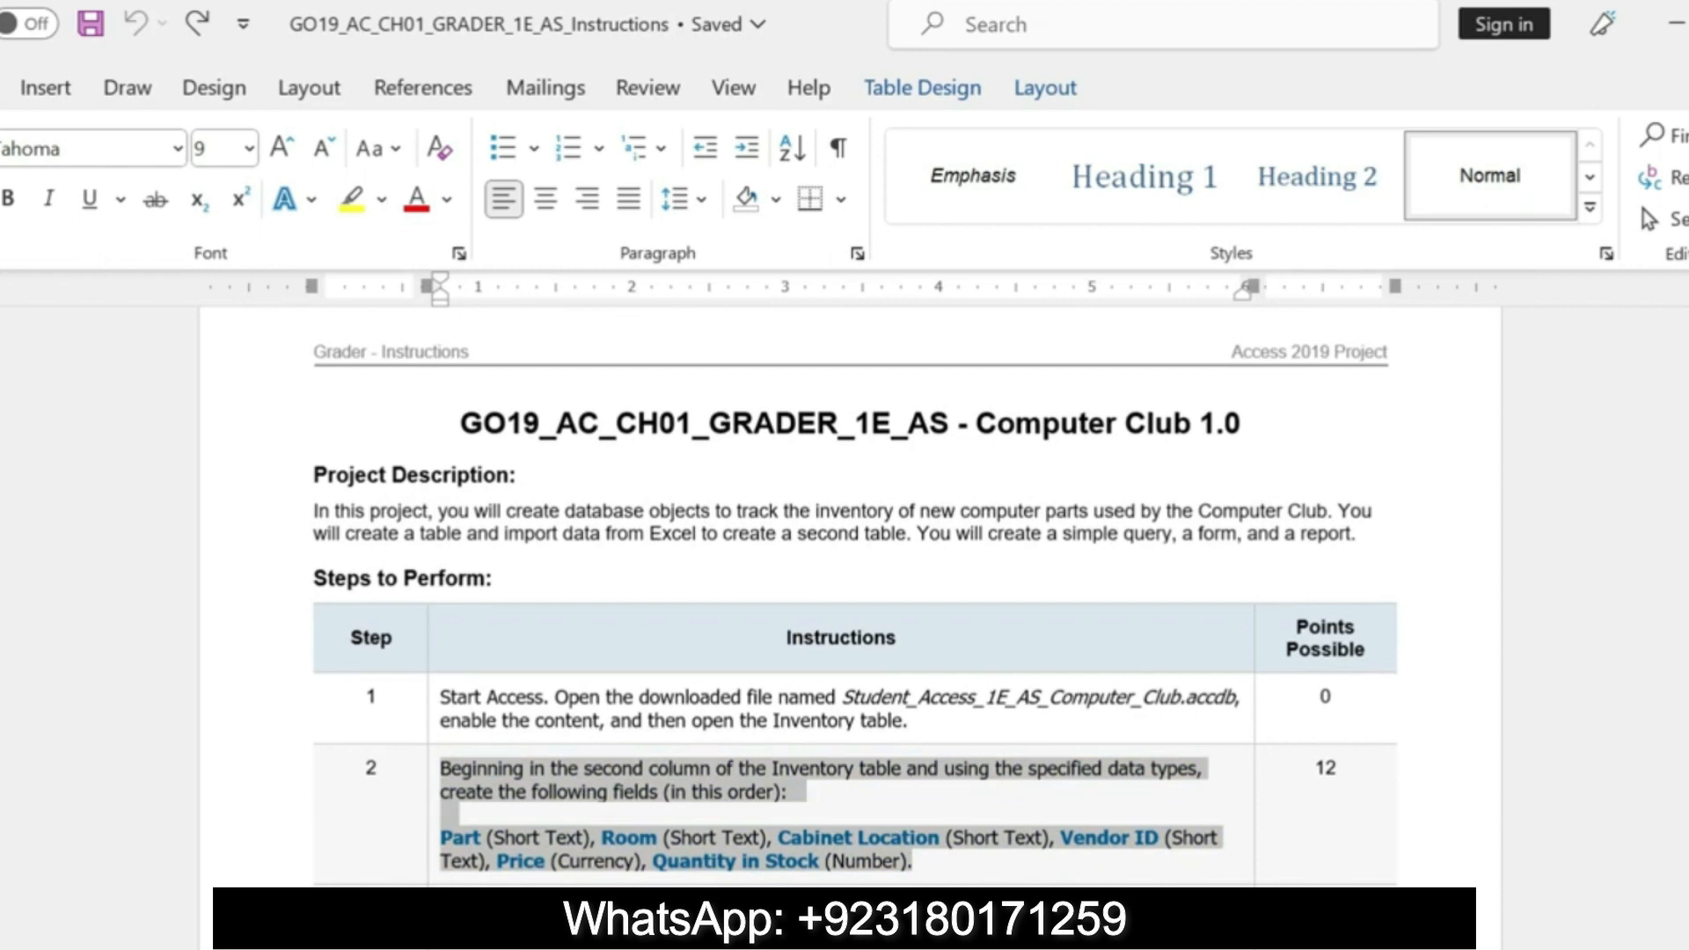
click(447, 899)
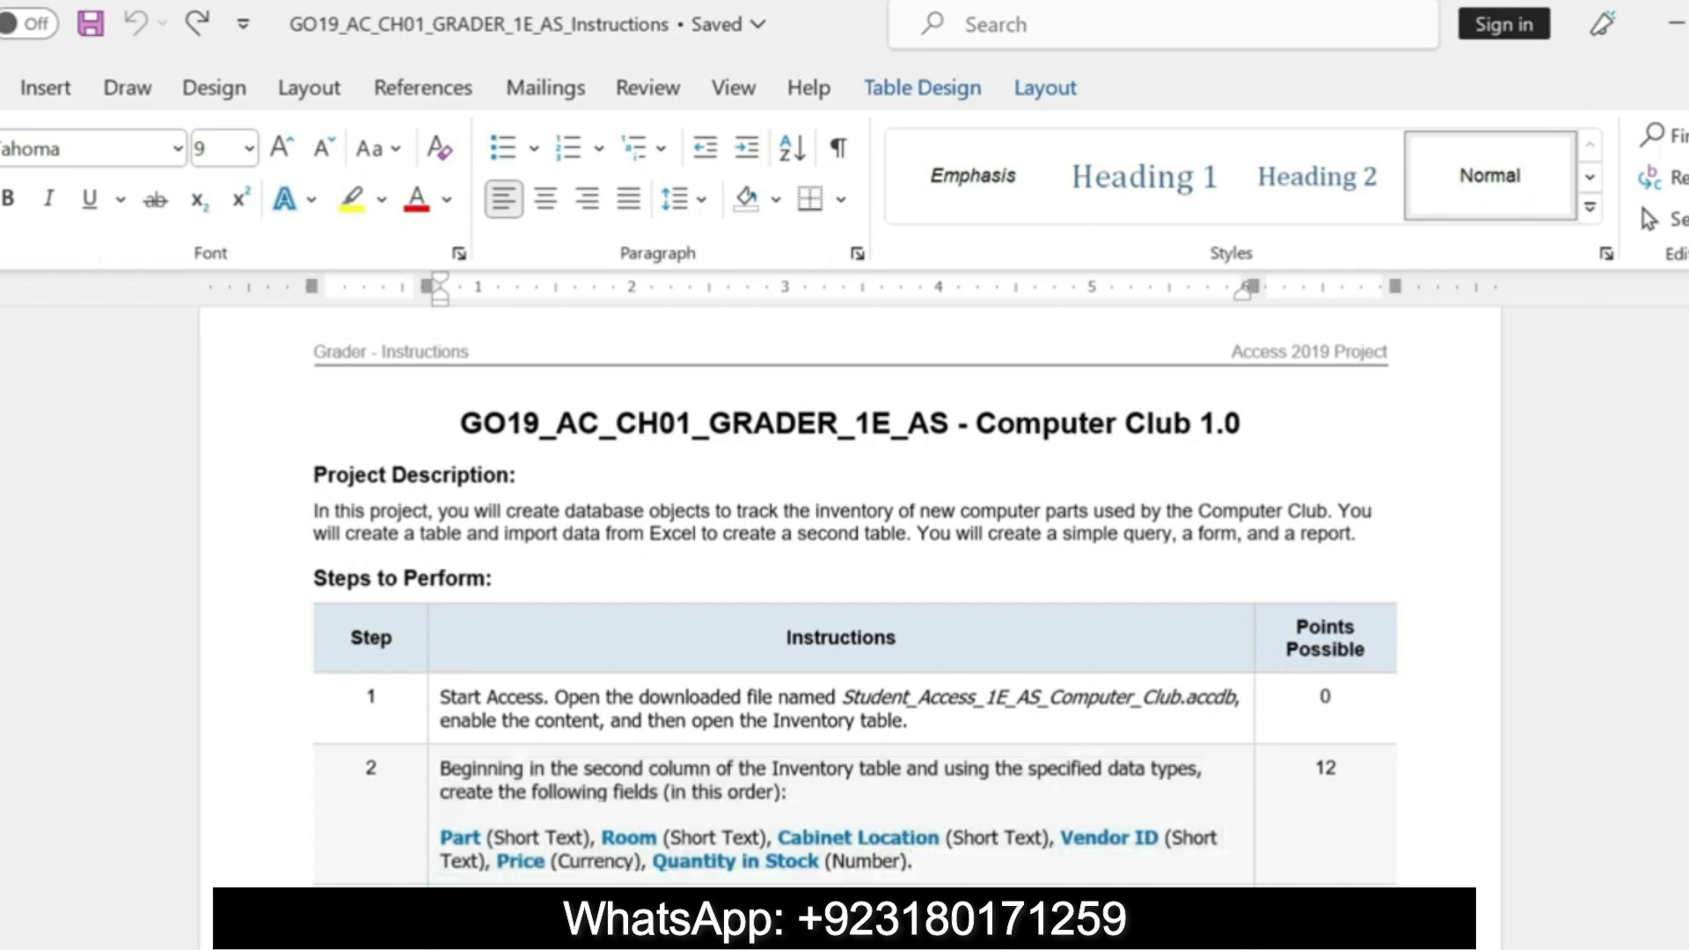
drag(447, 909, 948, 927)
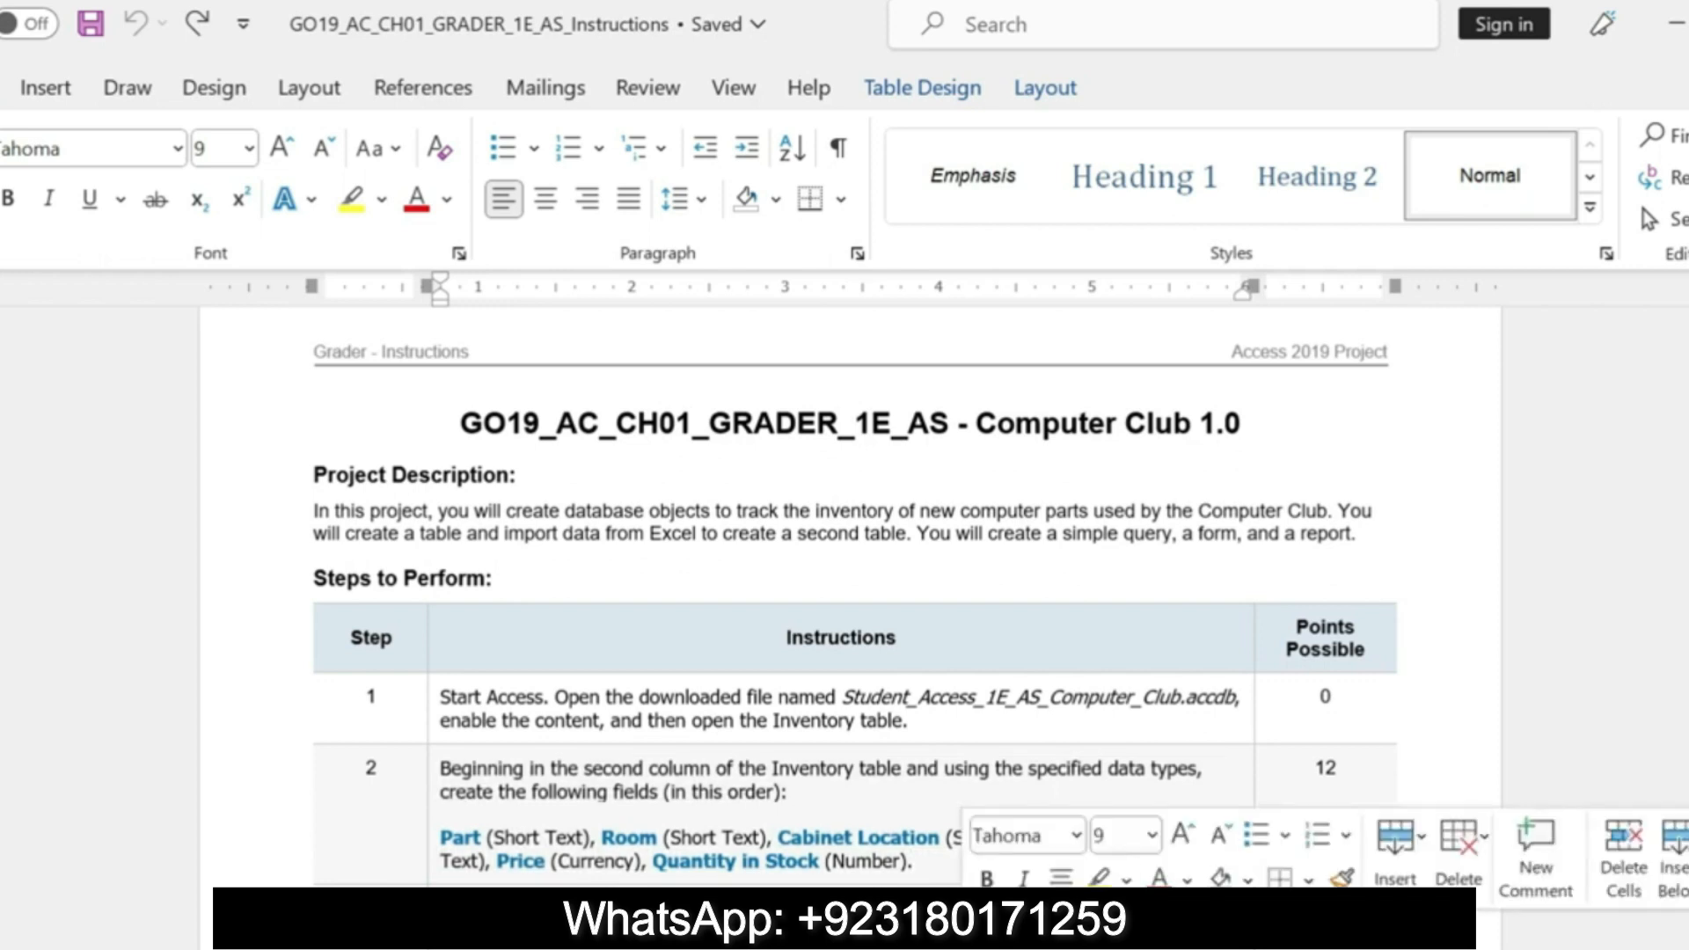
click(1099, 880)
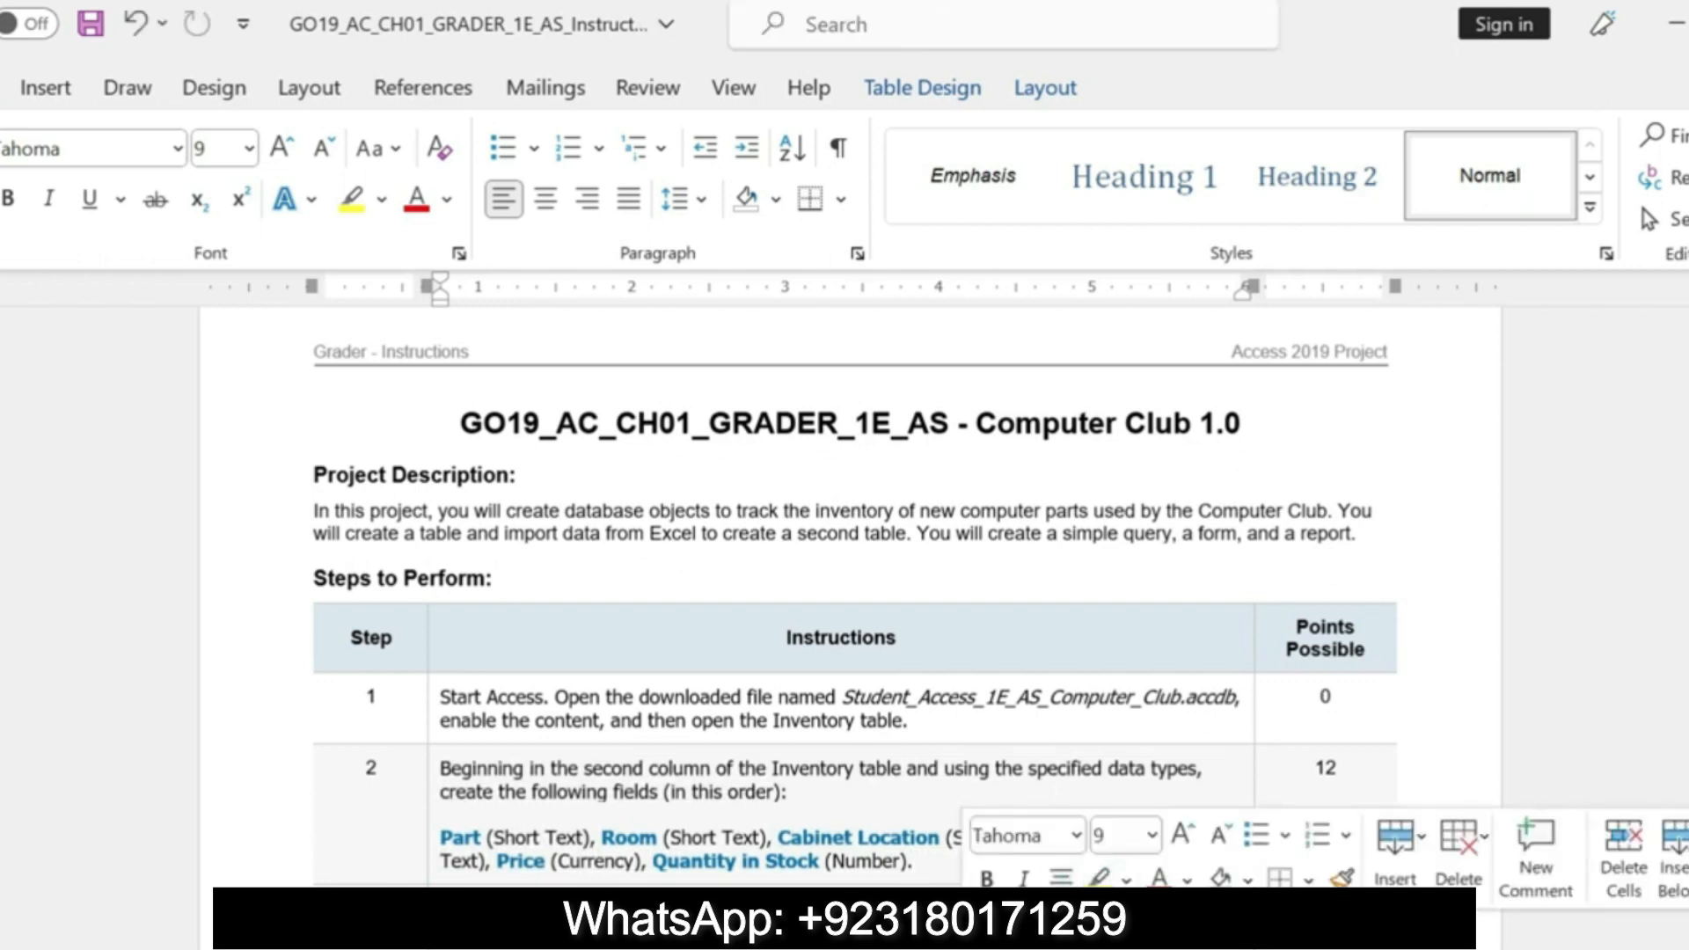
- Read the Part ID wording in instruction 3 and, back in Access, examine the Part ID field's data type and field size
click(985, 911)
drag(1070, 909, 1251, 911)
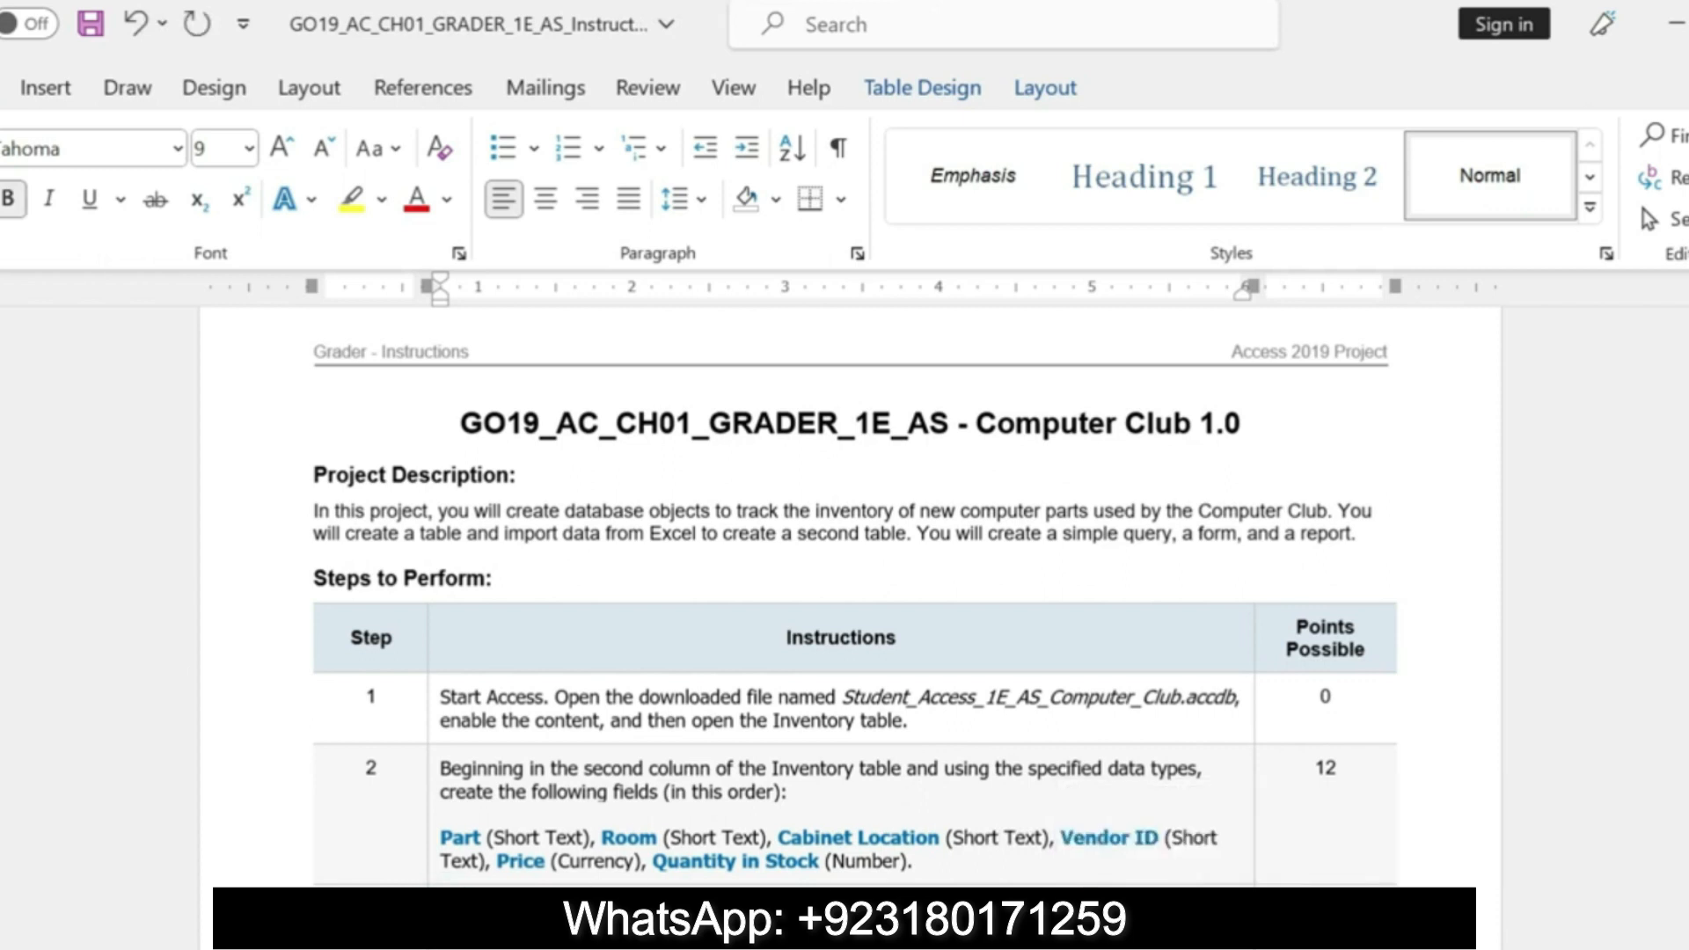
key(alt+Tab)
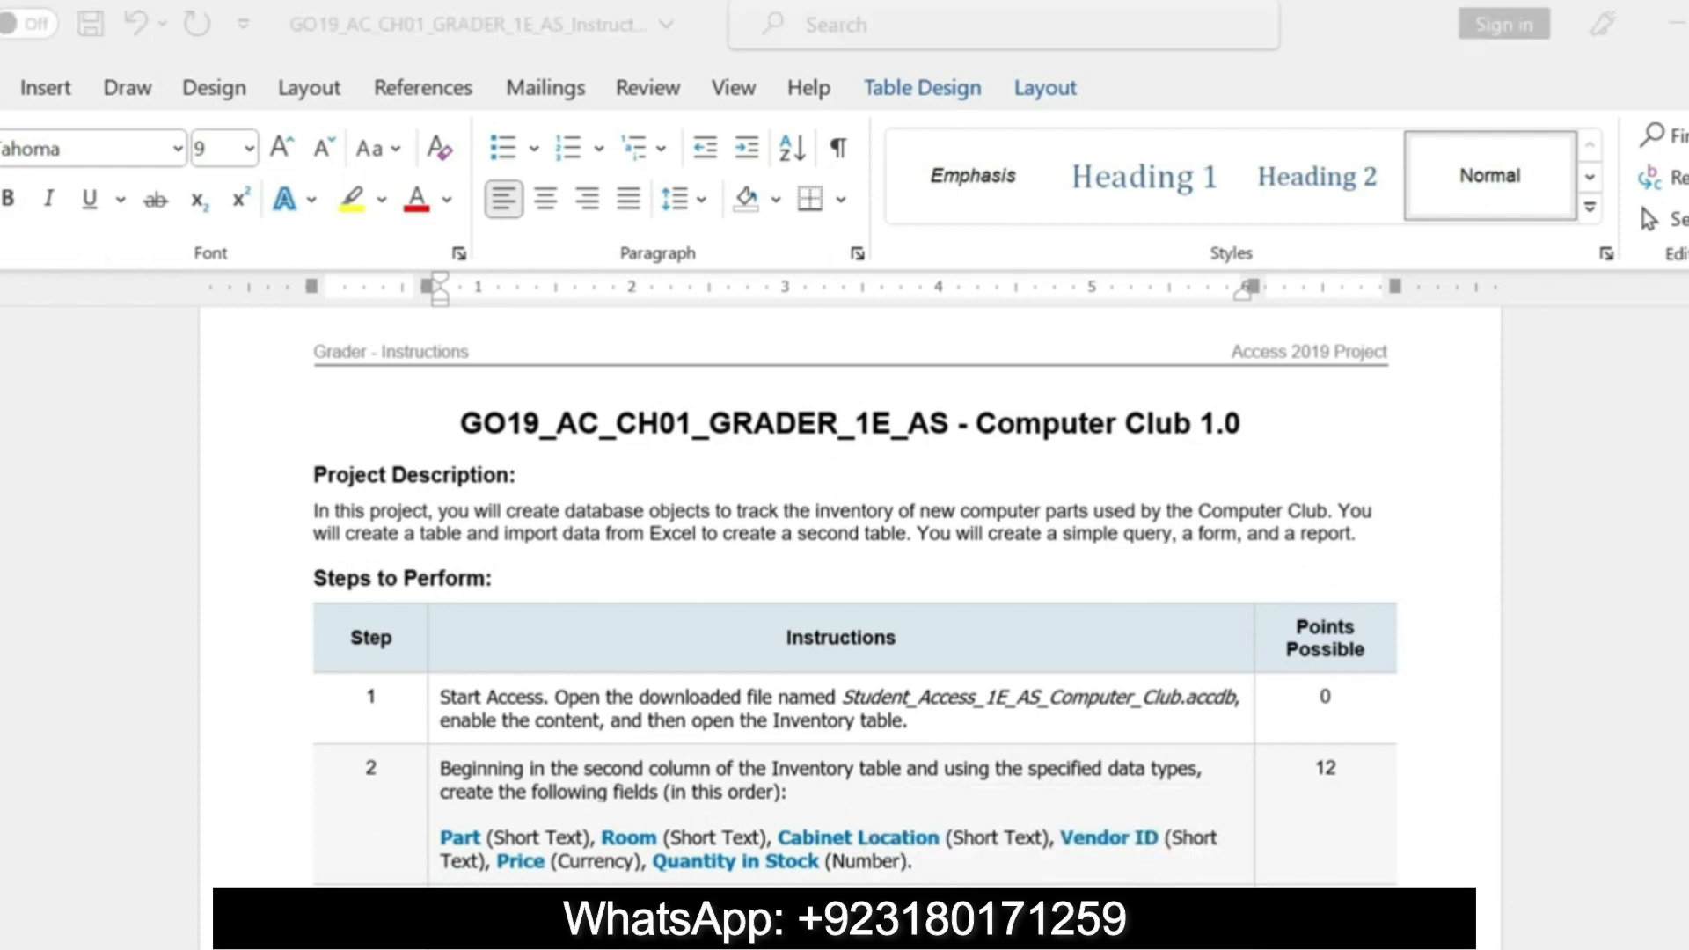
click(200, 352)
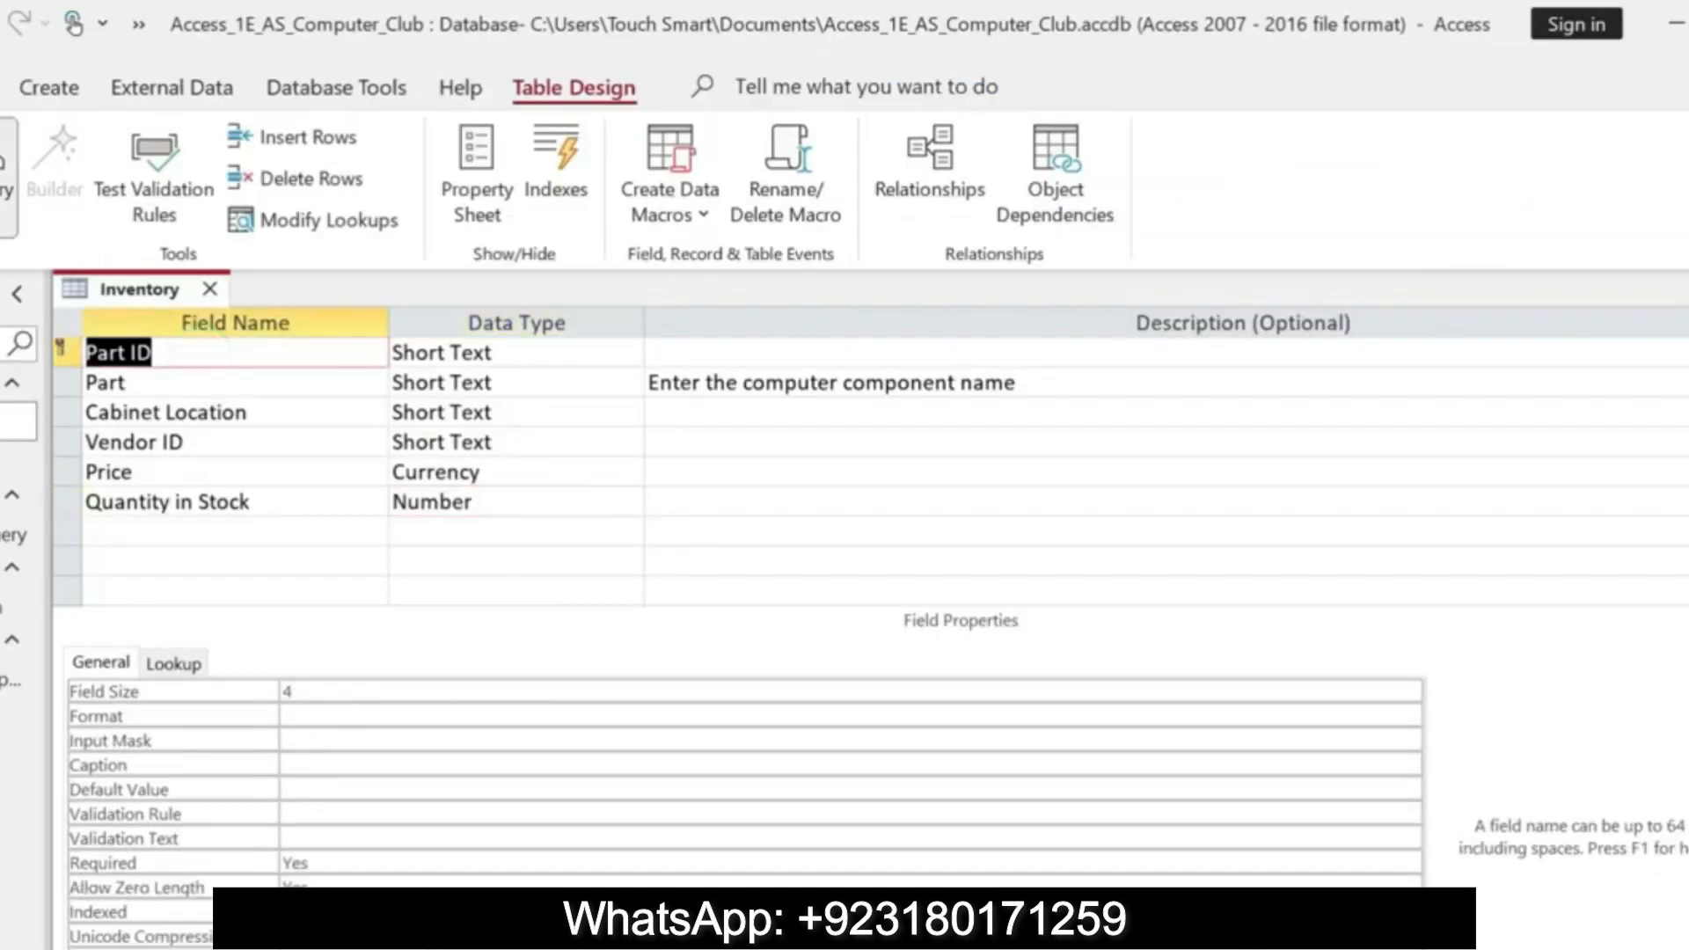
click(509, 352)
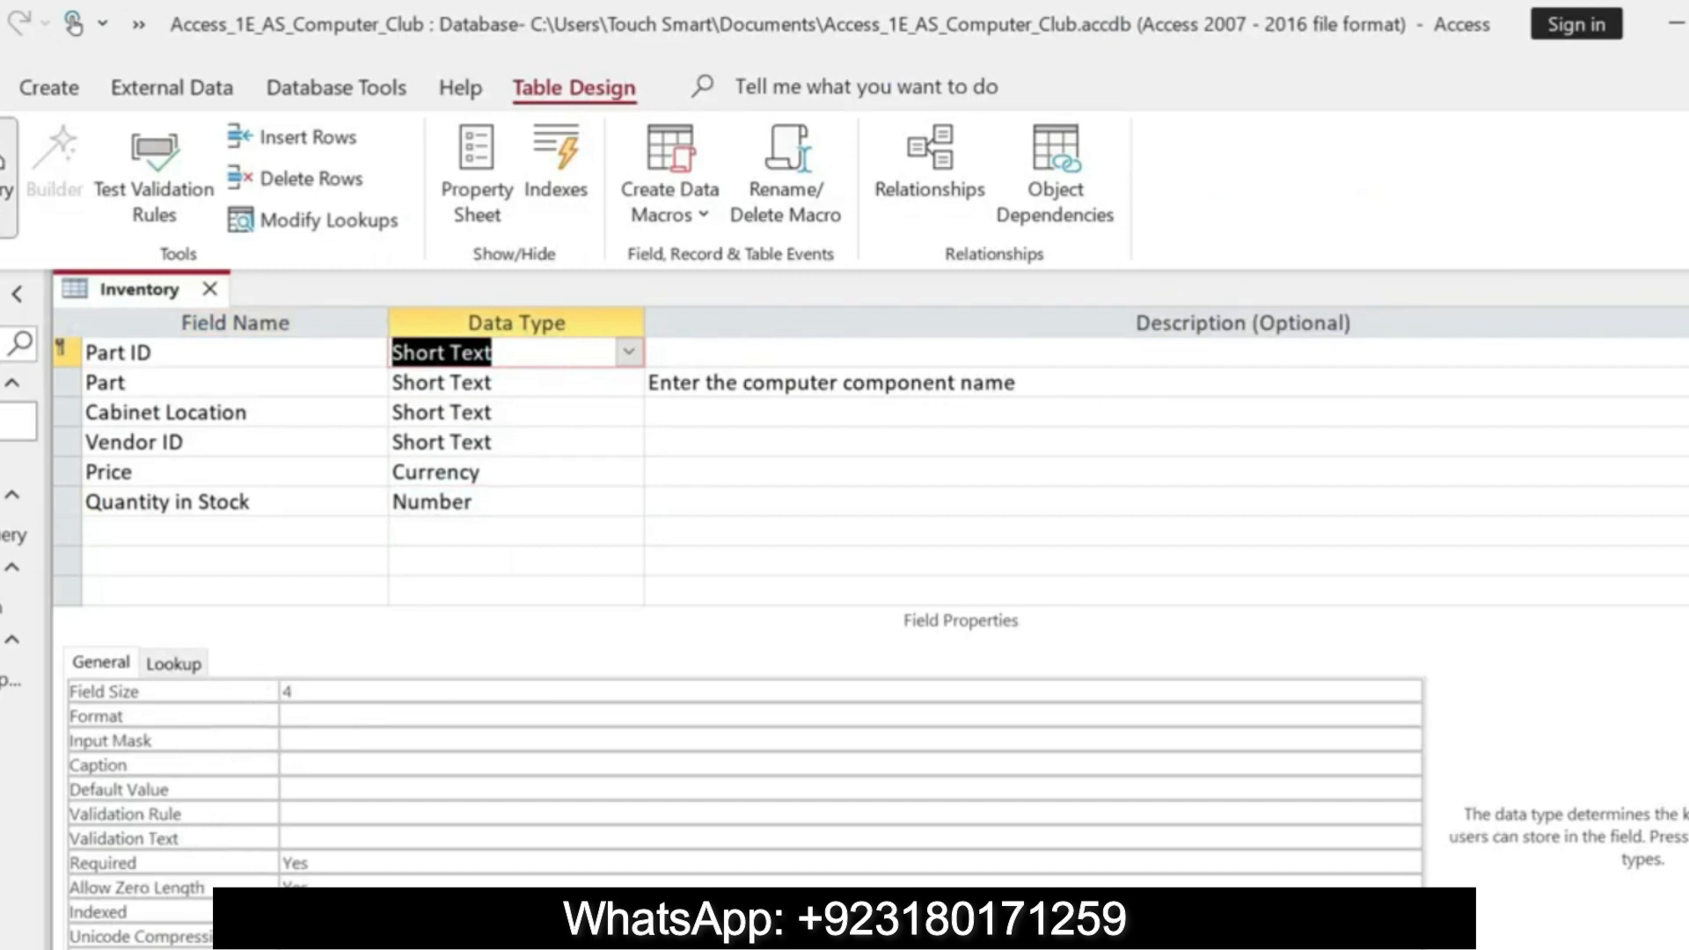
click(352, 691)
scroll(870, 470, down, 1)
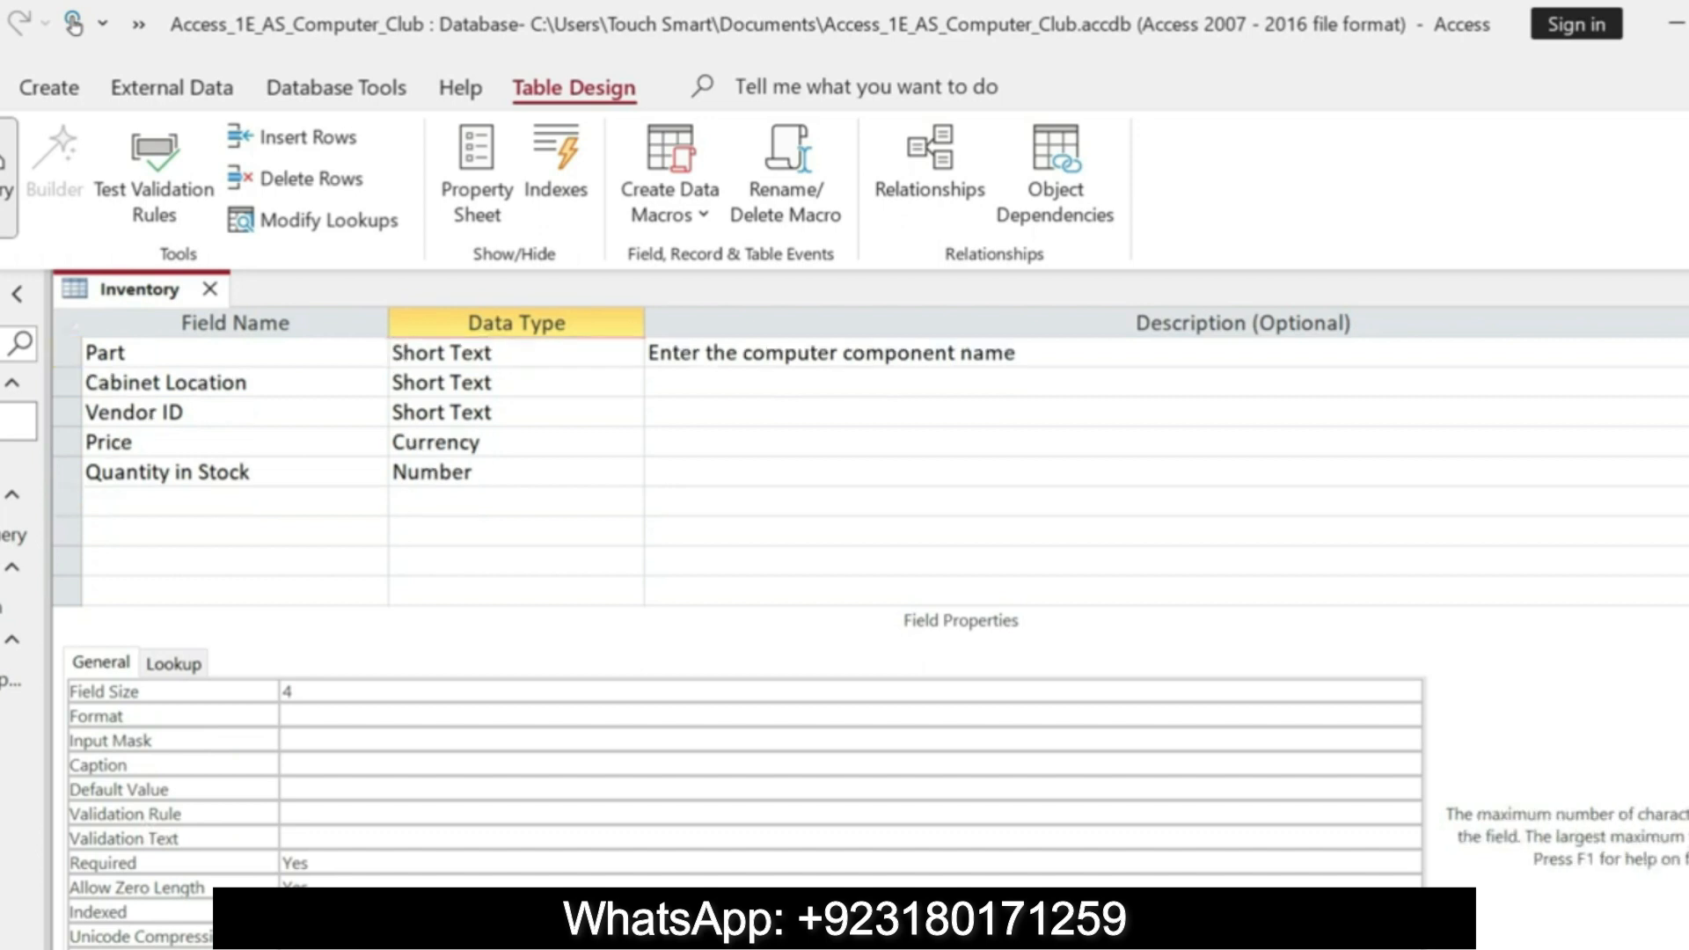
scroll(871, 471, up, 1)
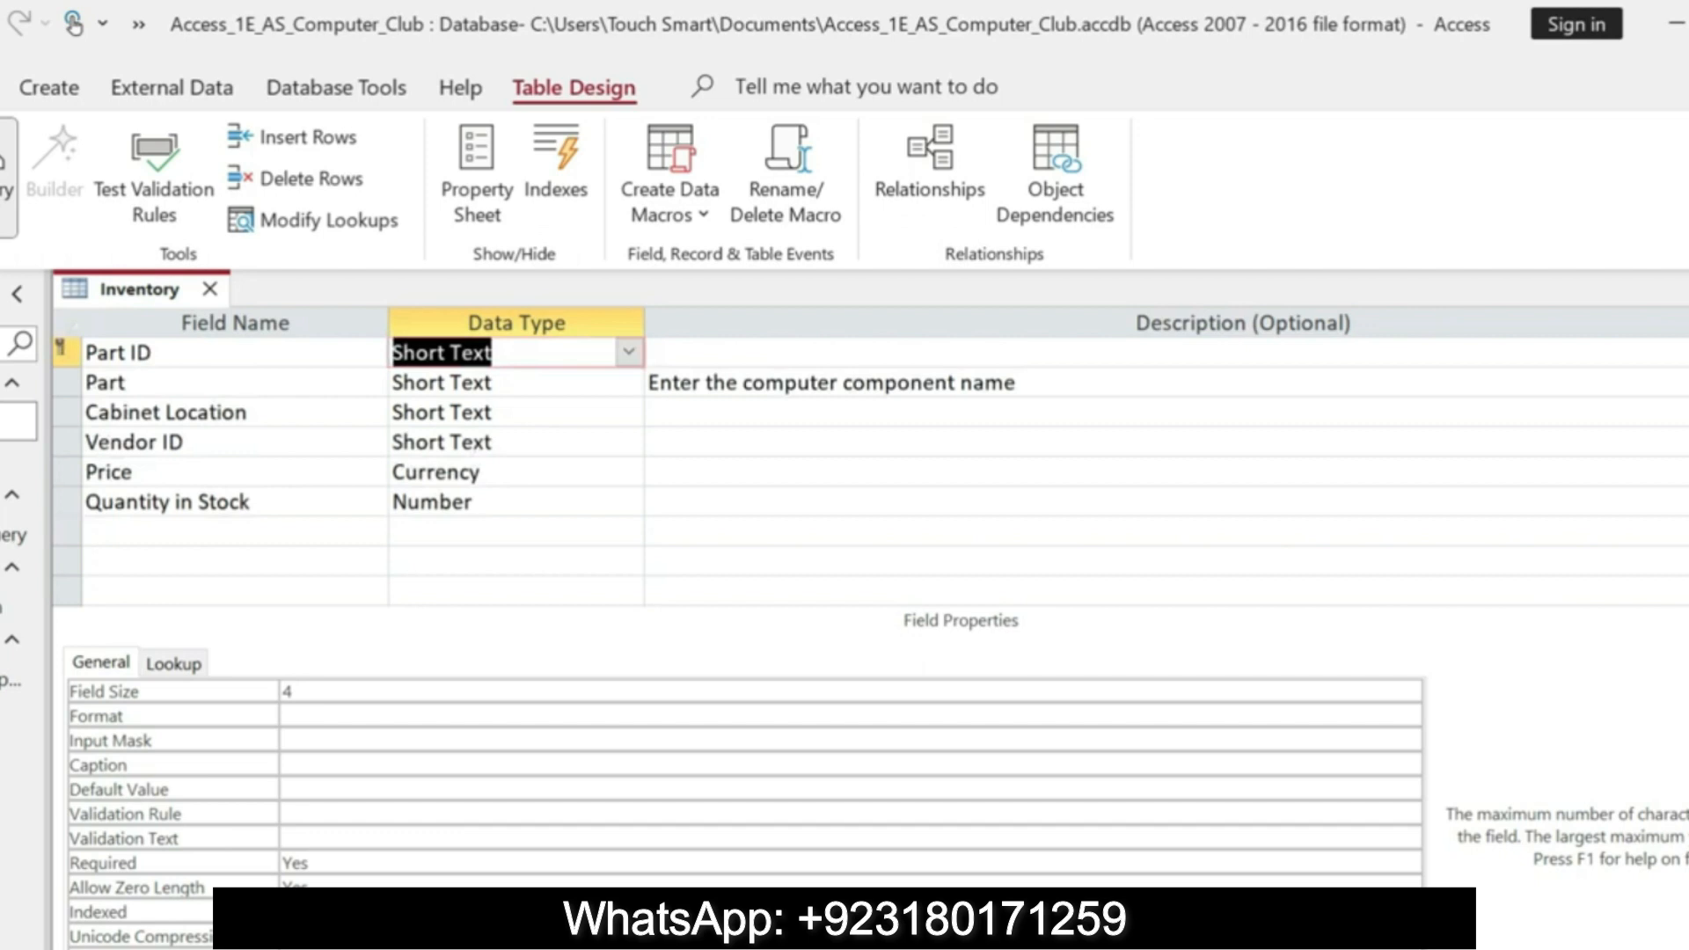
- Switch to Word, copy the field name Part ID from instruction 3 and undo the formatting applied to that instruction
key(alt+Tab)
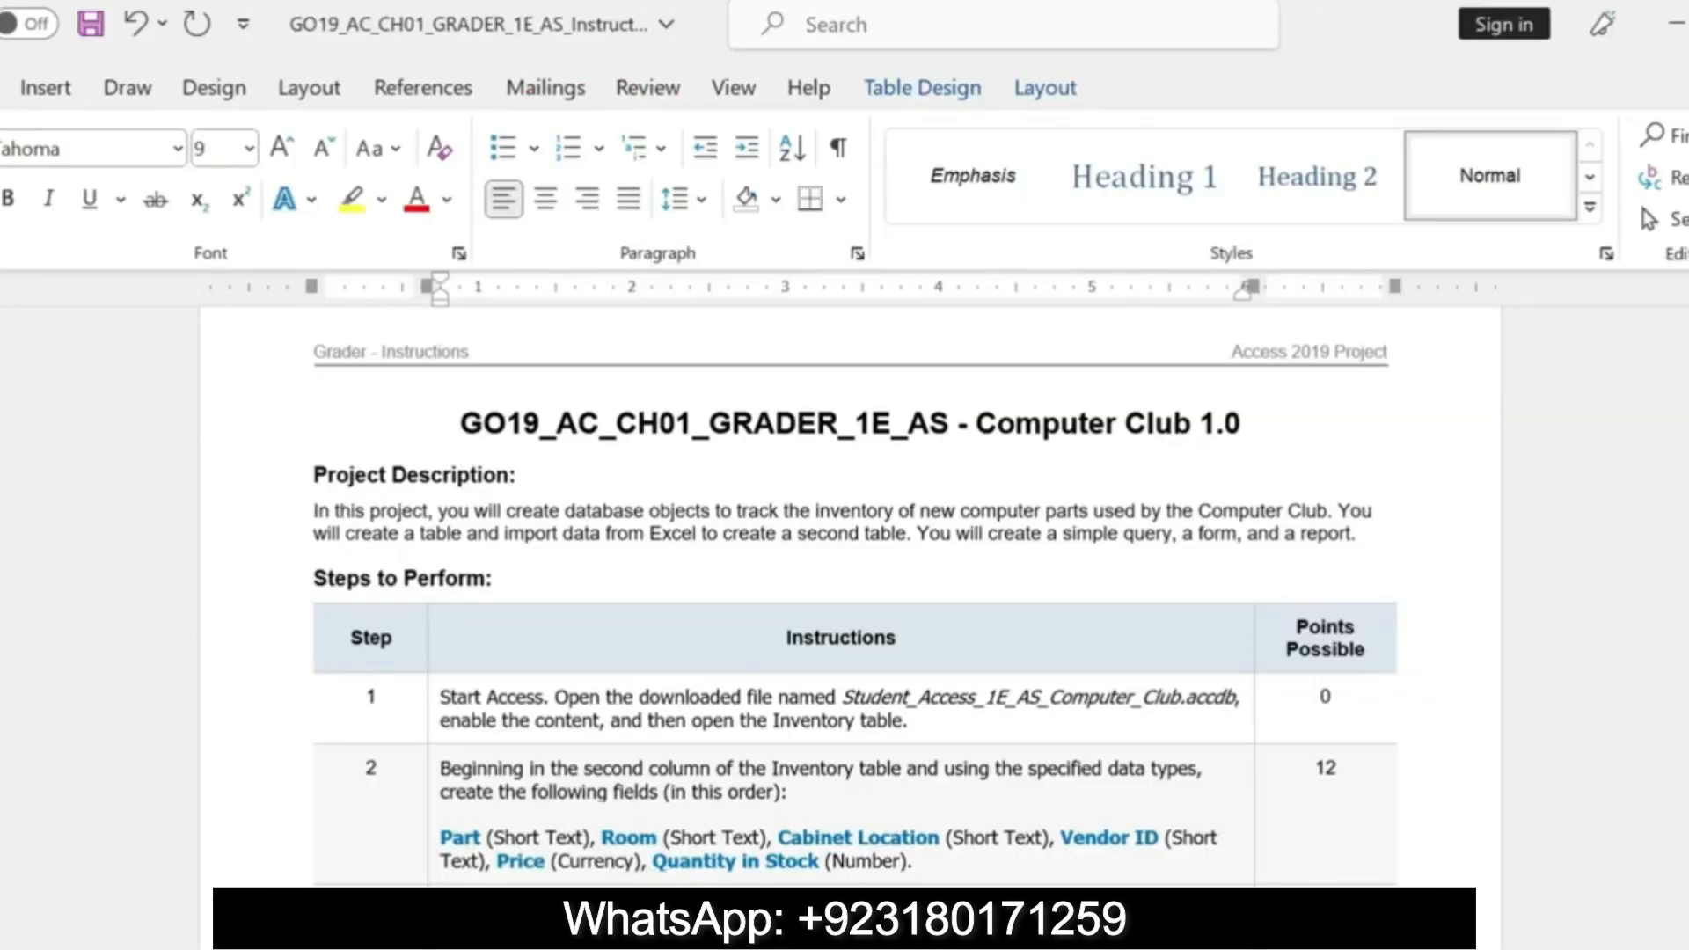
double_click(1100, 917)
key(ctrl+c)
key(ctrl+z)
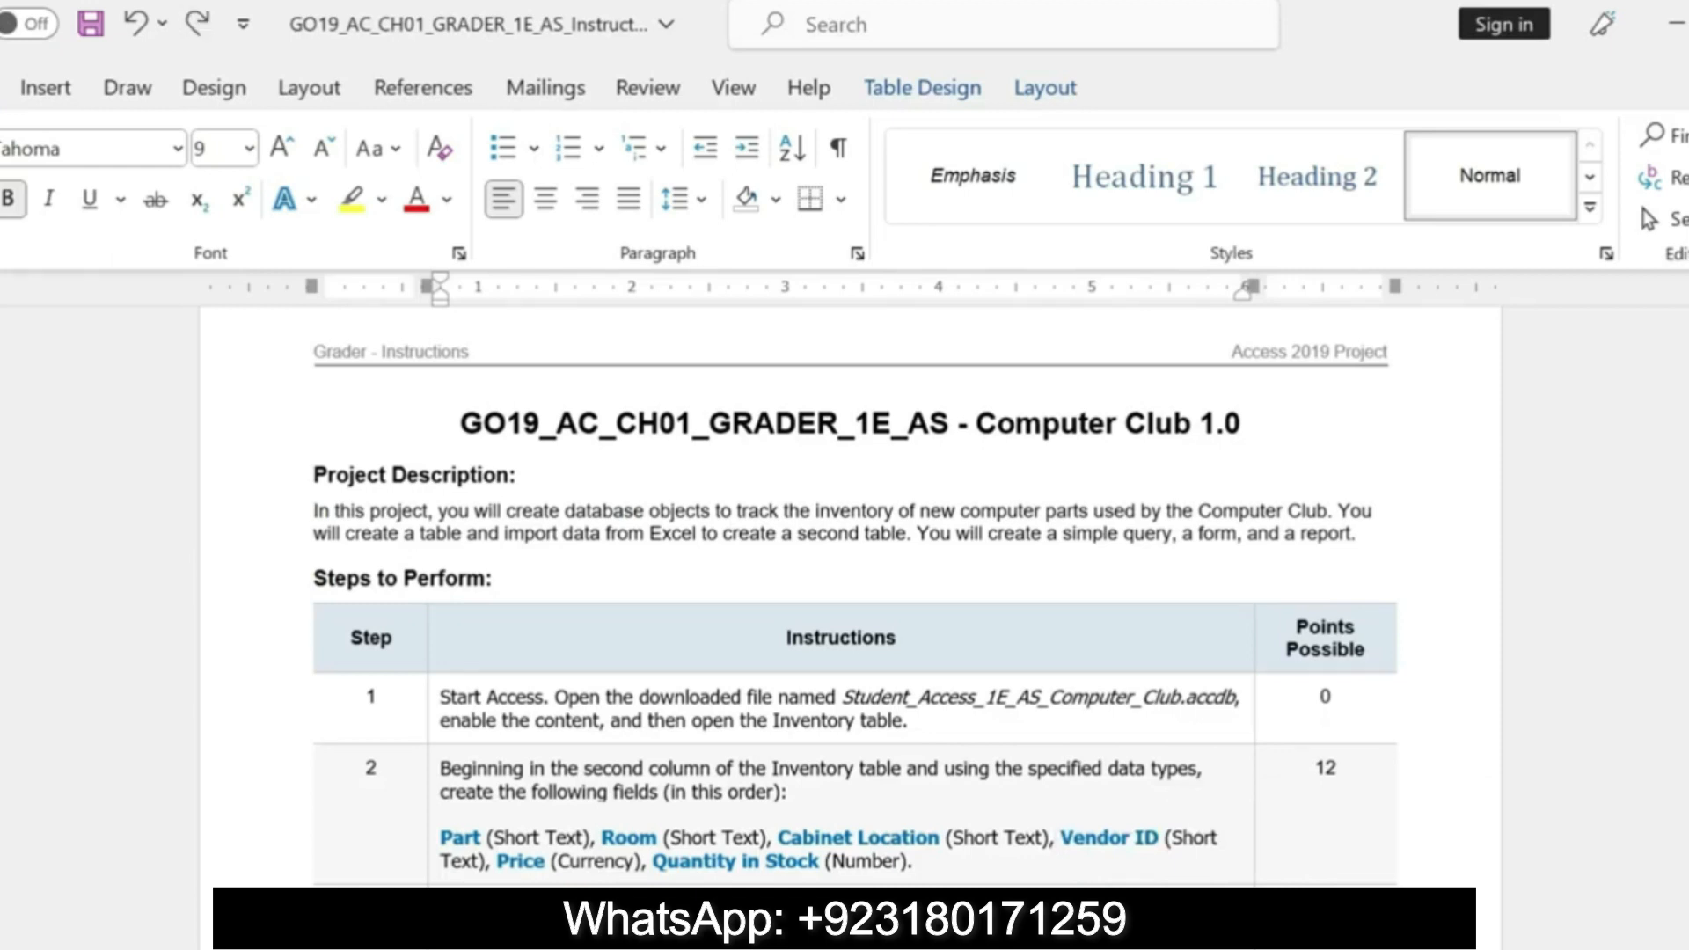
- Switch to Access, replace the first field's name with Part ID and select Short Text as its data type
key(alt+Tab)
click(181, 352)
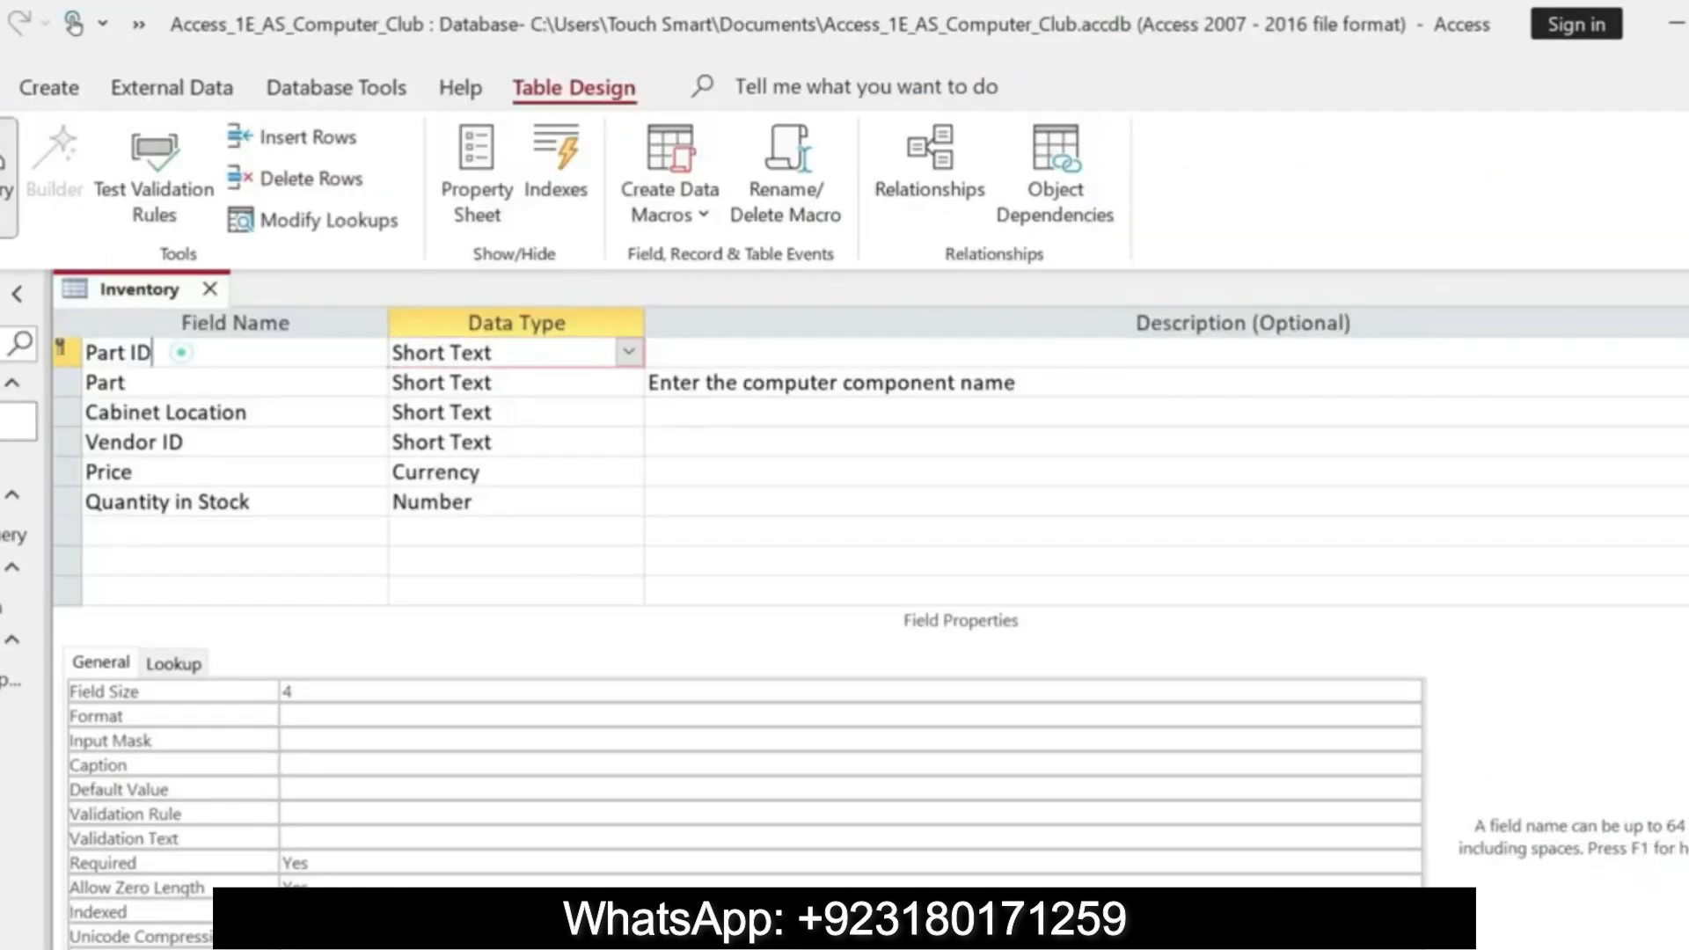
drag(181, 352, 86, 352)
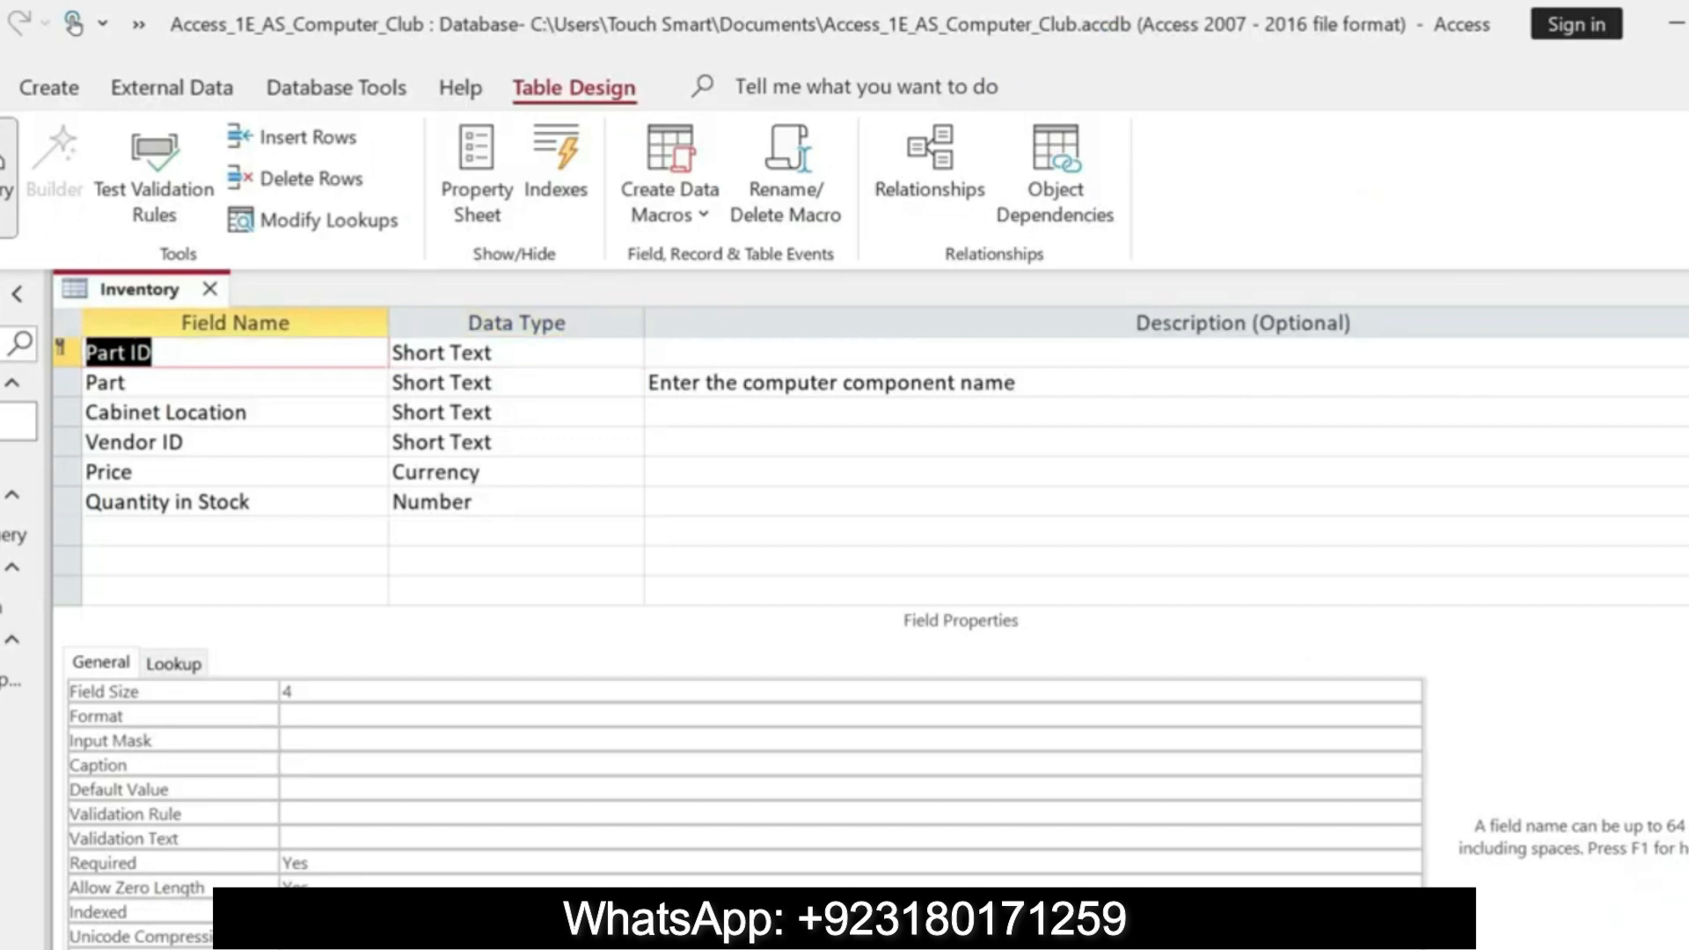
key(ctrl+x)
key(ctrl+v)
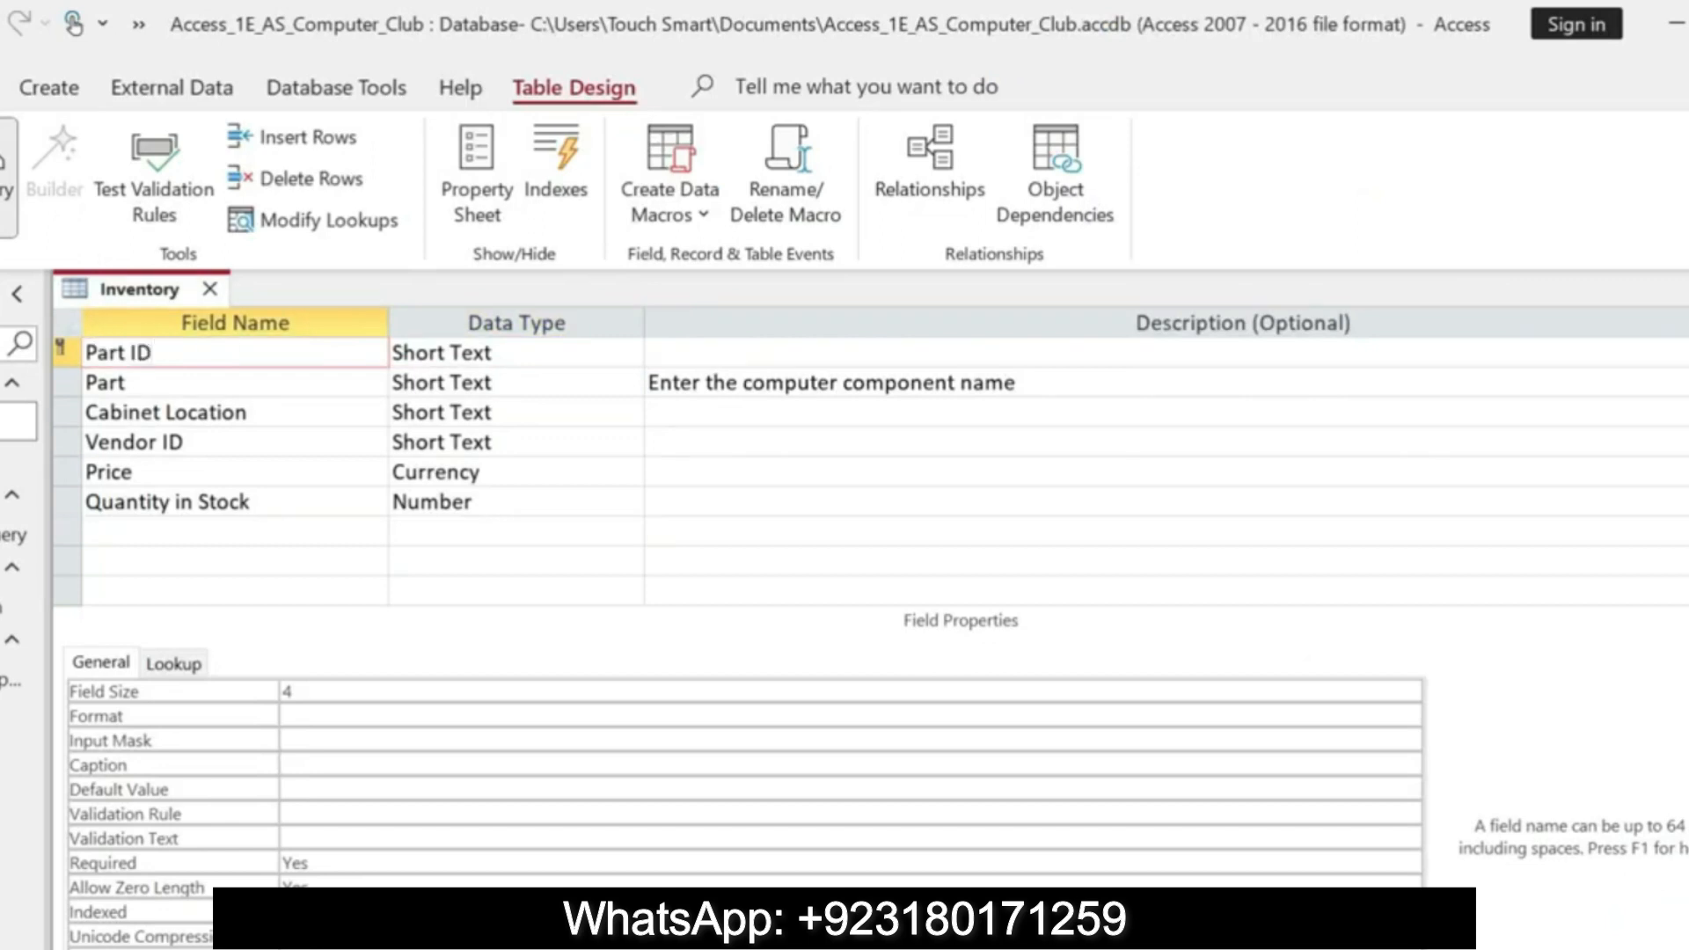
key(Tab)
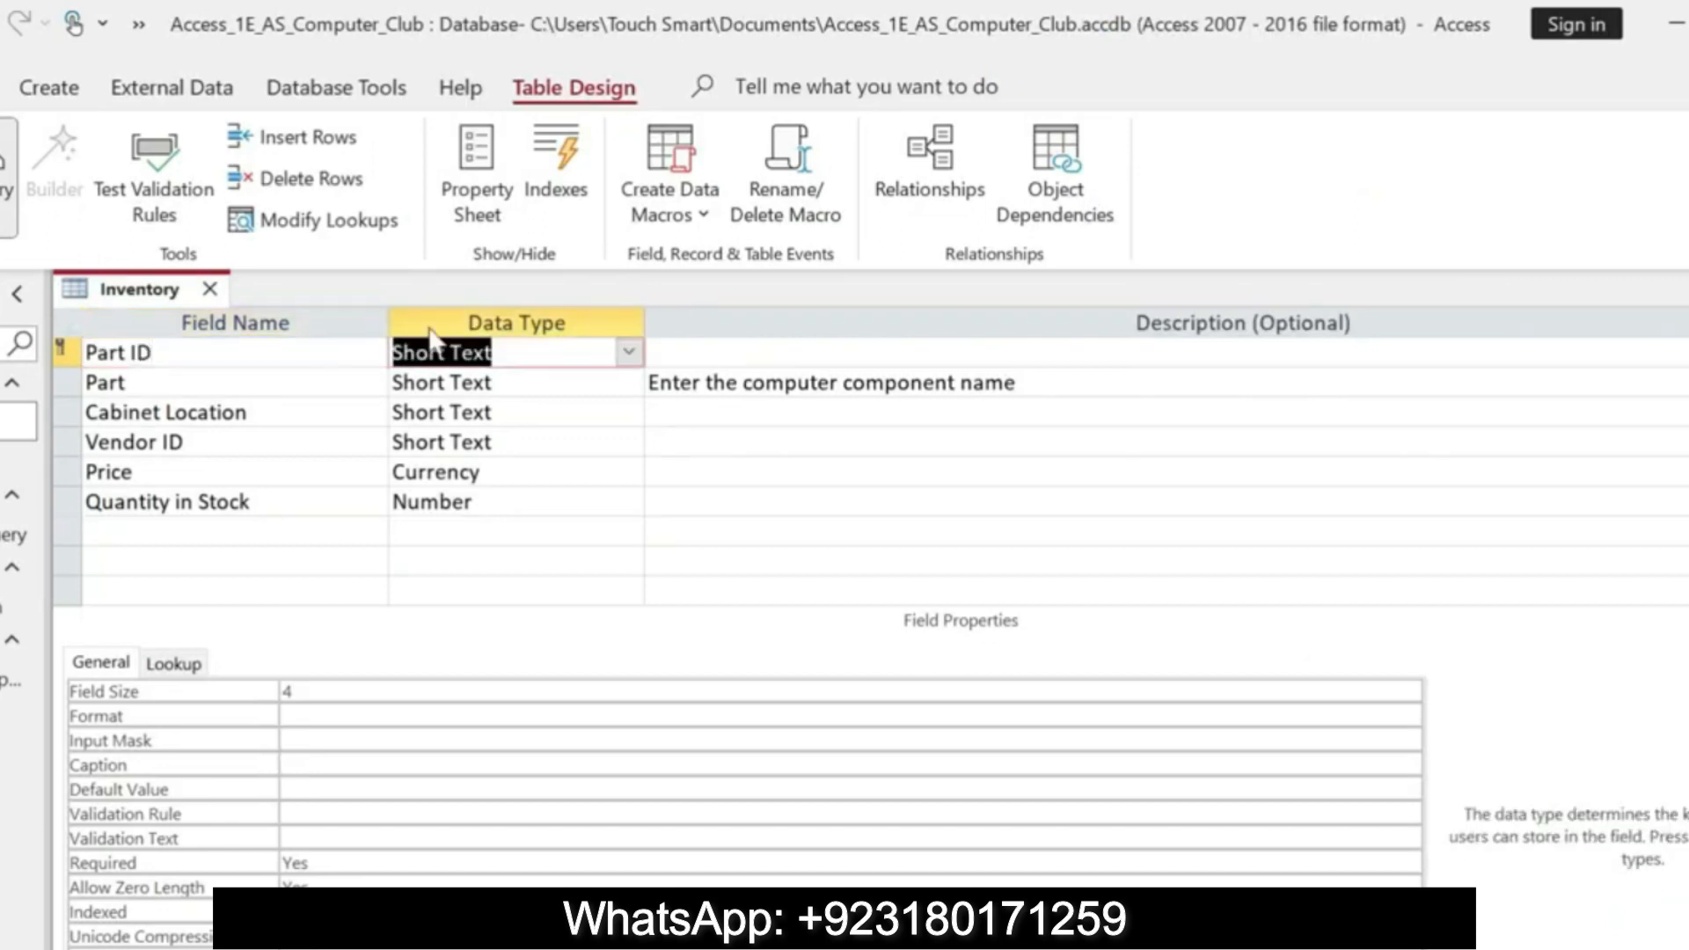
click(628, 352)
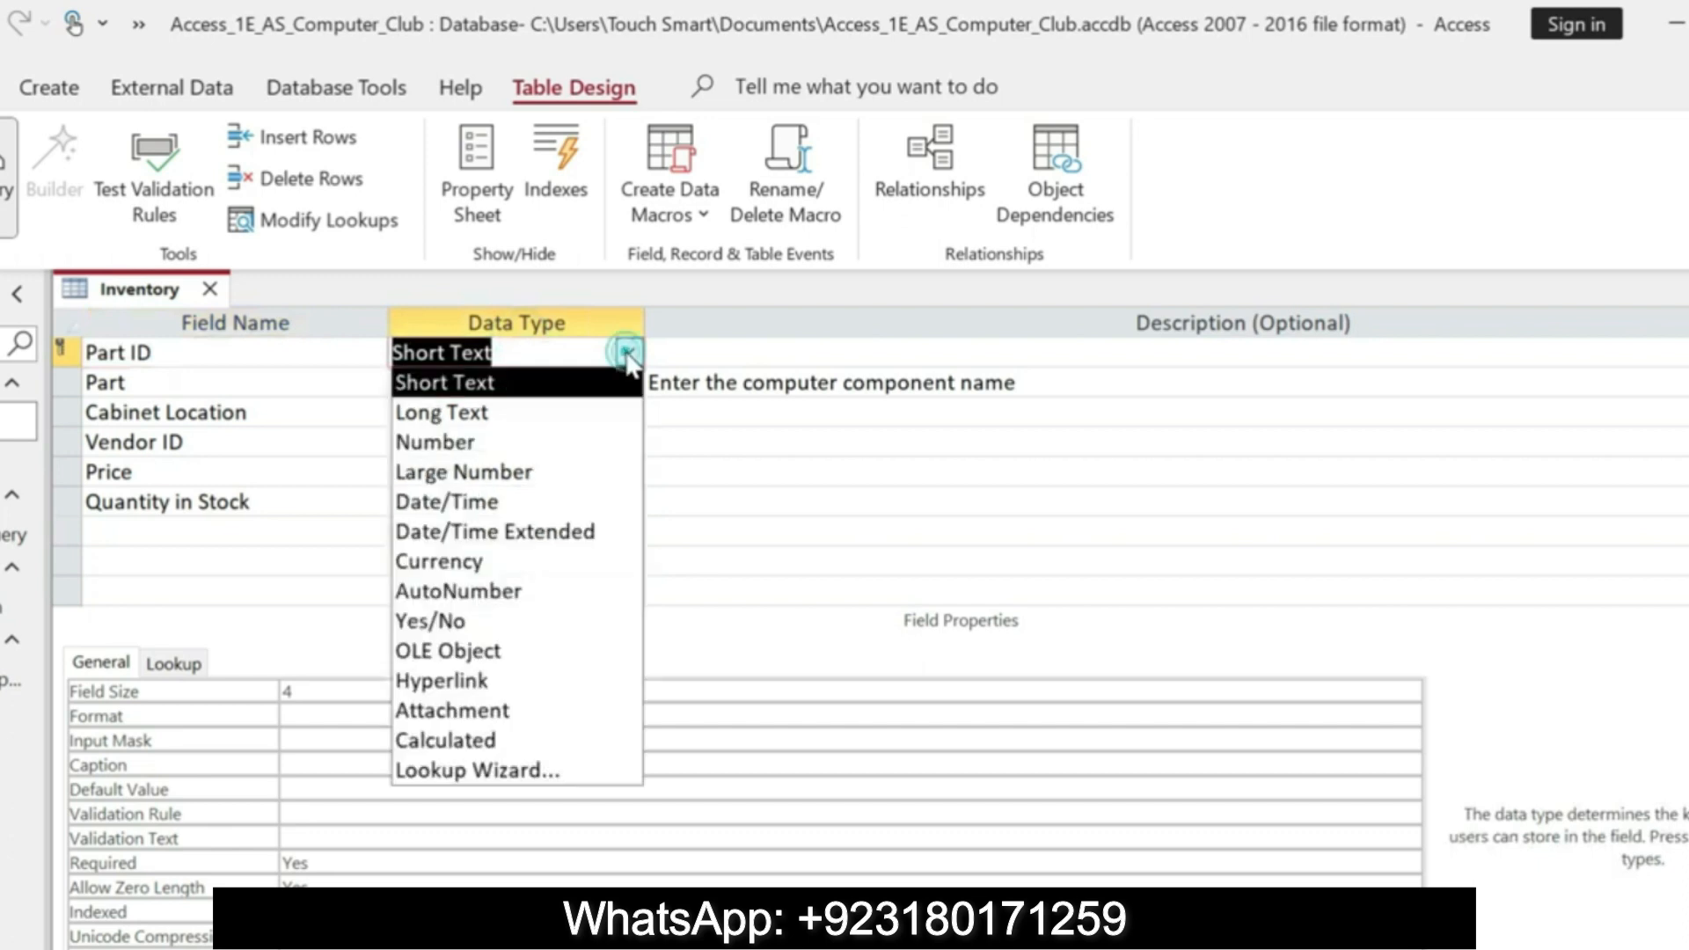
click(519, 384)
- Switch to Word, make the start of instruction 4 through the Record 1 heading bold, and select text in the Record 1 details
click(958, 939)
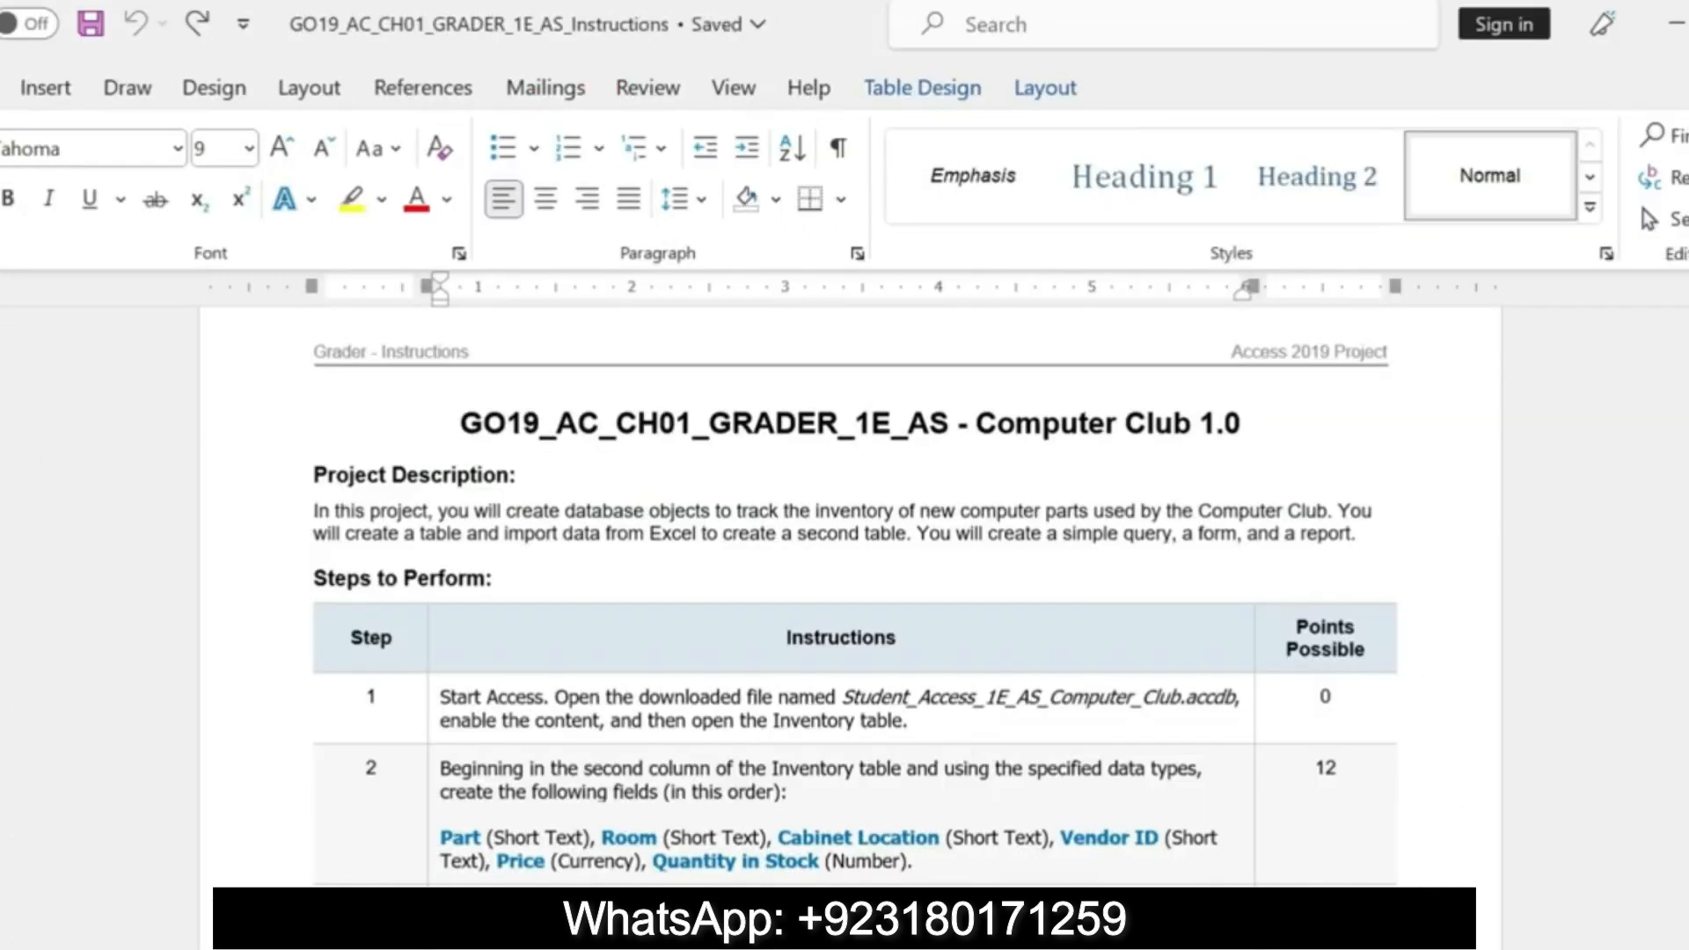
scroll(844, 598, down, 2)
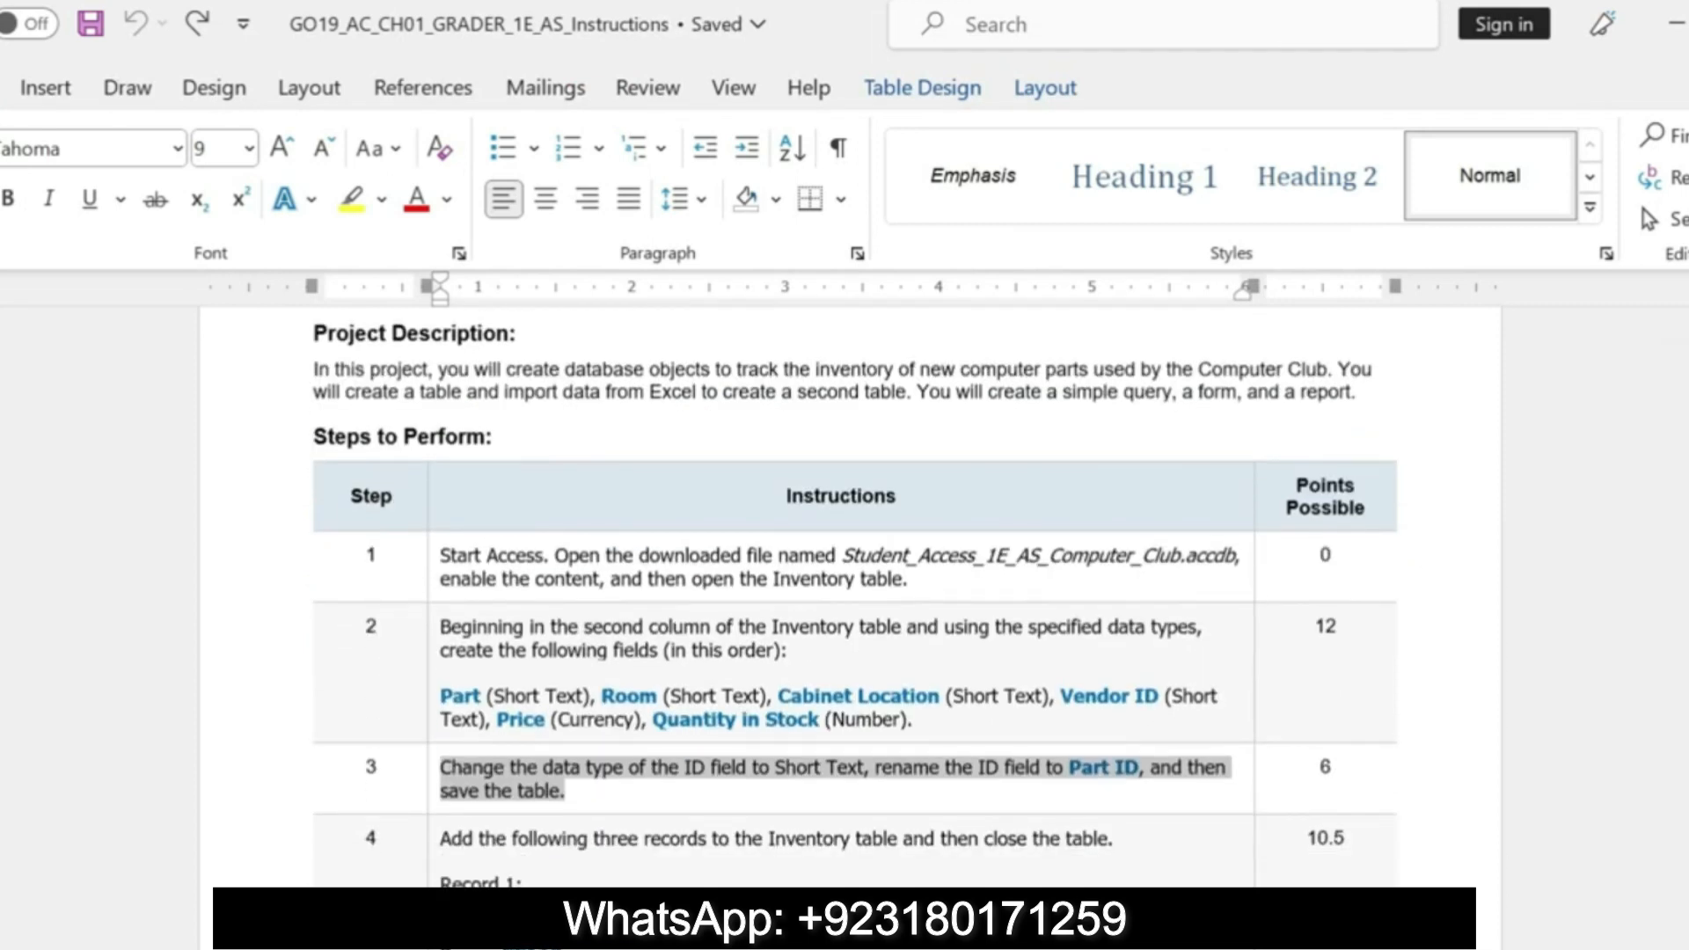
click(445, 833)
drag(445, 833, 451, 860)
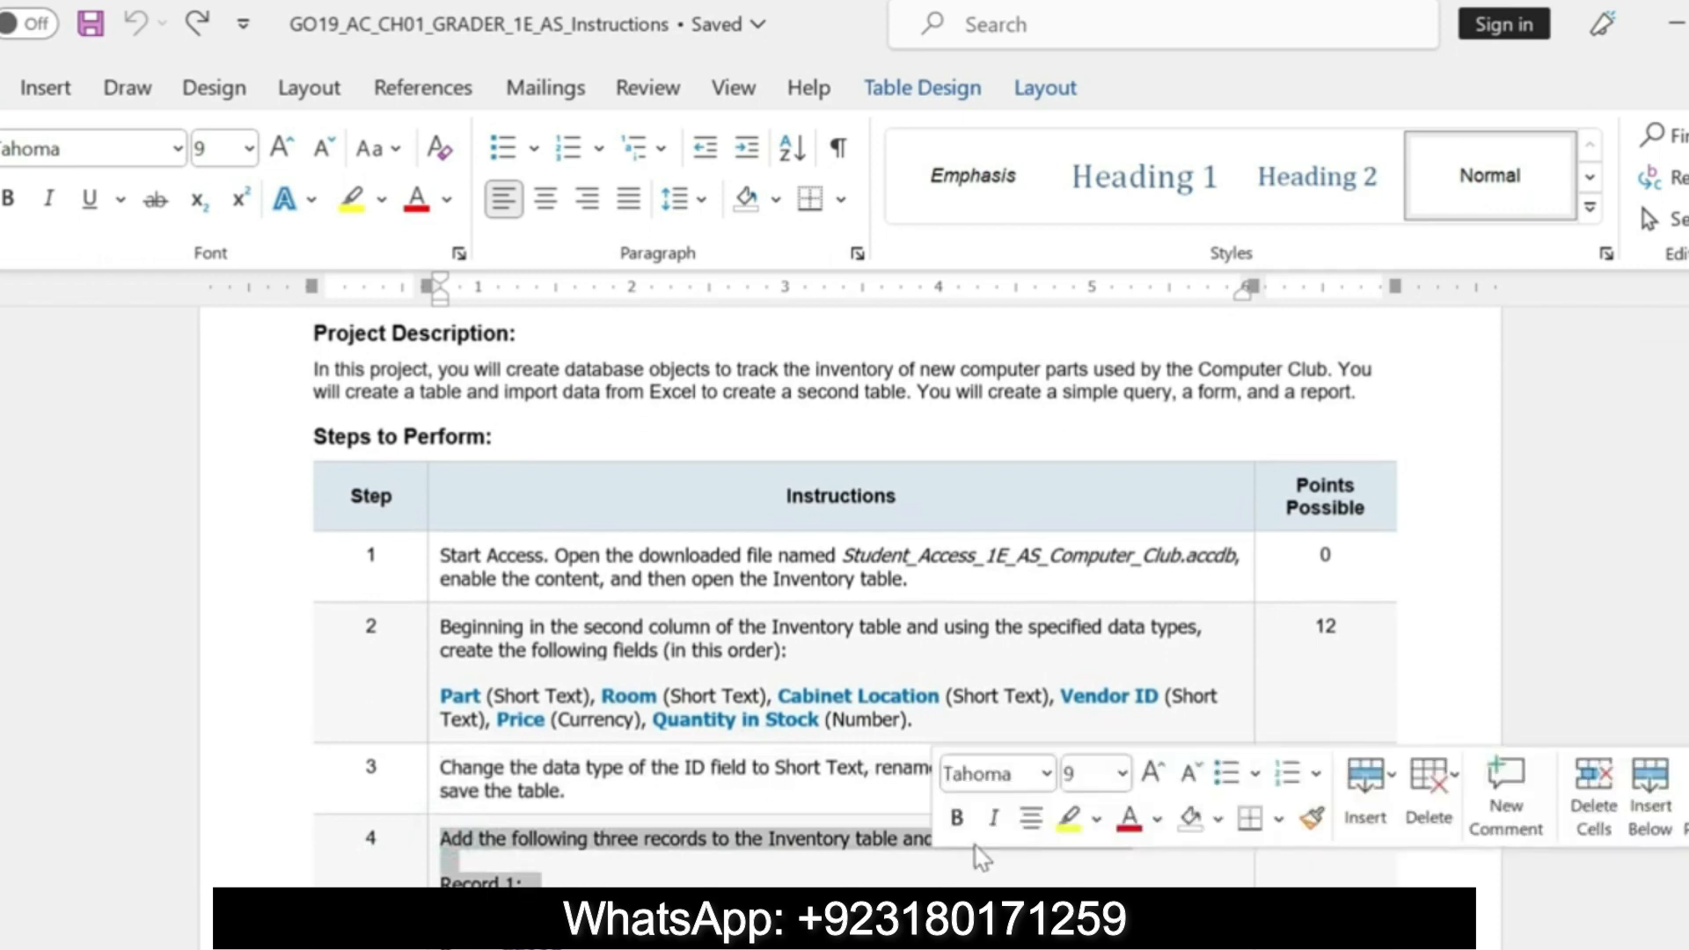
click(957, 817)
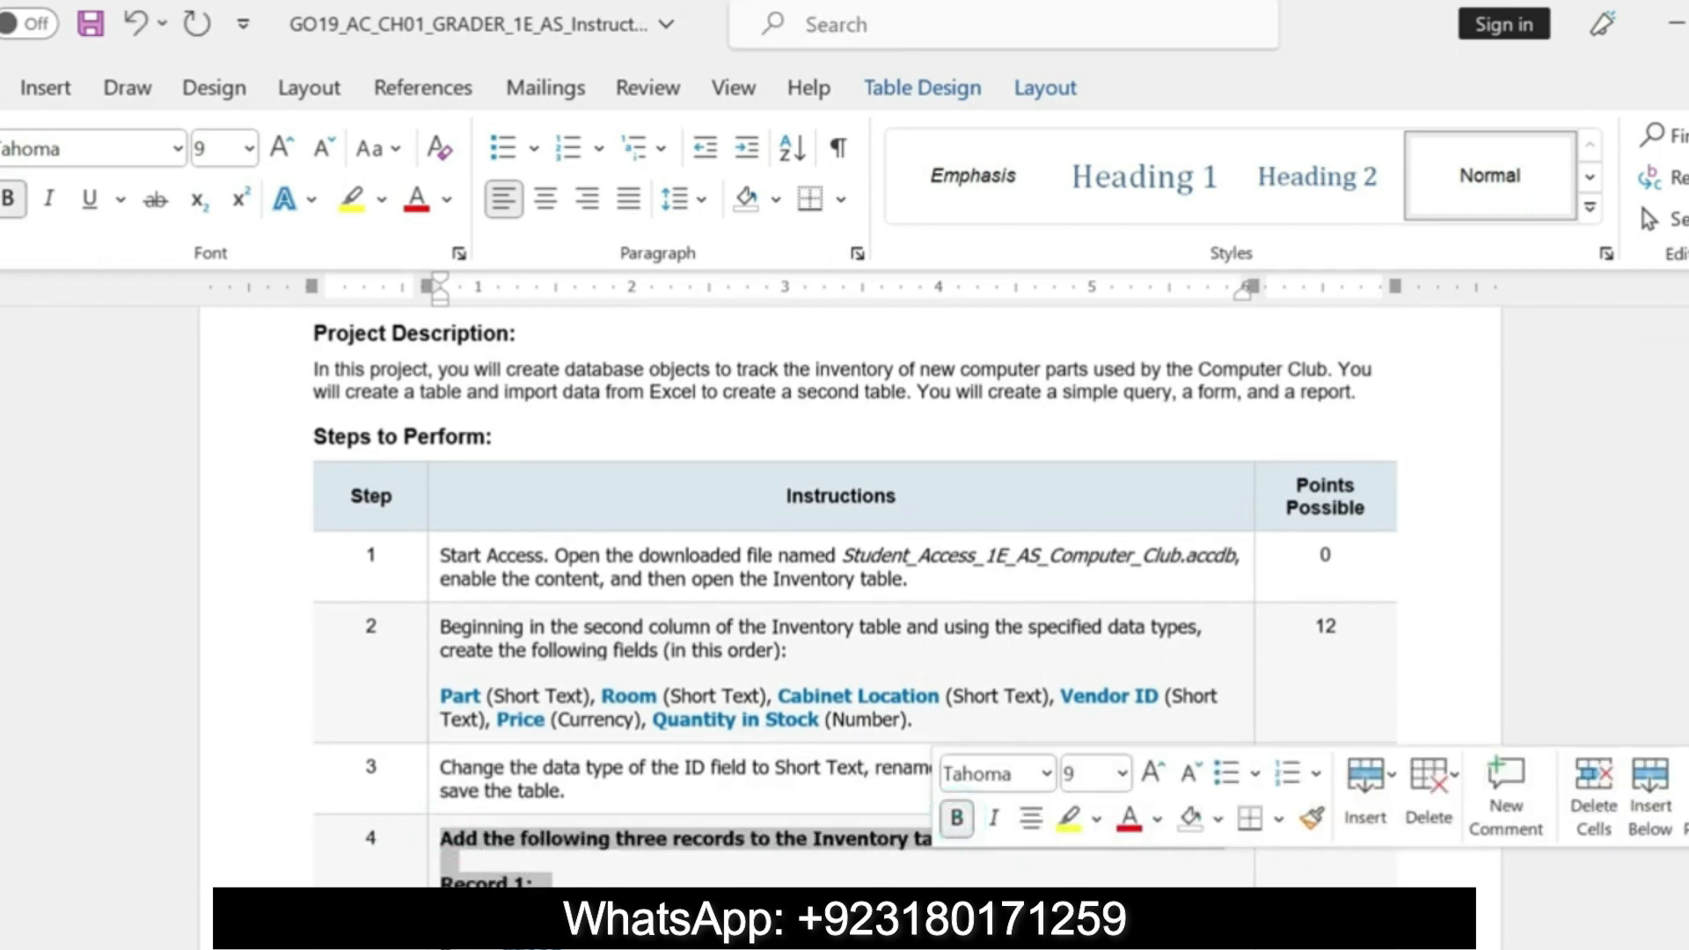
click(844, 910)
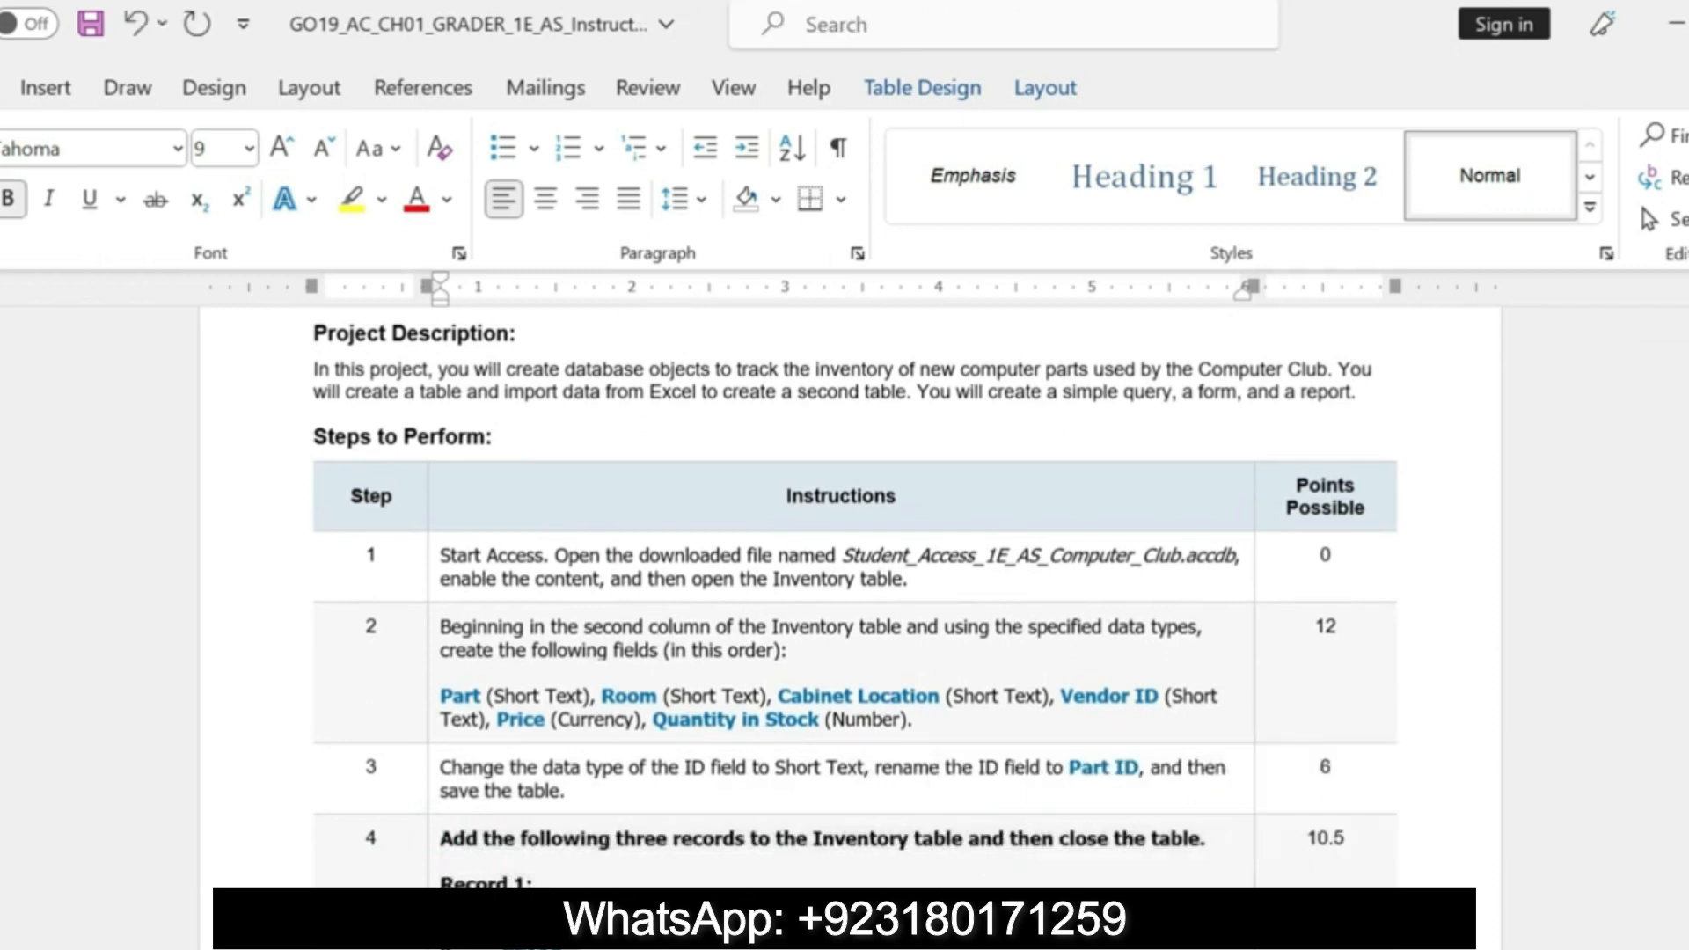
click(446, 890)
drag(506, 908, 562, 907)
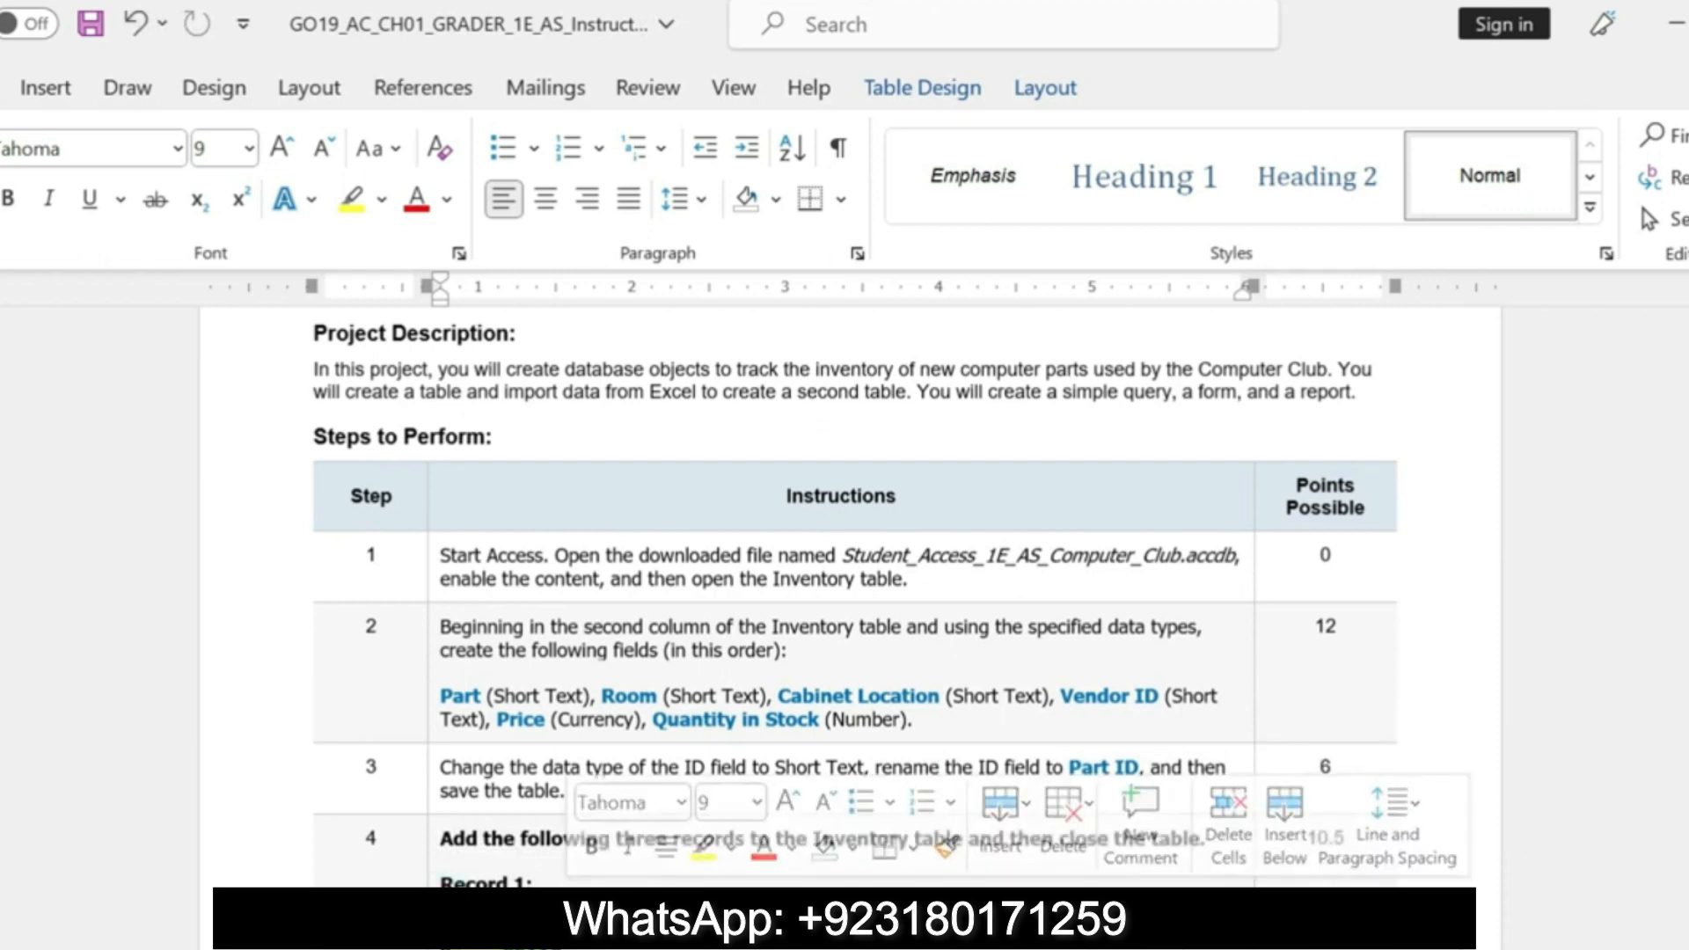
- Switch to Access, save the changes to the Inventory table's design and show the table in Datasheet View
key(alt+Tab)
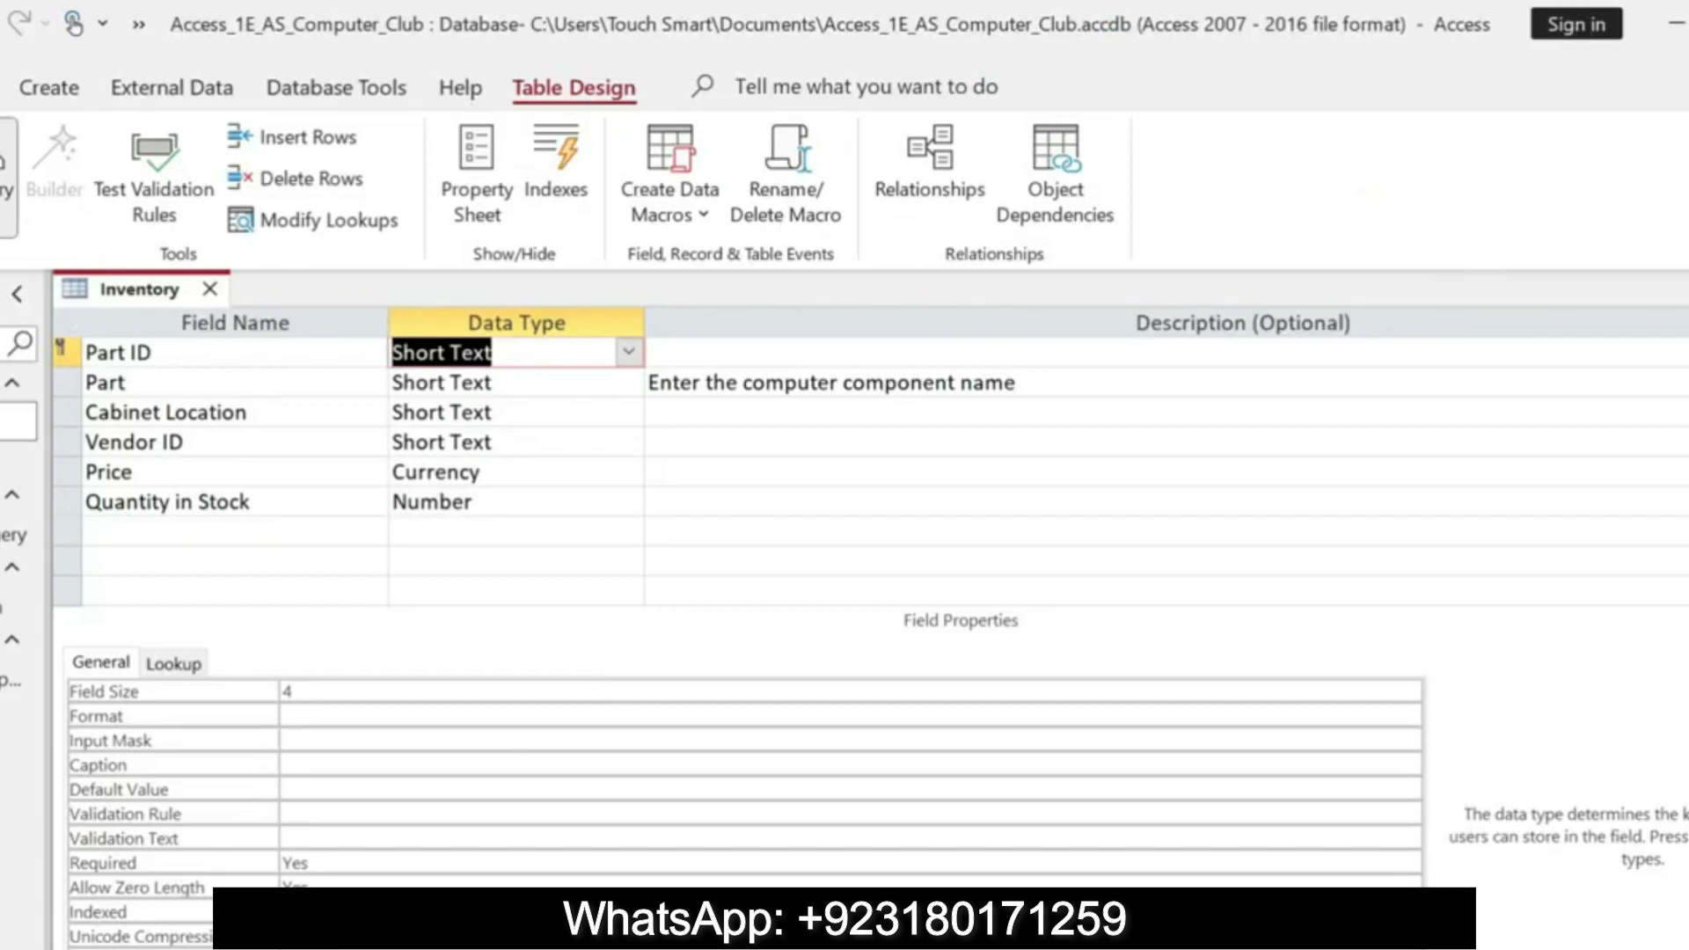
click(246, 354)
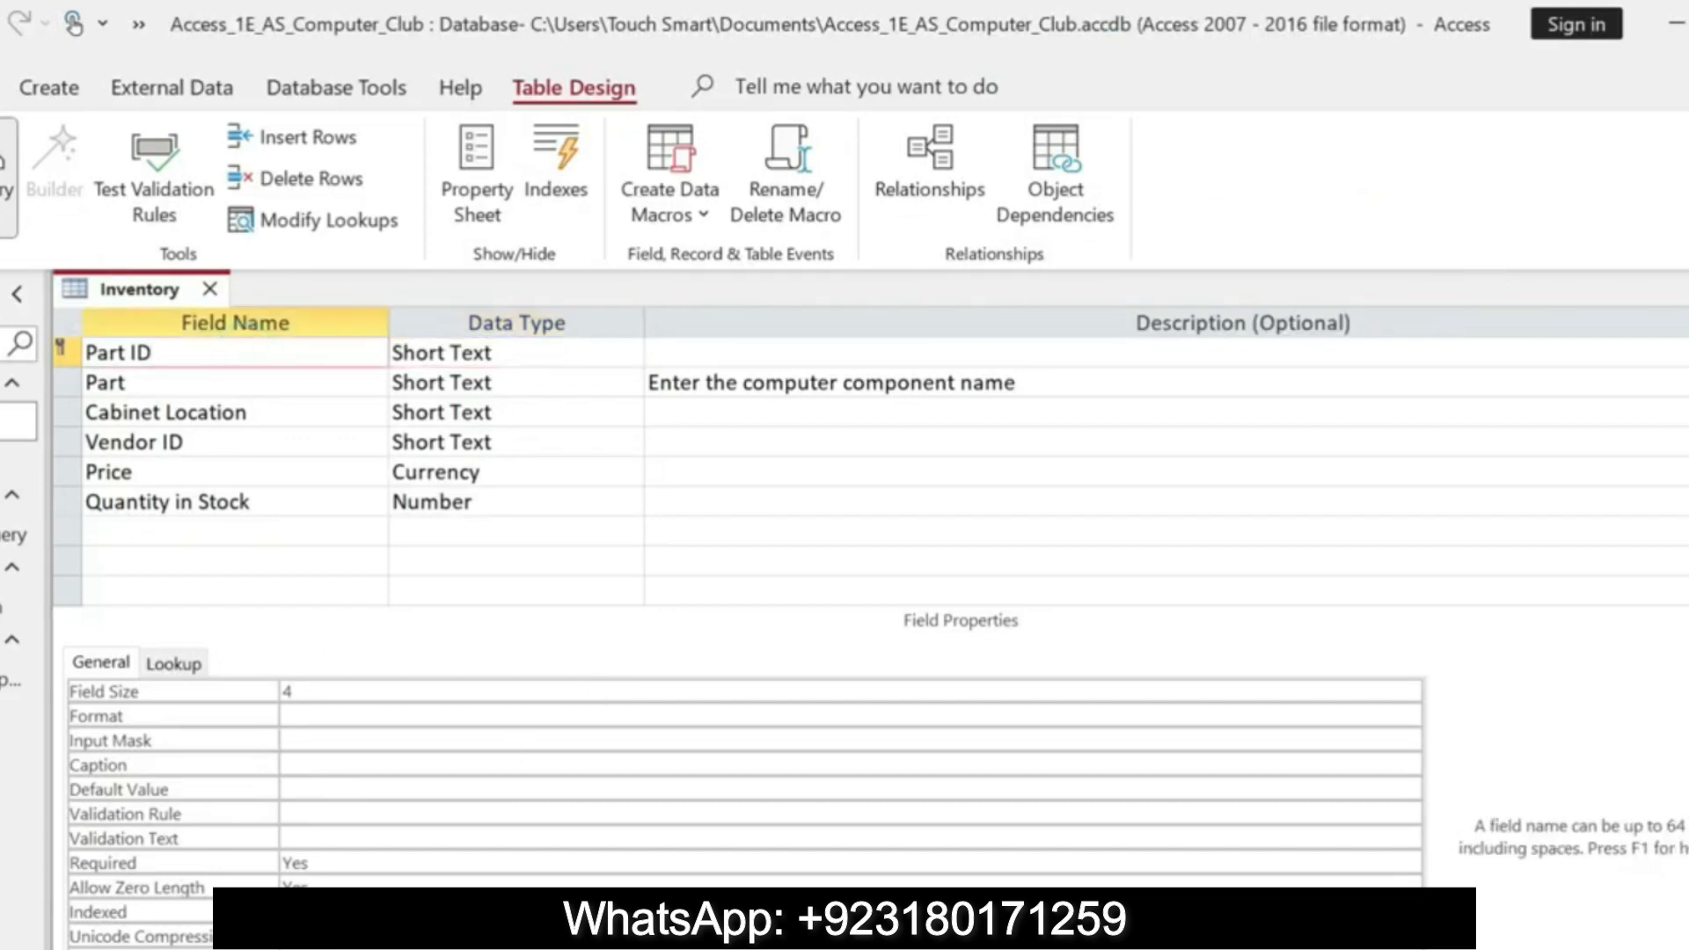
right_click(123, 294)
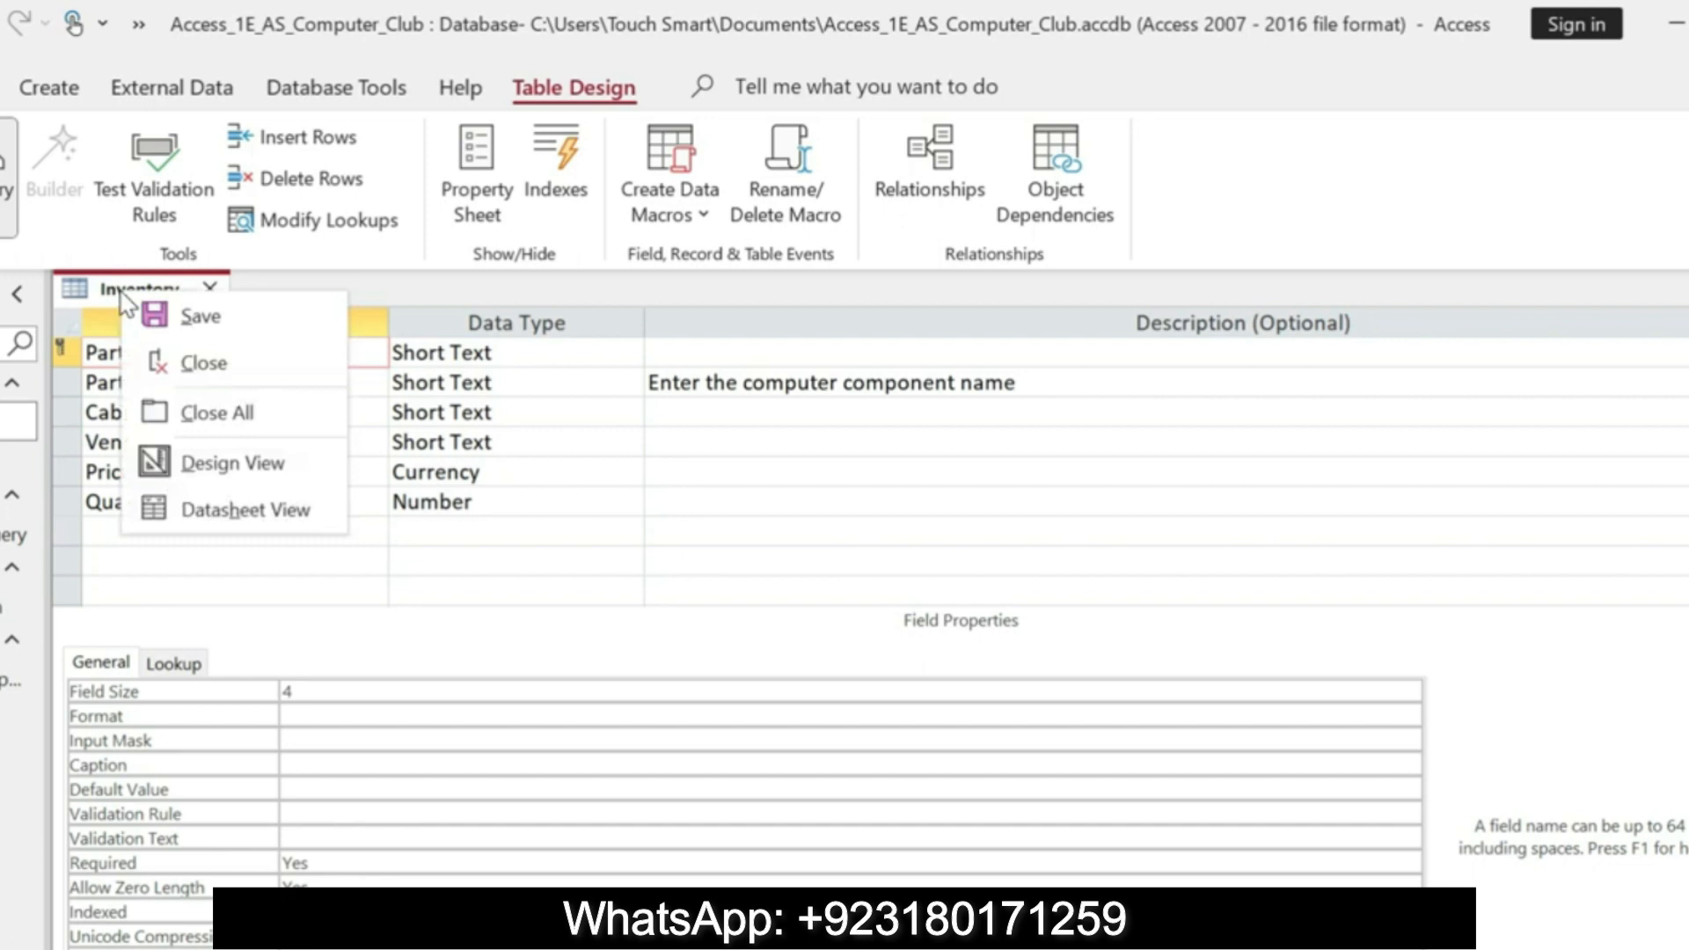
click(205, 509)
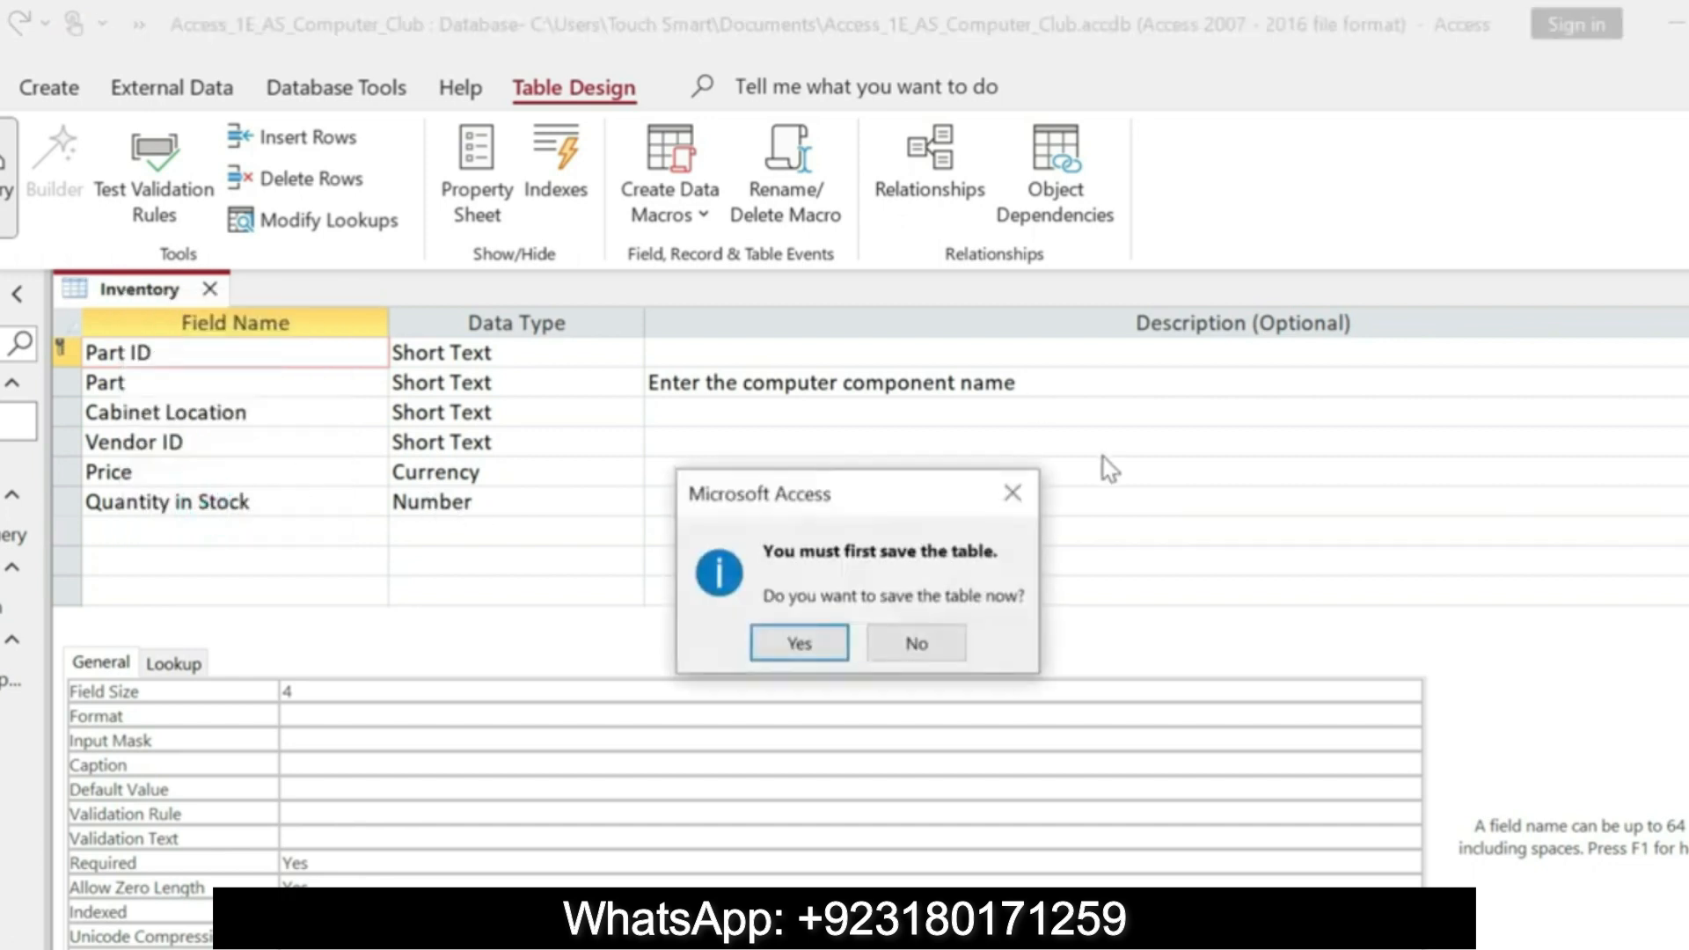
click(821, 635)
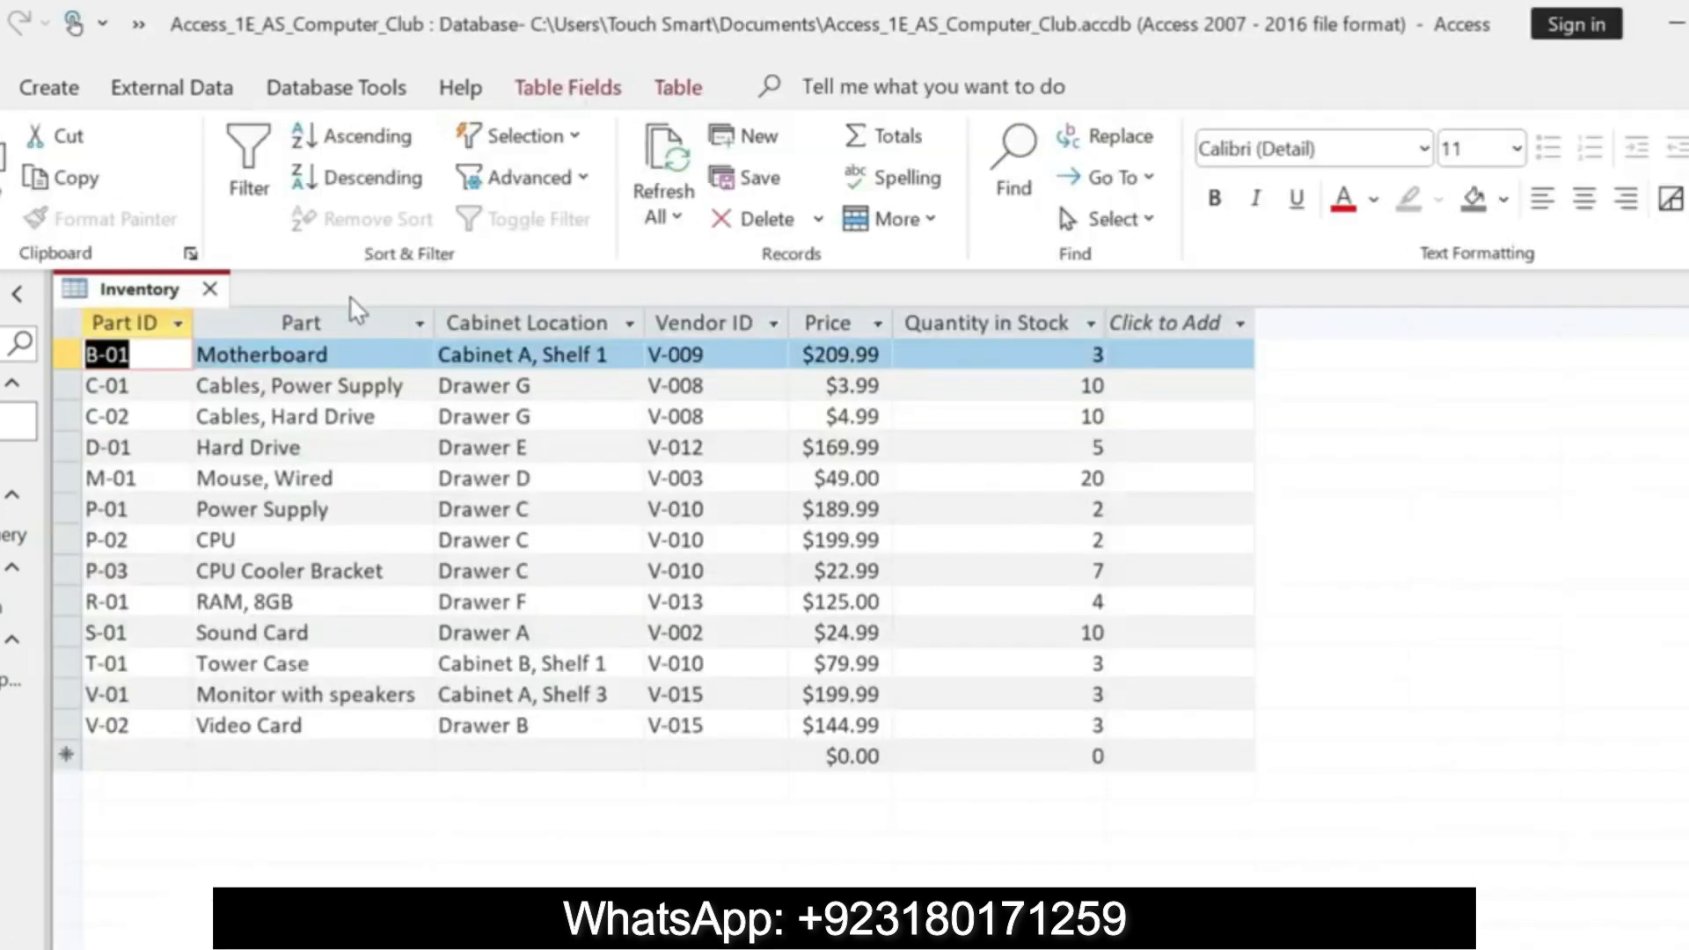
click(154, 353)
drag(154, 352, 71, 356)
key(alt+Tab)
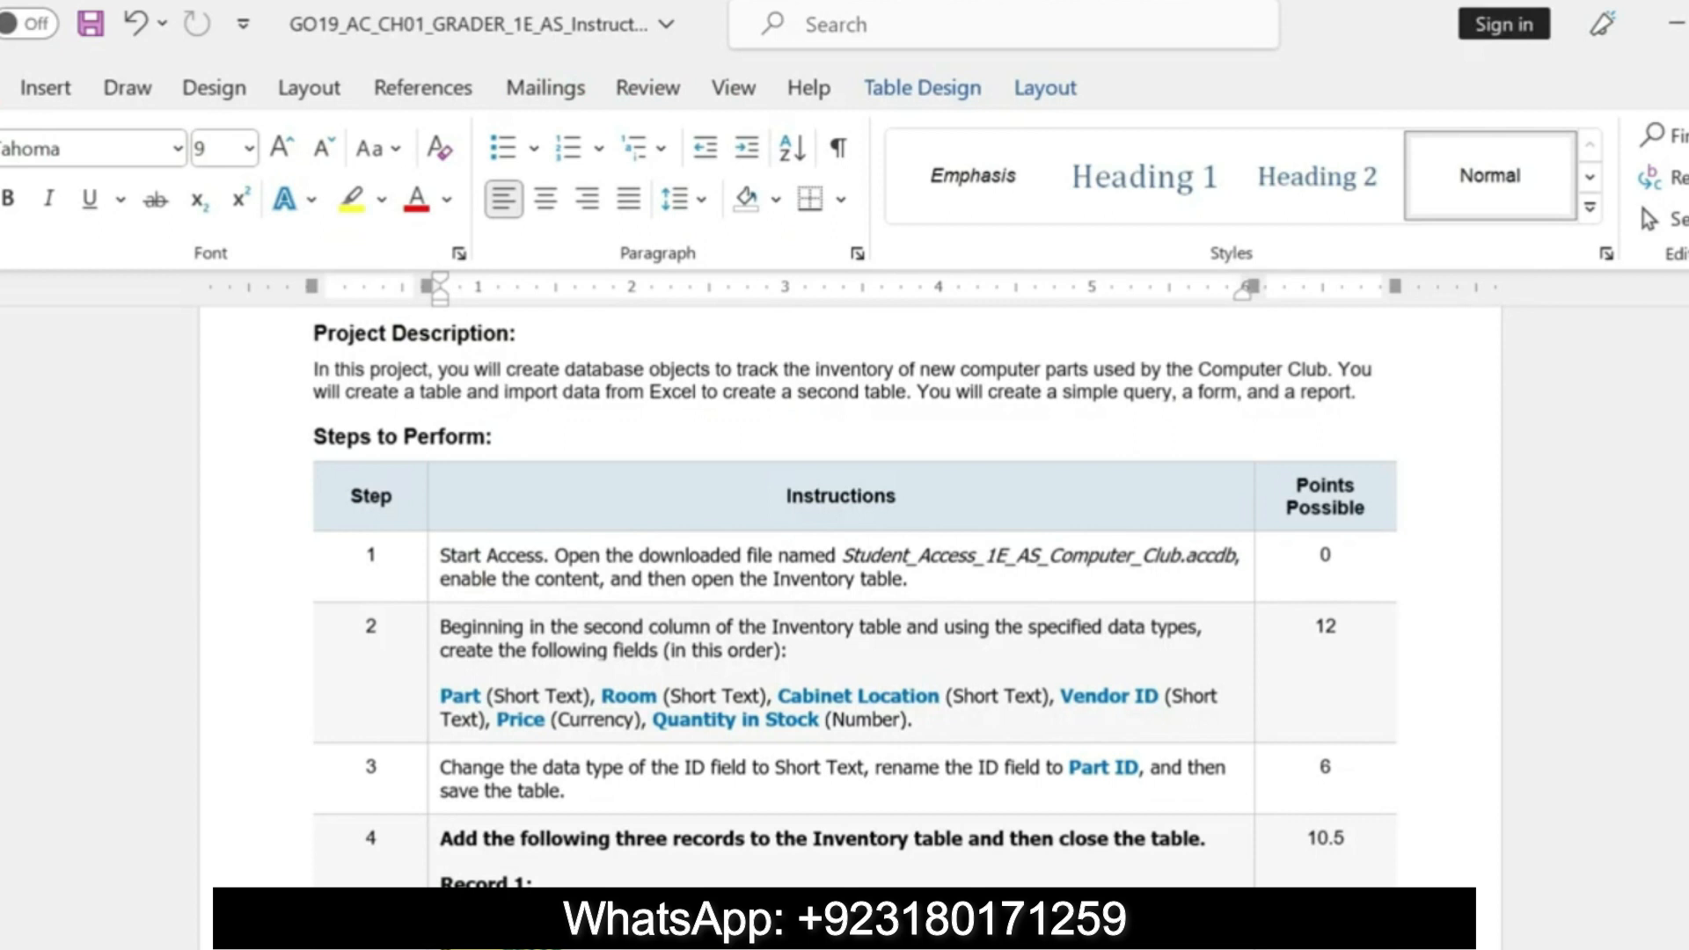
drag(576, 930, 691, 930)
key(ctrl+c)
key(alt+Tab)
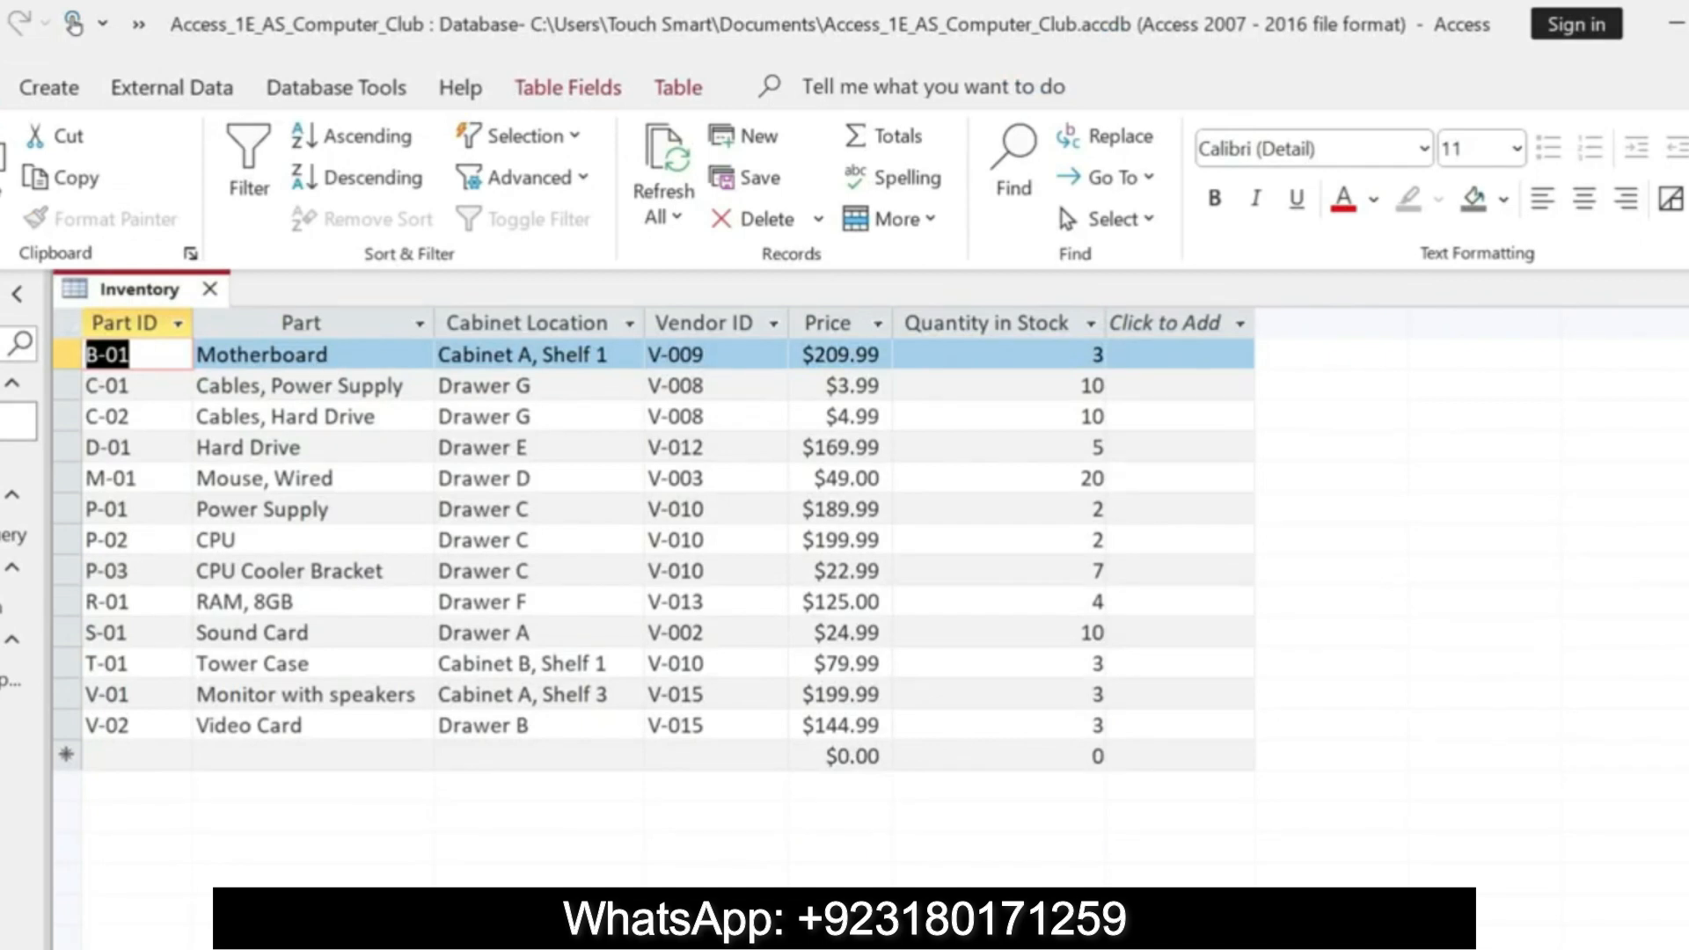
click(347, 353)
drag(367, 355, 196, 354)
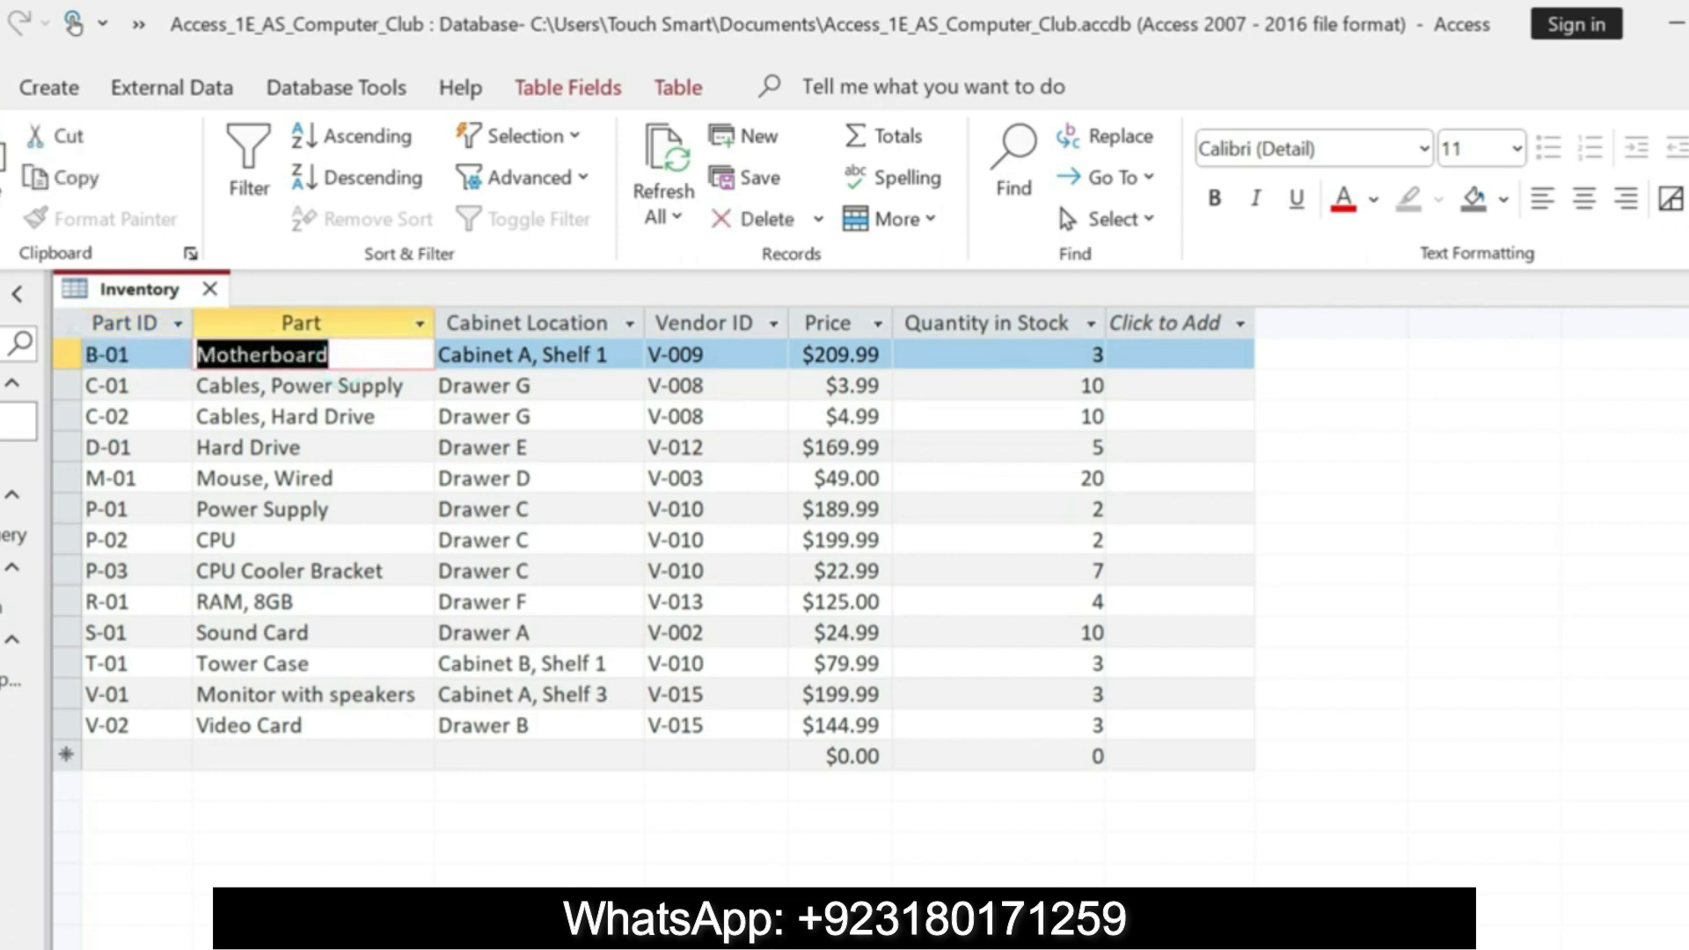
key(alt+Tab)
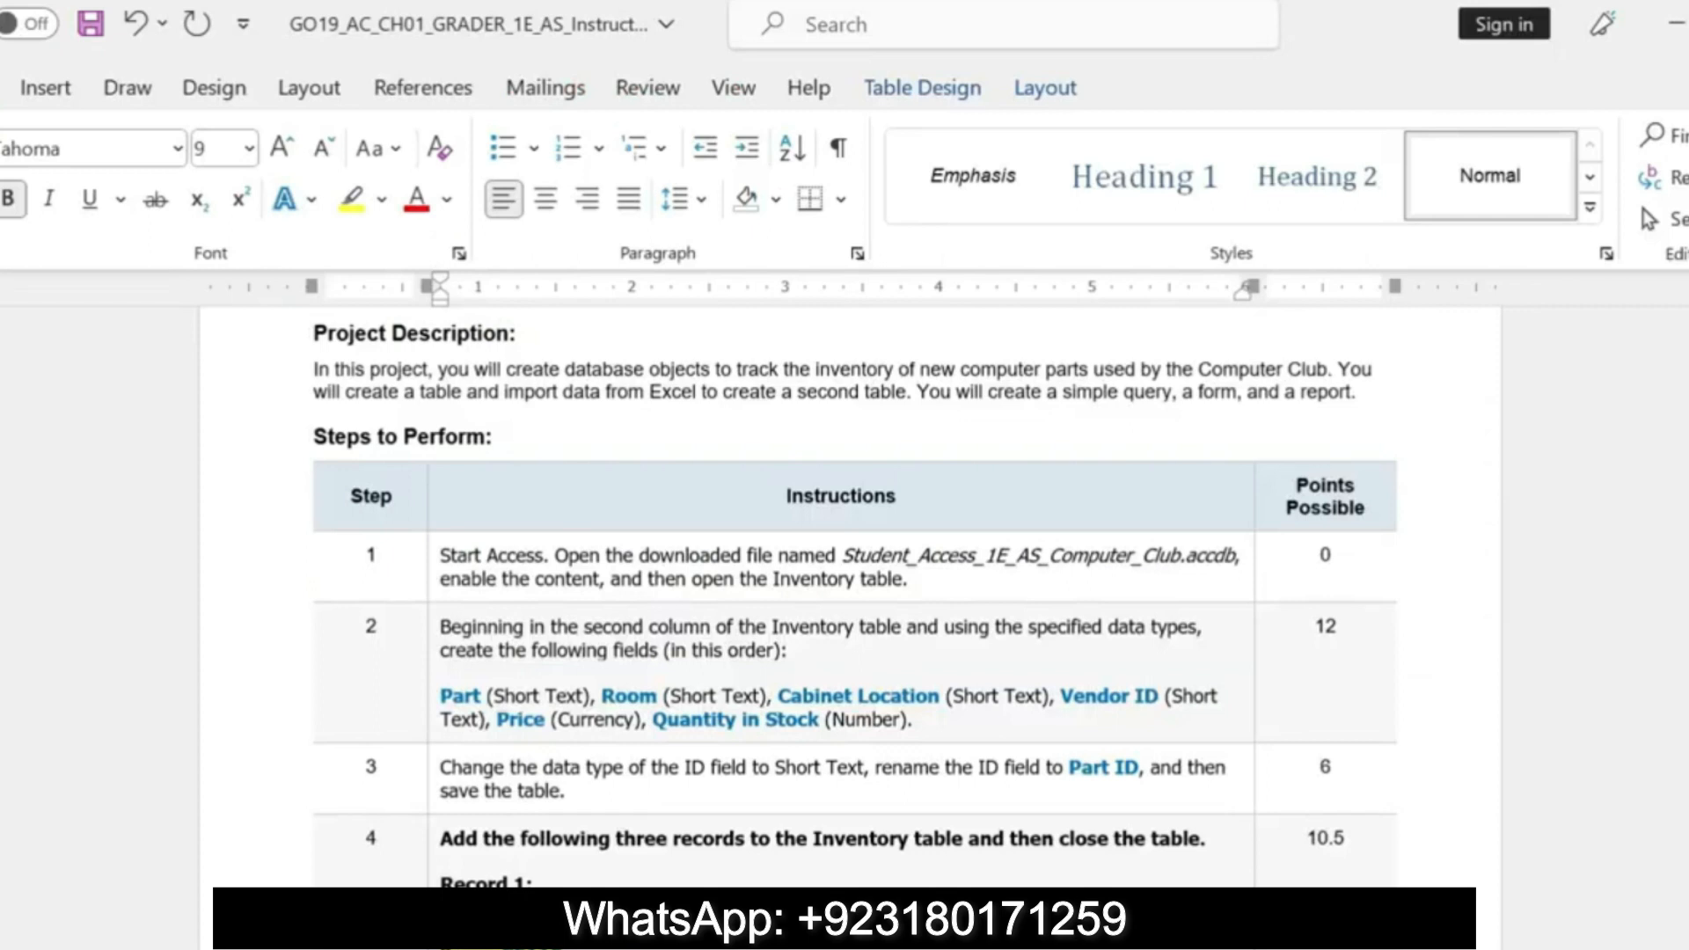
key(alt+Tab)
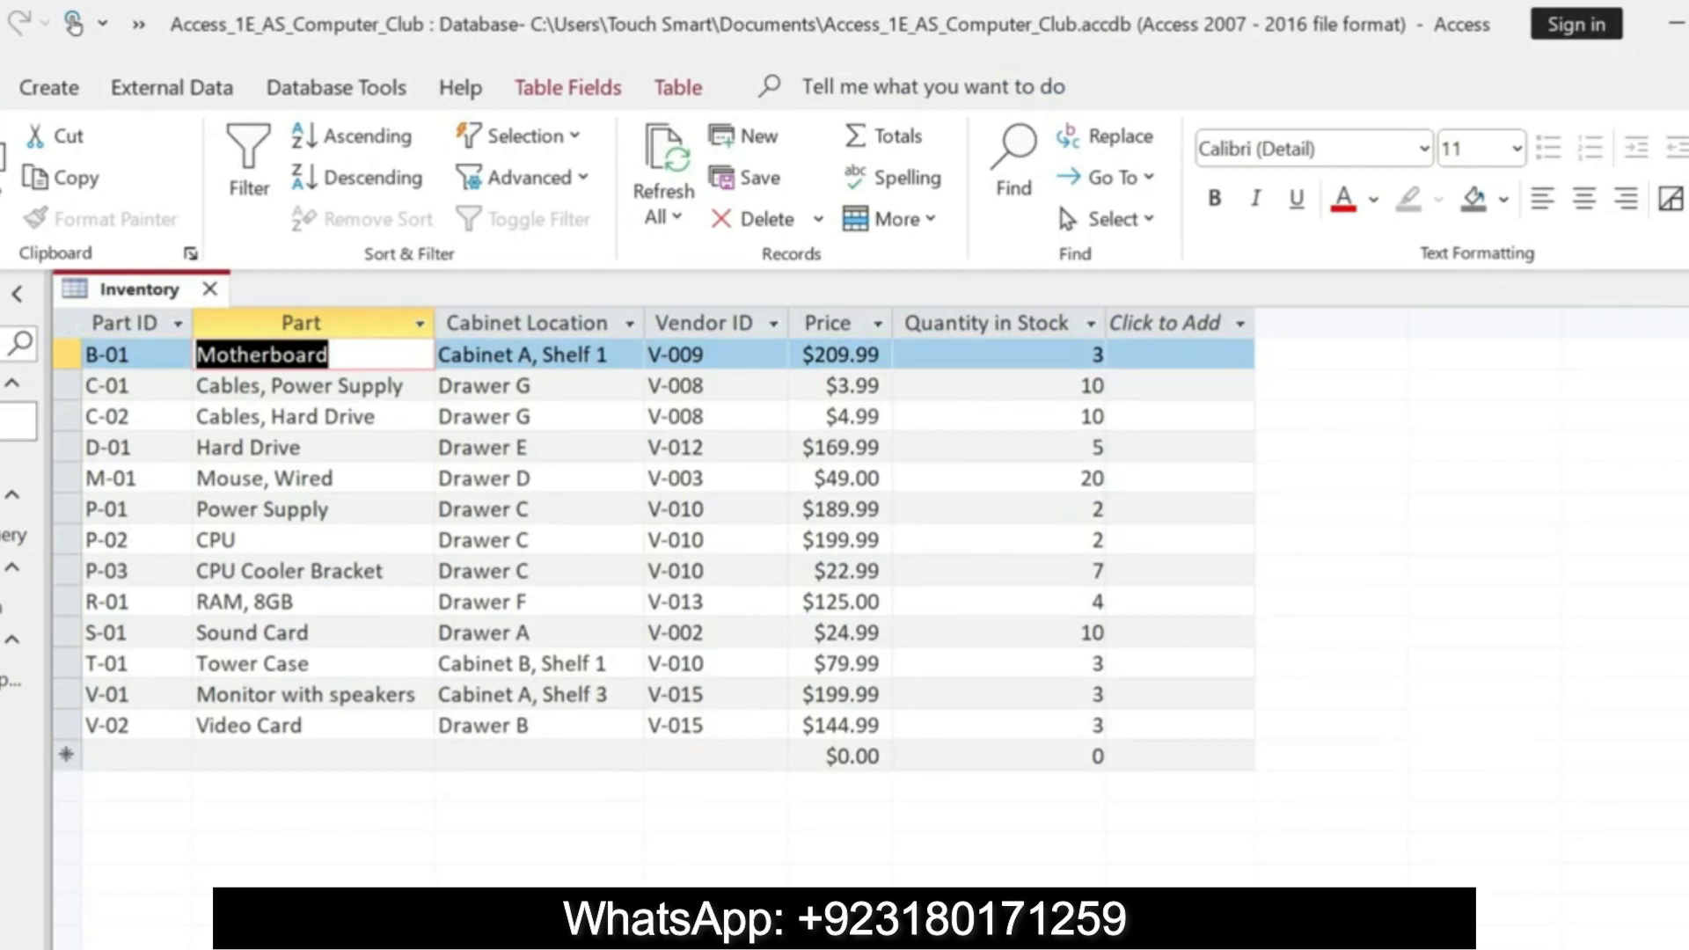
- Read the Record 1 details in Word, copy Part ID V-01 and, in Access, paste it over the monitor record's Part ID
key(alt+Tab)
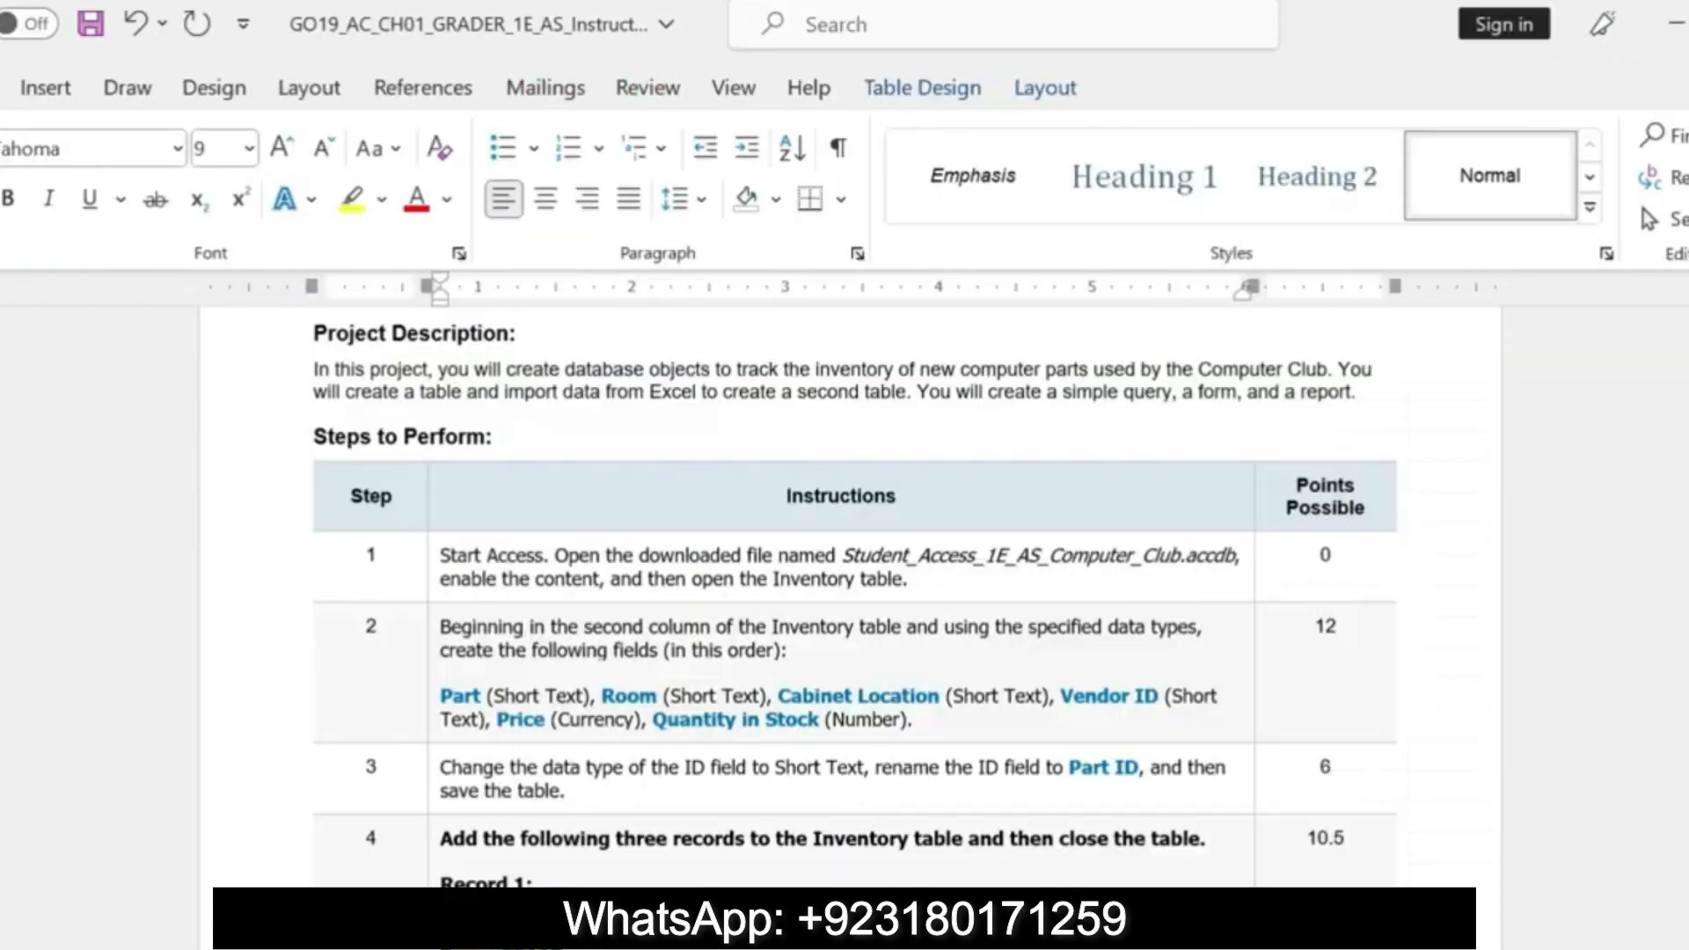
scroll(853, 598, down, 5)
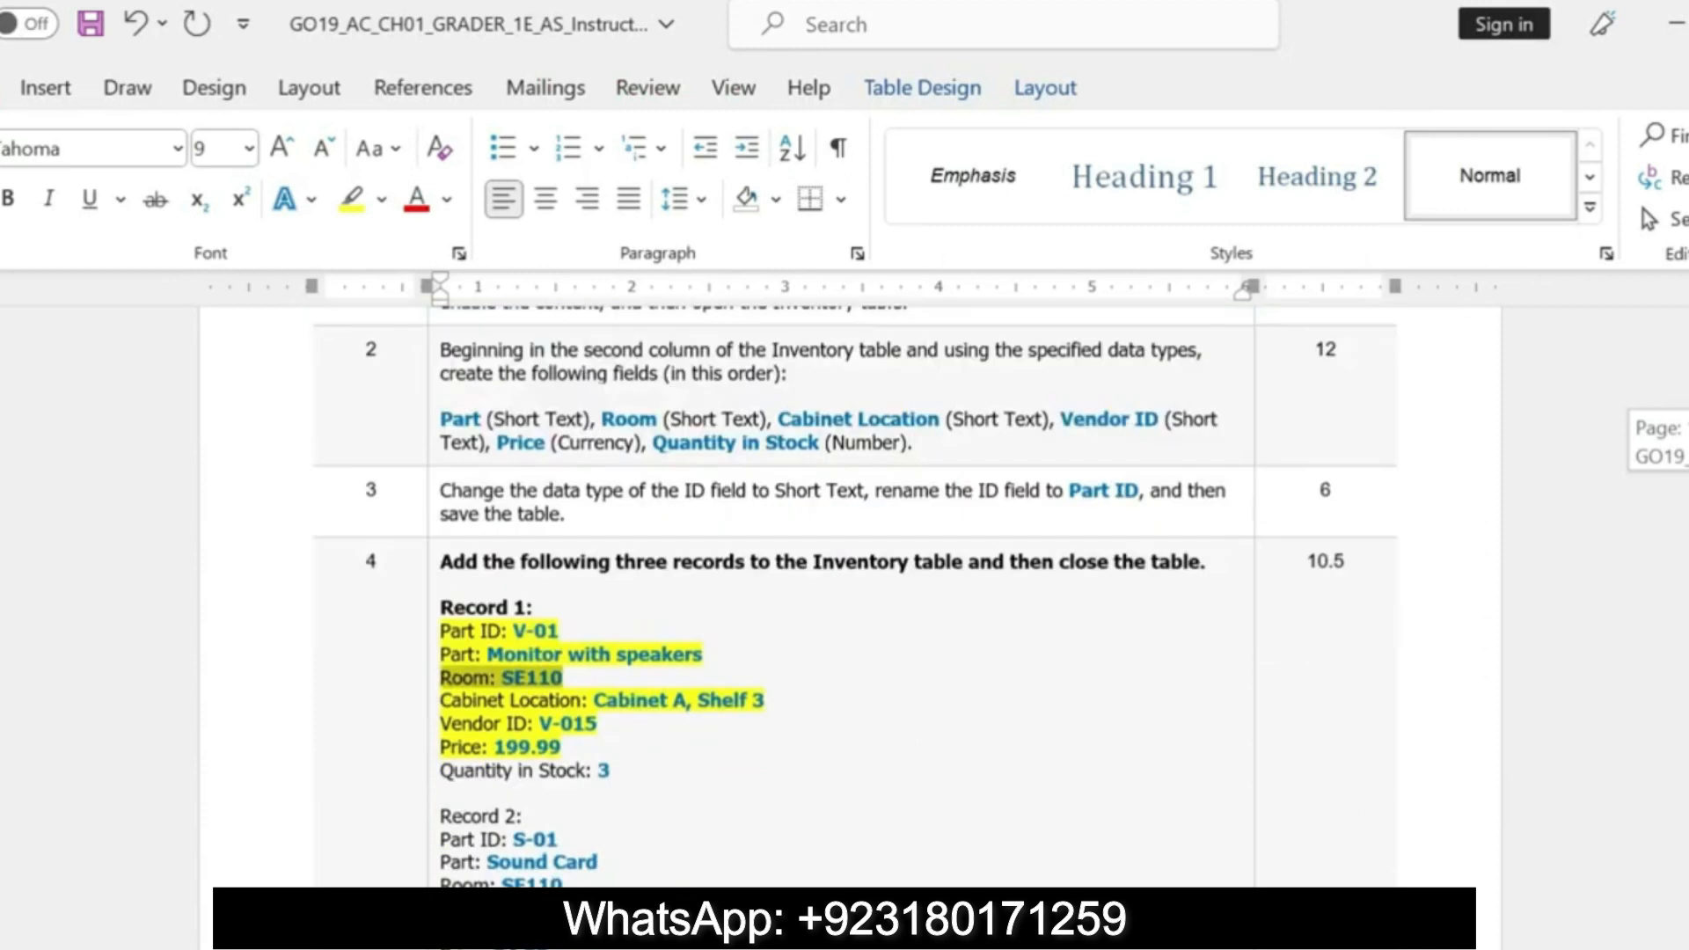
scroll(853, 598, down, 5)
scroll(853, 598, up, 4)
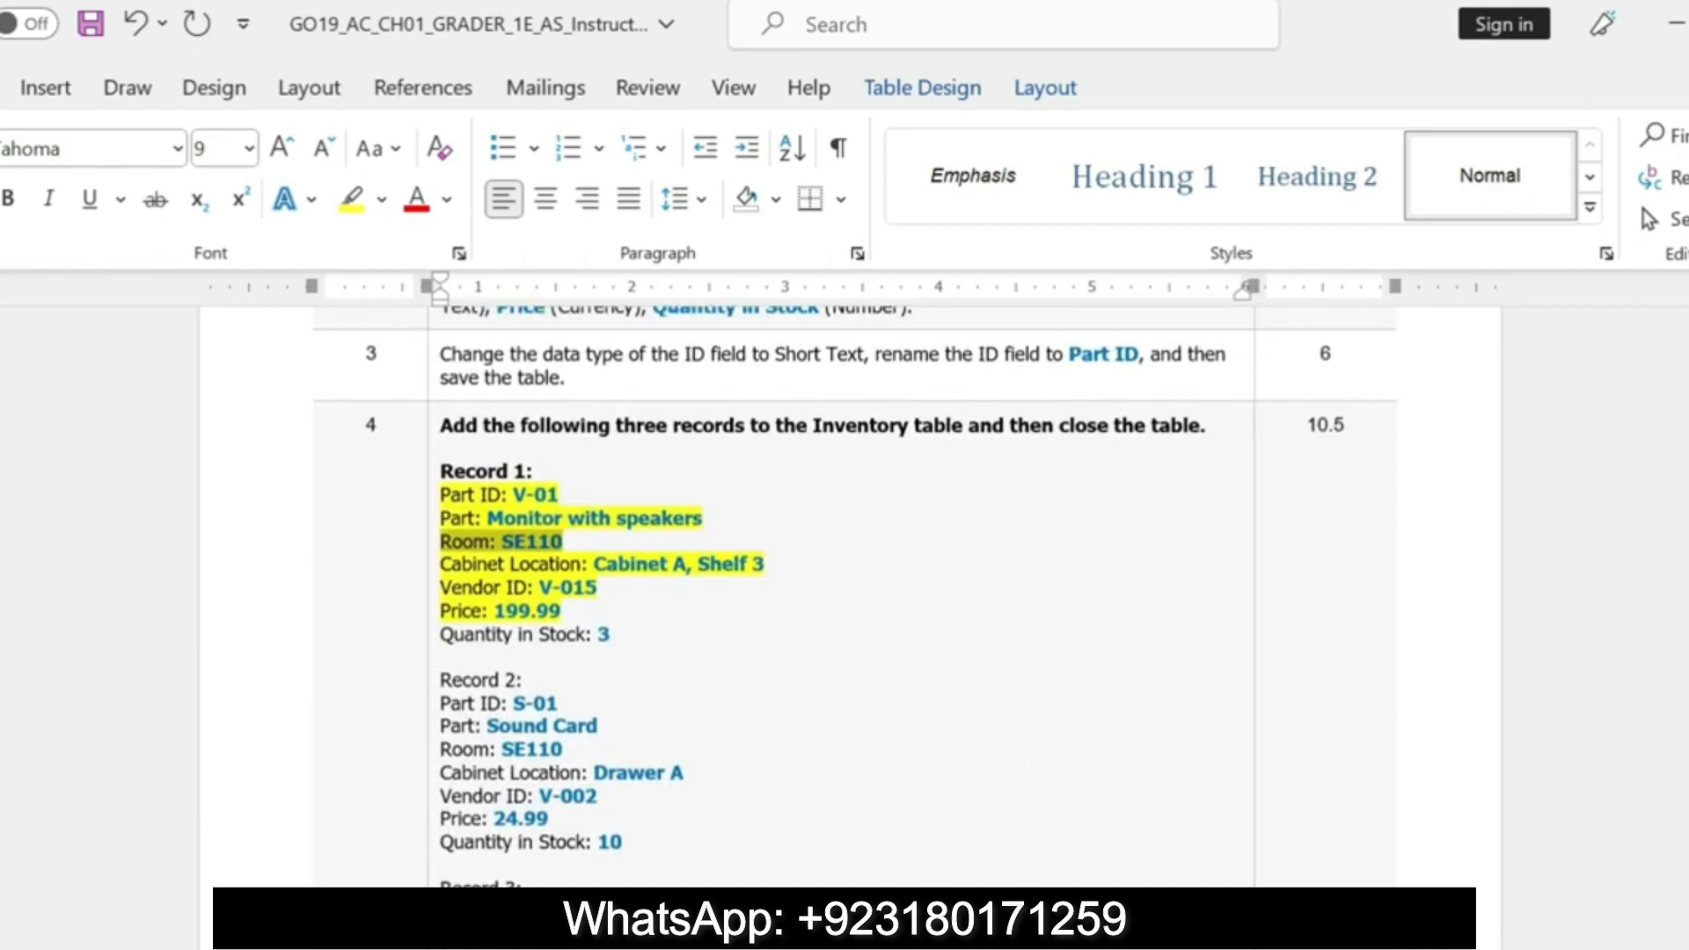
key(alt+Tab)
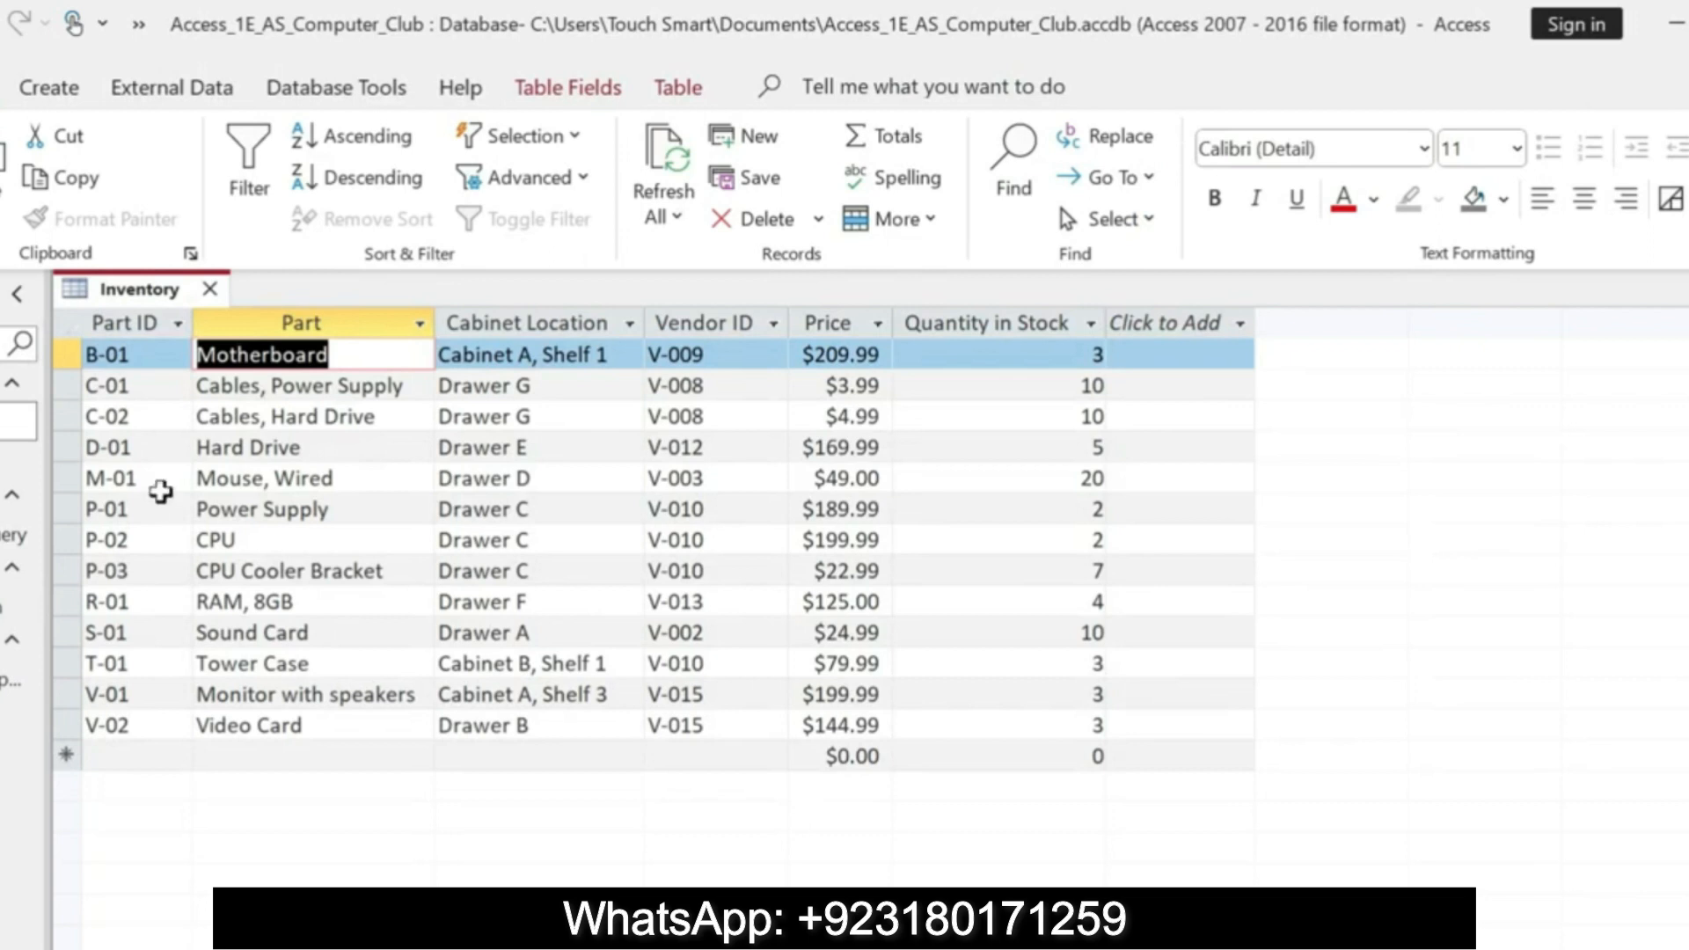
click(129, 694)
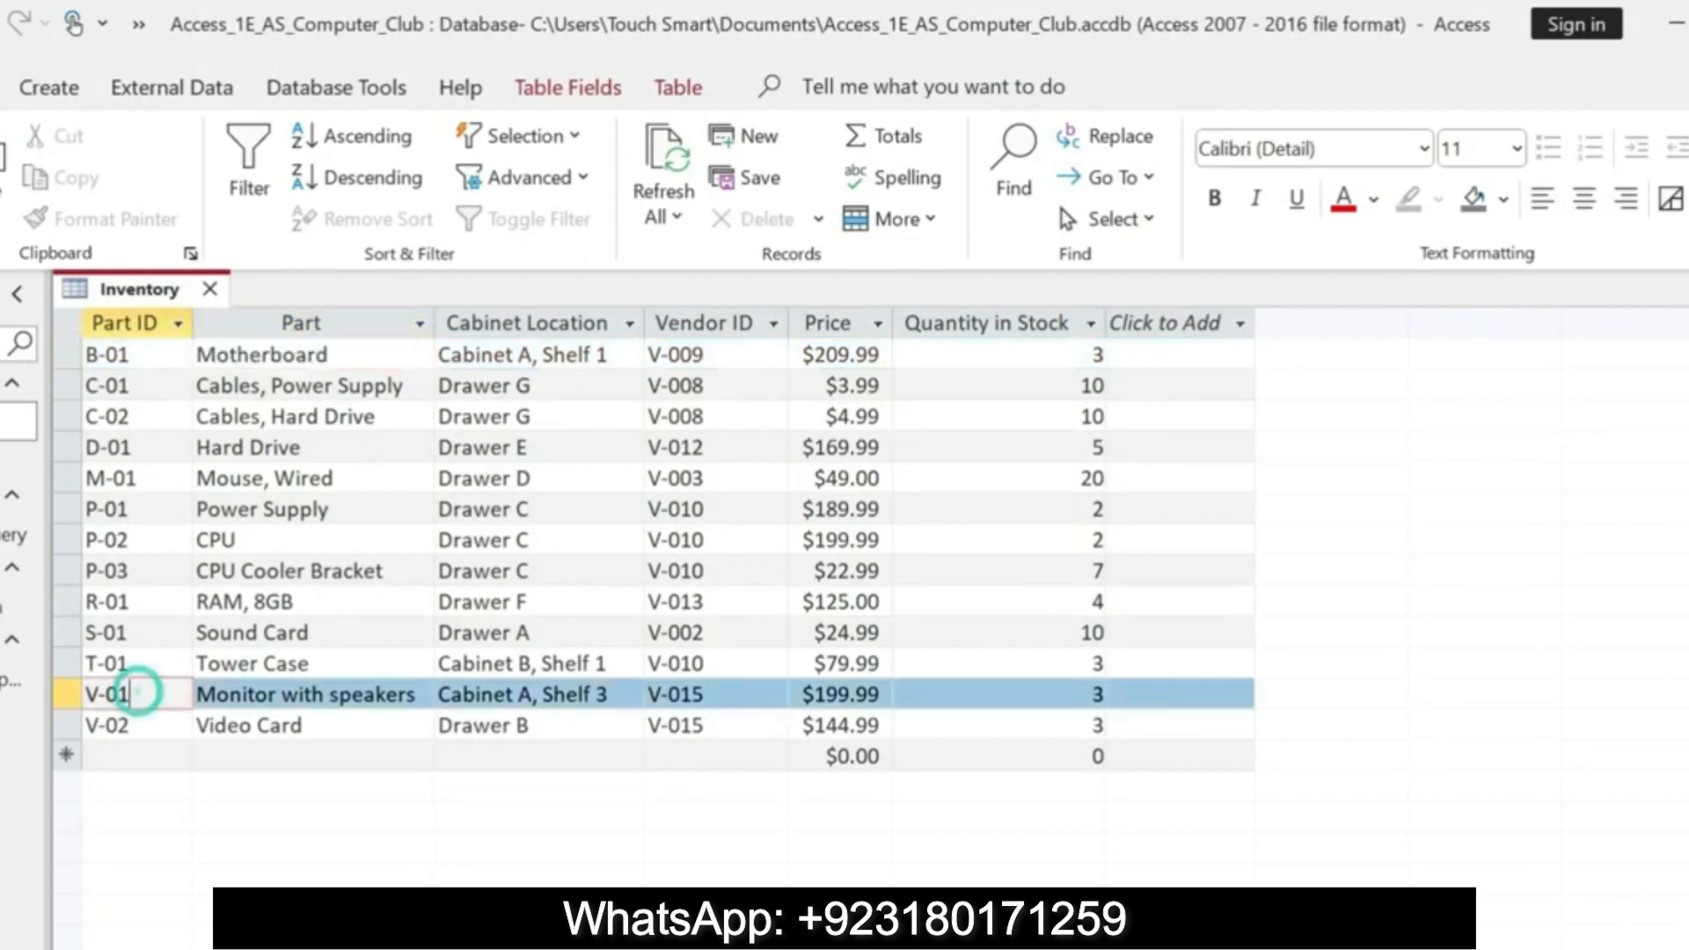
click(84, 694)
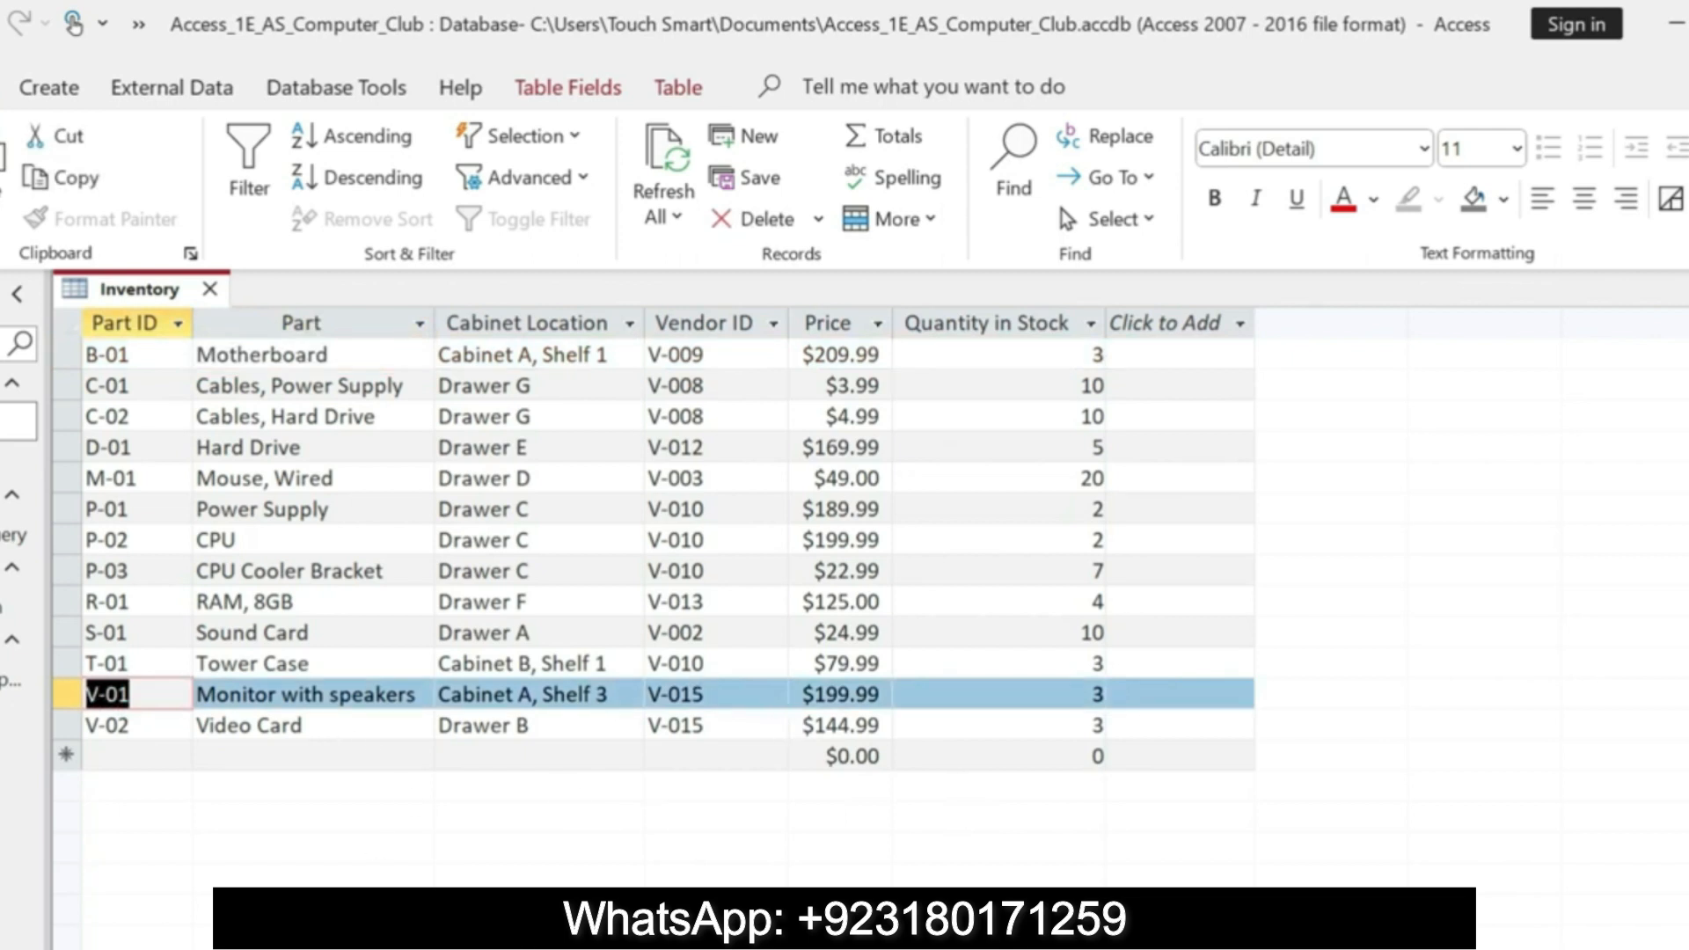
key(alt+Tab)
click(746, 715)
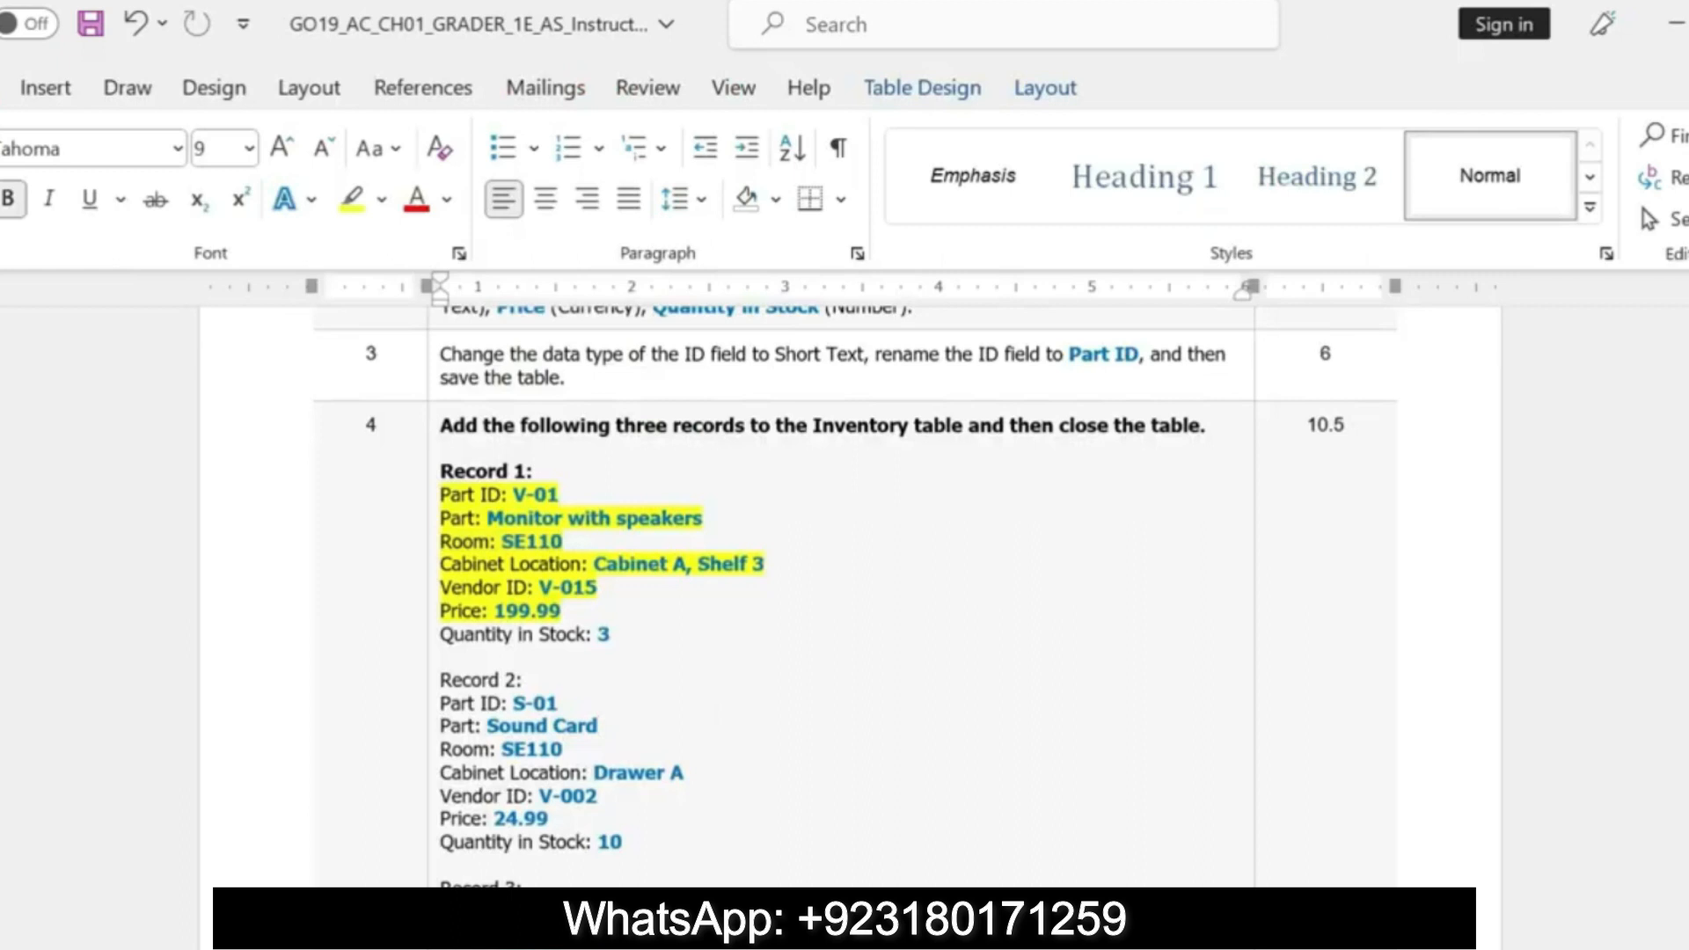
drag(572, 496, 514, 496)
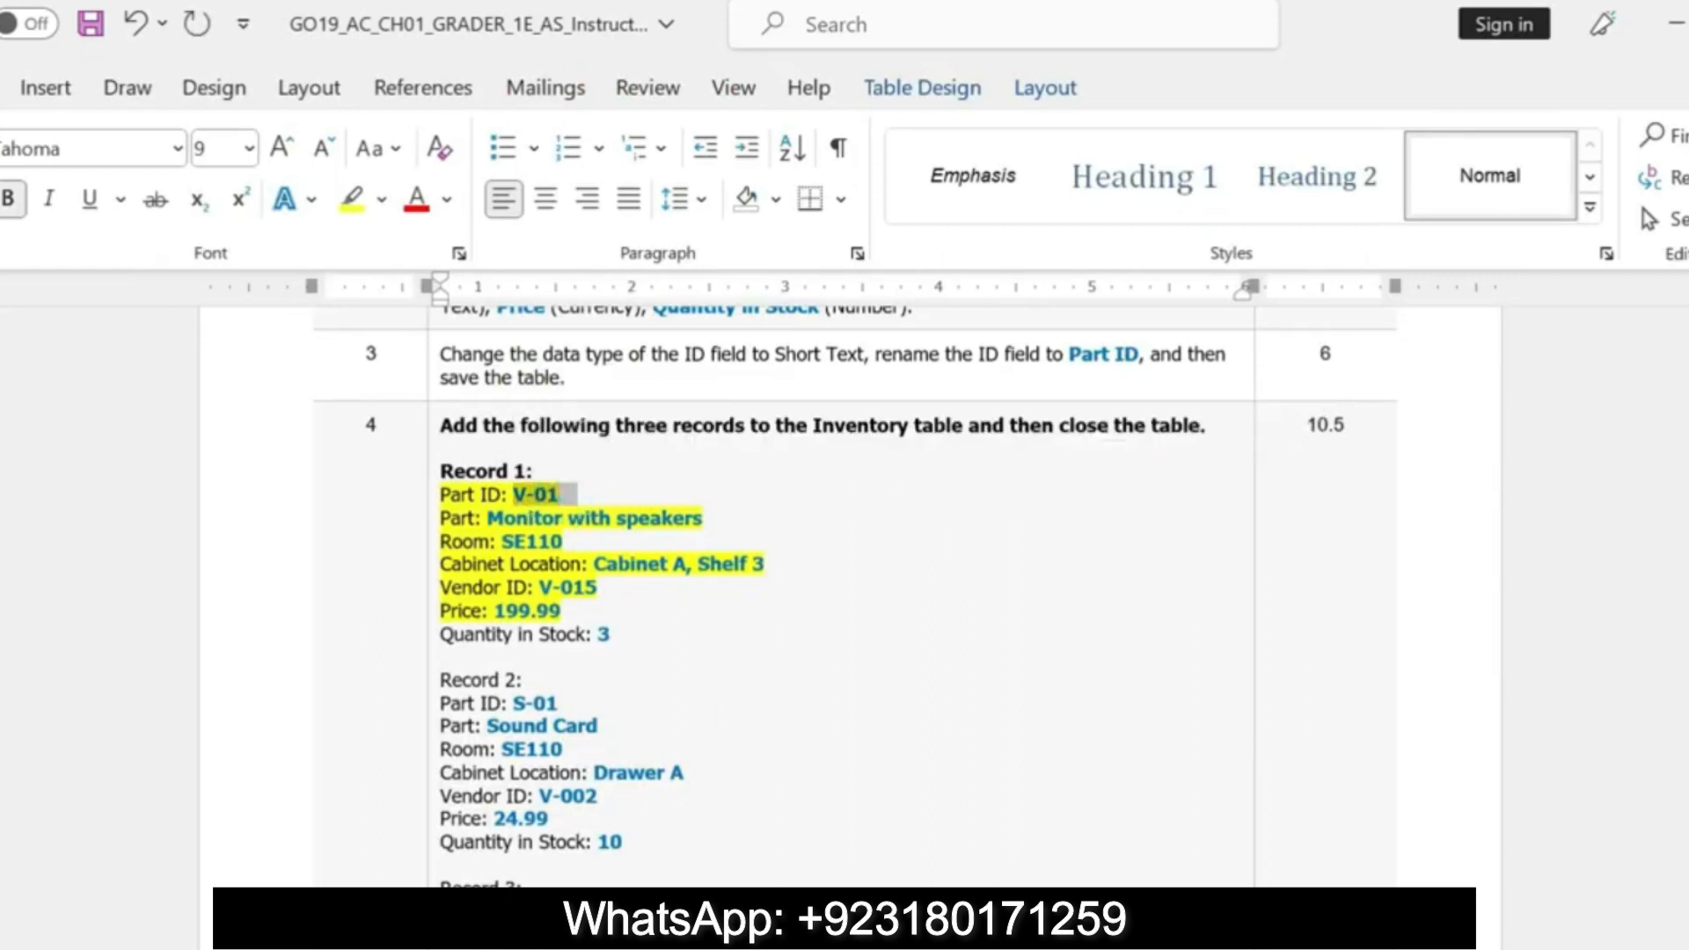
key(alt+Tab)
key(ctrl+v)
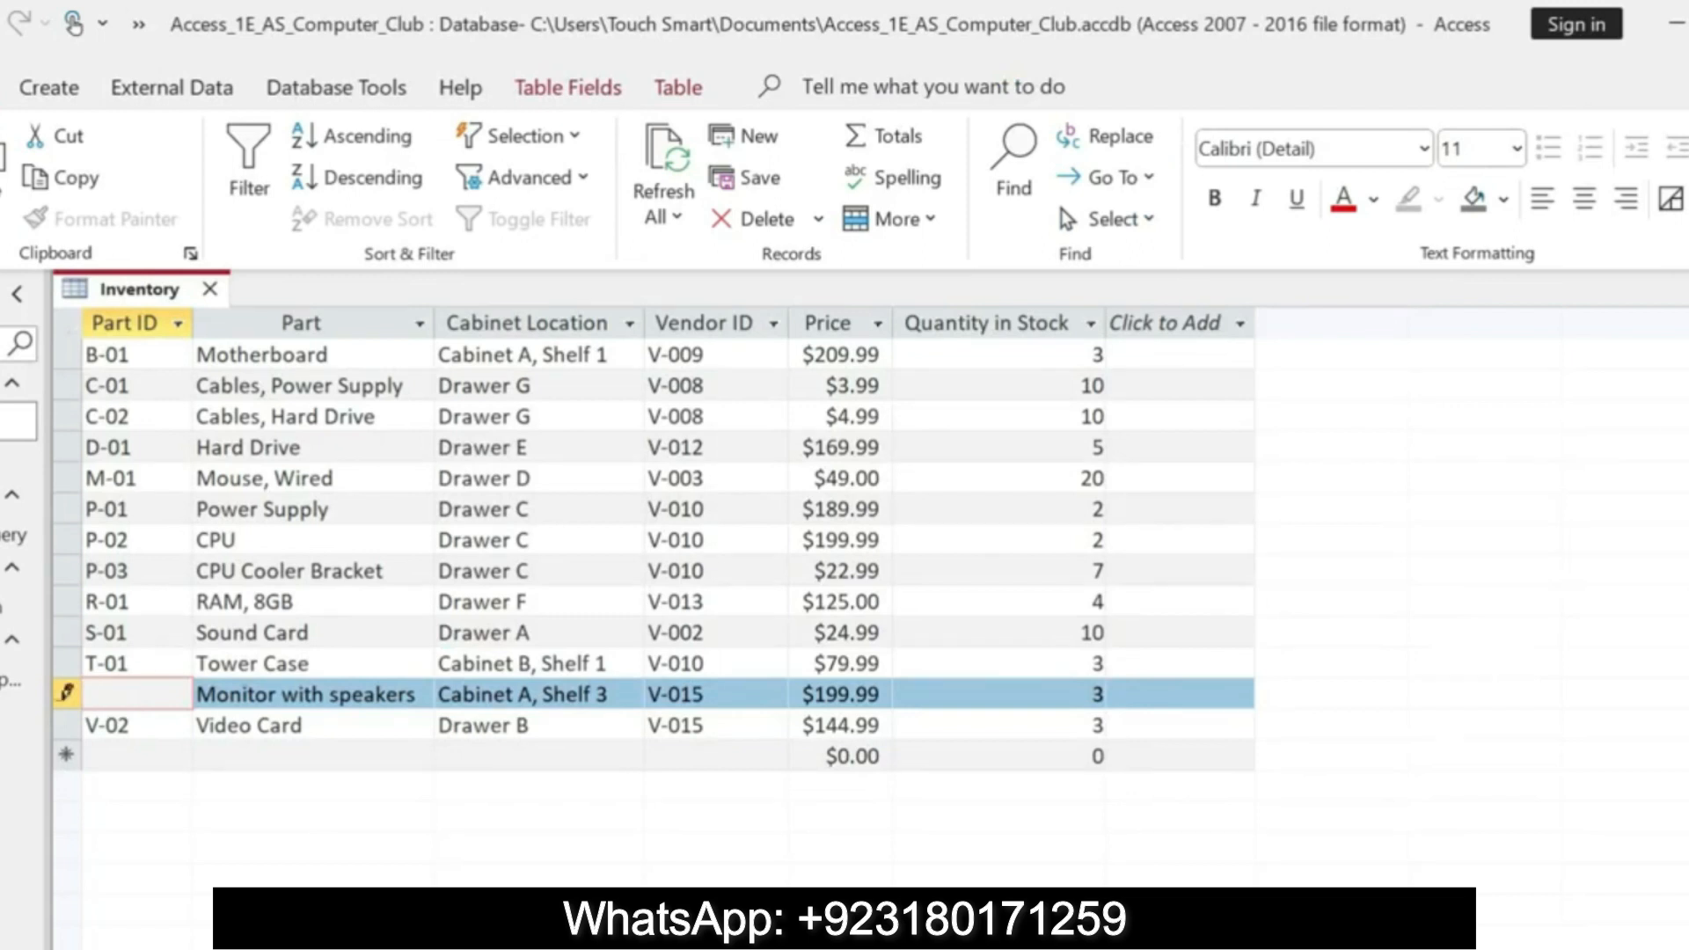
key(Tab)
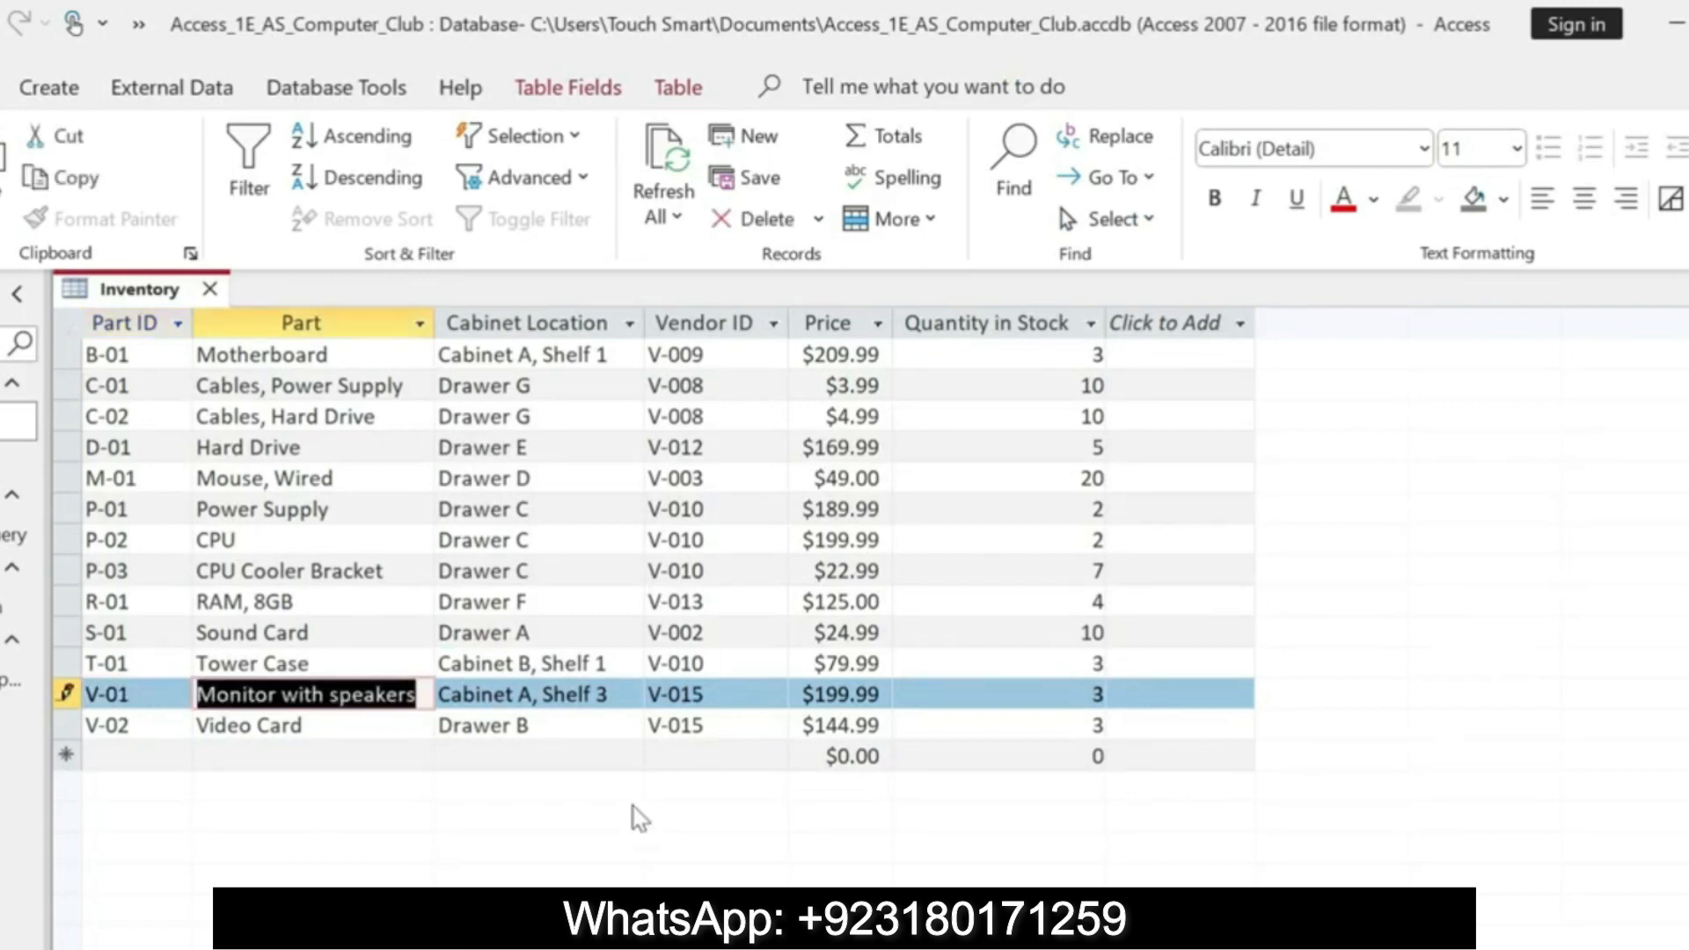
- Copy the part name from Record 1 in Word, undo the stray paste there, and re-enter Monitor with speakers as the V-01 record's Part in Access
key(alt+Tab)
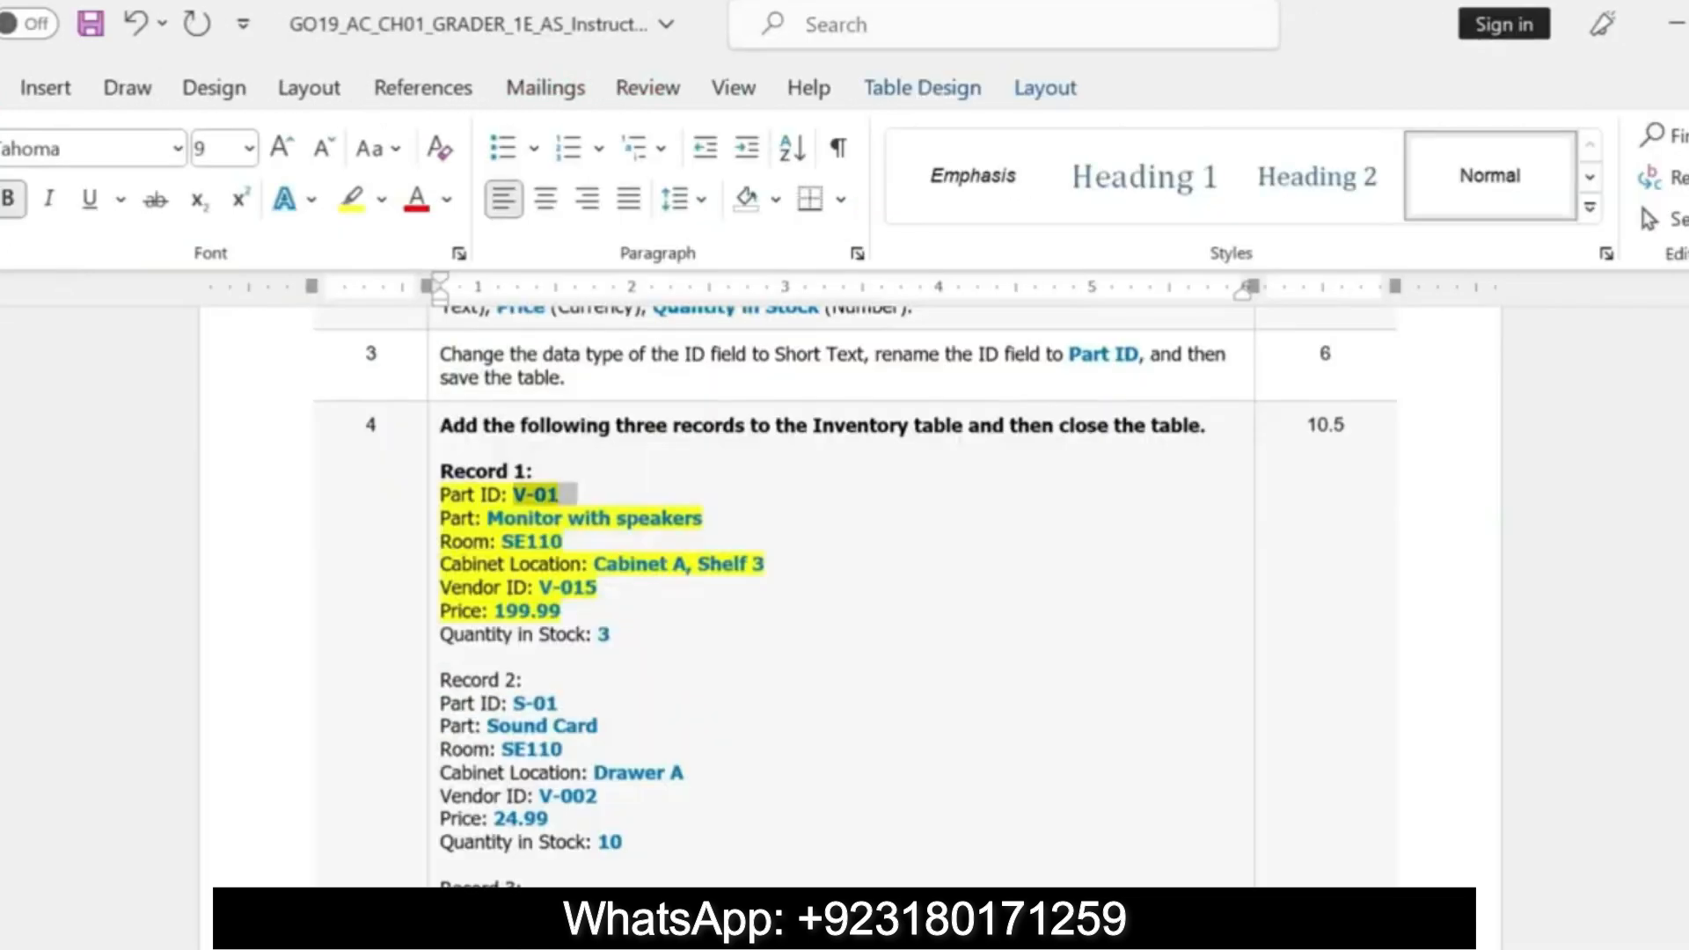
drag(702, 518, 526, 532)
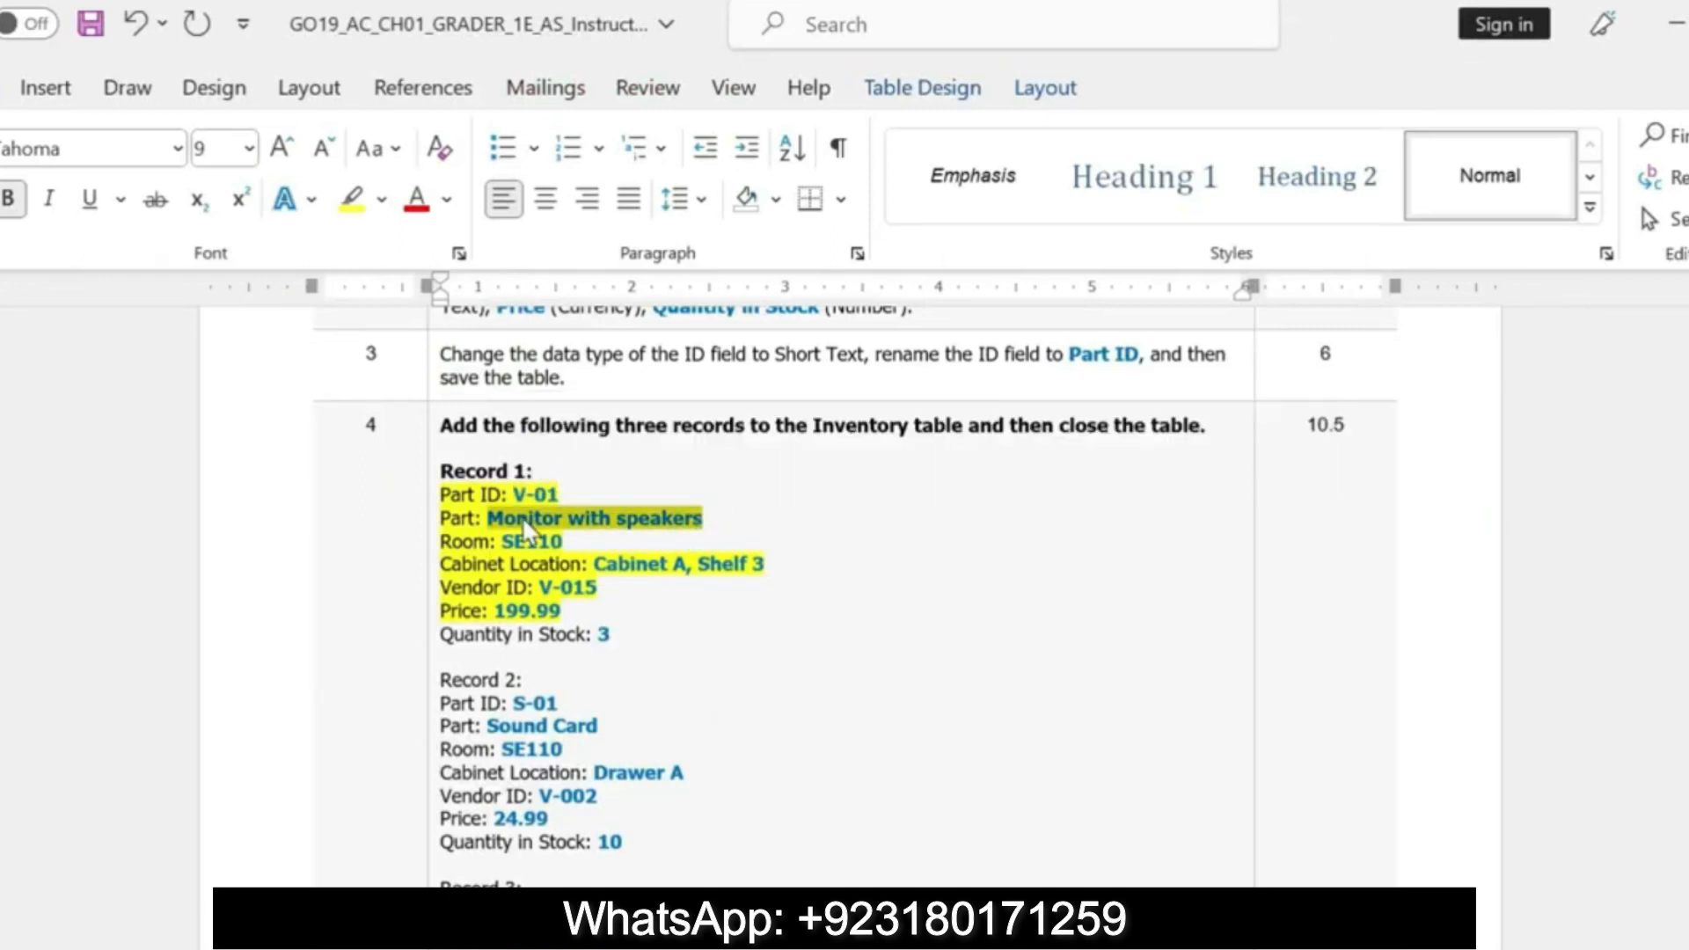
text(Monitor with speakers)
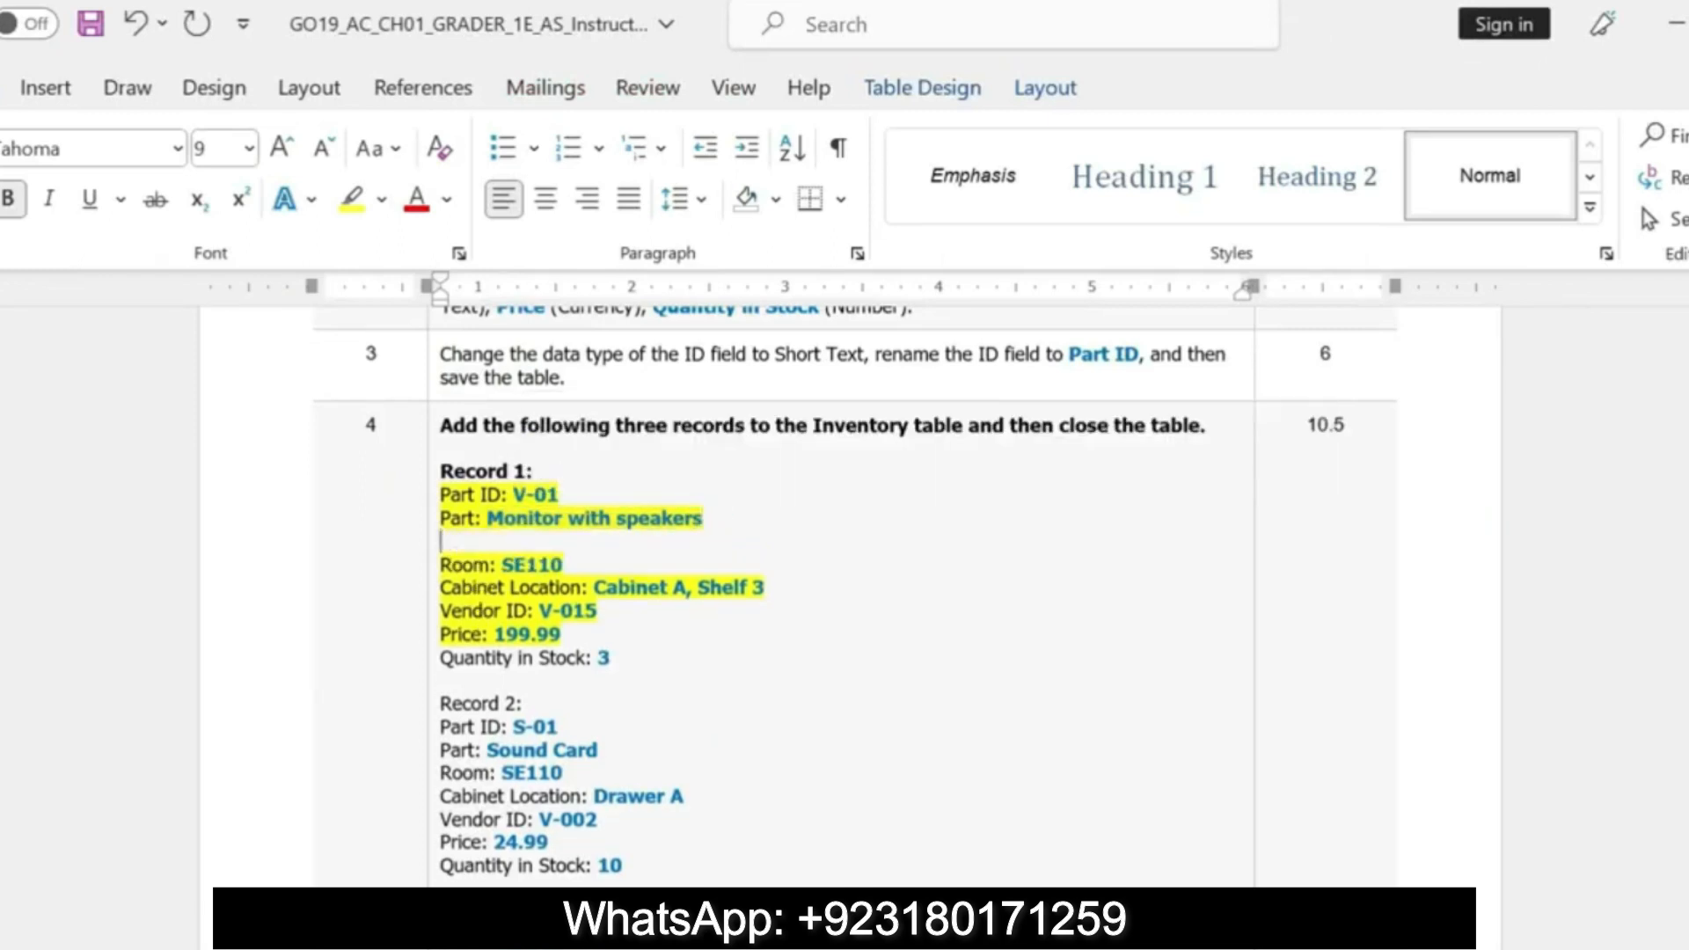
key(ctrl+z)
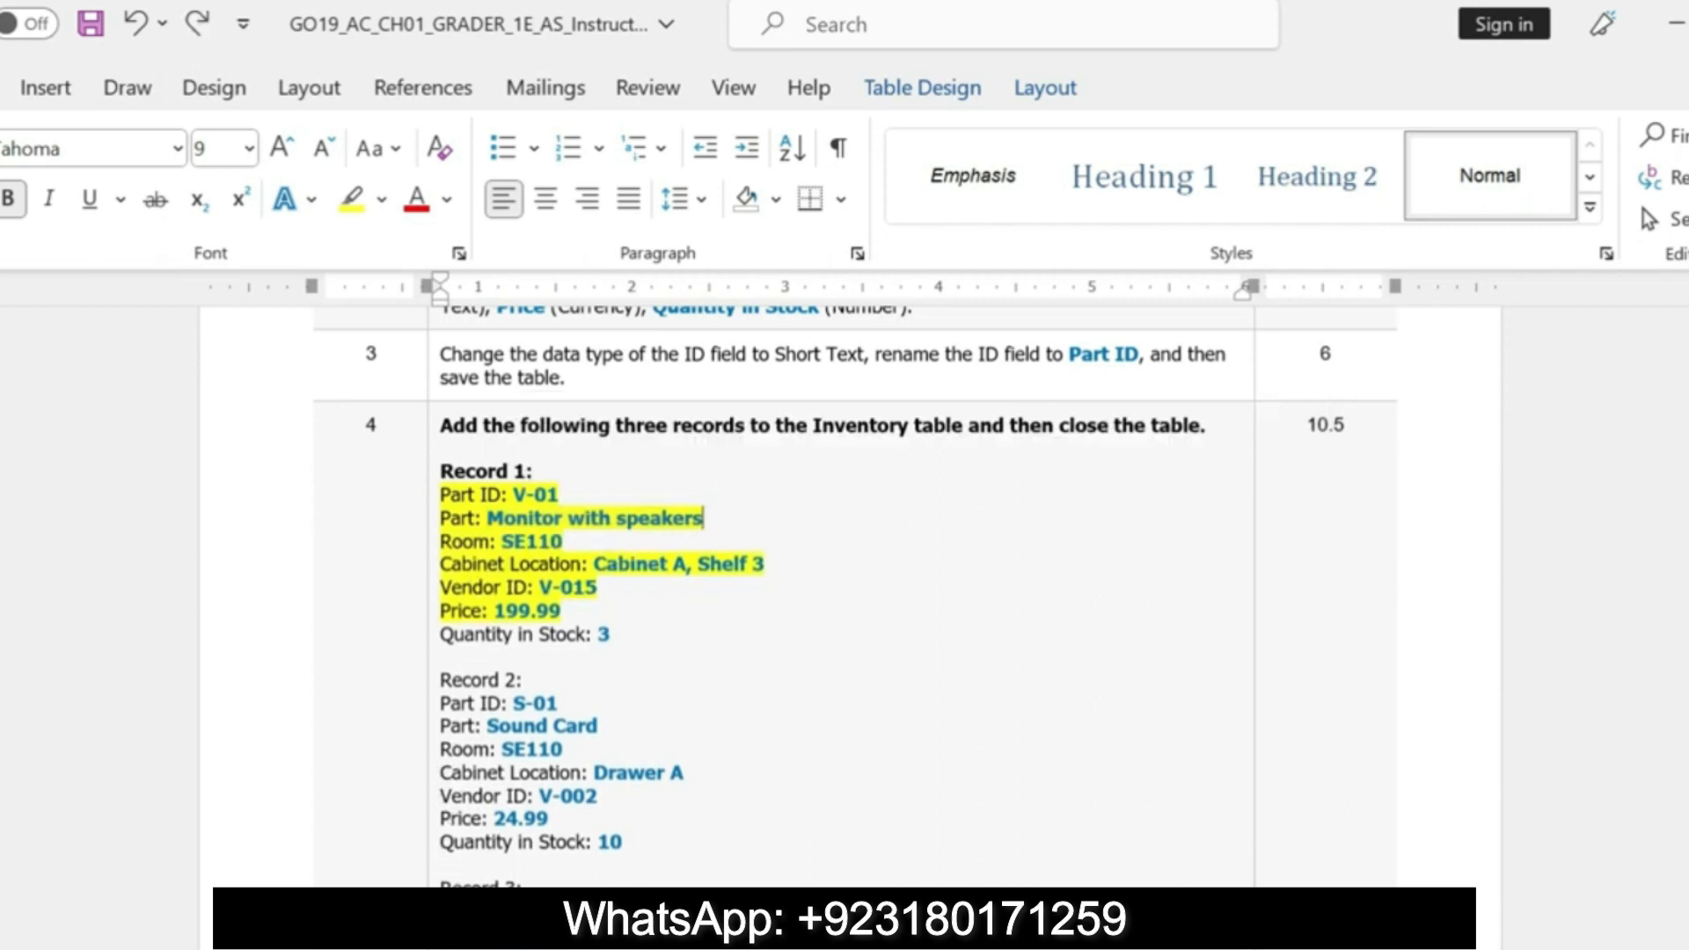
key(alt+Tab)
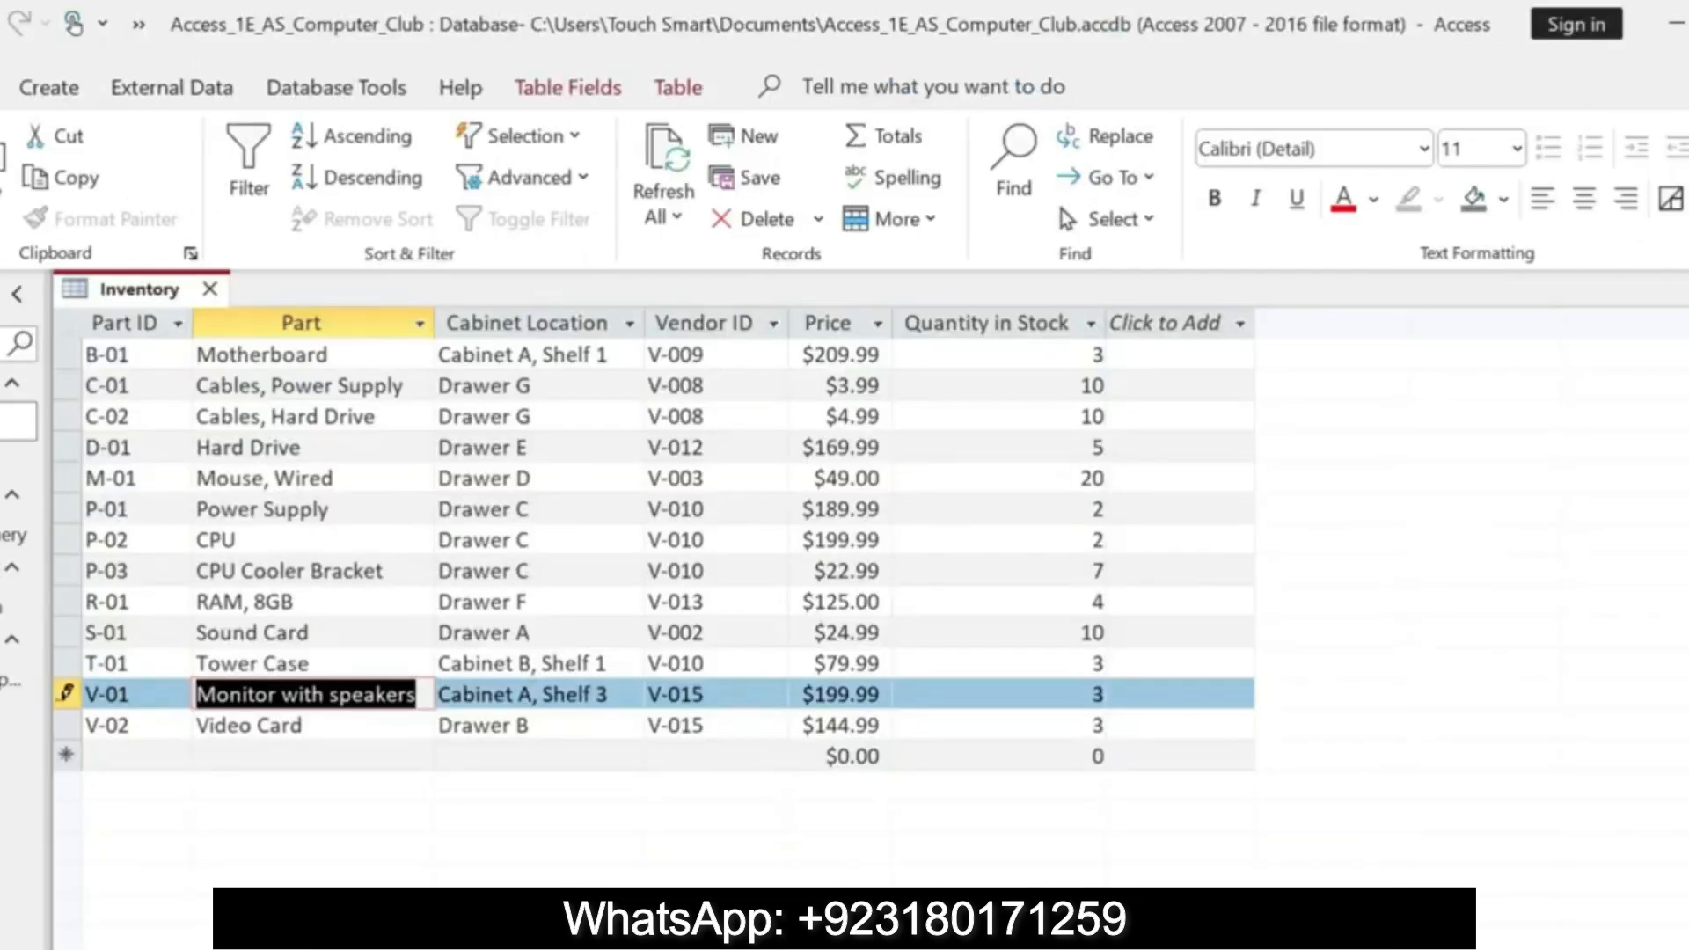
key(Delete)
text(Monitor with speakers)
key(Tab)
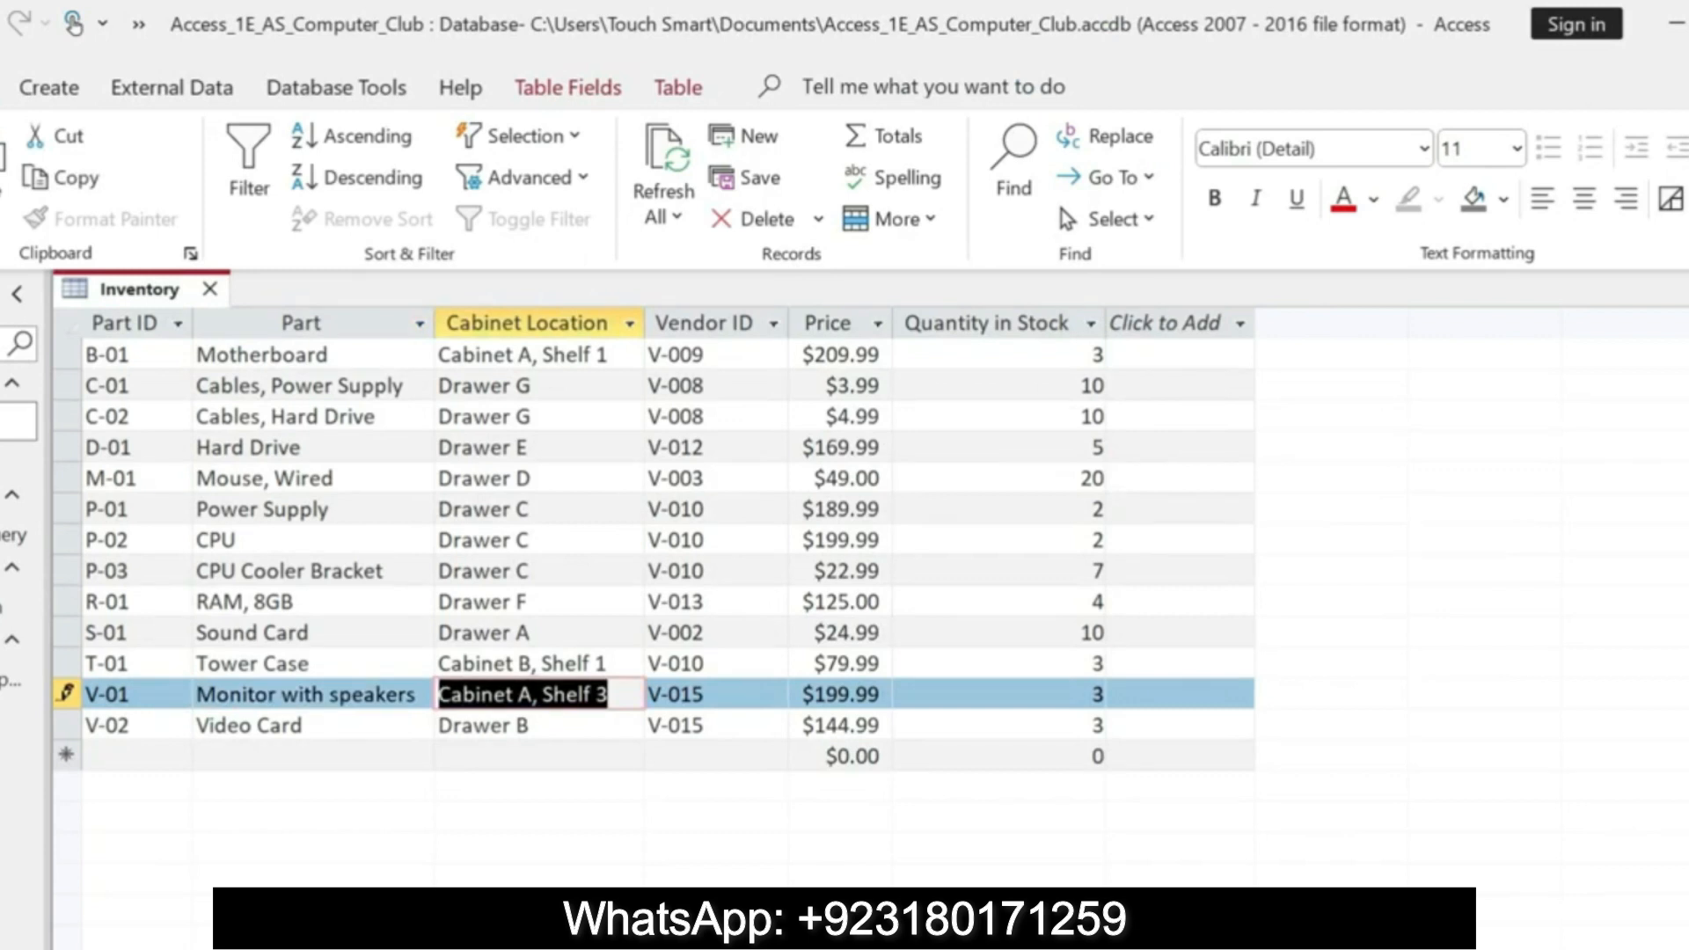
- Copy Cabinet A, Shelf 3 from Record 1 in Word and paste it over the V-01 record's Cabinet Location in Access
key(alt+Tab)
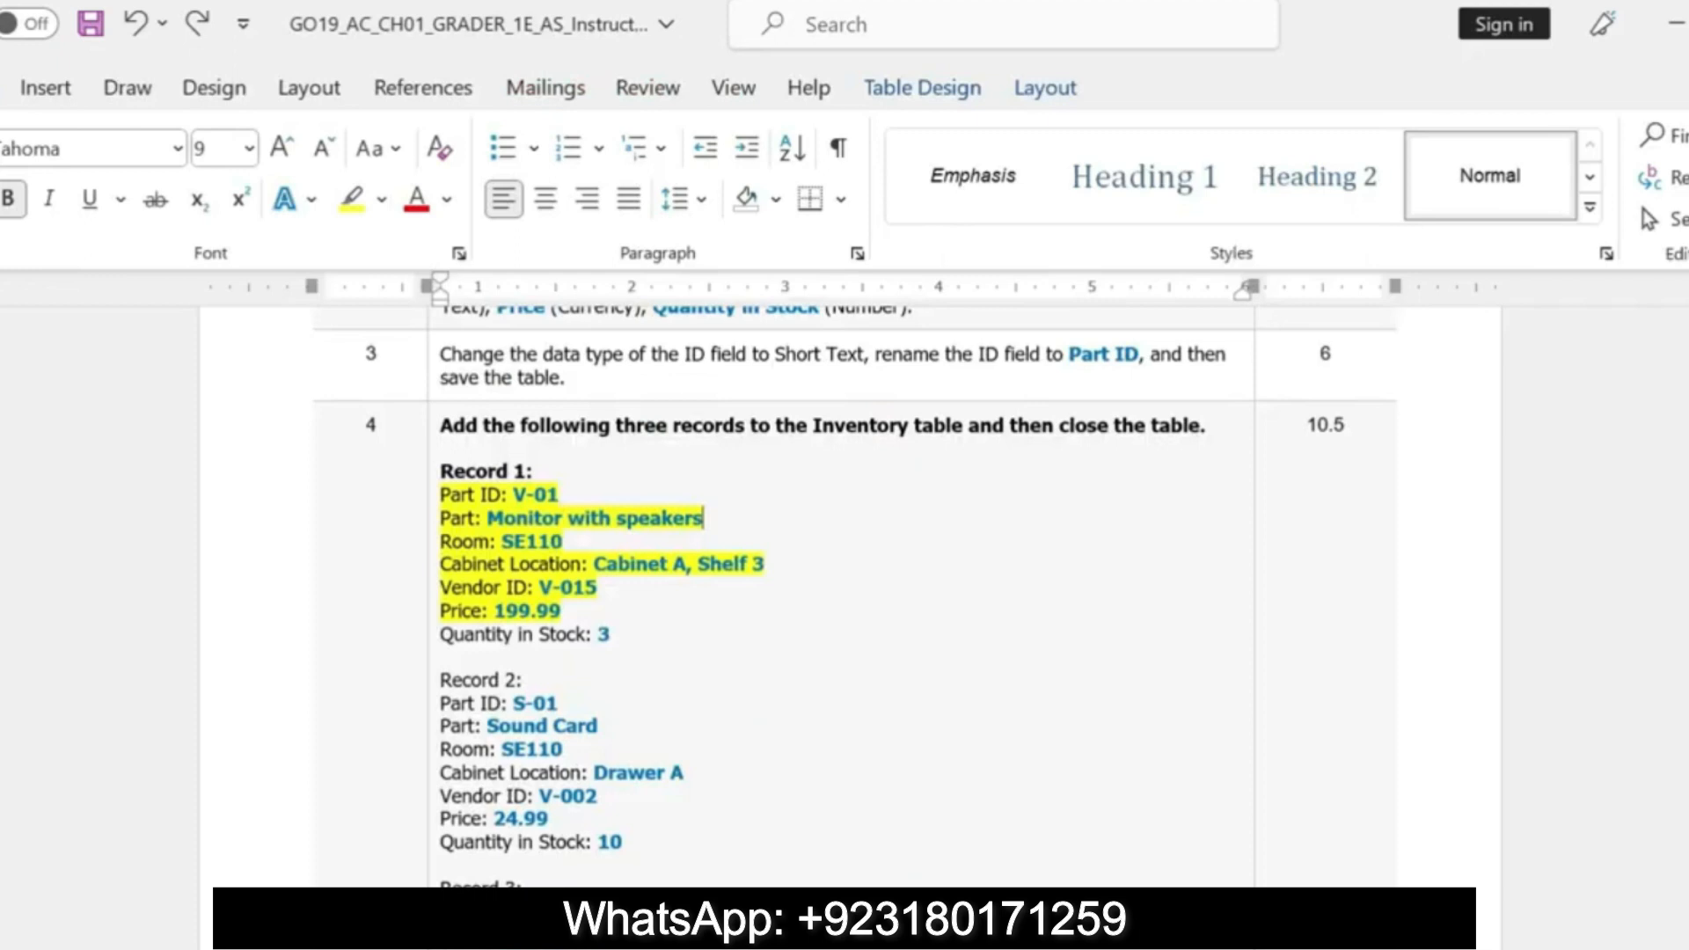
key(alt+Tab)
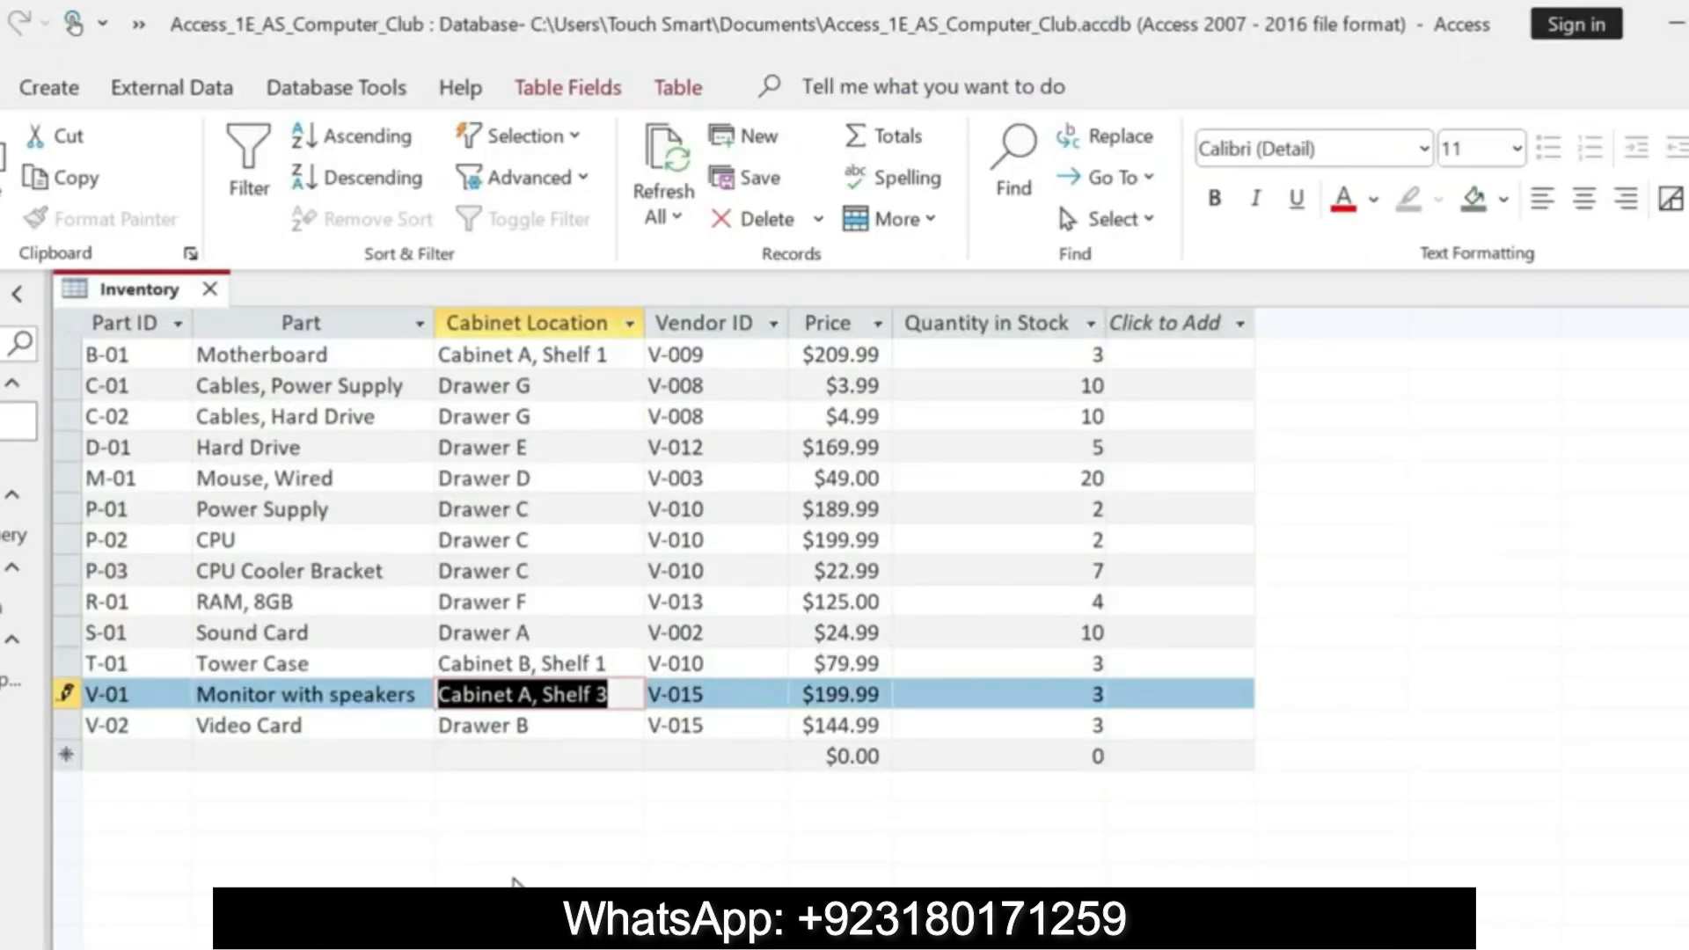
key(alt+Tab)
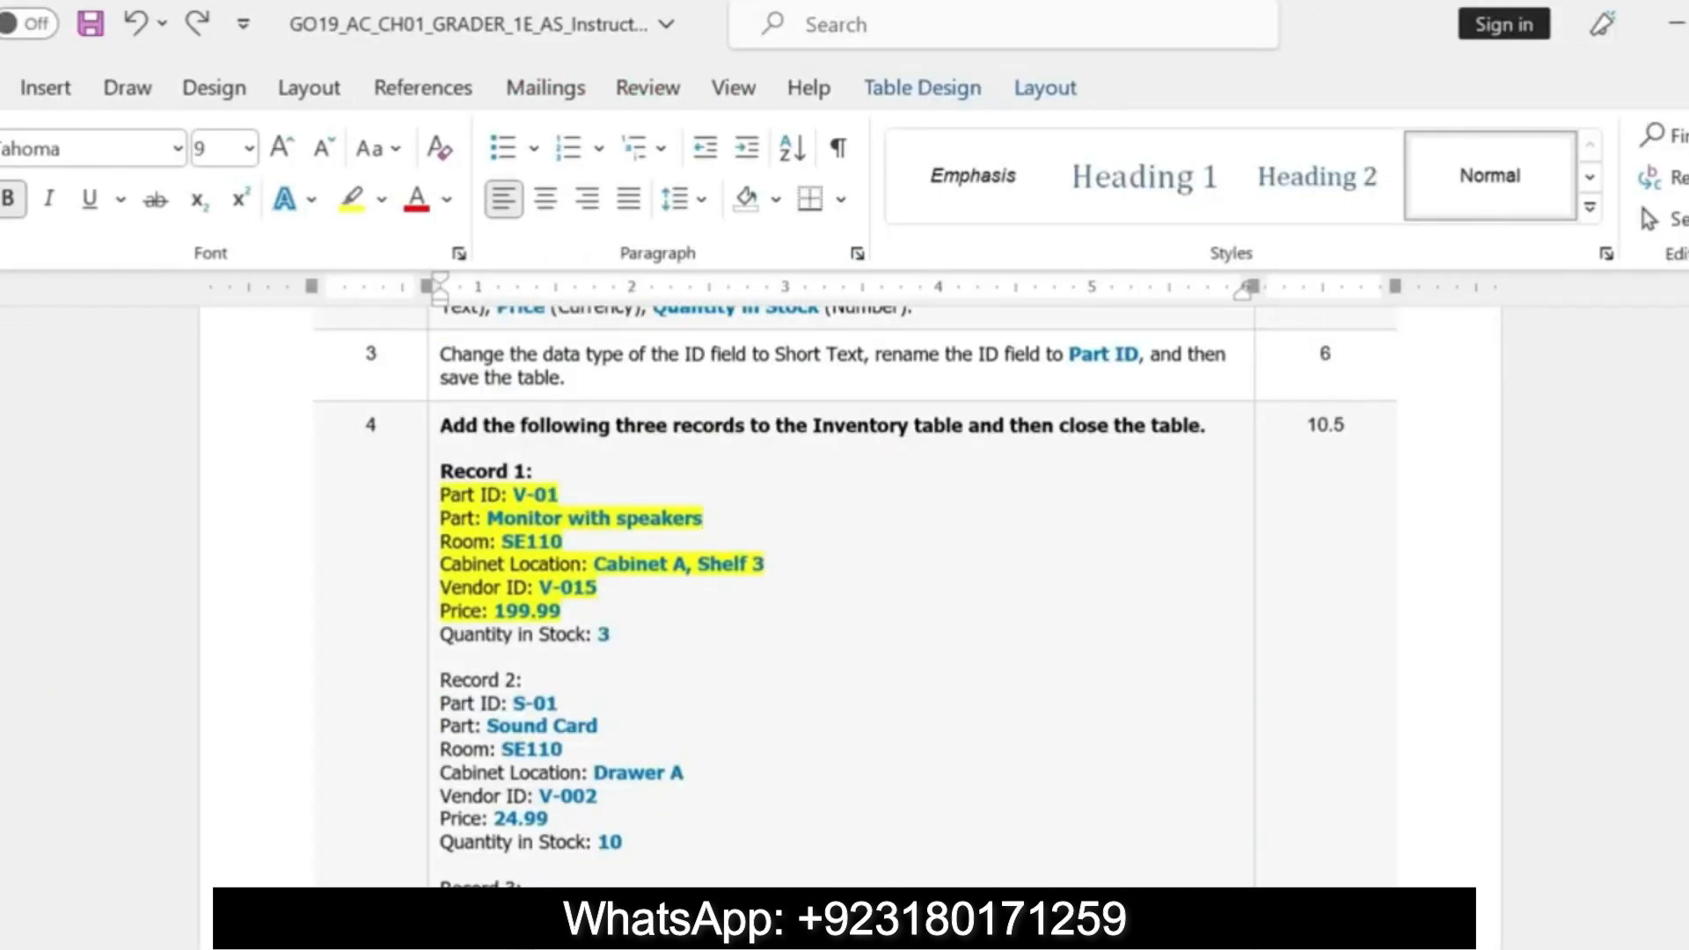
click(762, 564)
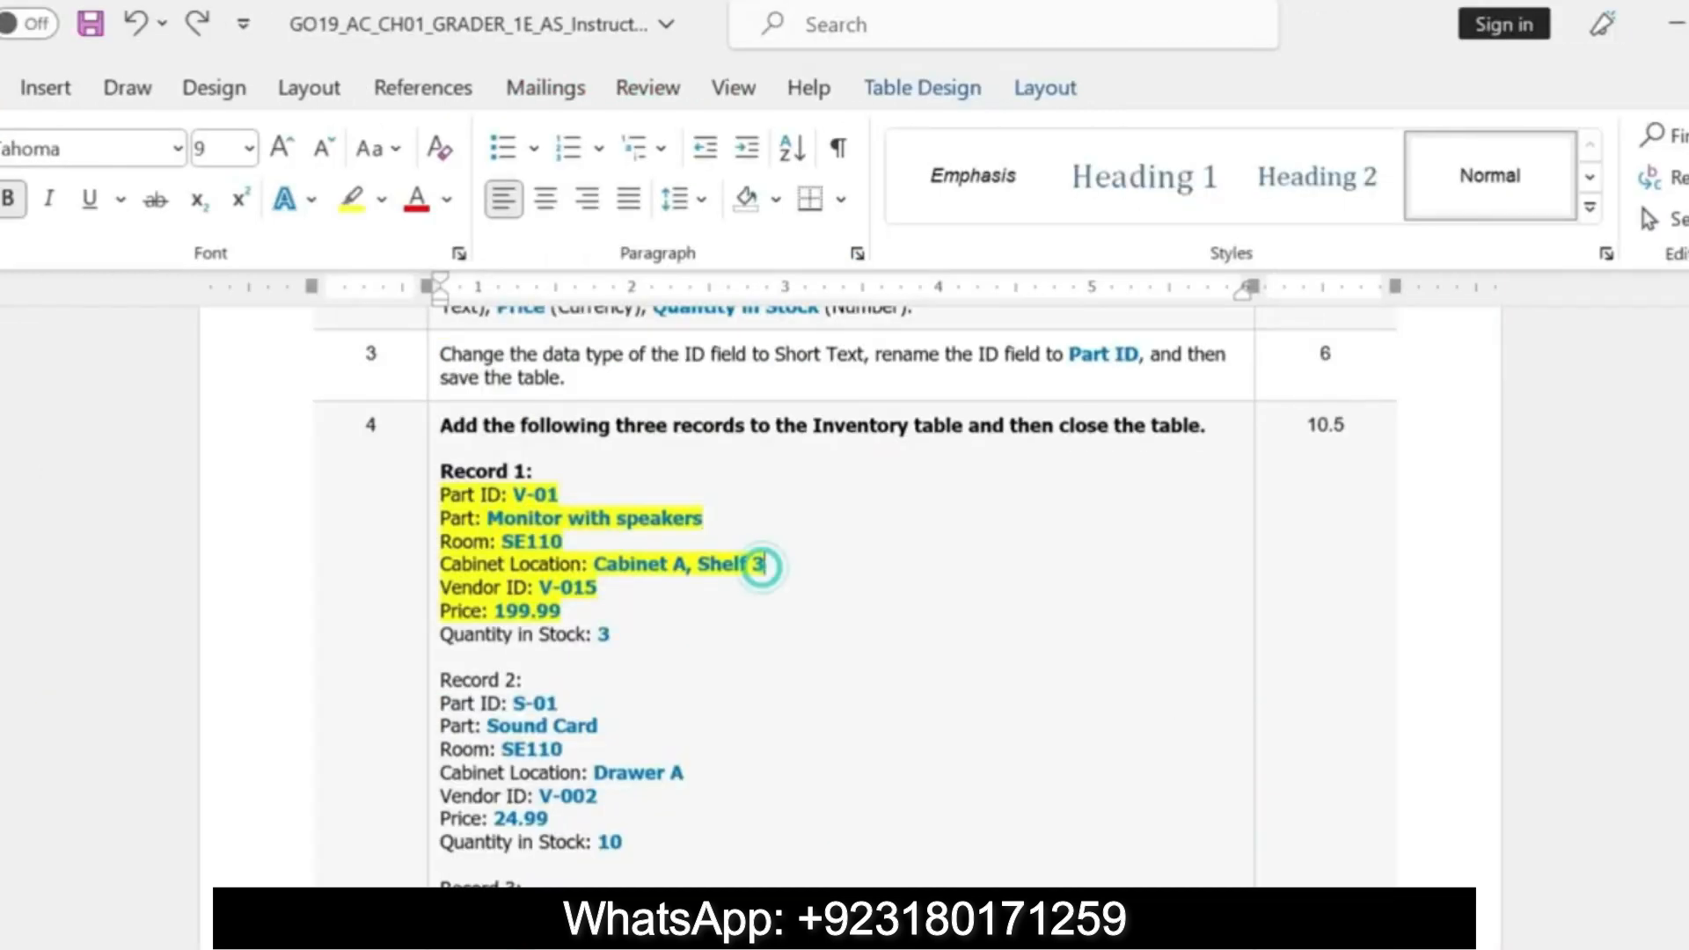
drag(562, 539, 616, 543)
click(790, 567)
drag(790, 567, 593, 564)
key(ctrl+c)
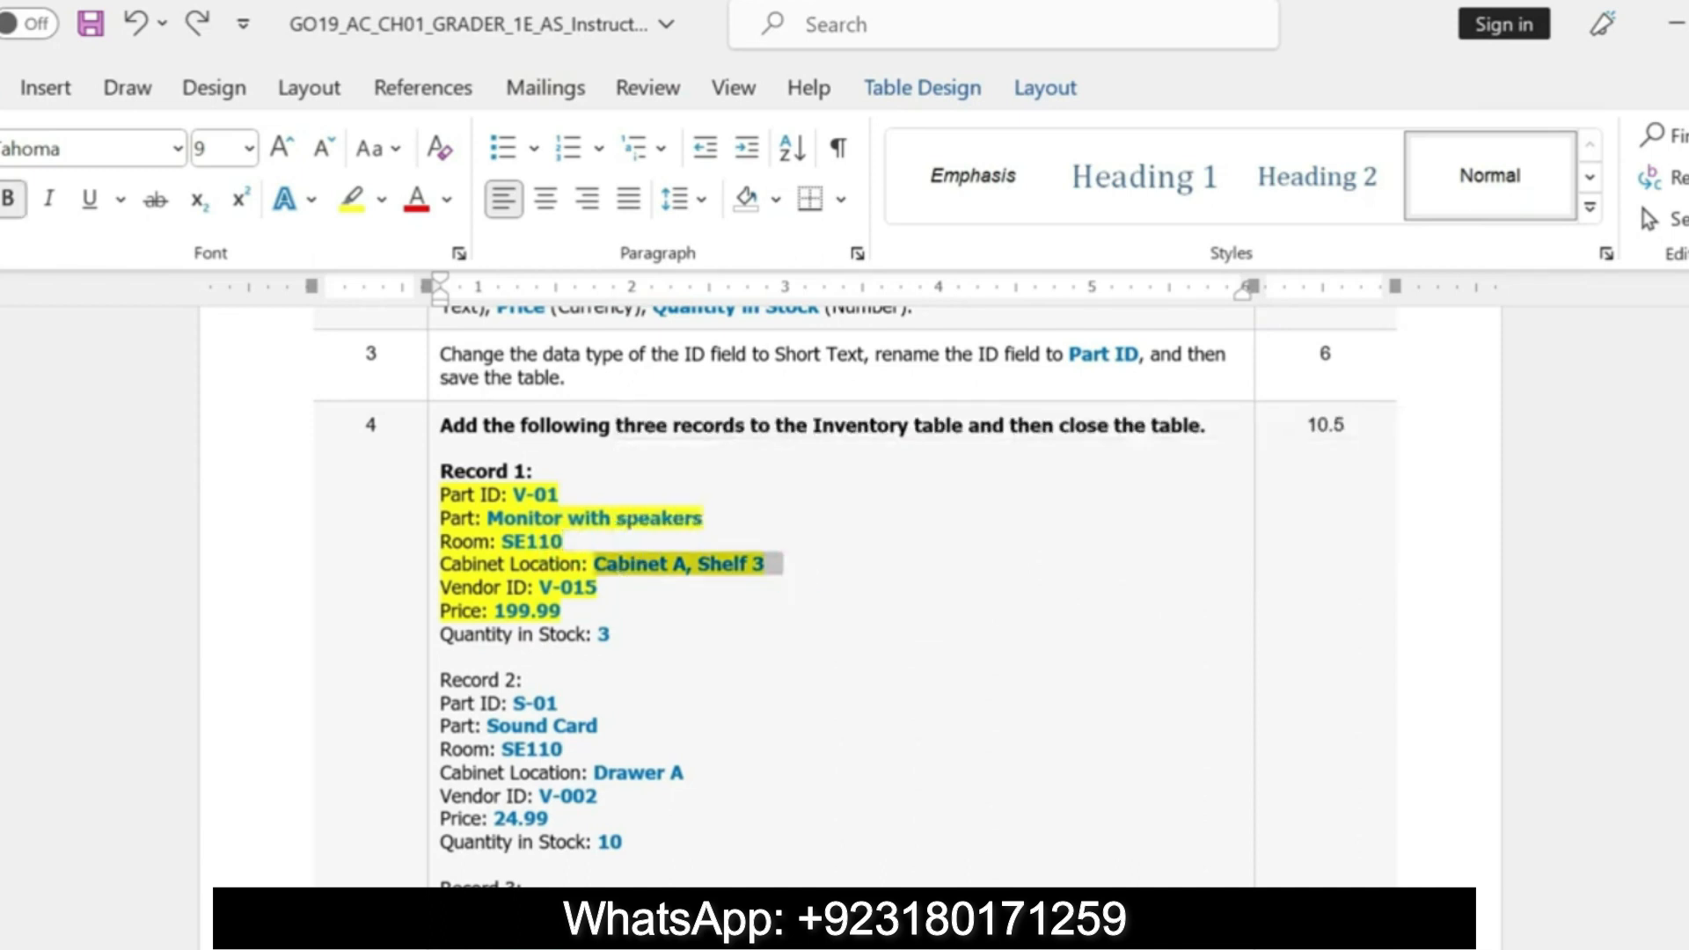
key(alt+Tab)
click(621, 683)
drag(621, 684, 431, 692)
key(ctrl+v)
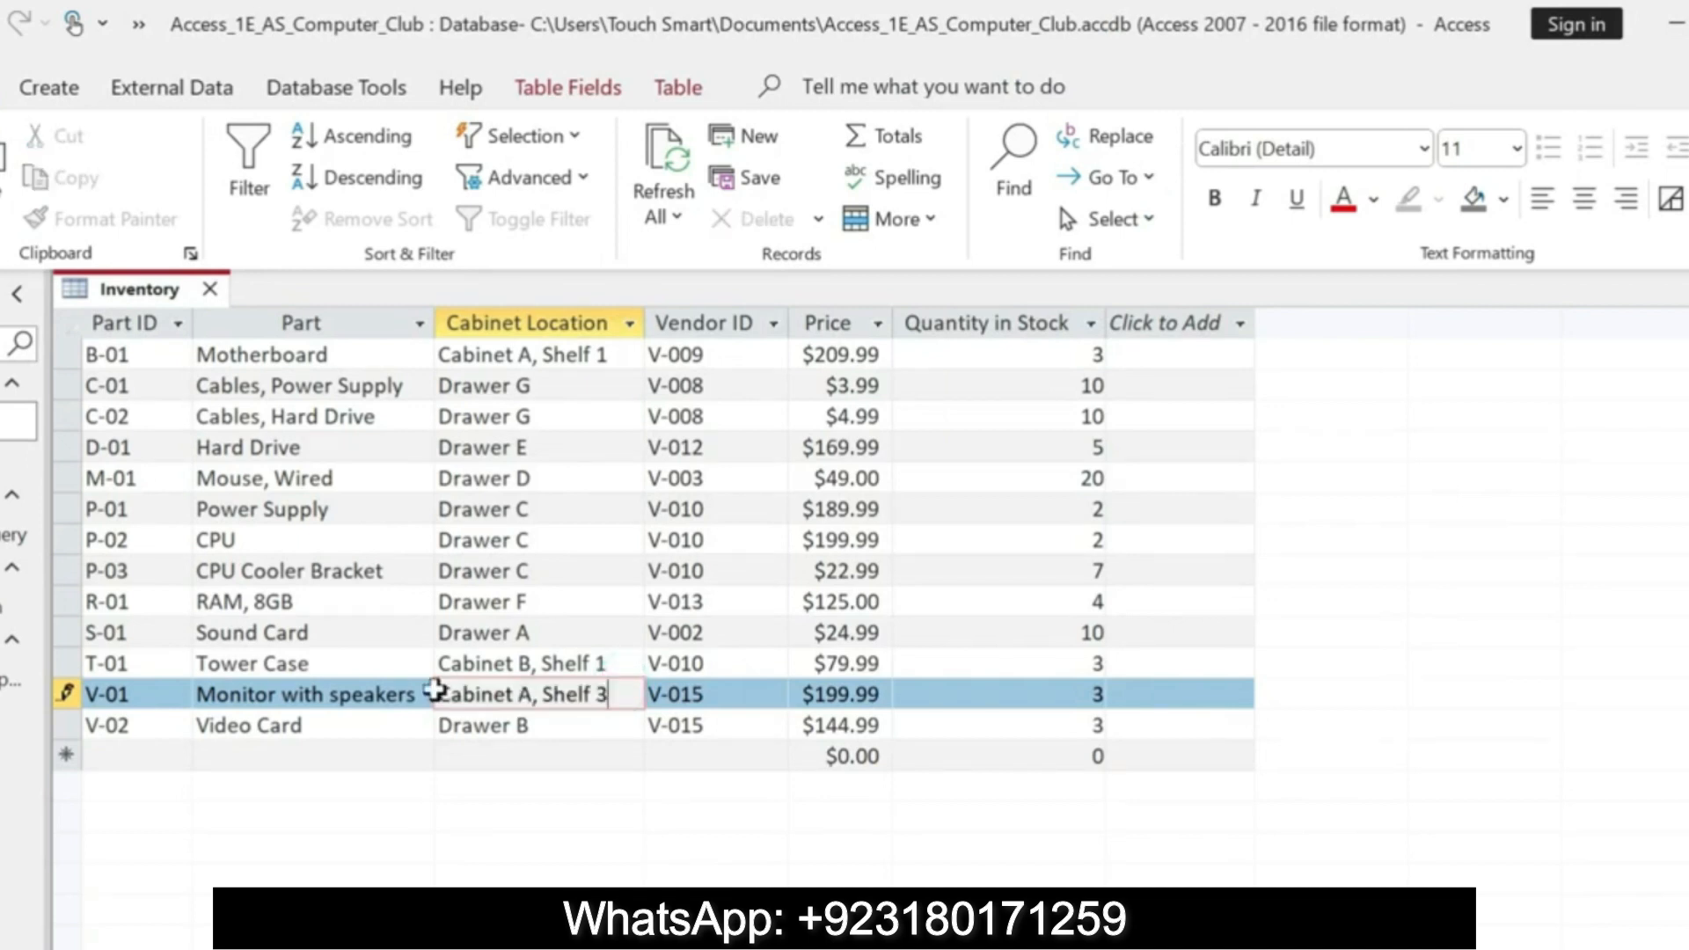
key(Tab)
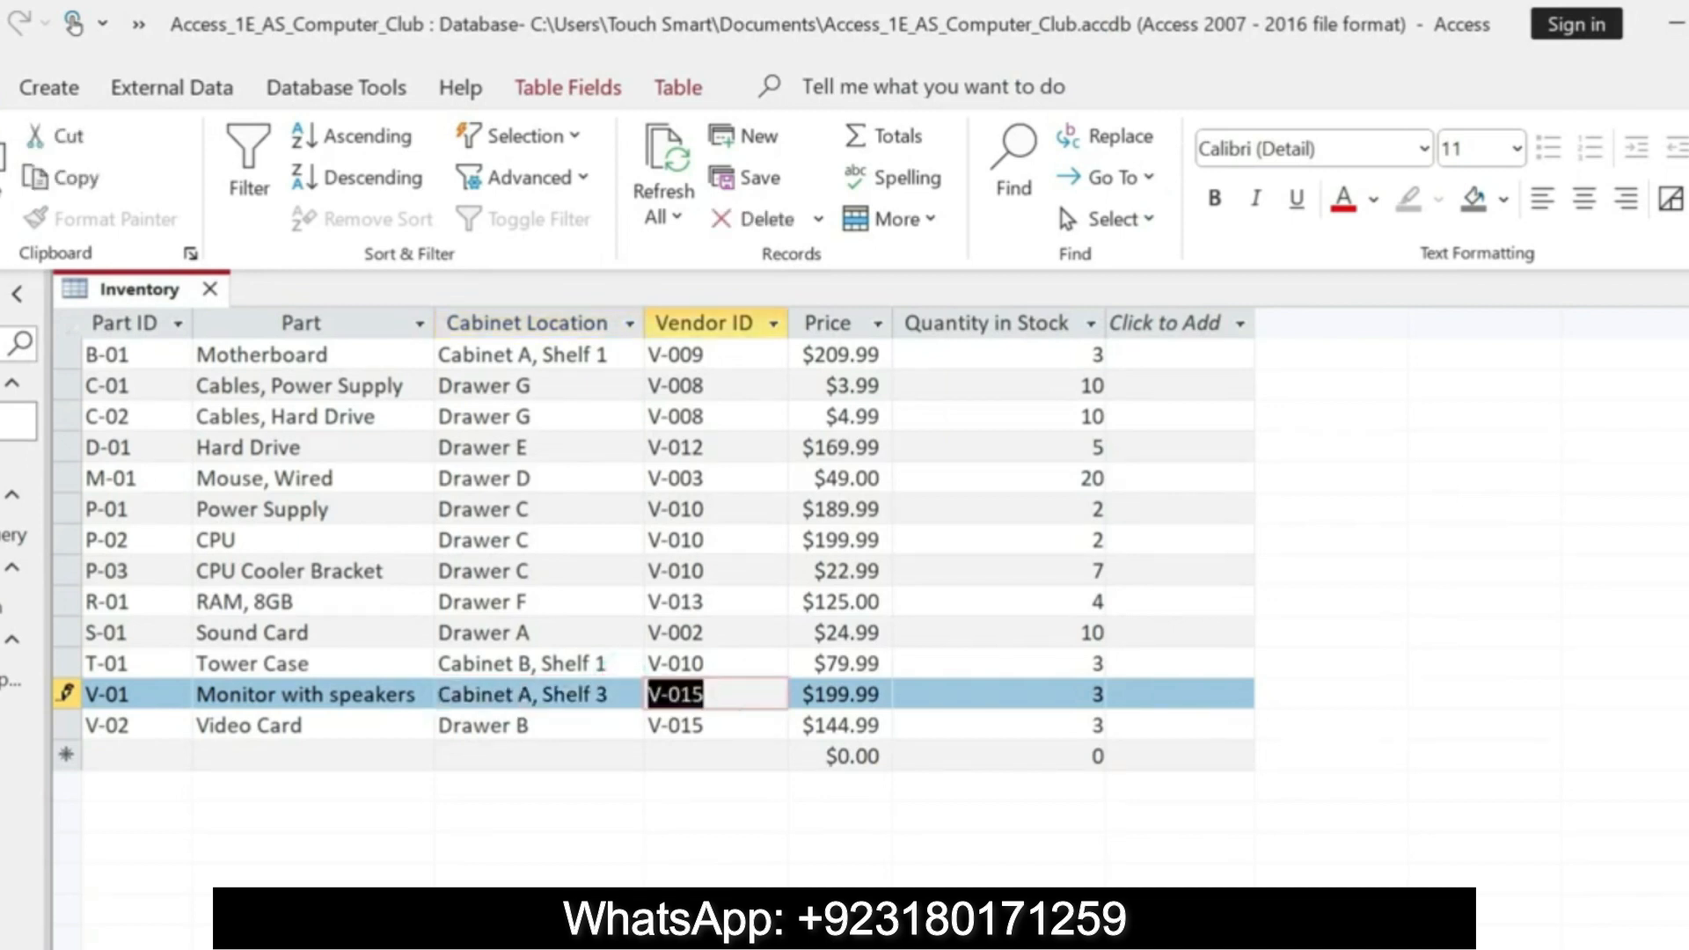
- Copy Vendor ID V-015 from Record 1 in Word and undo the stray paste and line break there
key(alt+Tab)
drag(597, 587, 539, 587)
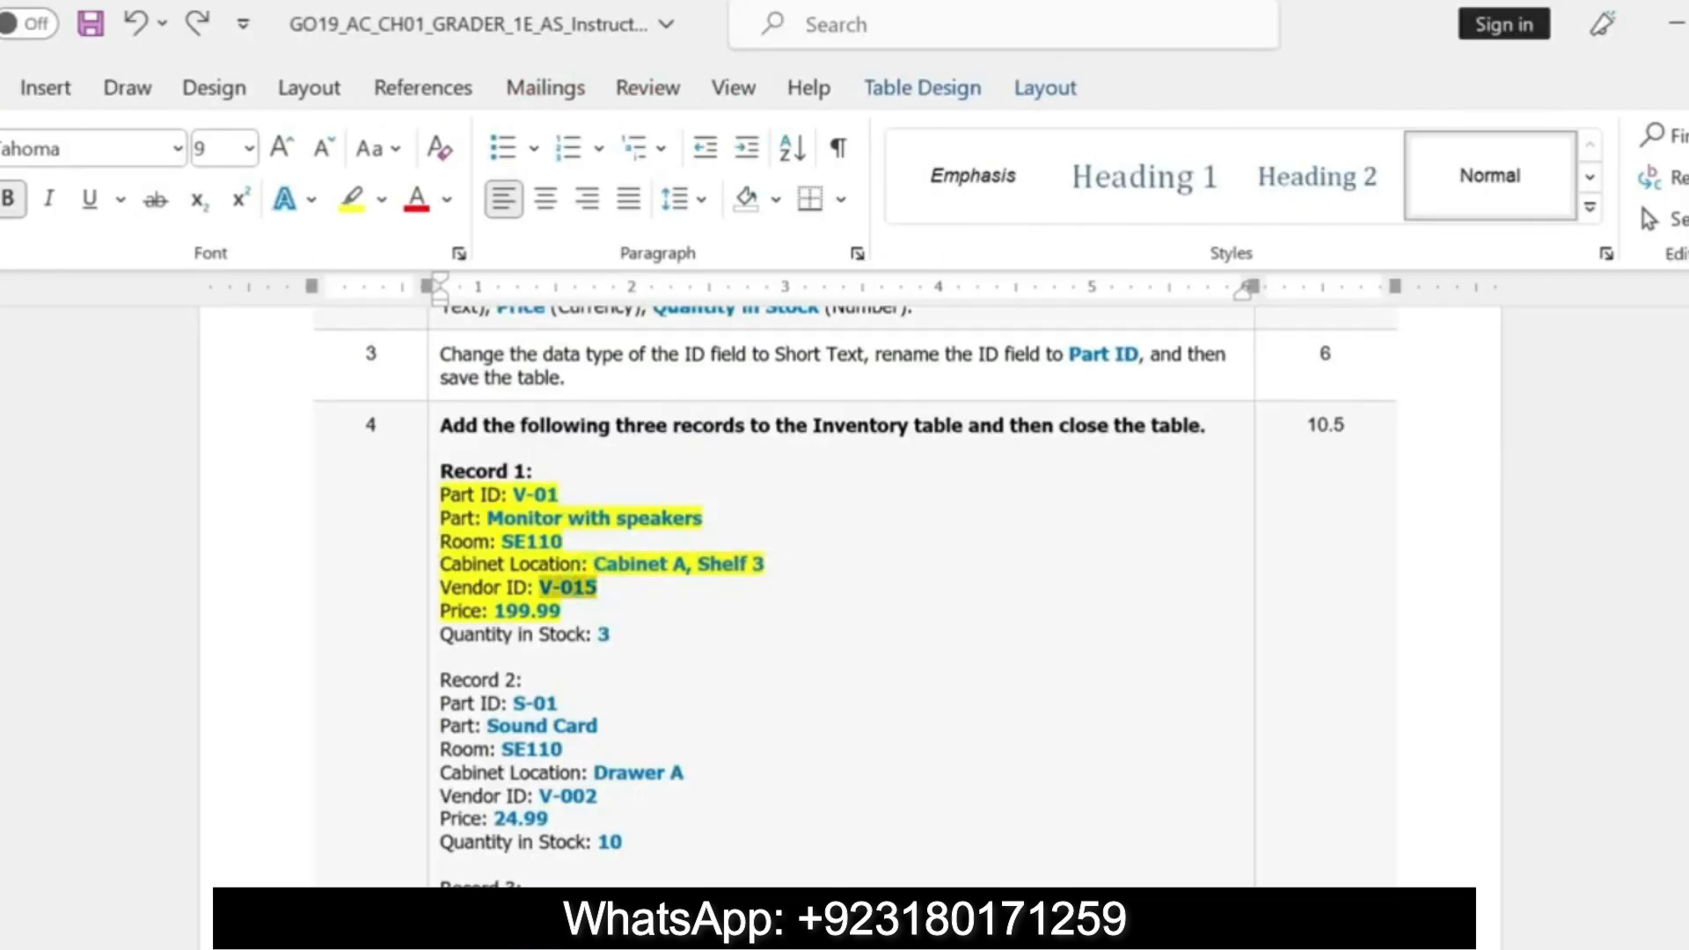
key(ctrl+c)
key(ctrl+v)
key(Return)
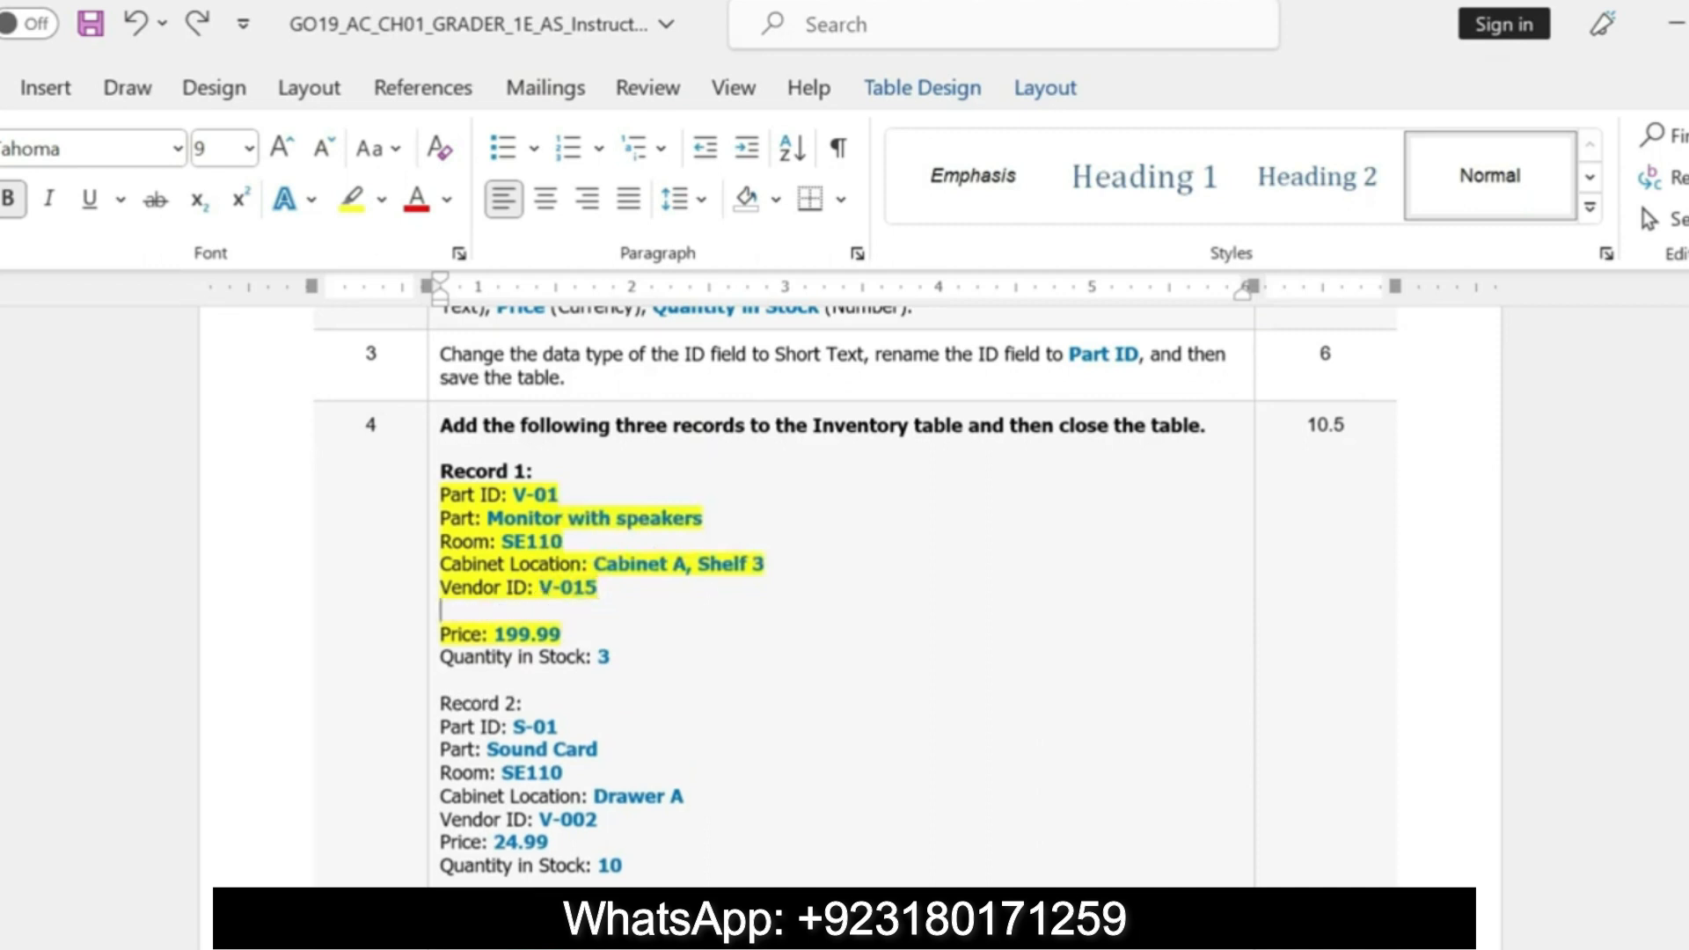
key(ctrl+z)
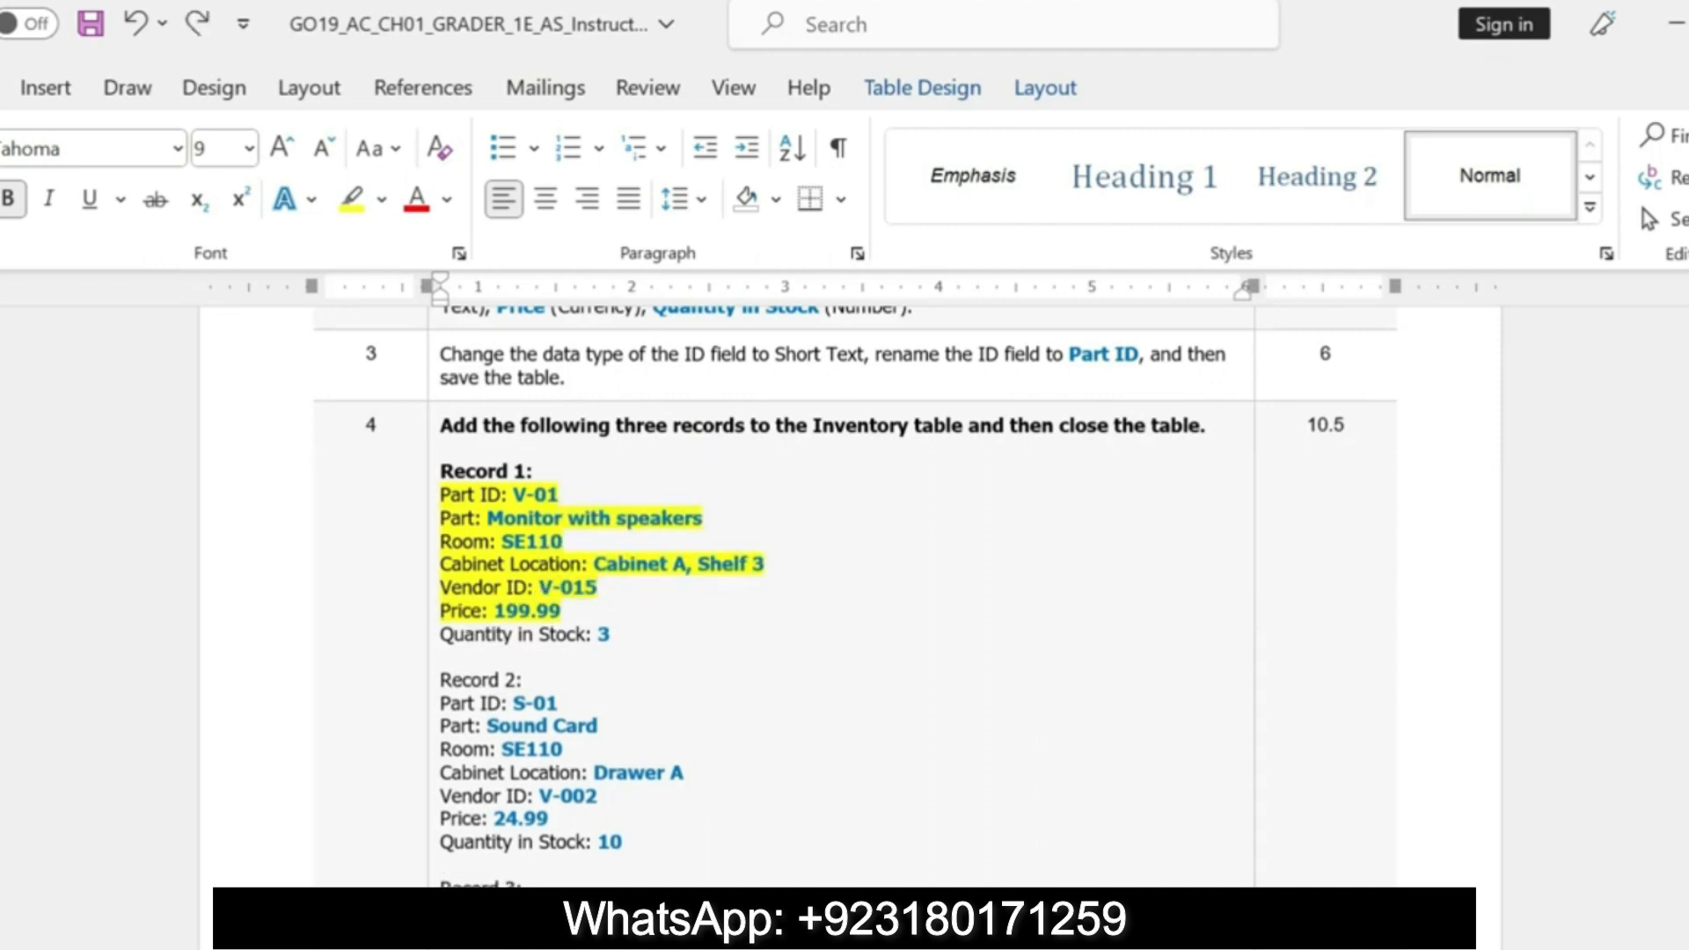
- Go to the blank new record in Access, and in Word undo Record 1's highlight and highlight all of Record 3 in yellow
scroll(845, 599, down, 3)
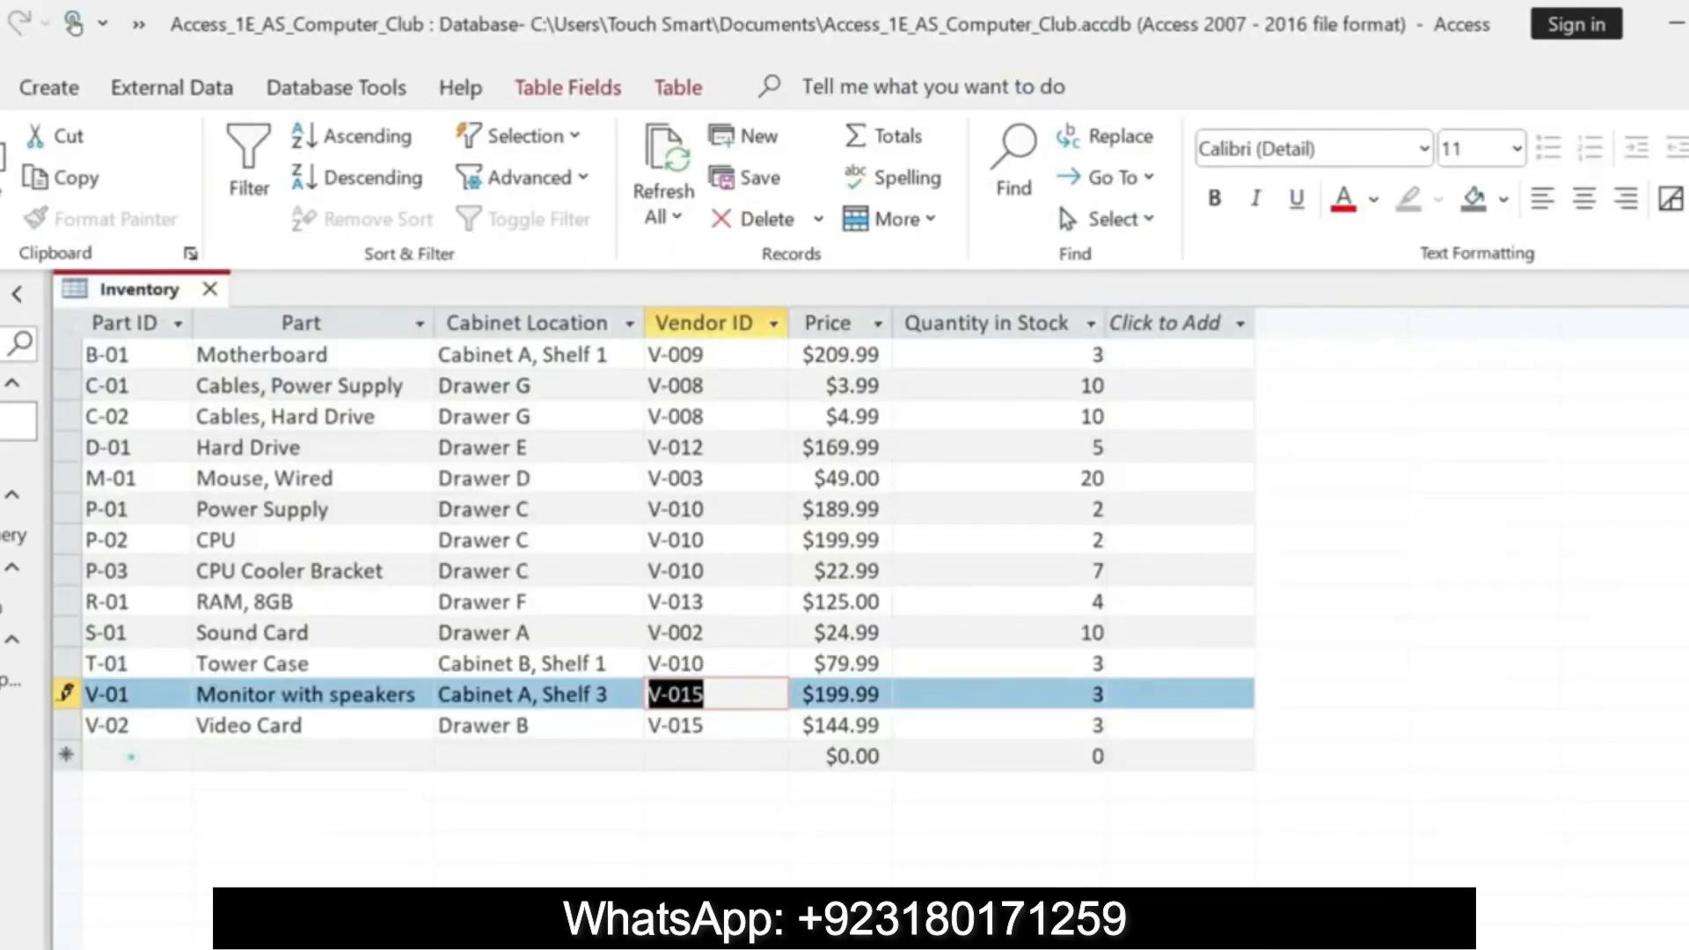
click(130, 756)
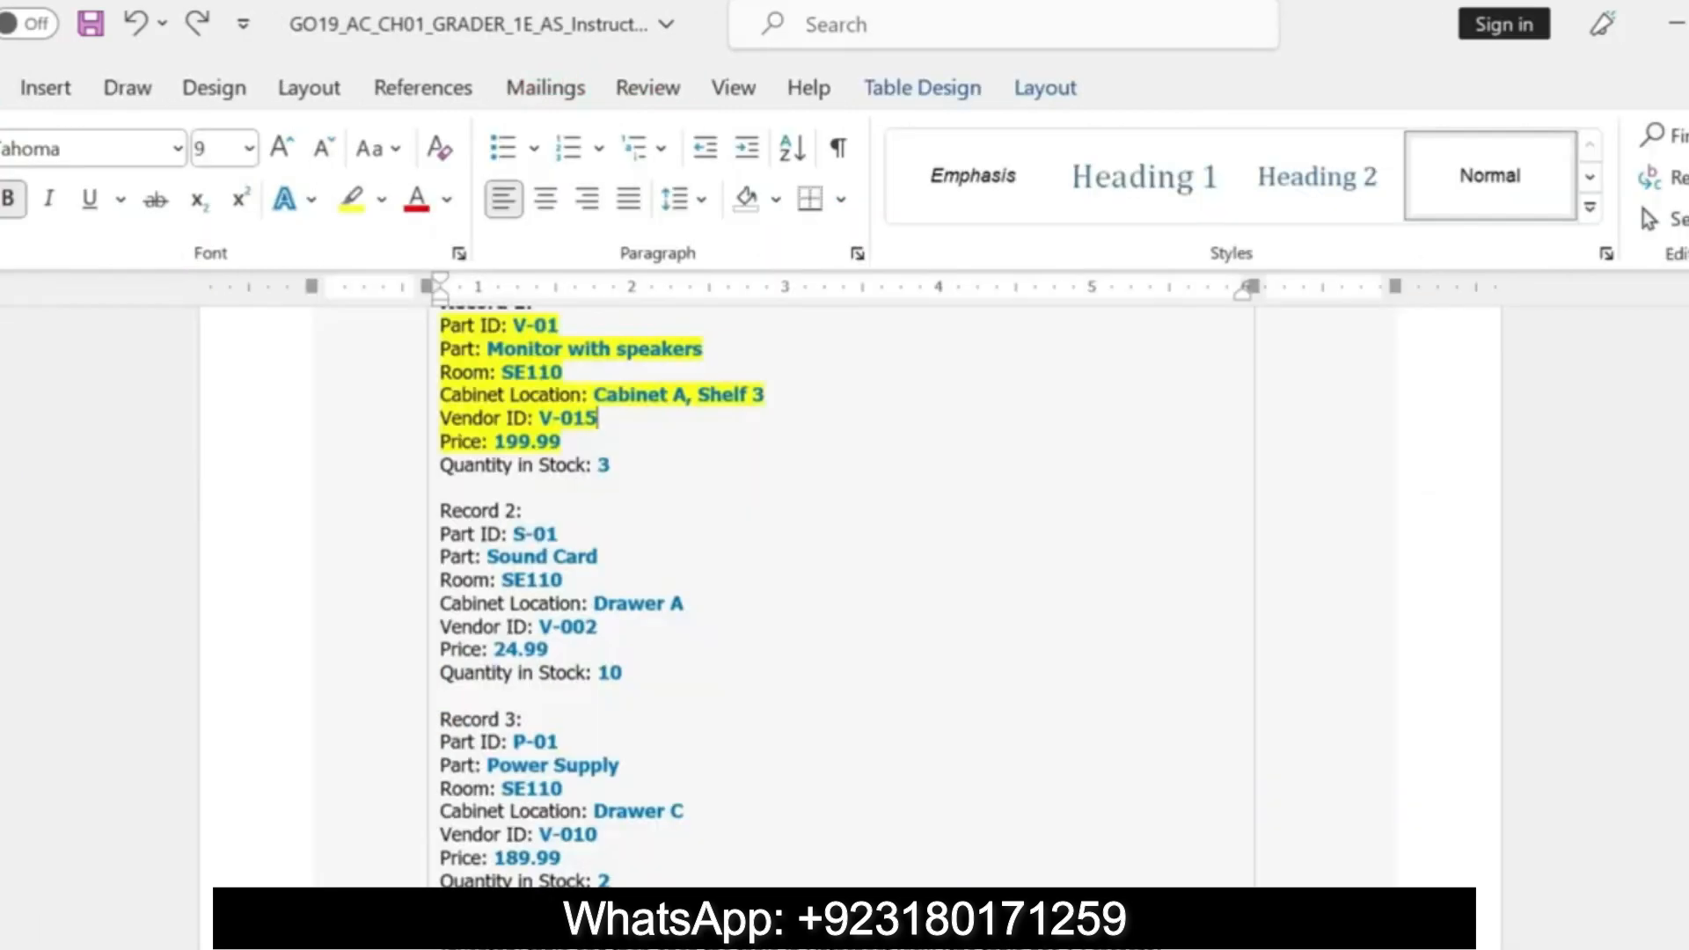
key(ctrl+z)
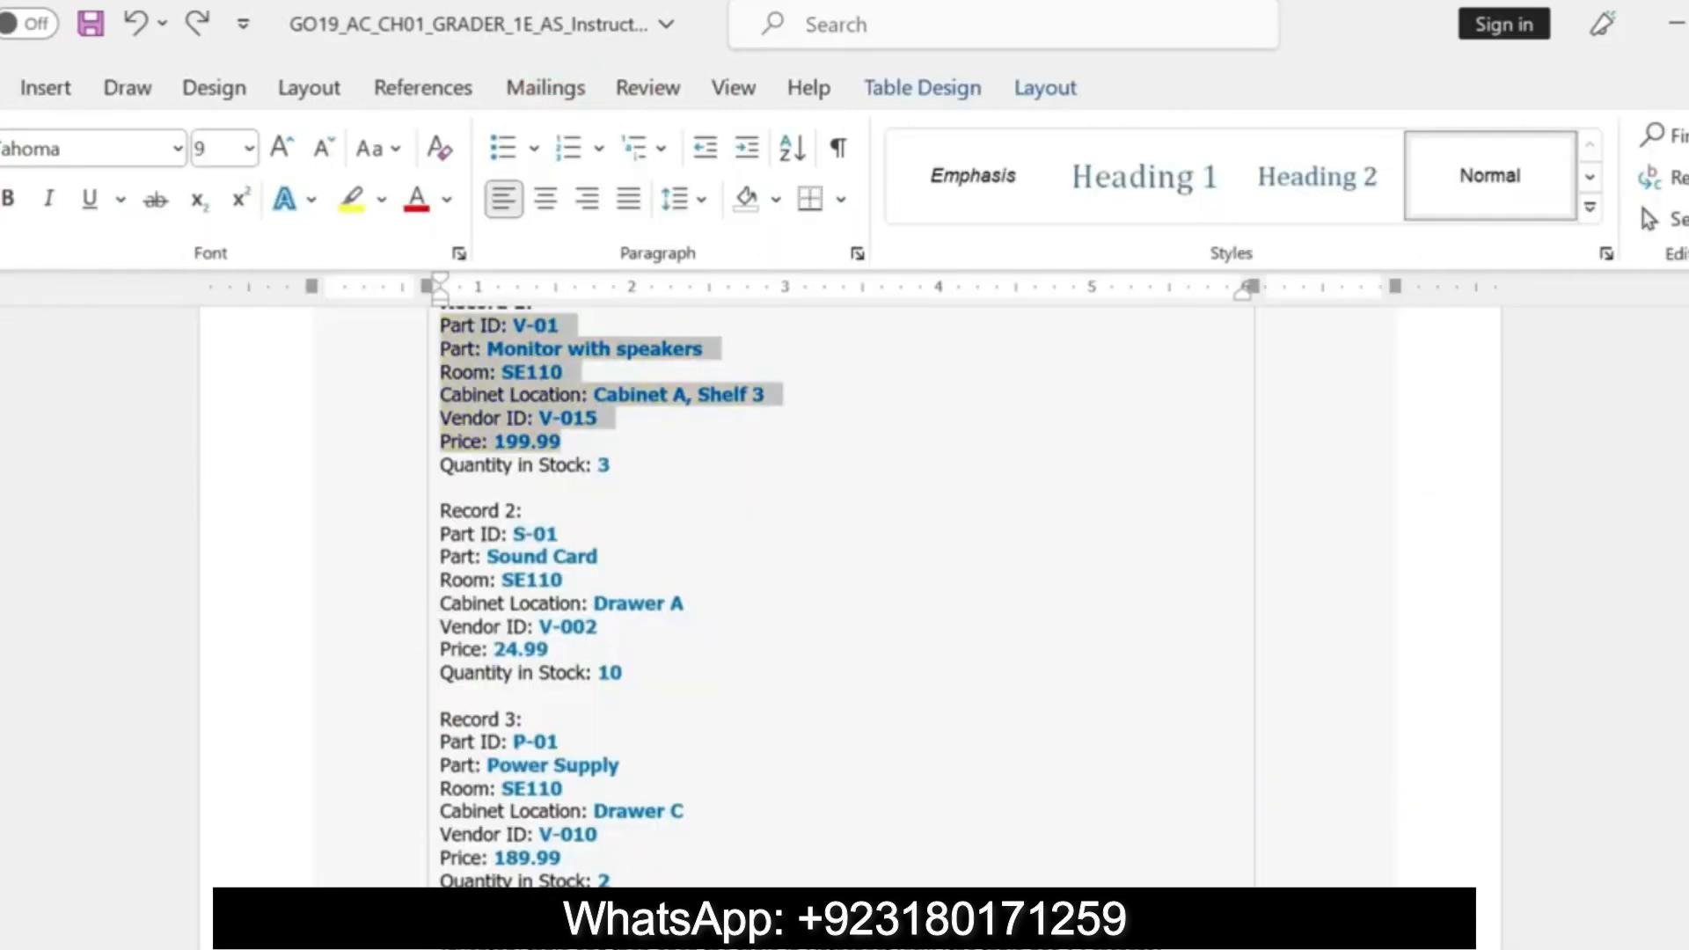
drag(442, 718, 609, 879)
click(762, 818)
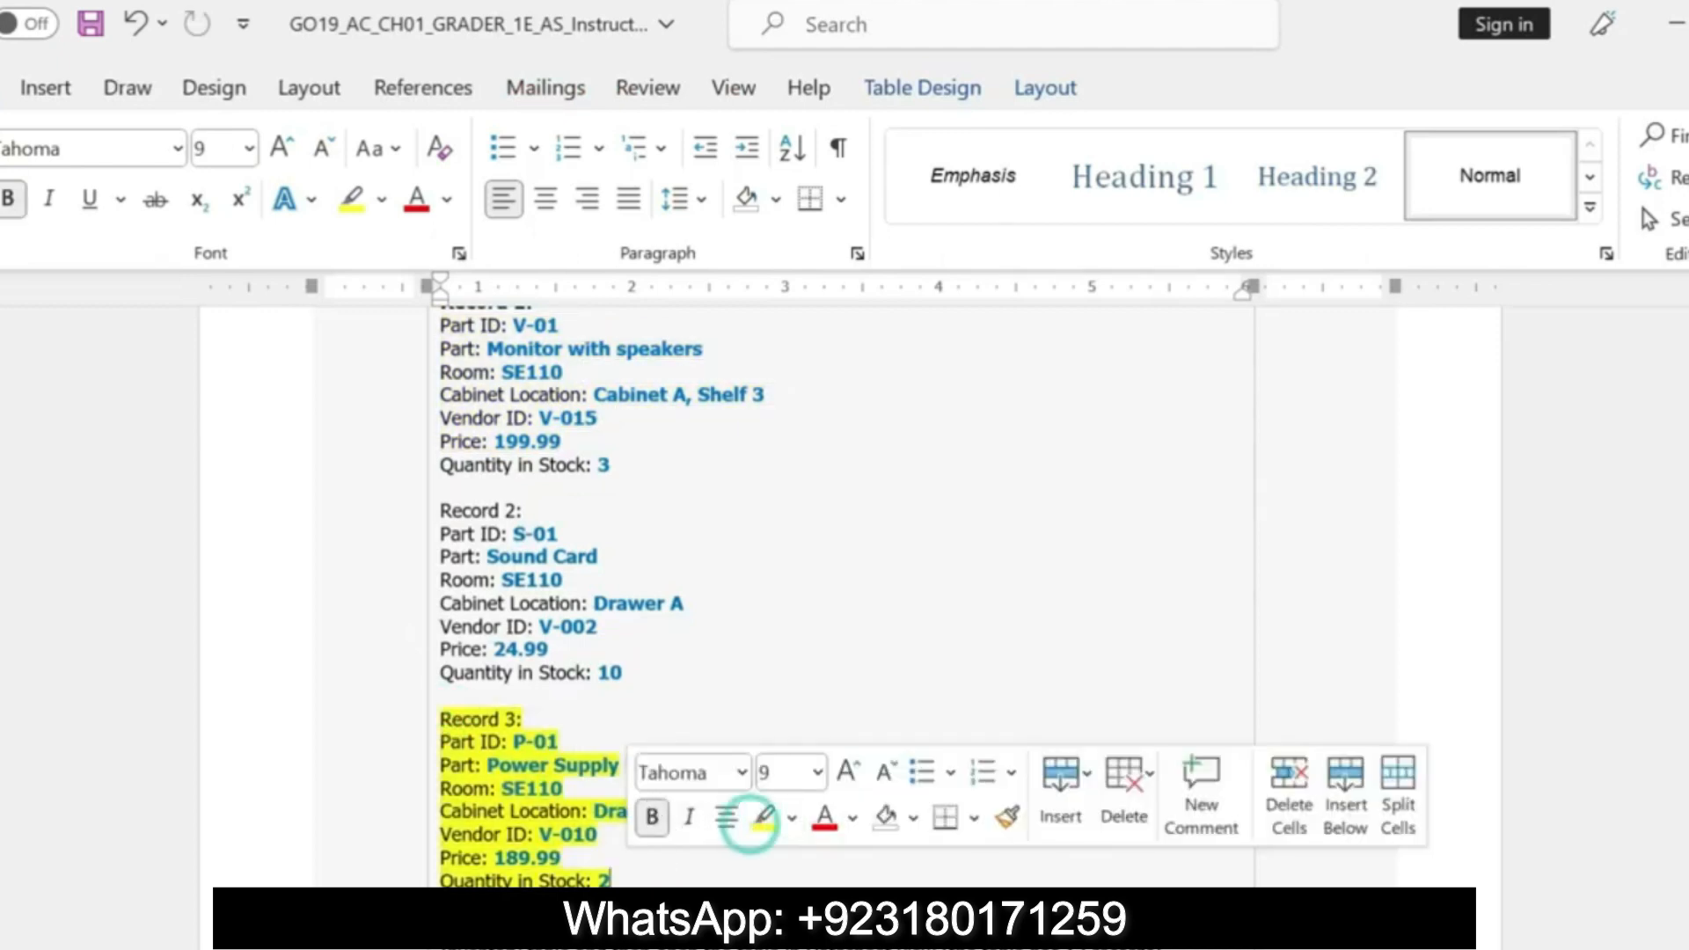
- Copy Part ID P-01 from Record 3 in Word and paste it as the new Inventory record's Part ID in Access
drag(560, 742, 513, 741)
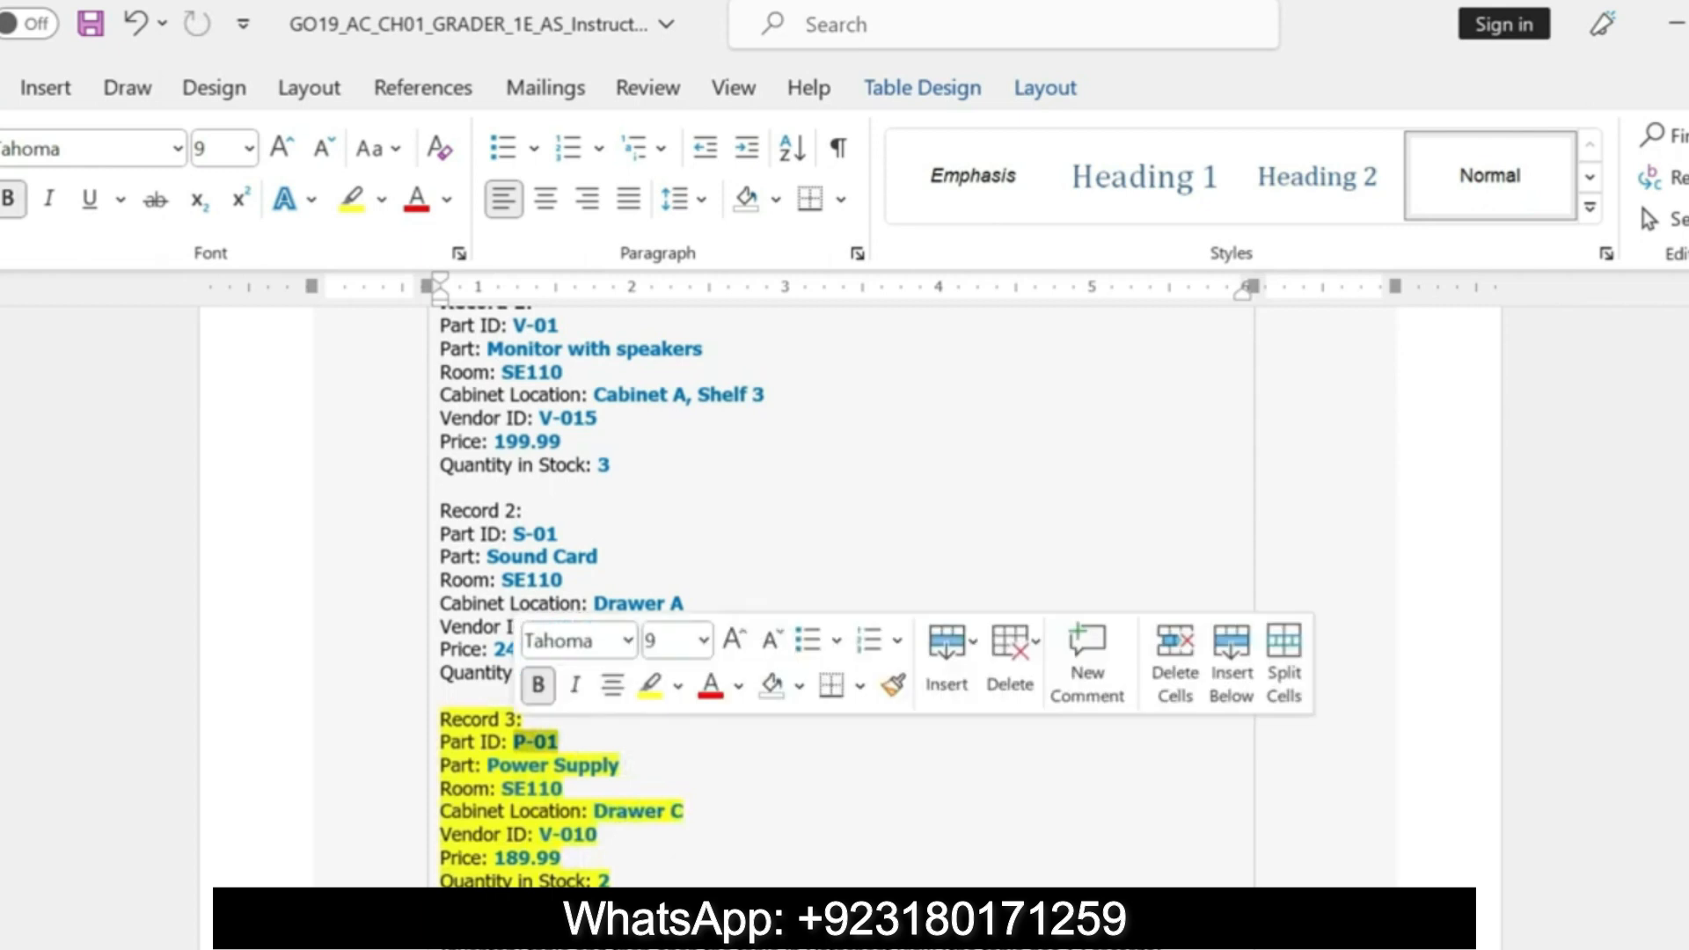
key(alt+Tab)
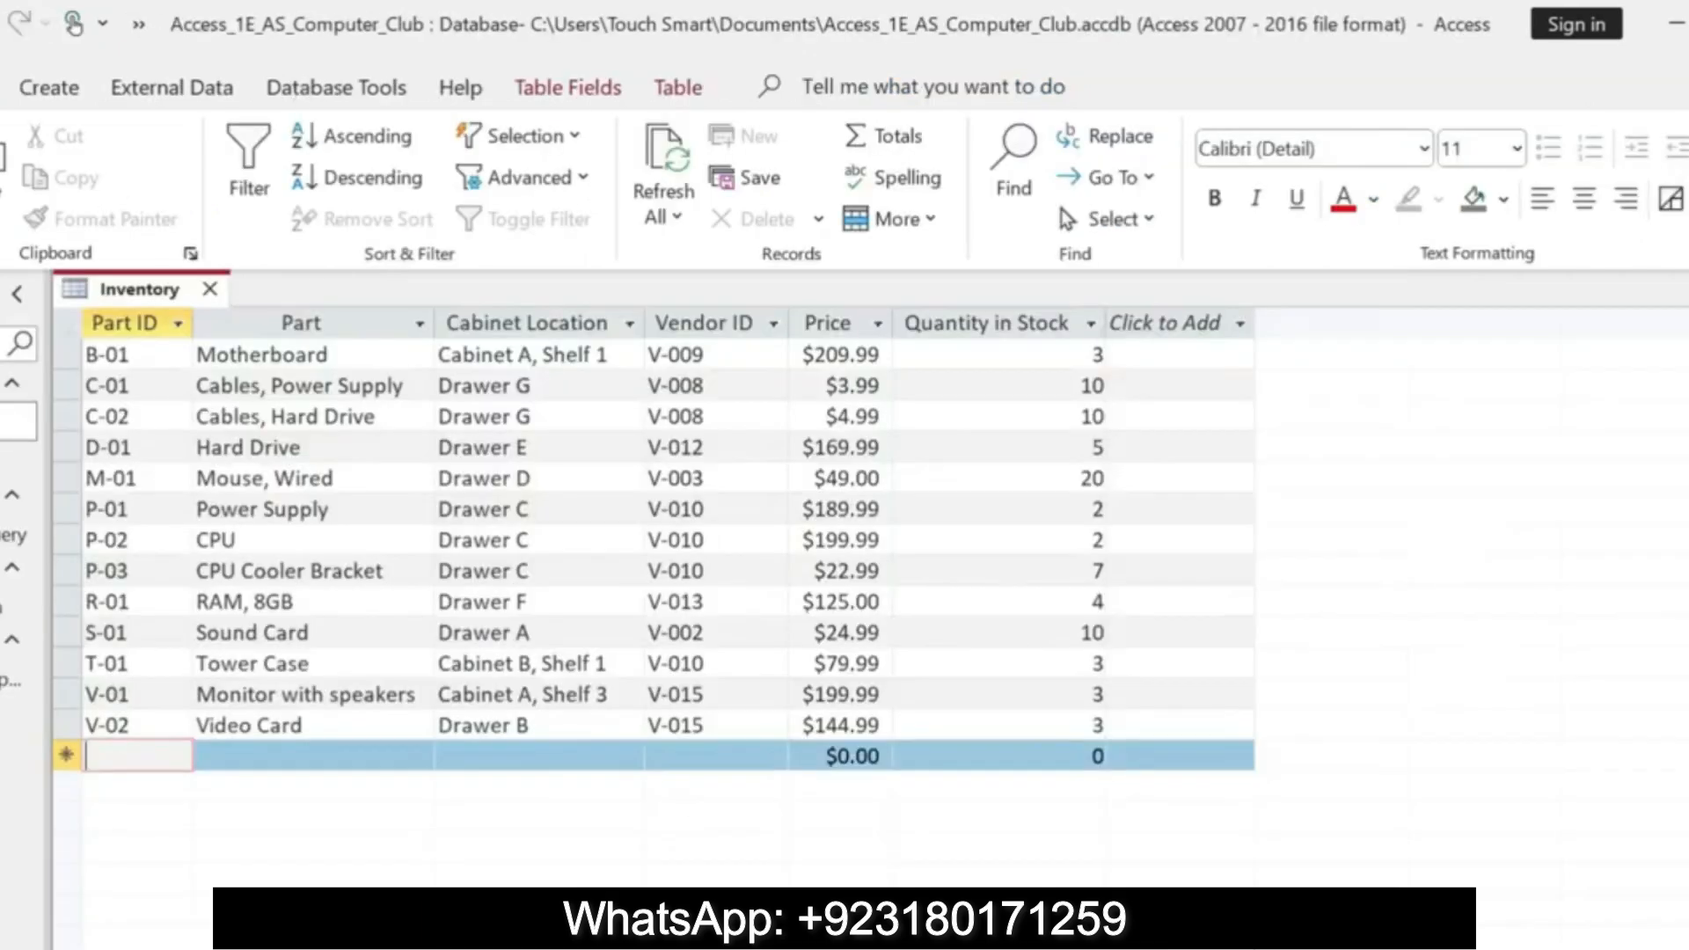
key(ctrl+v)
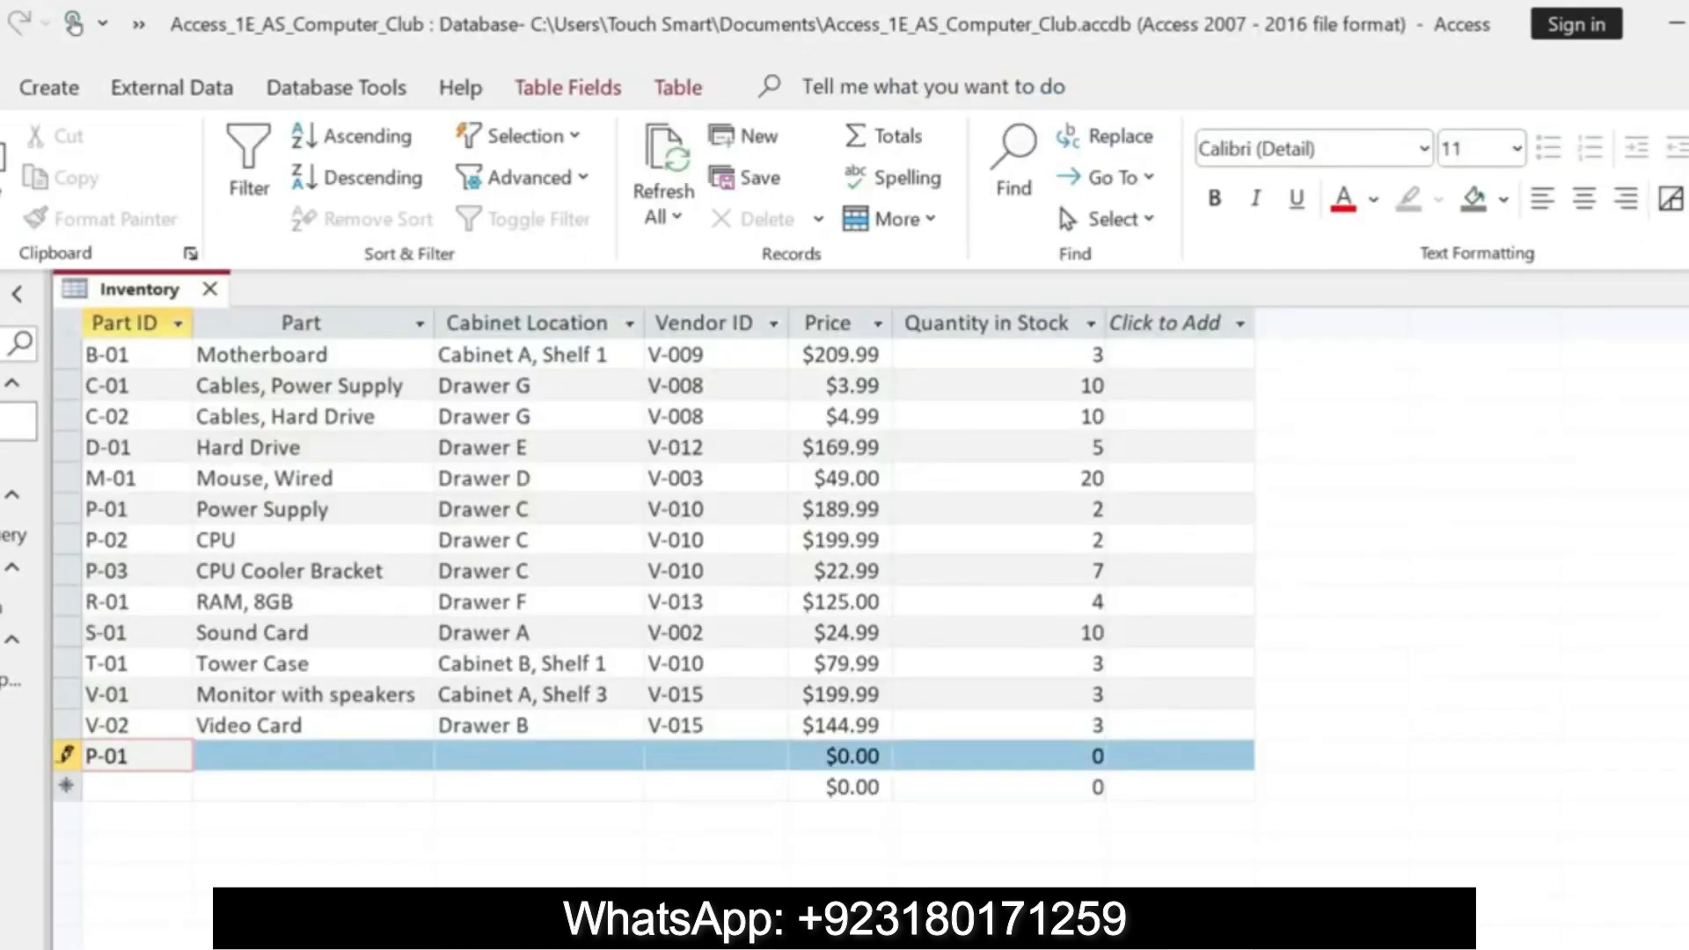
key(Tab)
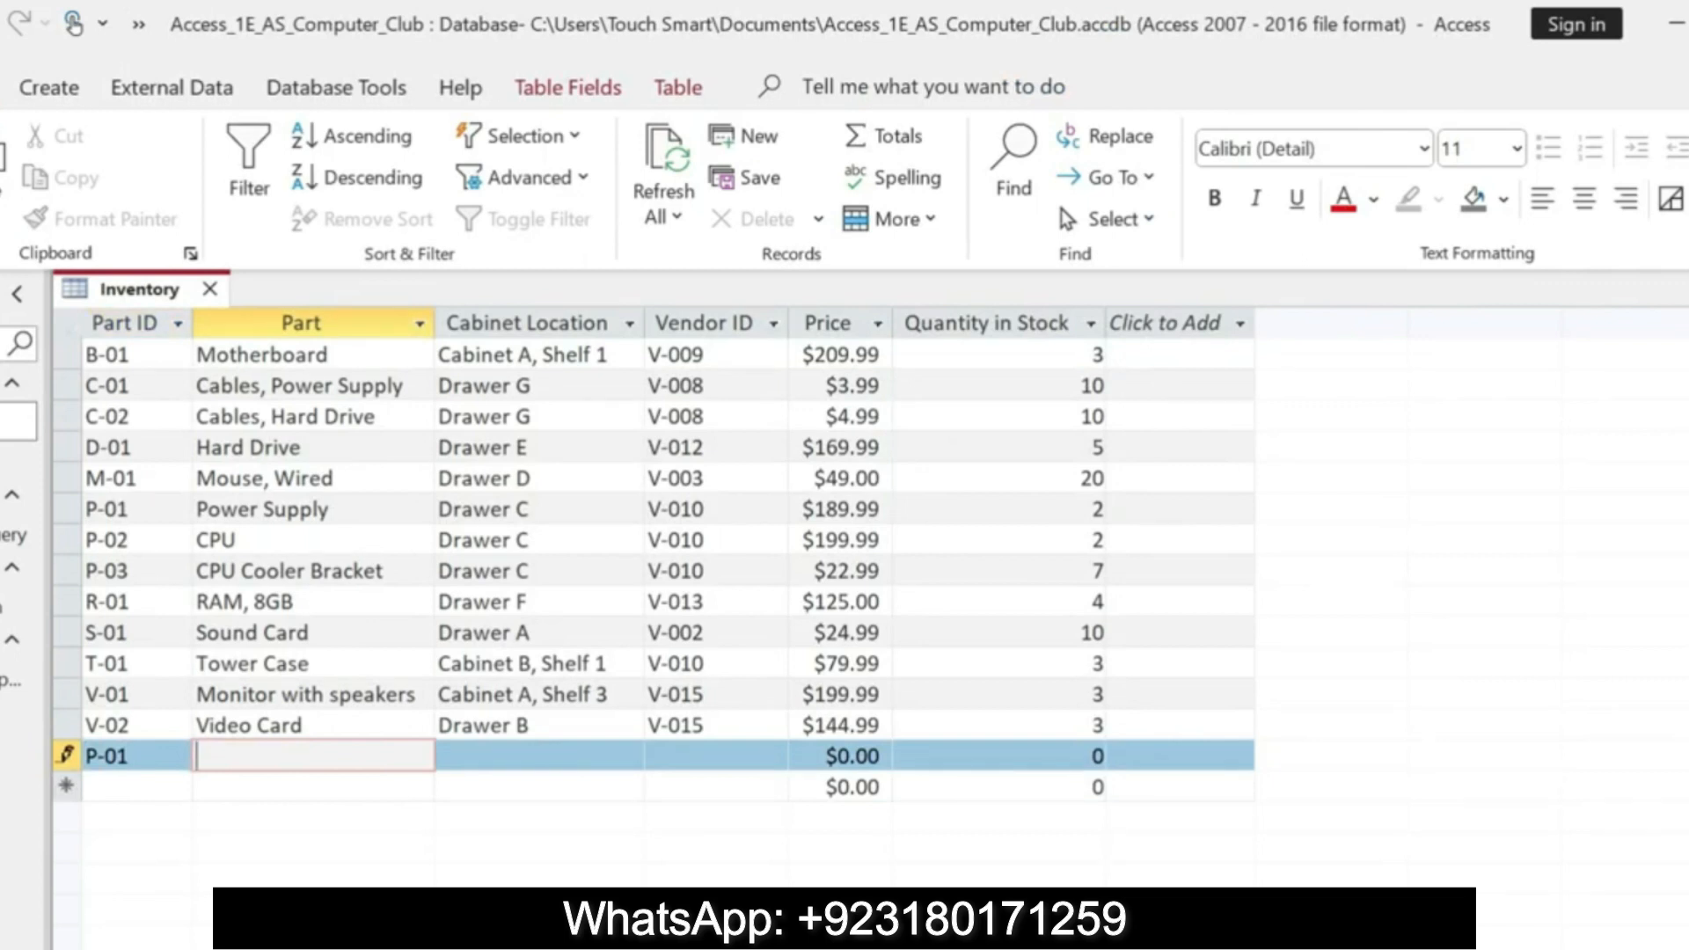
- Copy Power Supply from Record 3 in Word, undo the stray paste there, and paste it as the new record's Part in Access
key(alt+Tab)
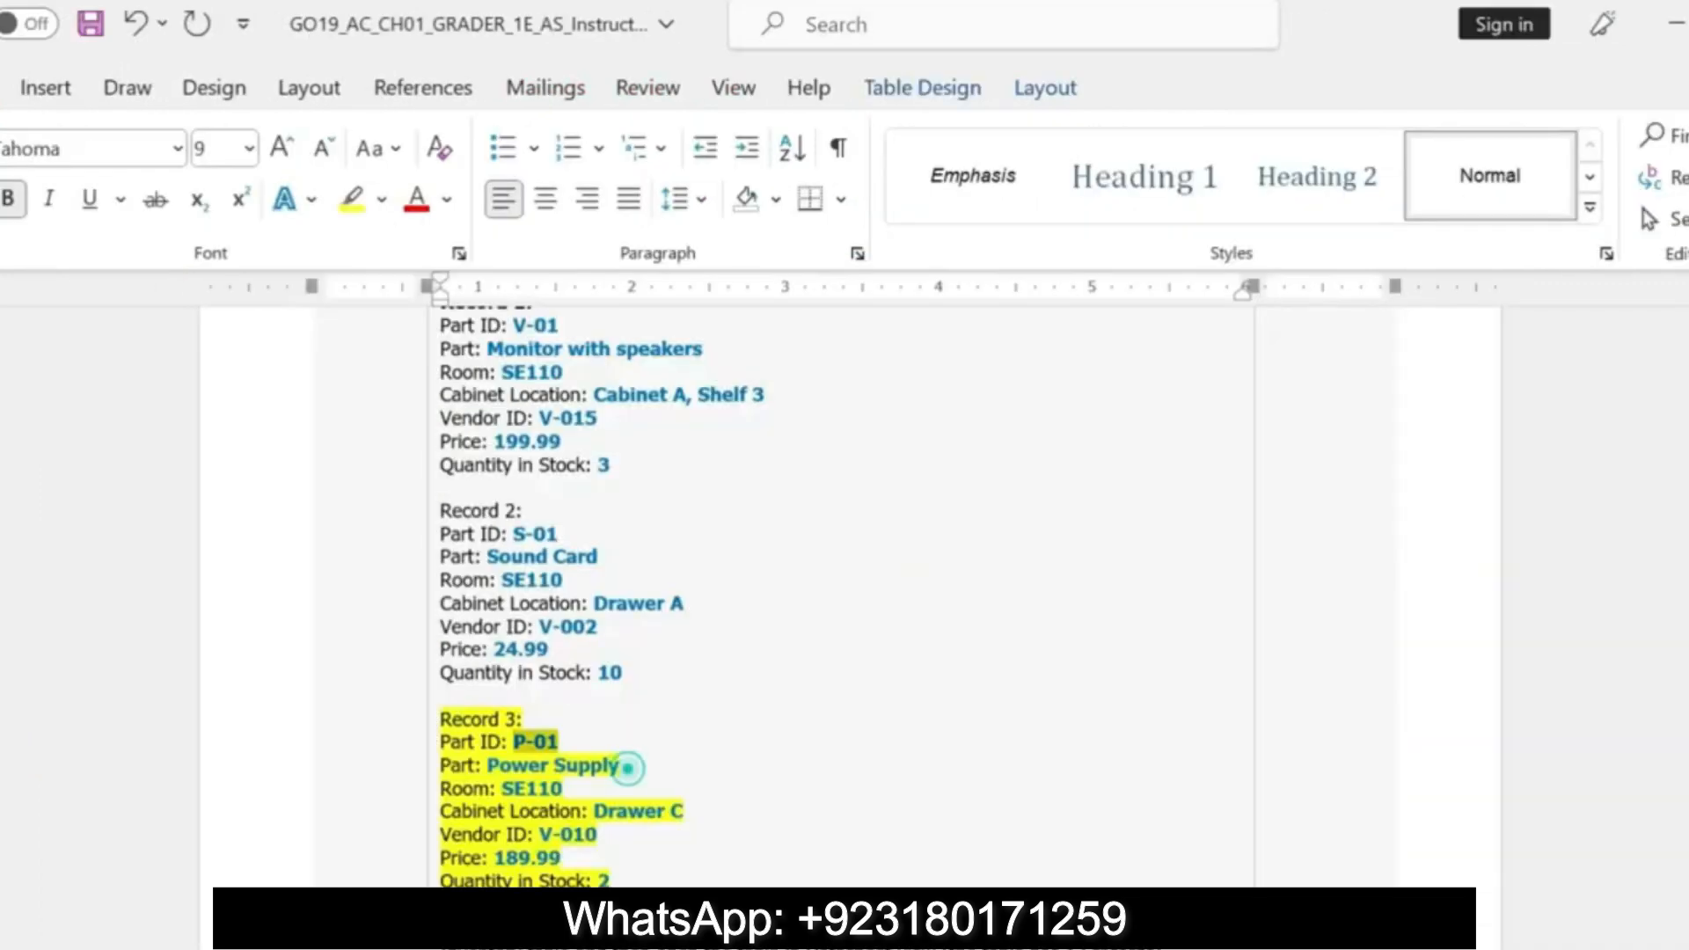
drag(621, 765, 487, 766)
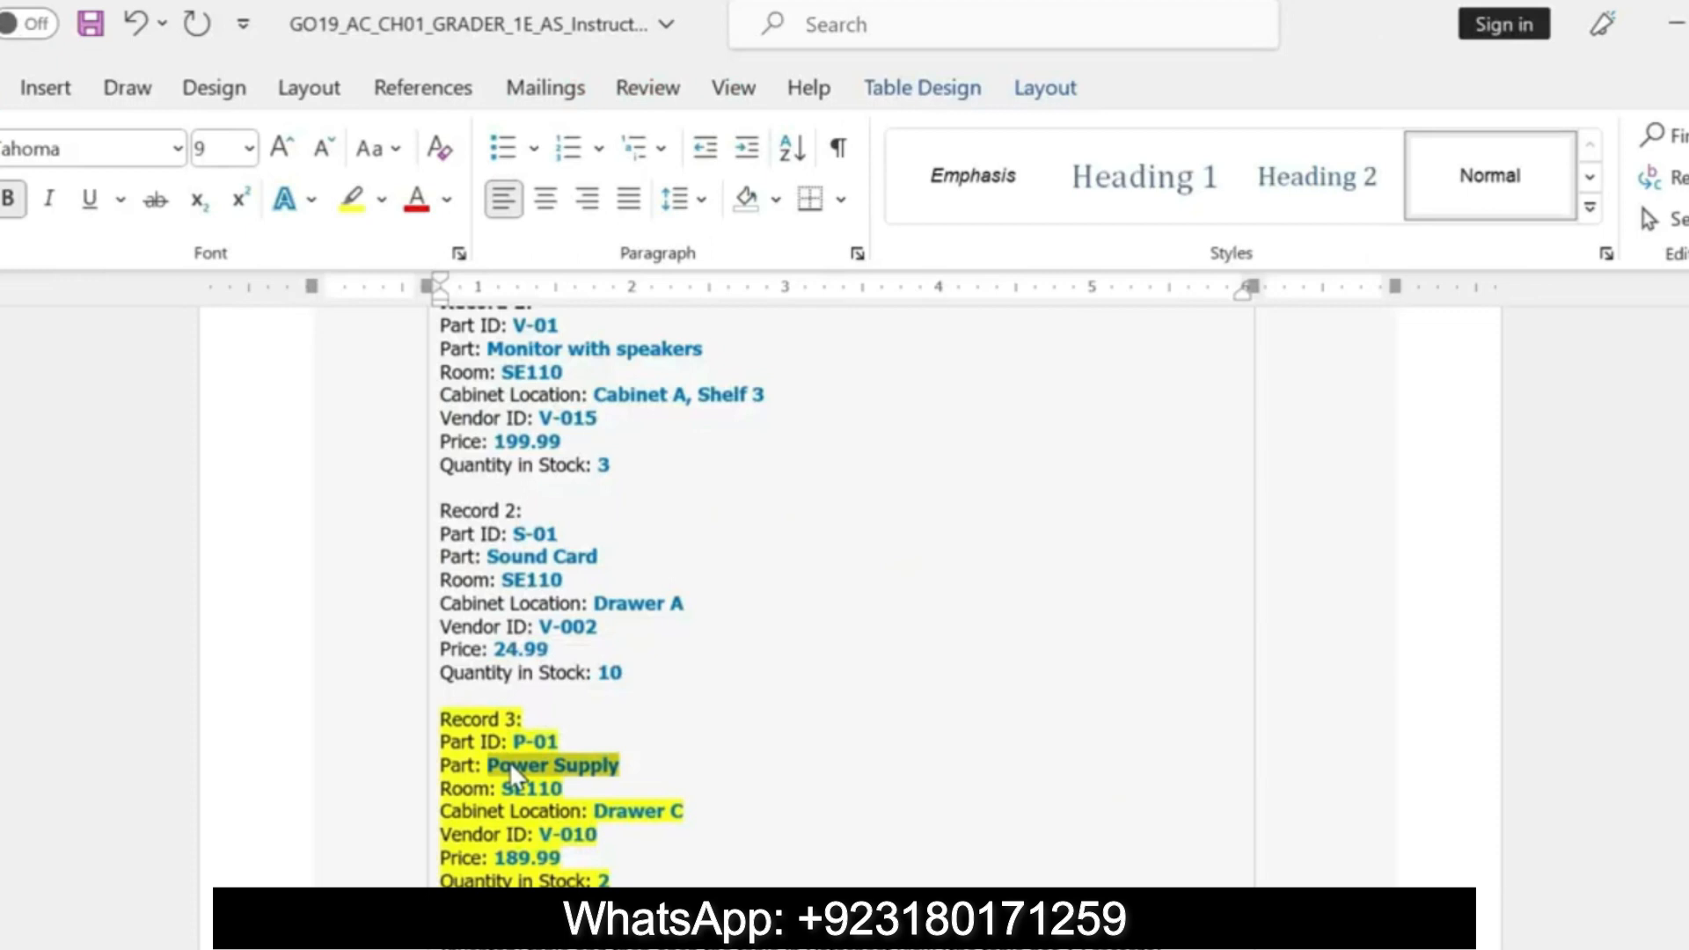
key(ctrl+v)
key(Return)
key(ctrl+z)
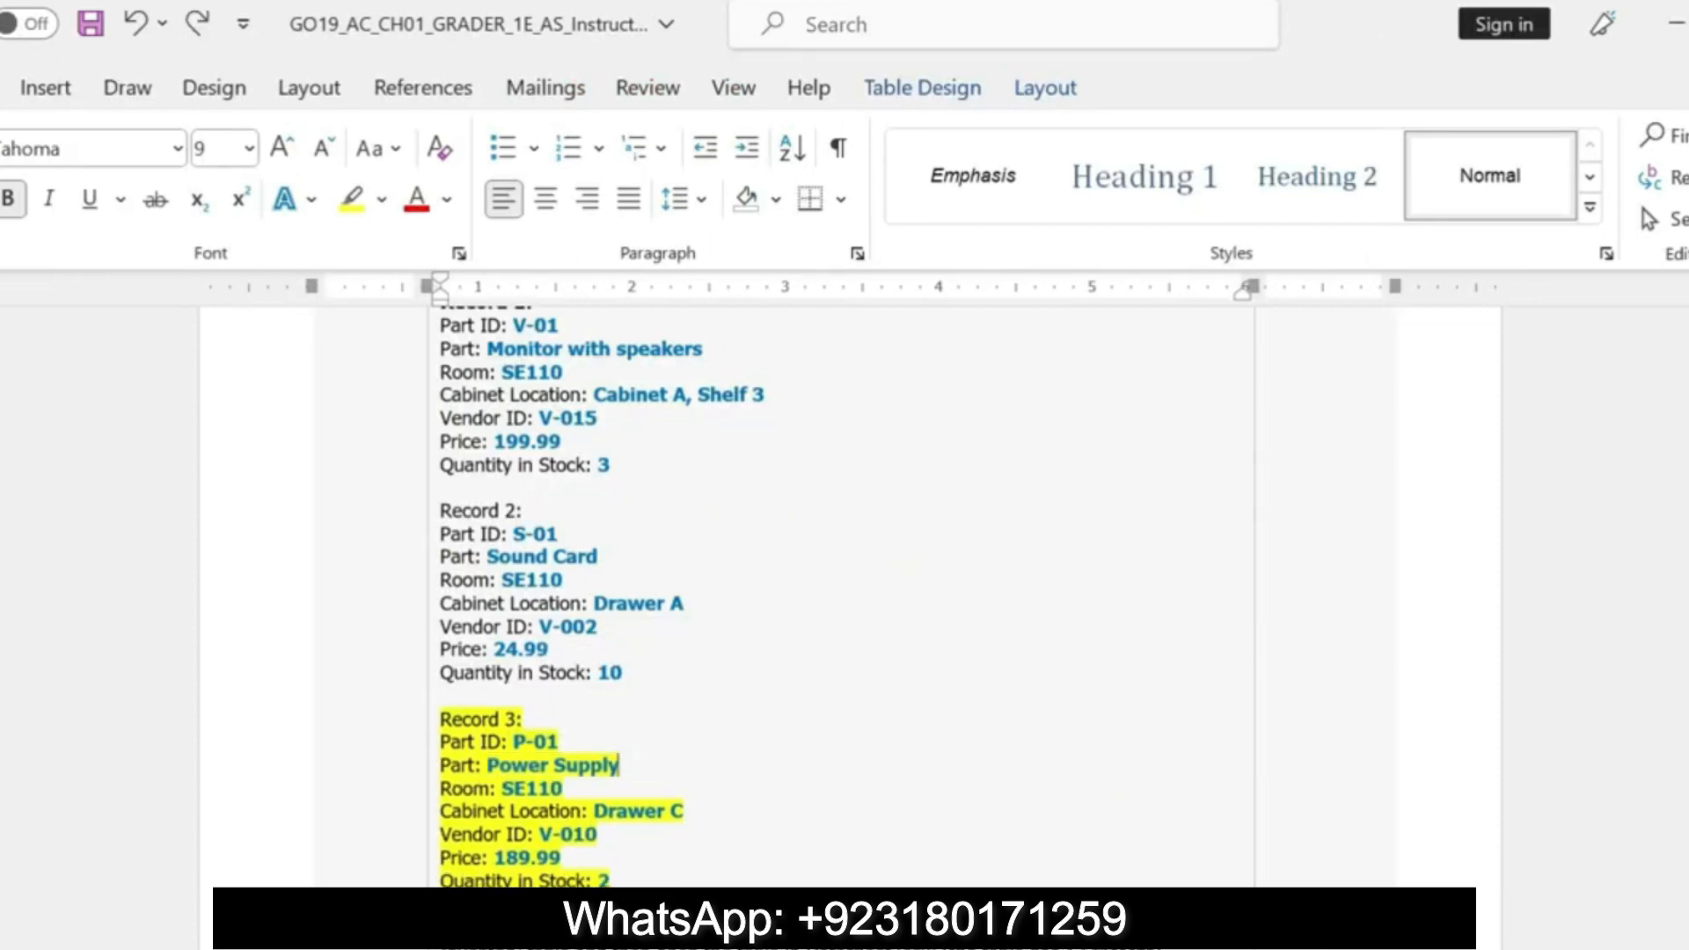
key(alt+Tab)
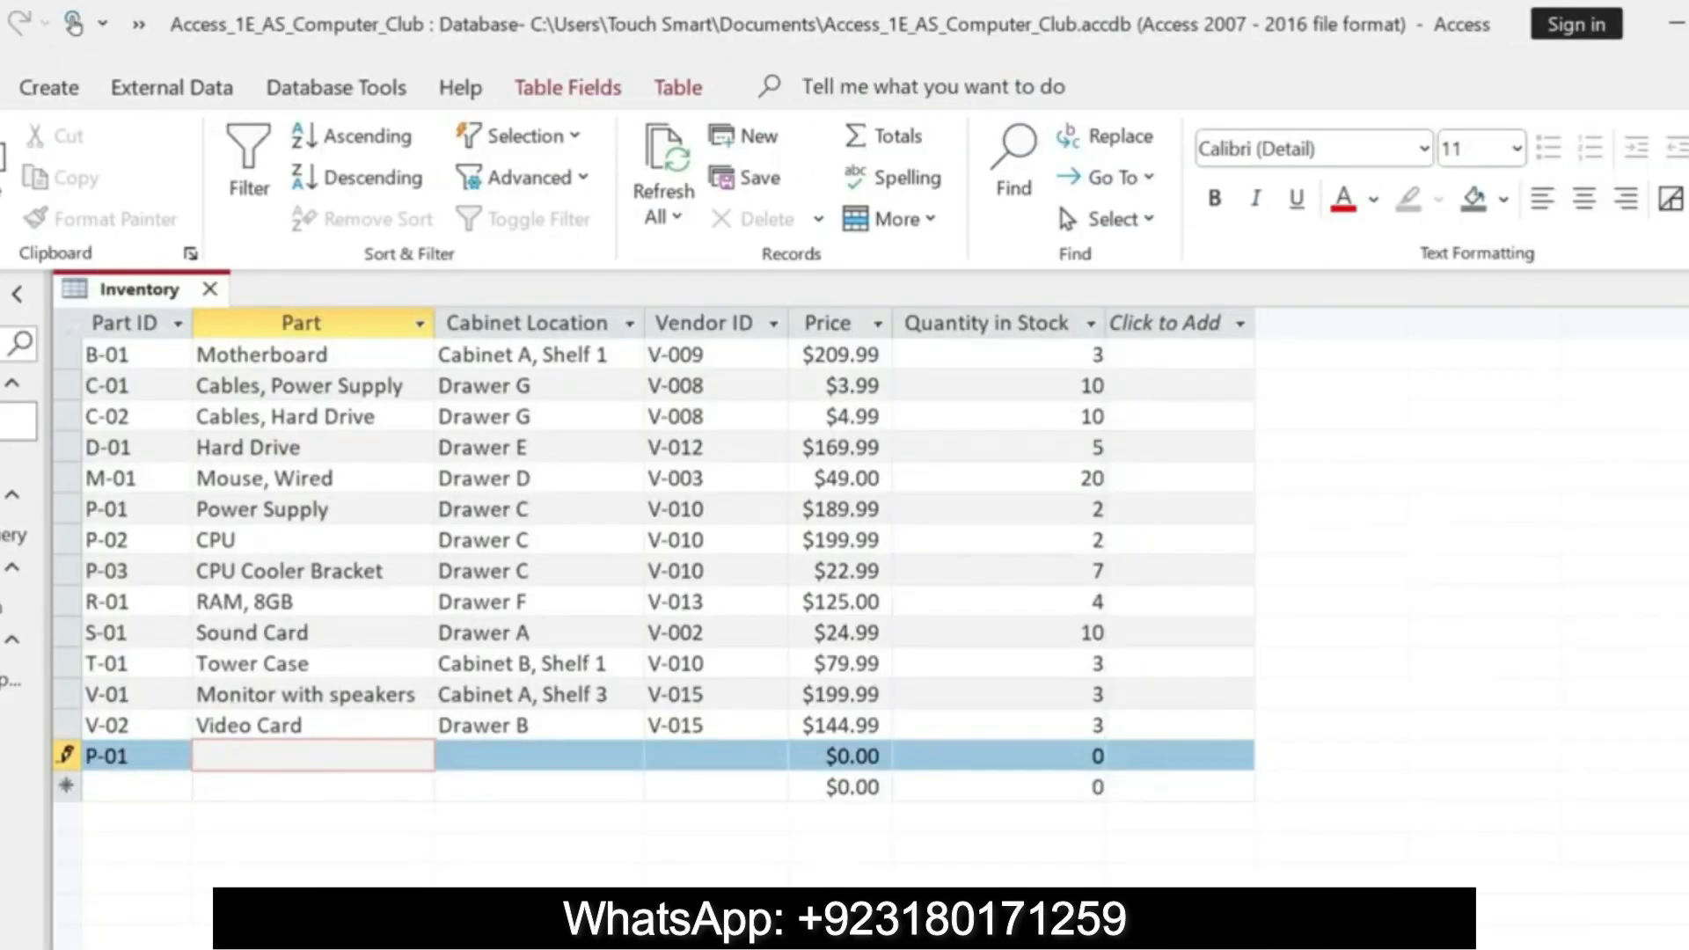
key(ctrl+v)
key(Tab)
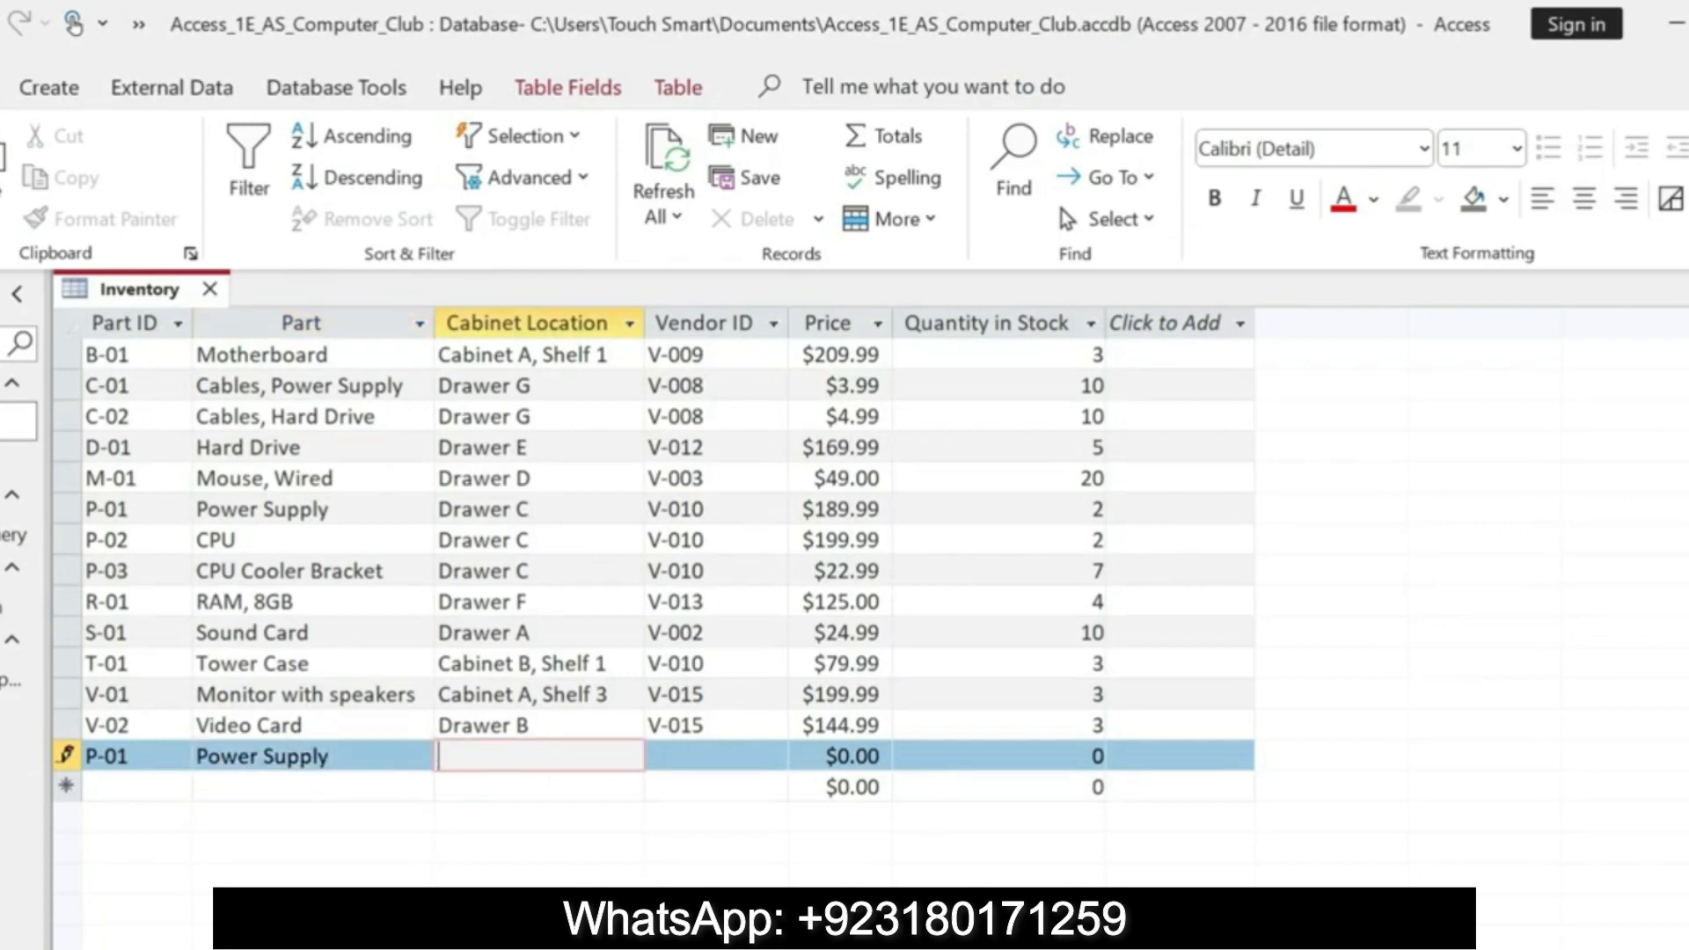
- Copy Drawer C from Record 3 in Word and paste it as the new record's Cabinet Location in Access
key(alt+Tab)
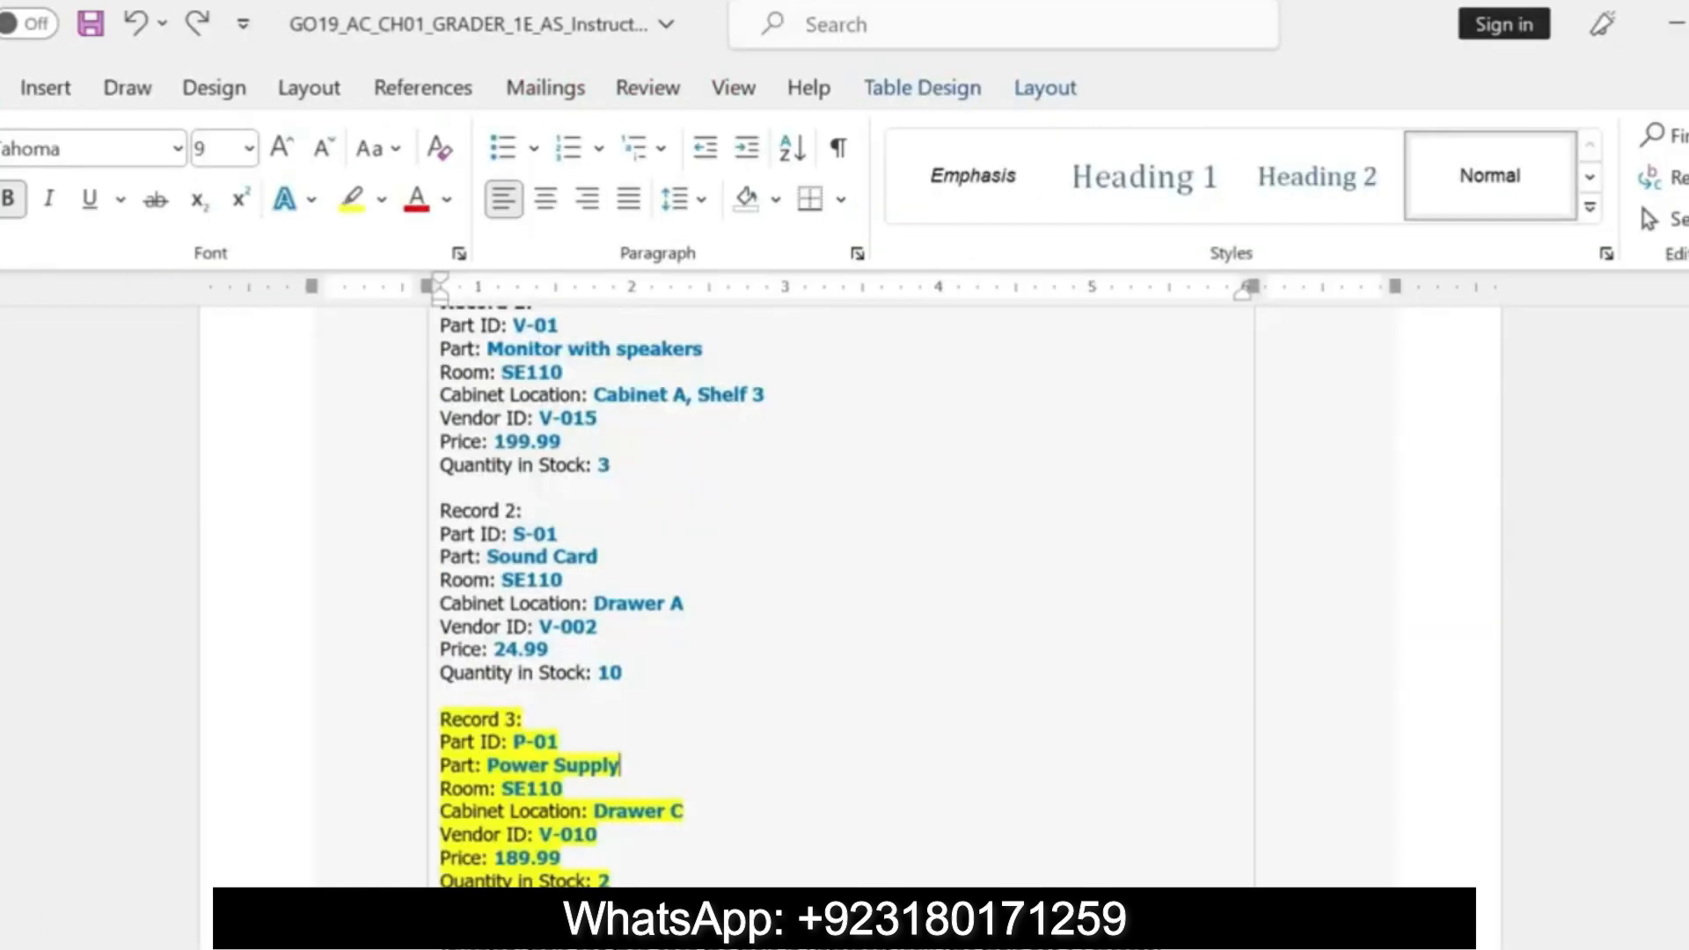
drag(684, 811, 594, 811)
key(ctrl+c)
key(alt+Tab)
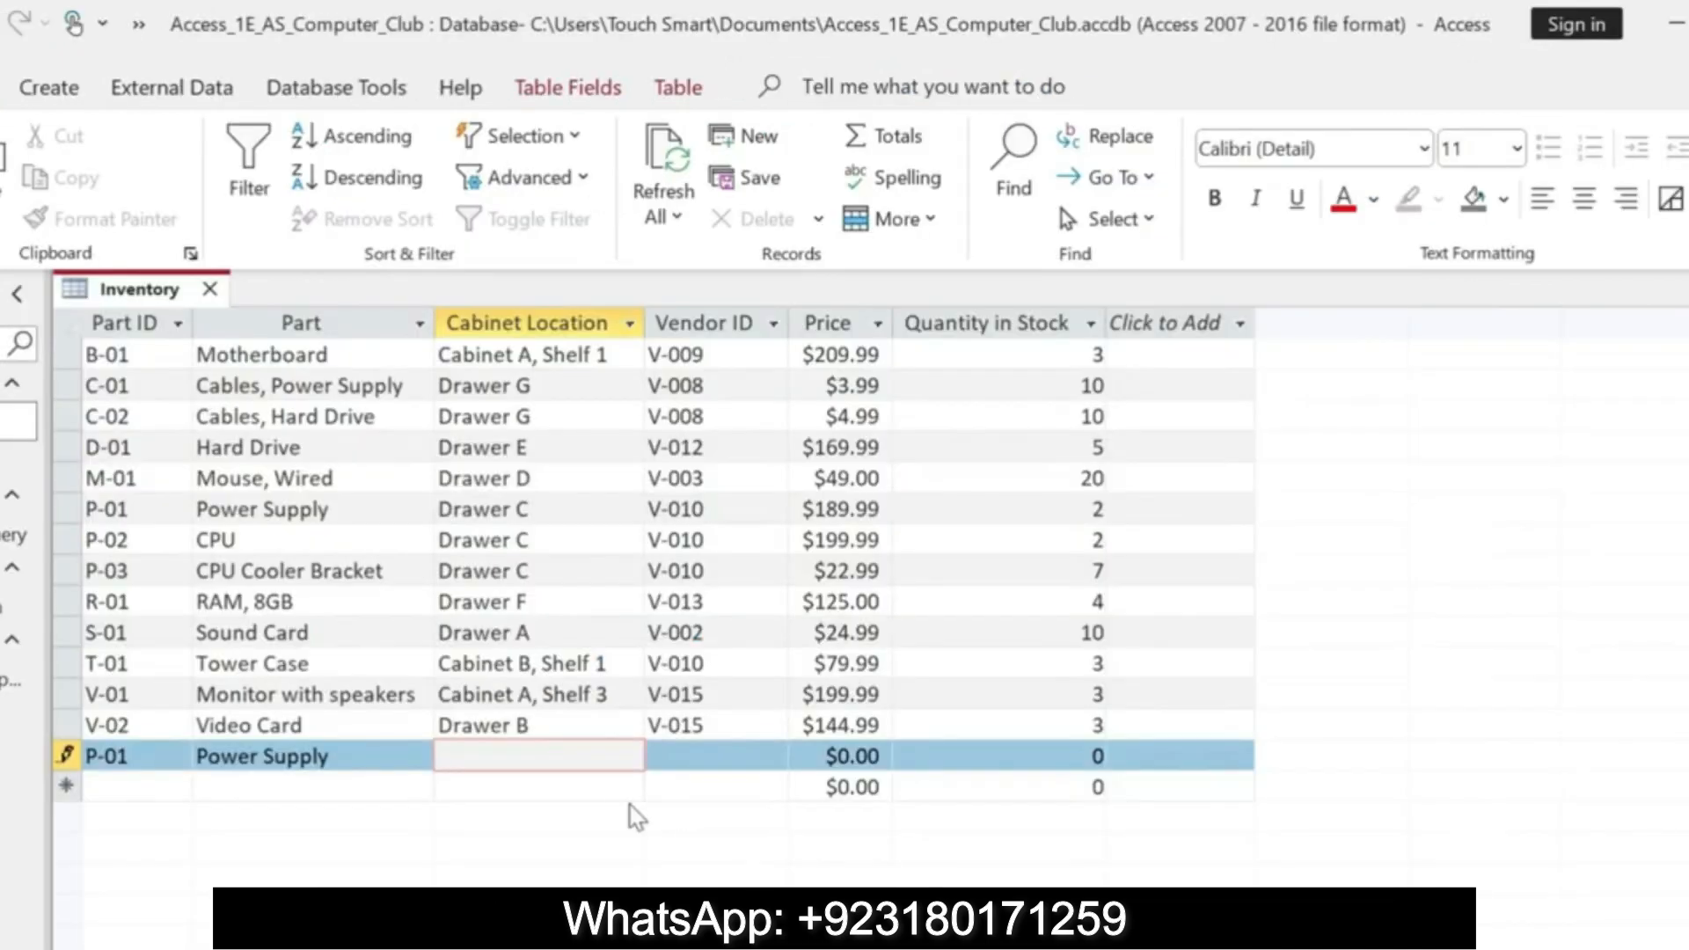
key(ctrl+v)
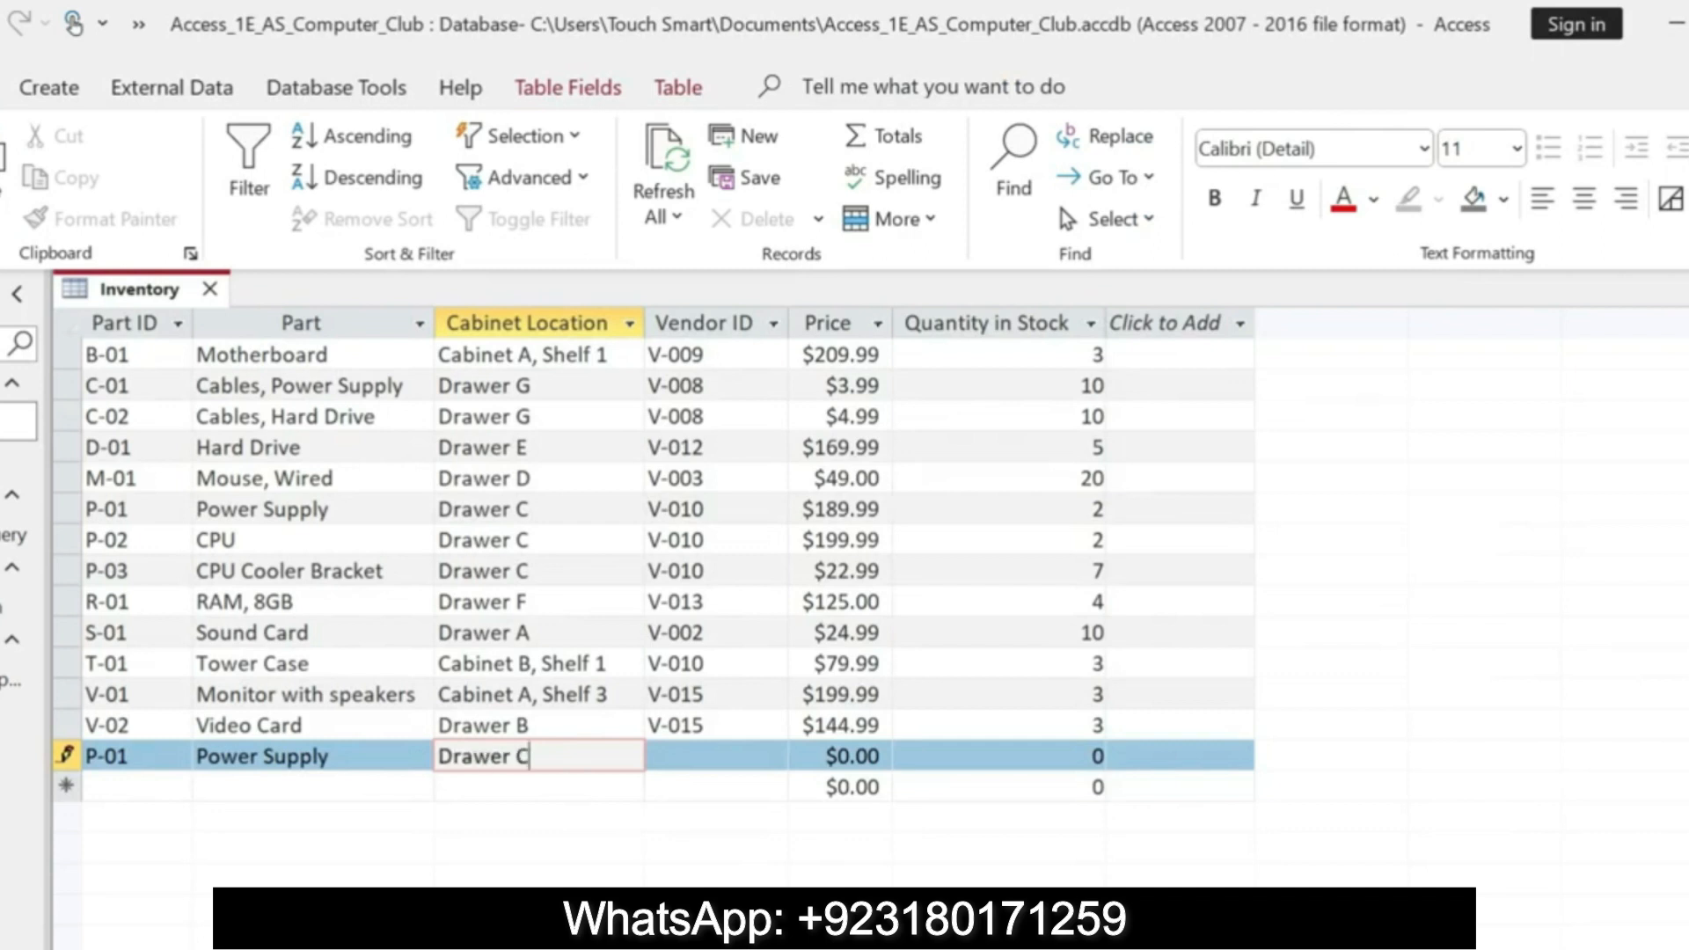
key(Tab)
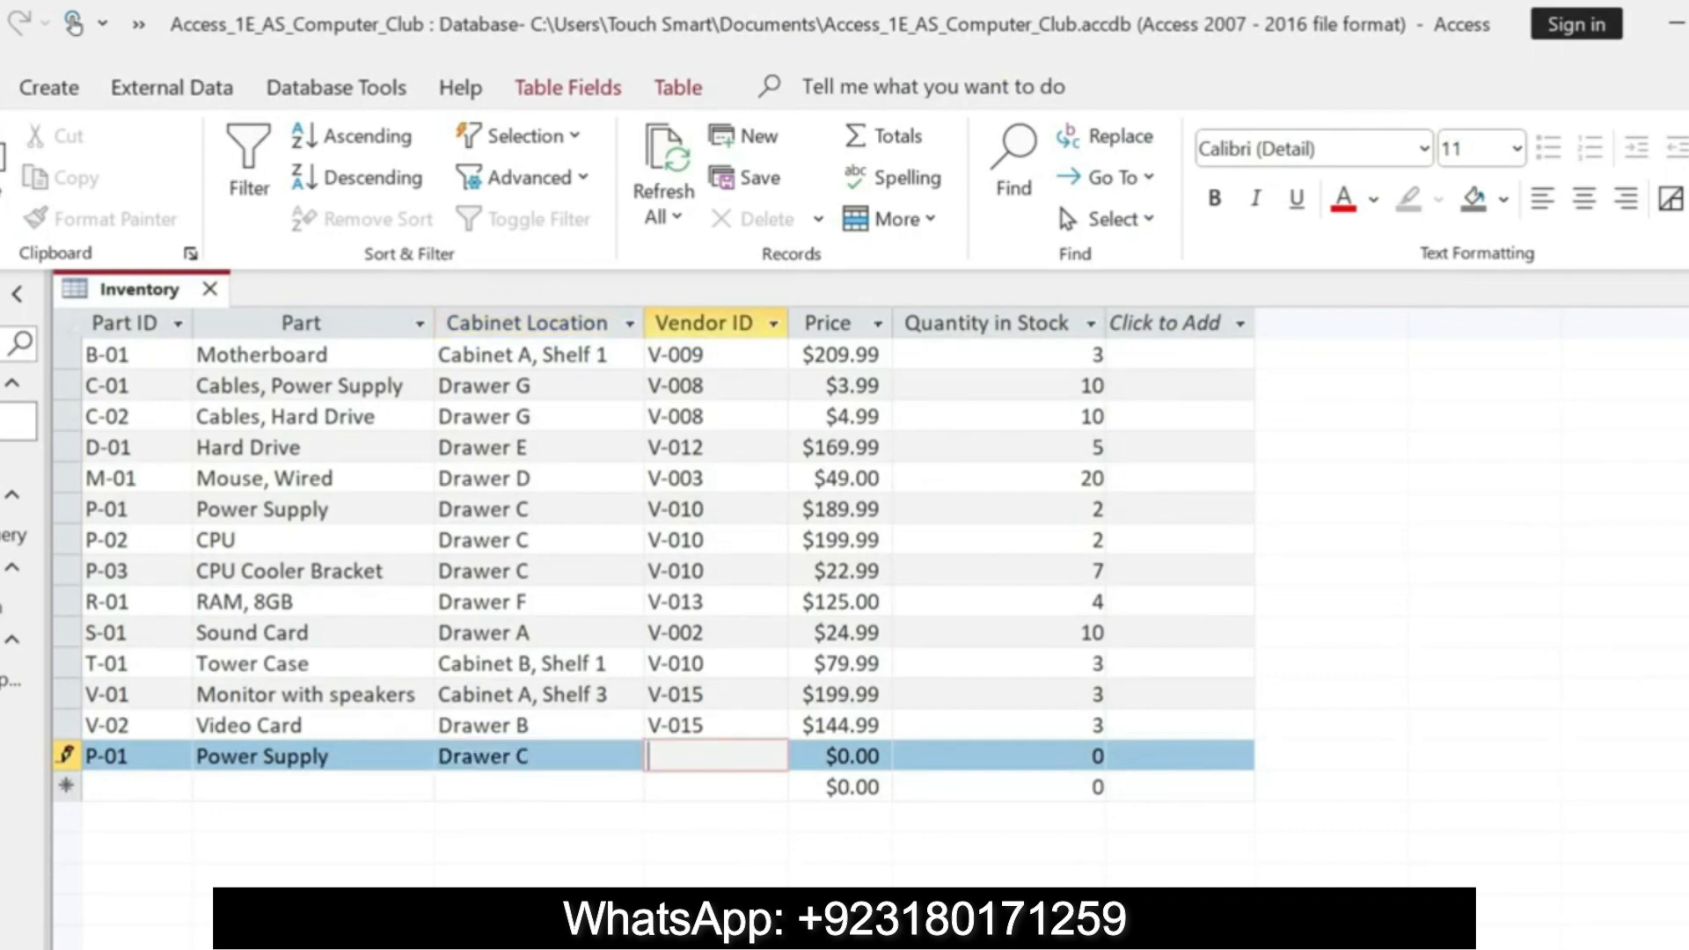
- Copy Vendor ID V-010 from Record 3 in Word and paste it into the new record's Vendor ID in Access
key(alt+Tab)
drag(596, 835, 545, 842)
key(ctrl+c)
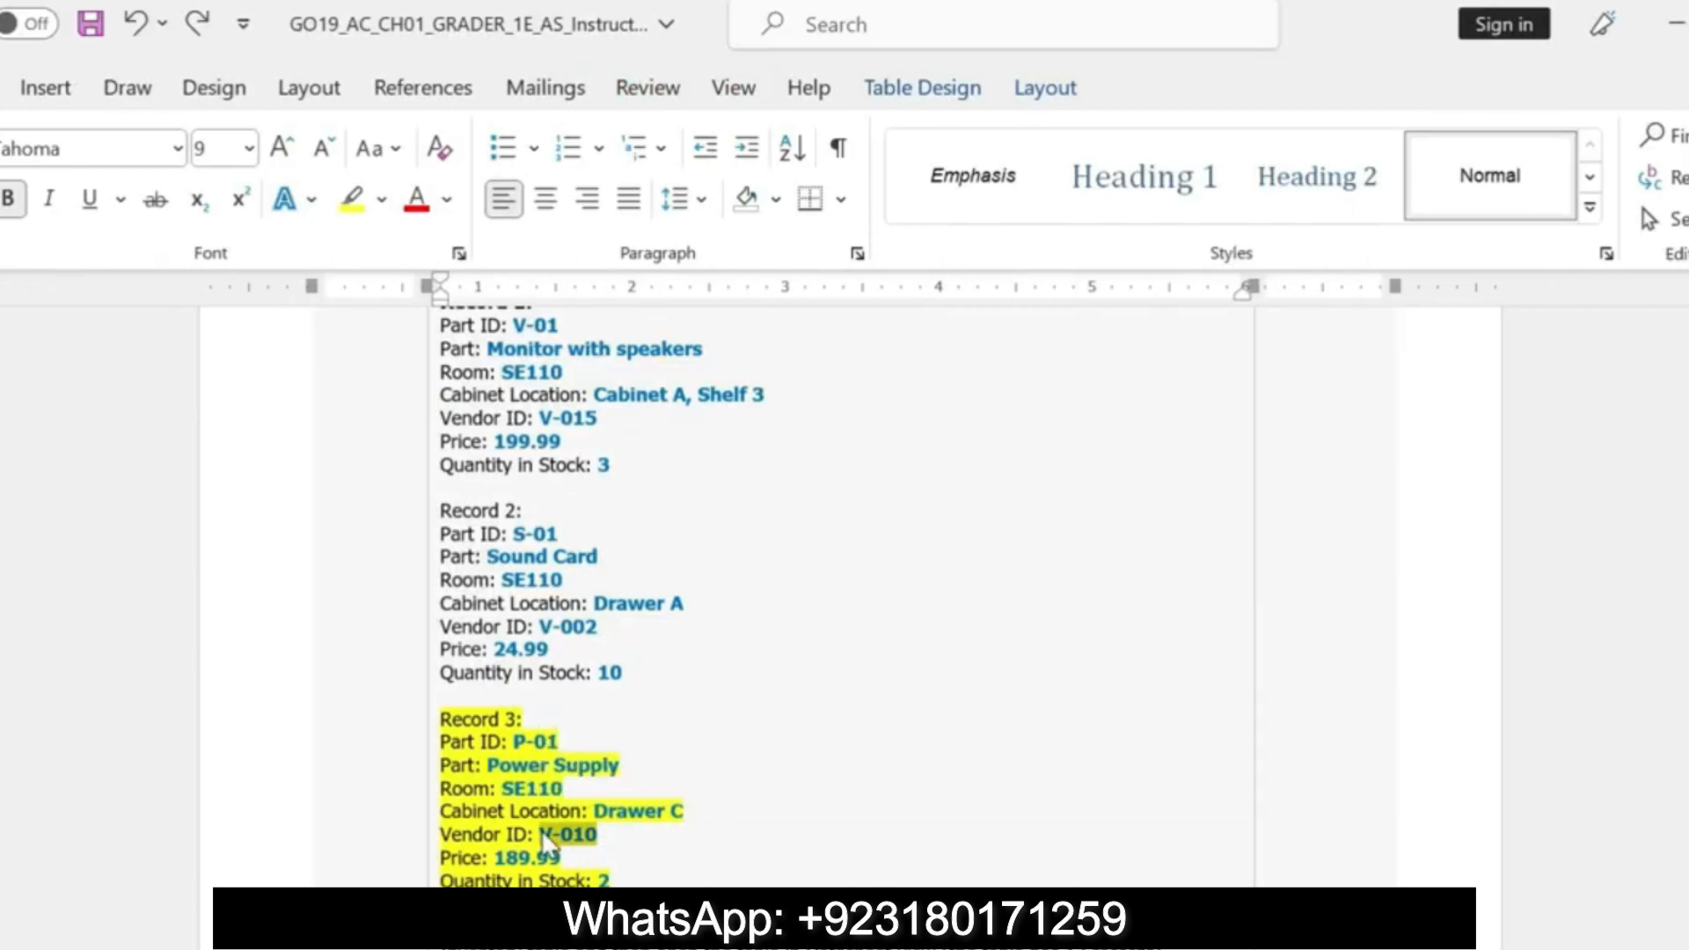
key(alt+Tab)
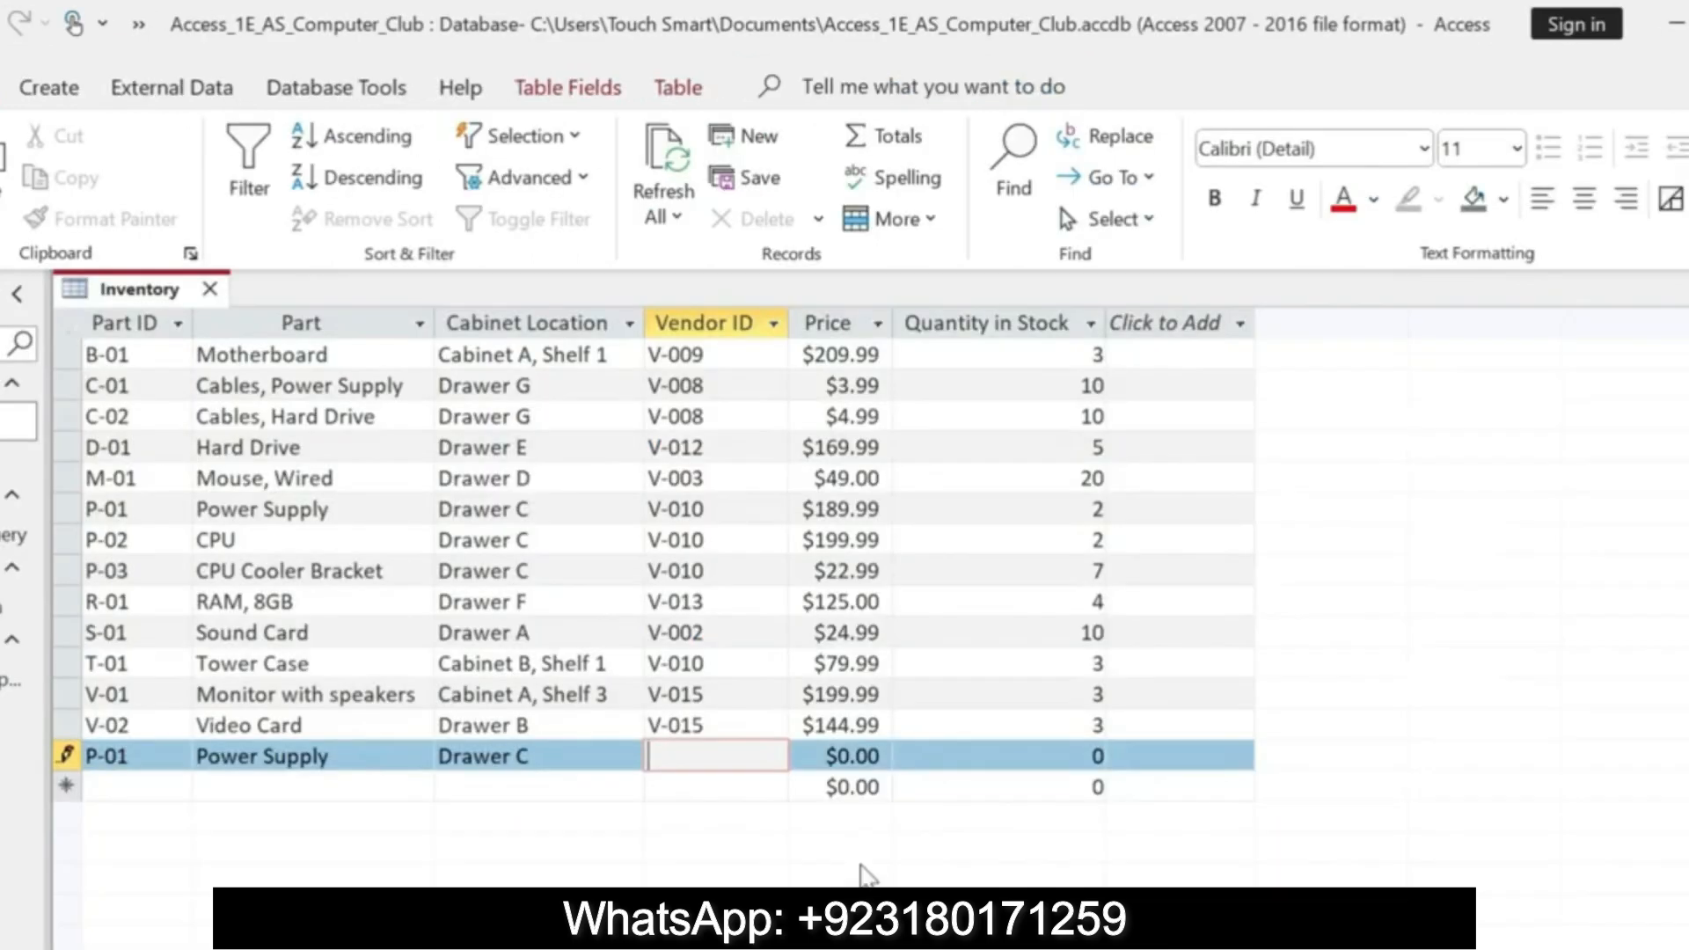
key(ctrl+v)
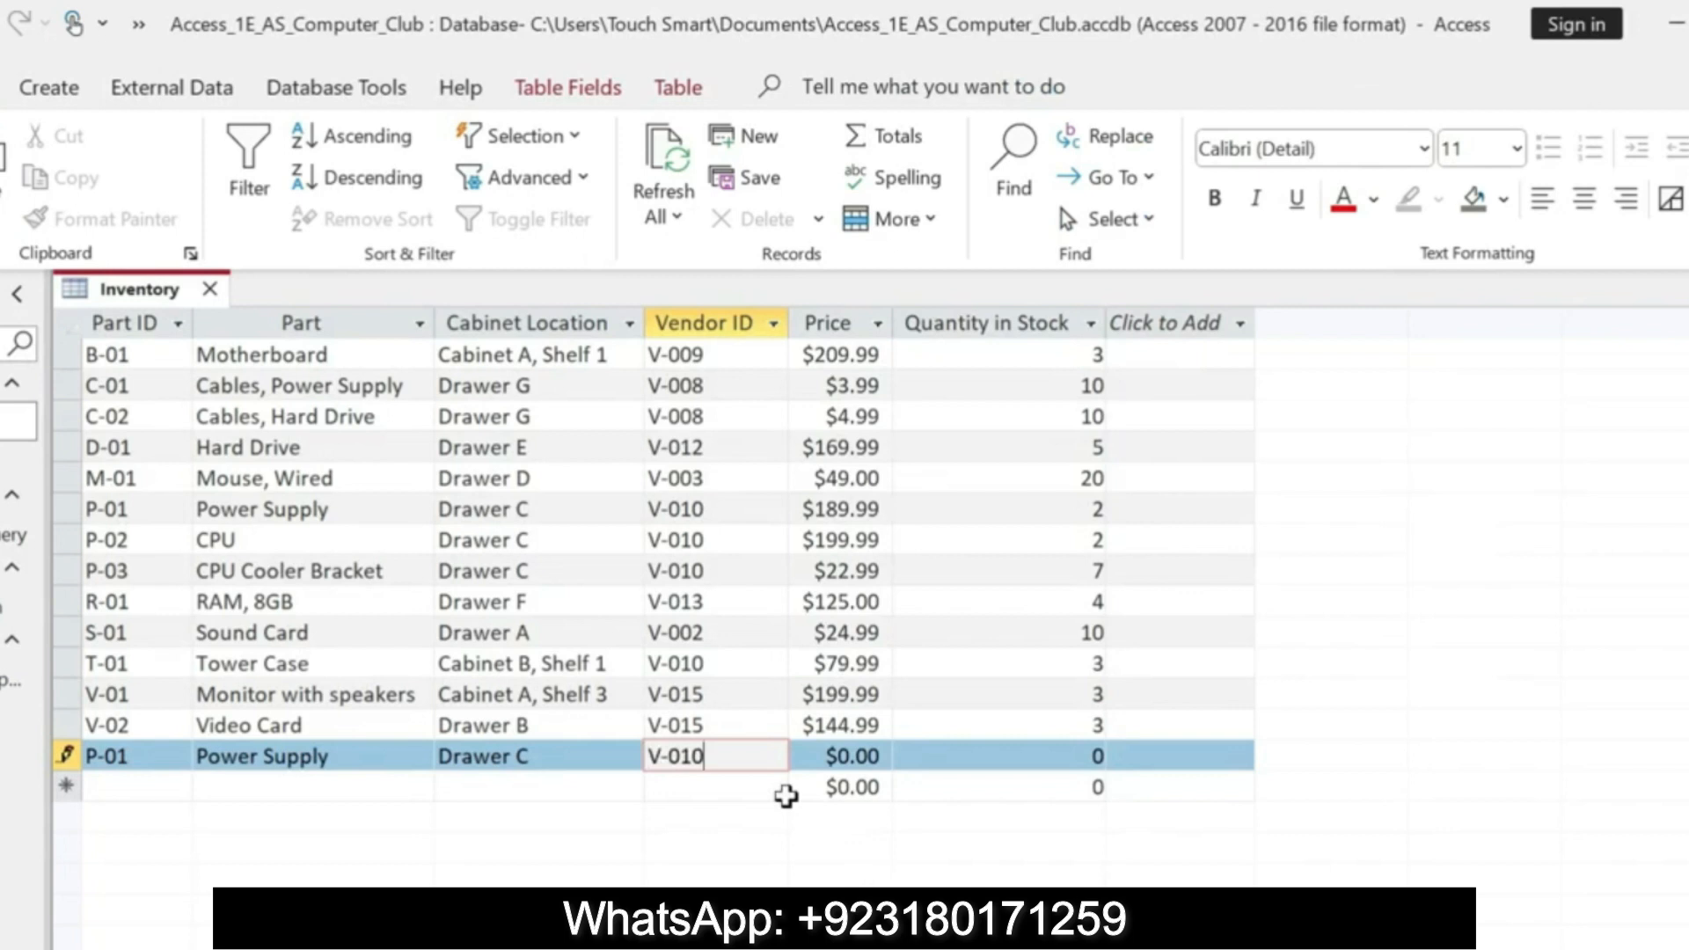
- Read Record 3's price in Word and enter 189.99 as the new record's Price in Access
key(alt+Tab)
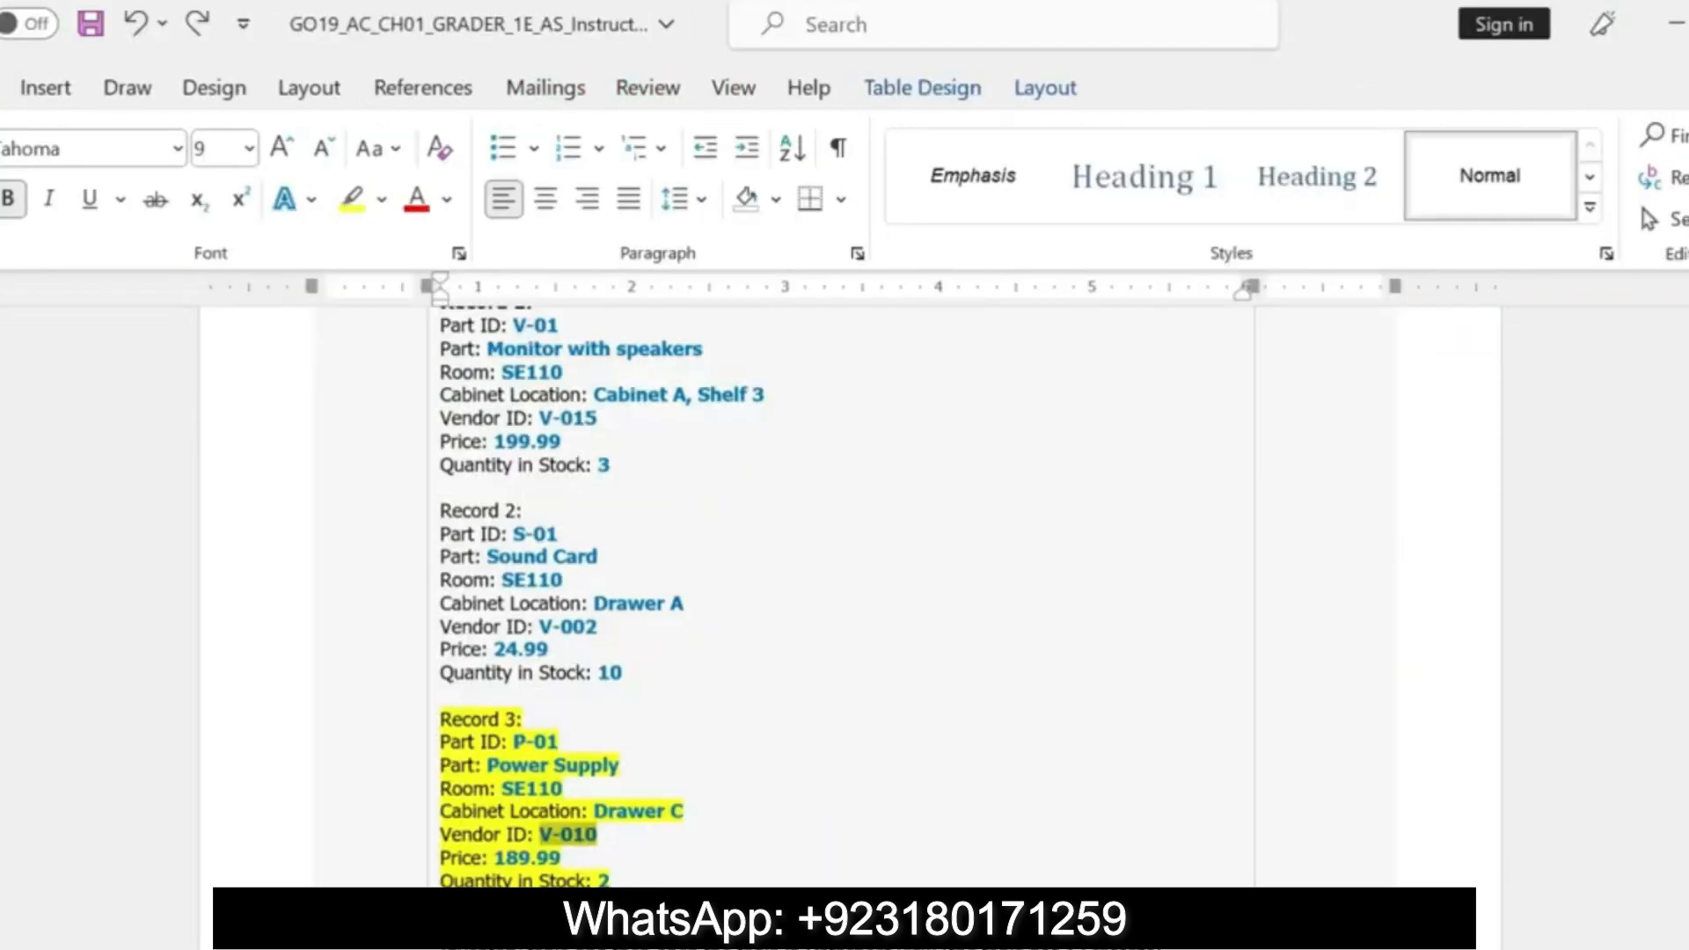
double_click(528, 857)
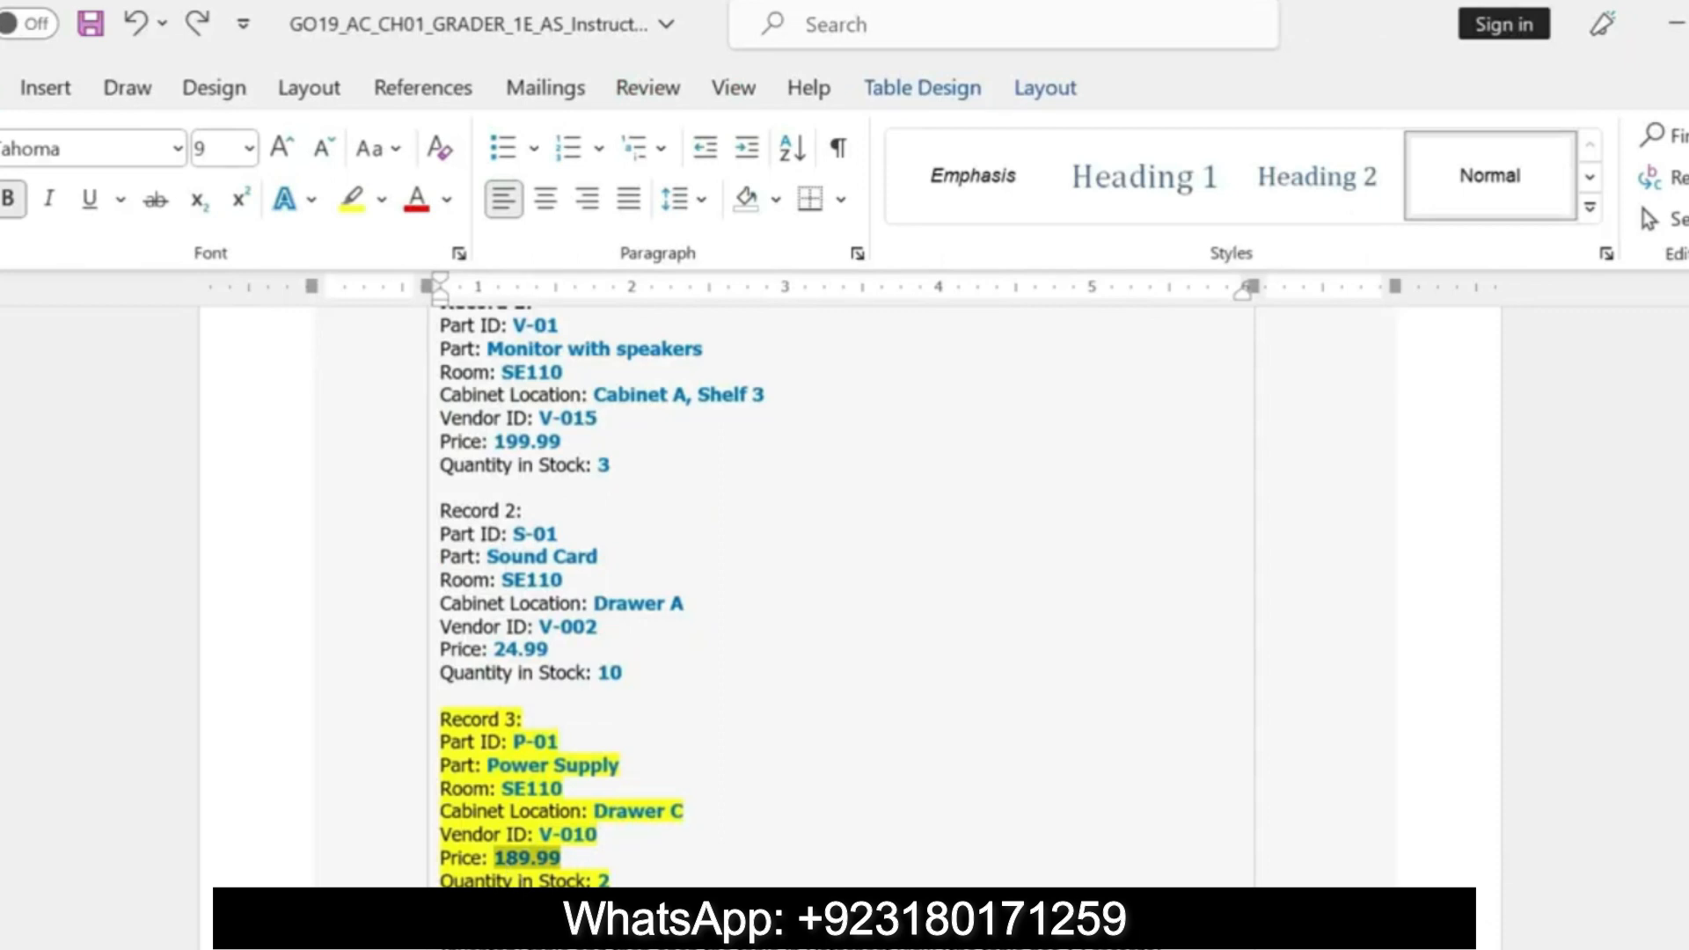
key(alt+Tab)
key(Tab)
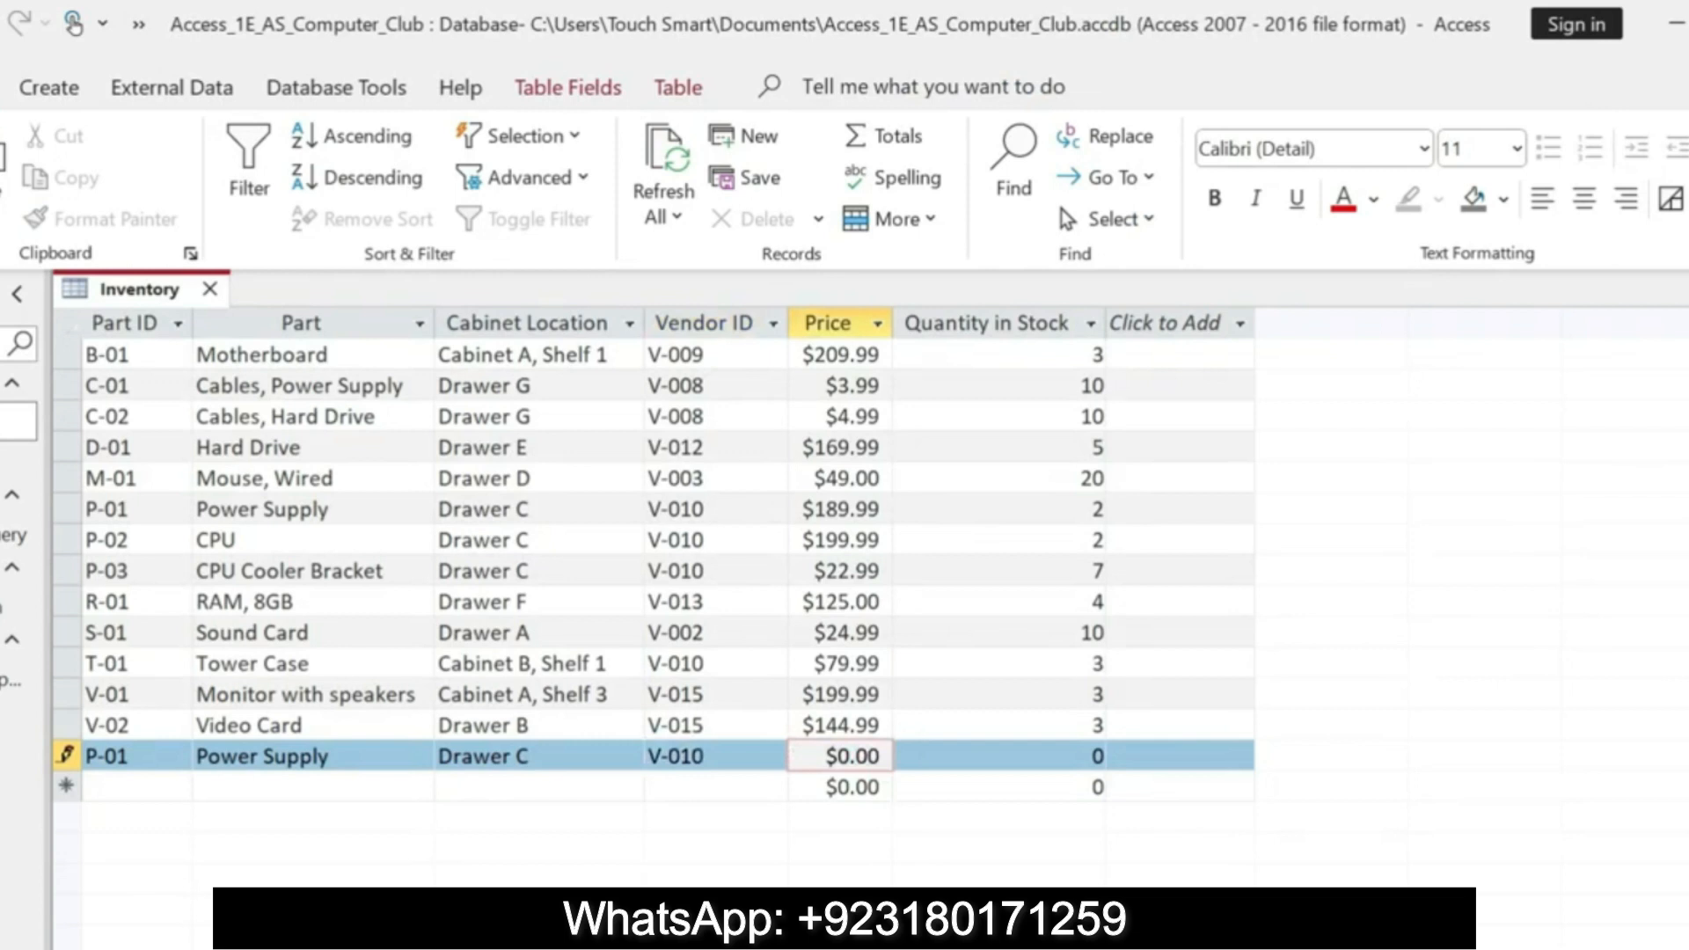
key(BackSpace)
key(BackSpace)
key(BackSpace)
key(BackSpace)
text(189.99)
key(Tab)
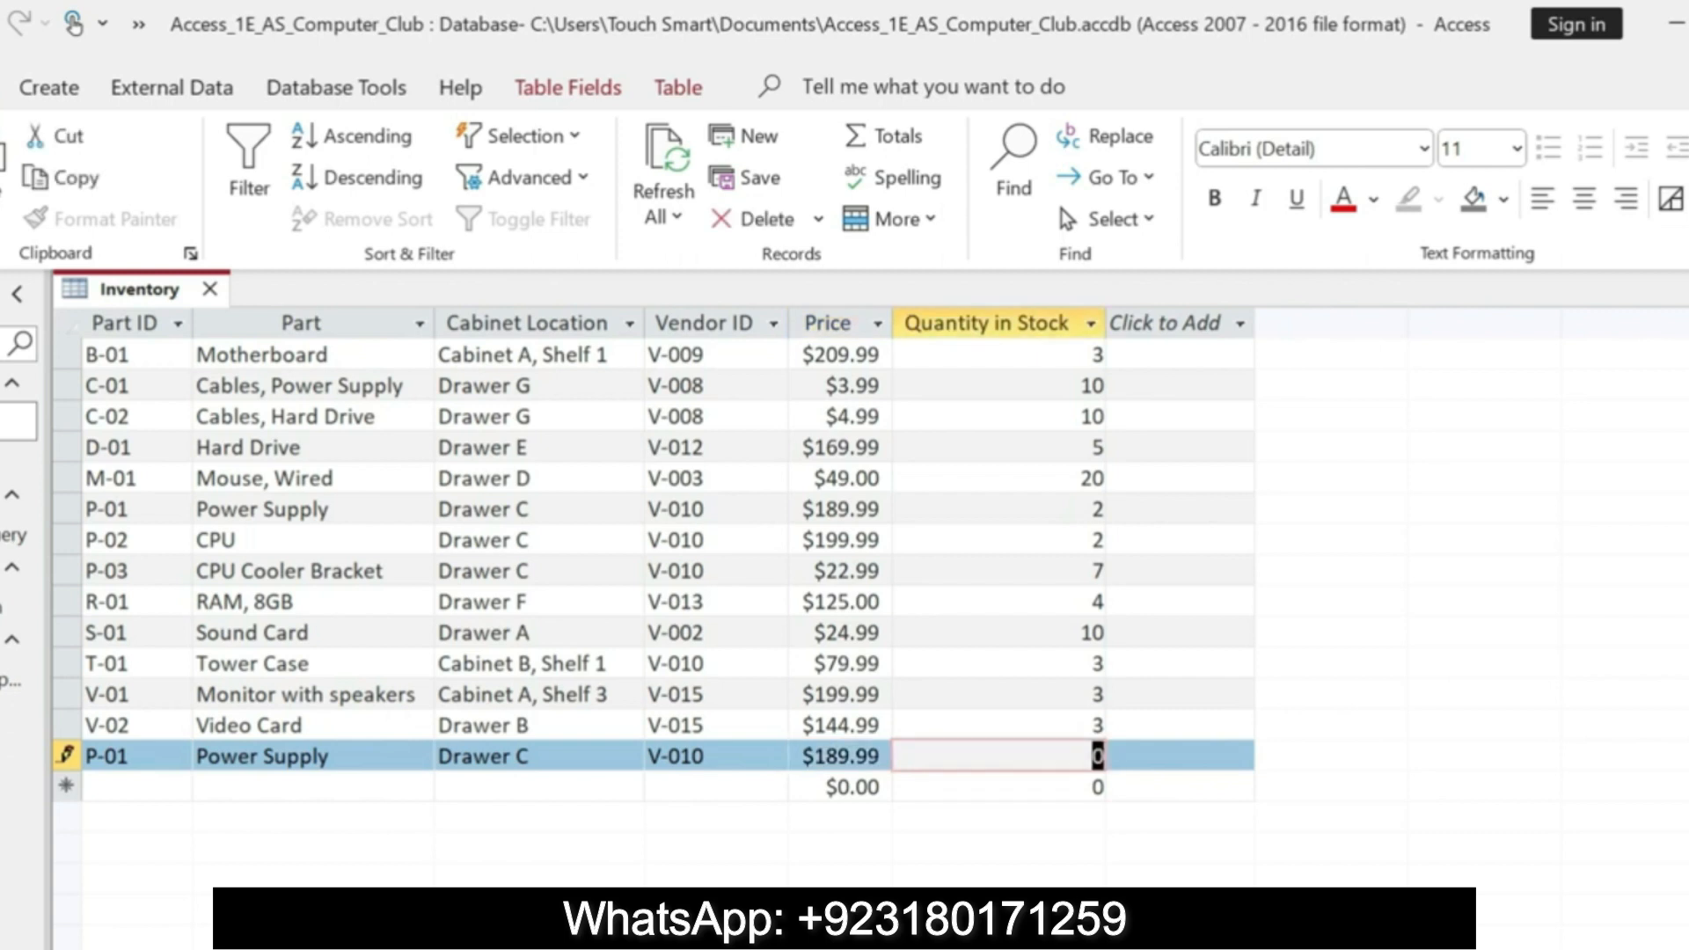
- Check Record 3's quantity in Word, set the new record's Quantity in Stock to 2 in Access and try to save the record
key(alt+Tab)
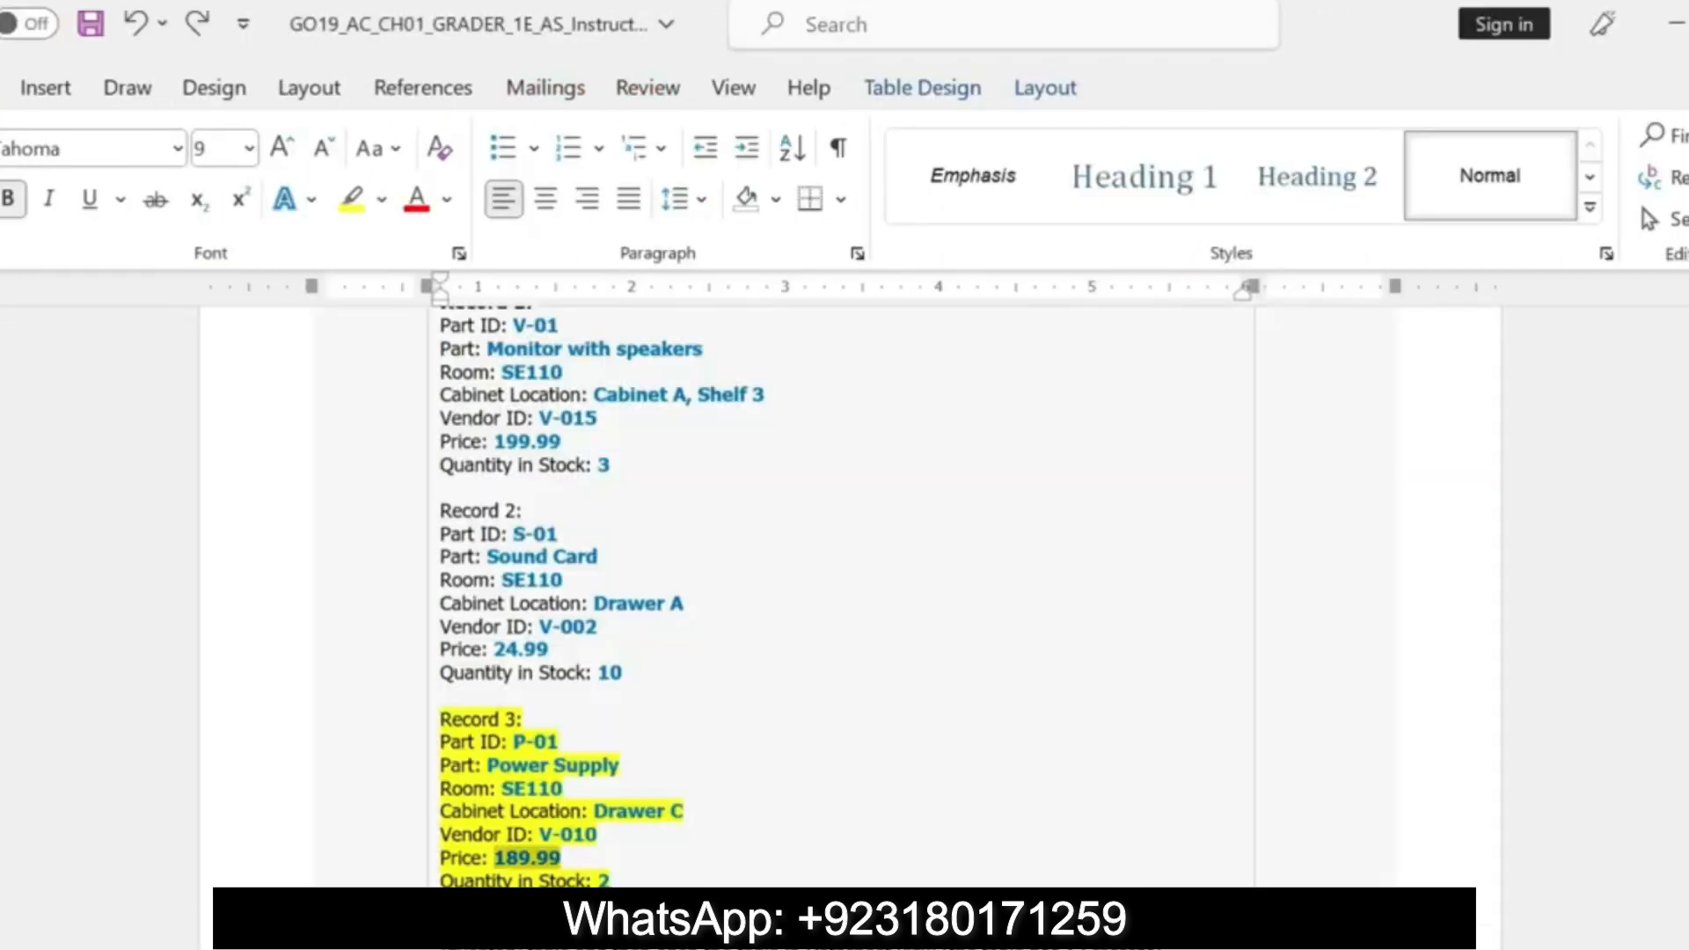
key(alt+Tab)
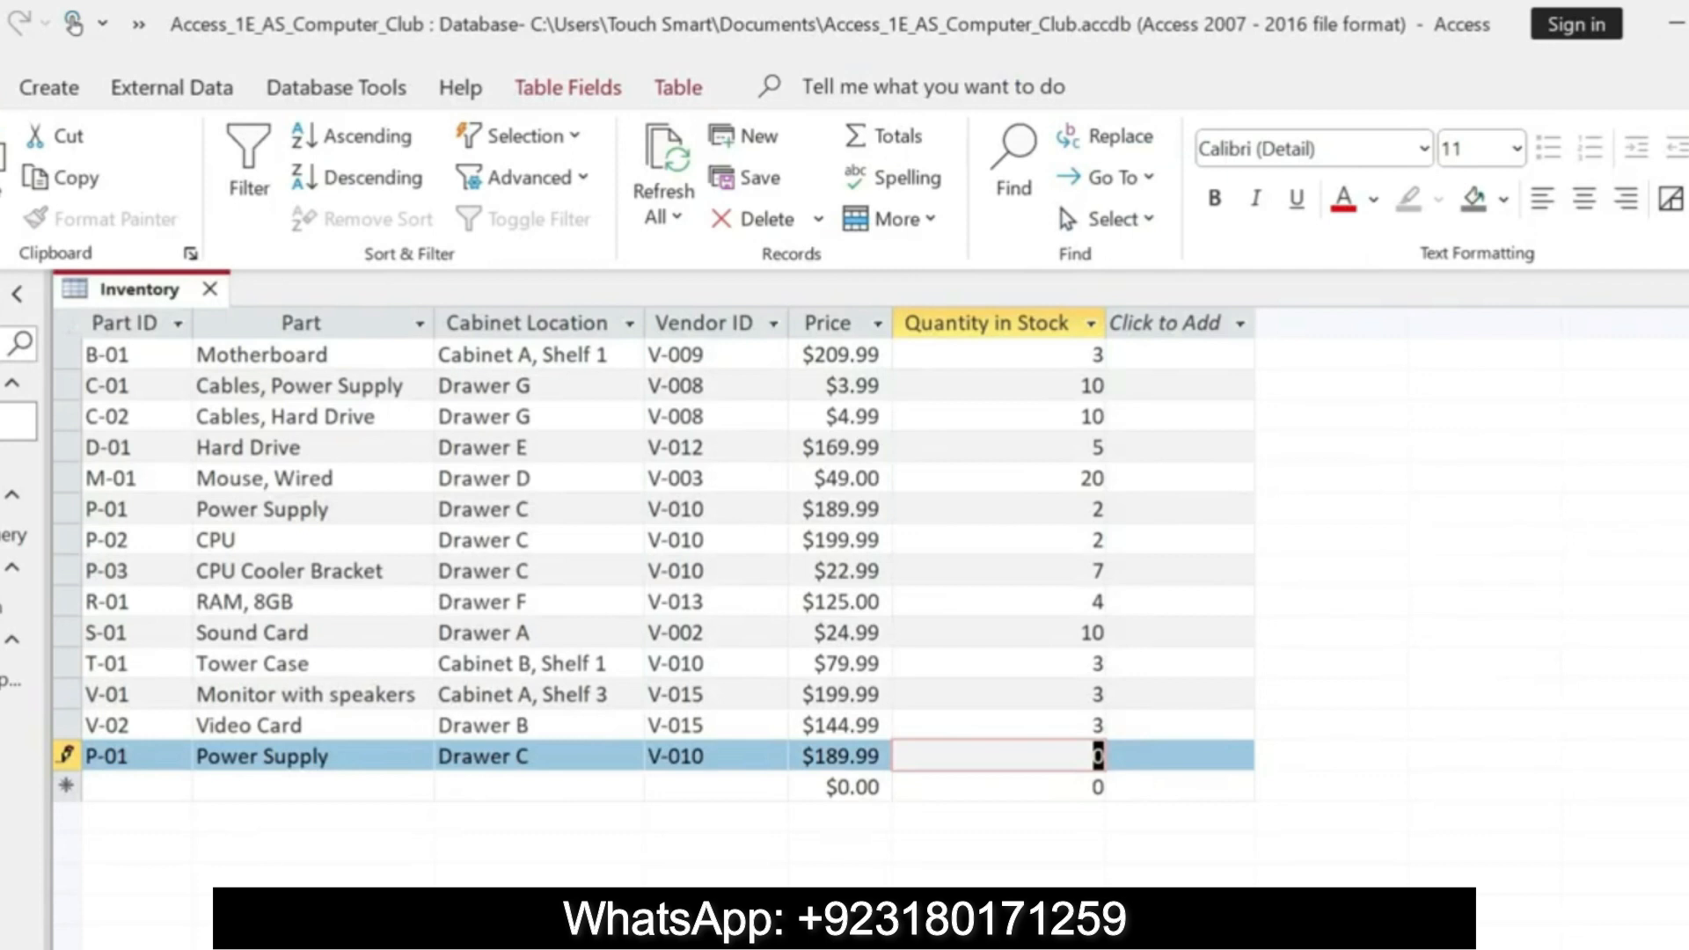
text(2)
click(1099, 781)
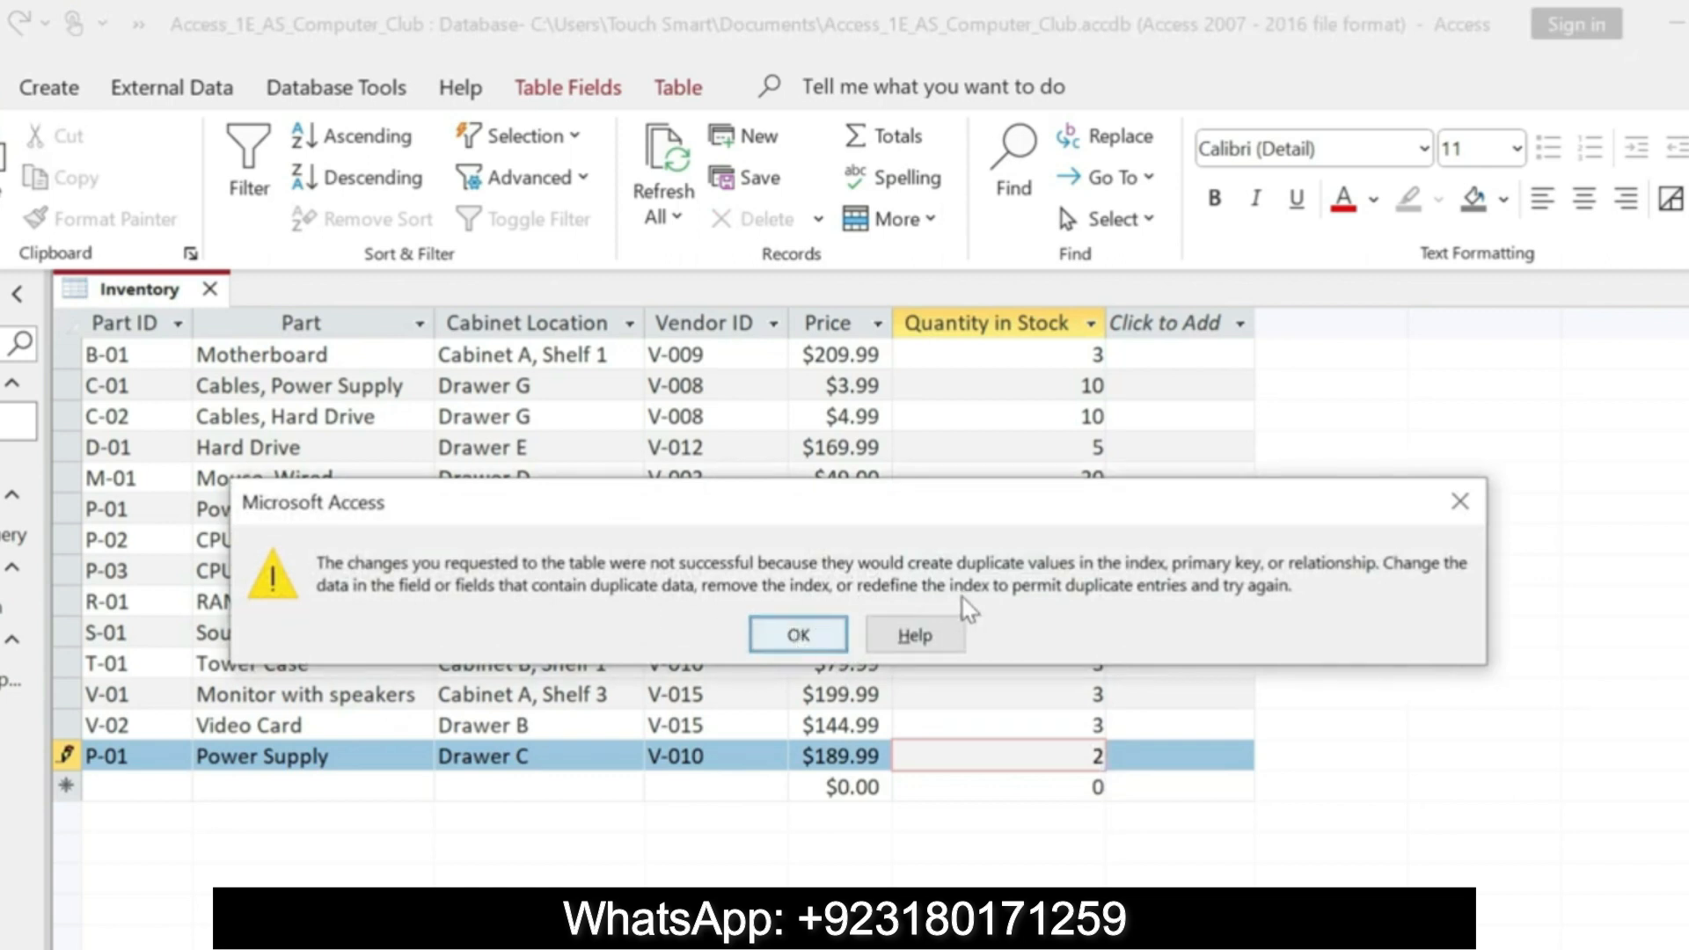
click(795, 634)
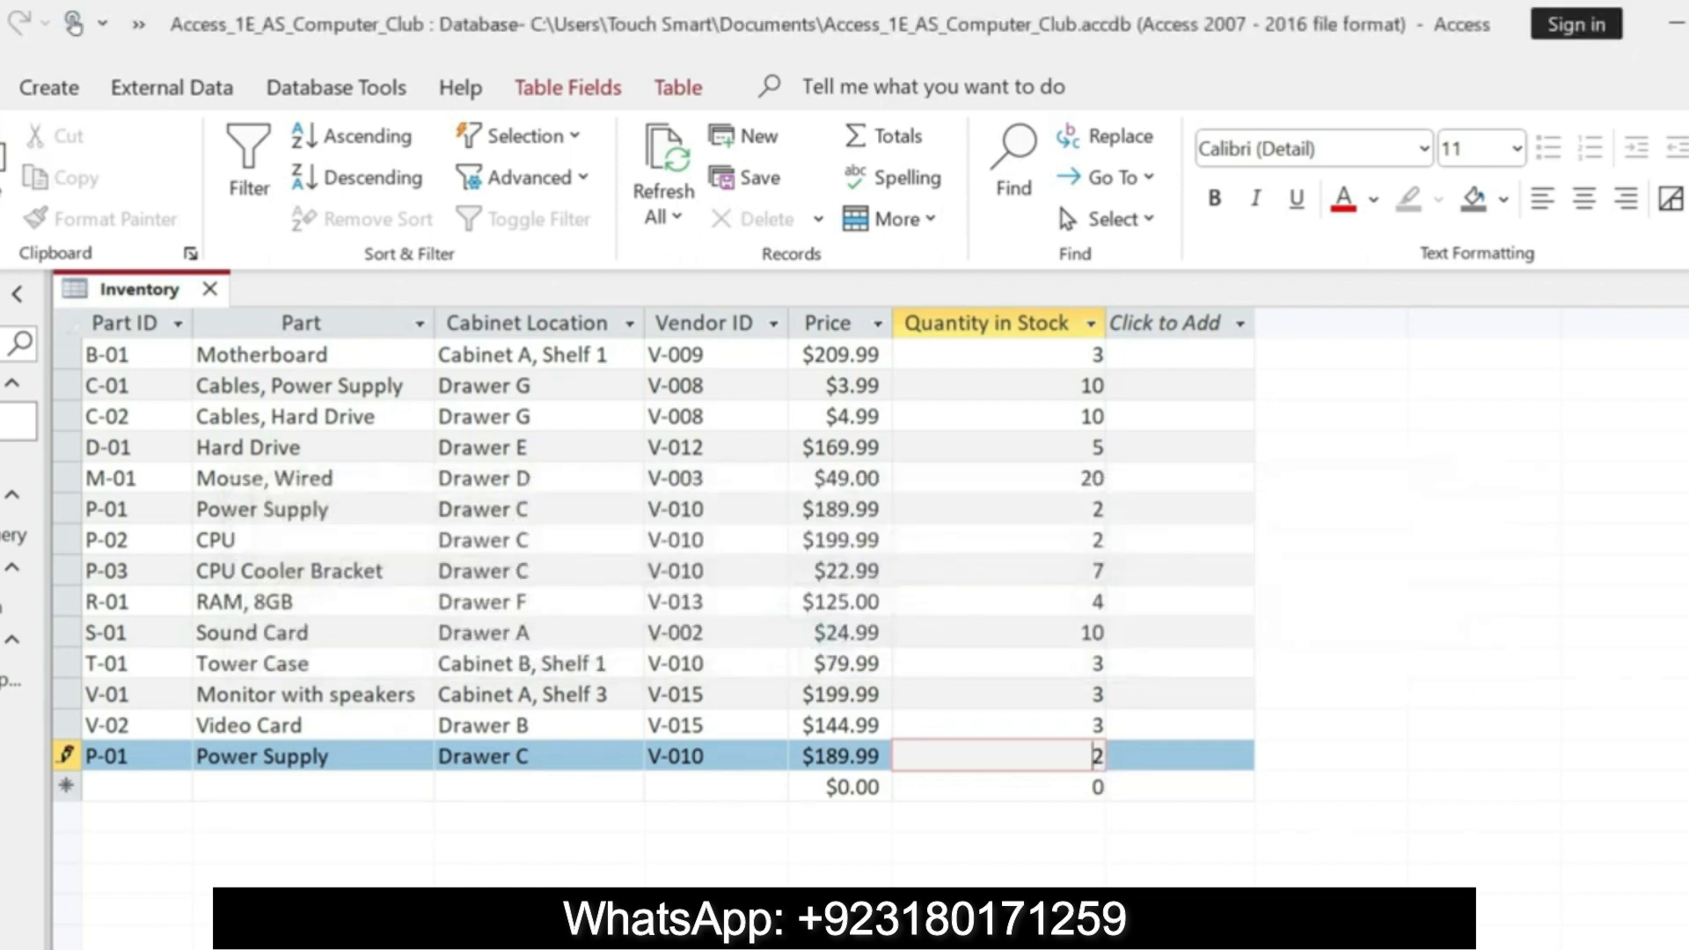
- Try again to leave the new P-01 record, discard its unsaved entries and select the V-01 record's Vendor ID
click(1027, 807)
click(980, 828)
click(778, 791)
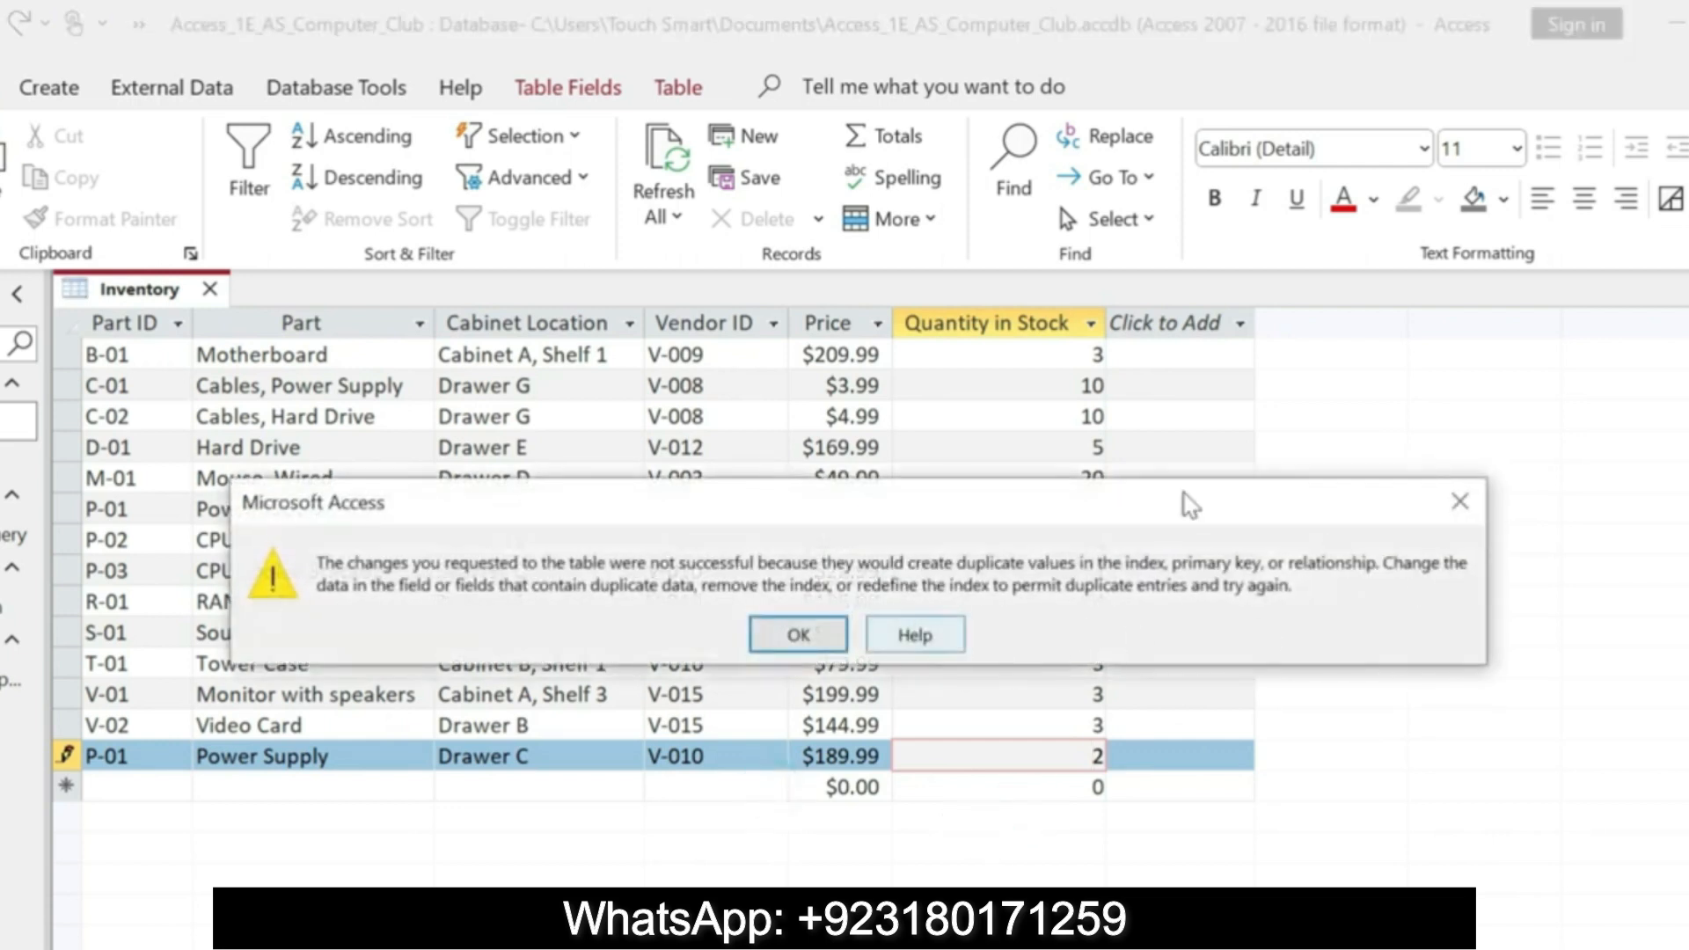
click(1459, 502)
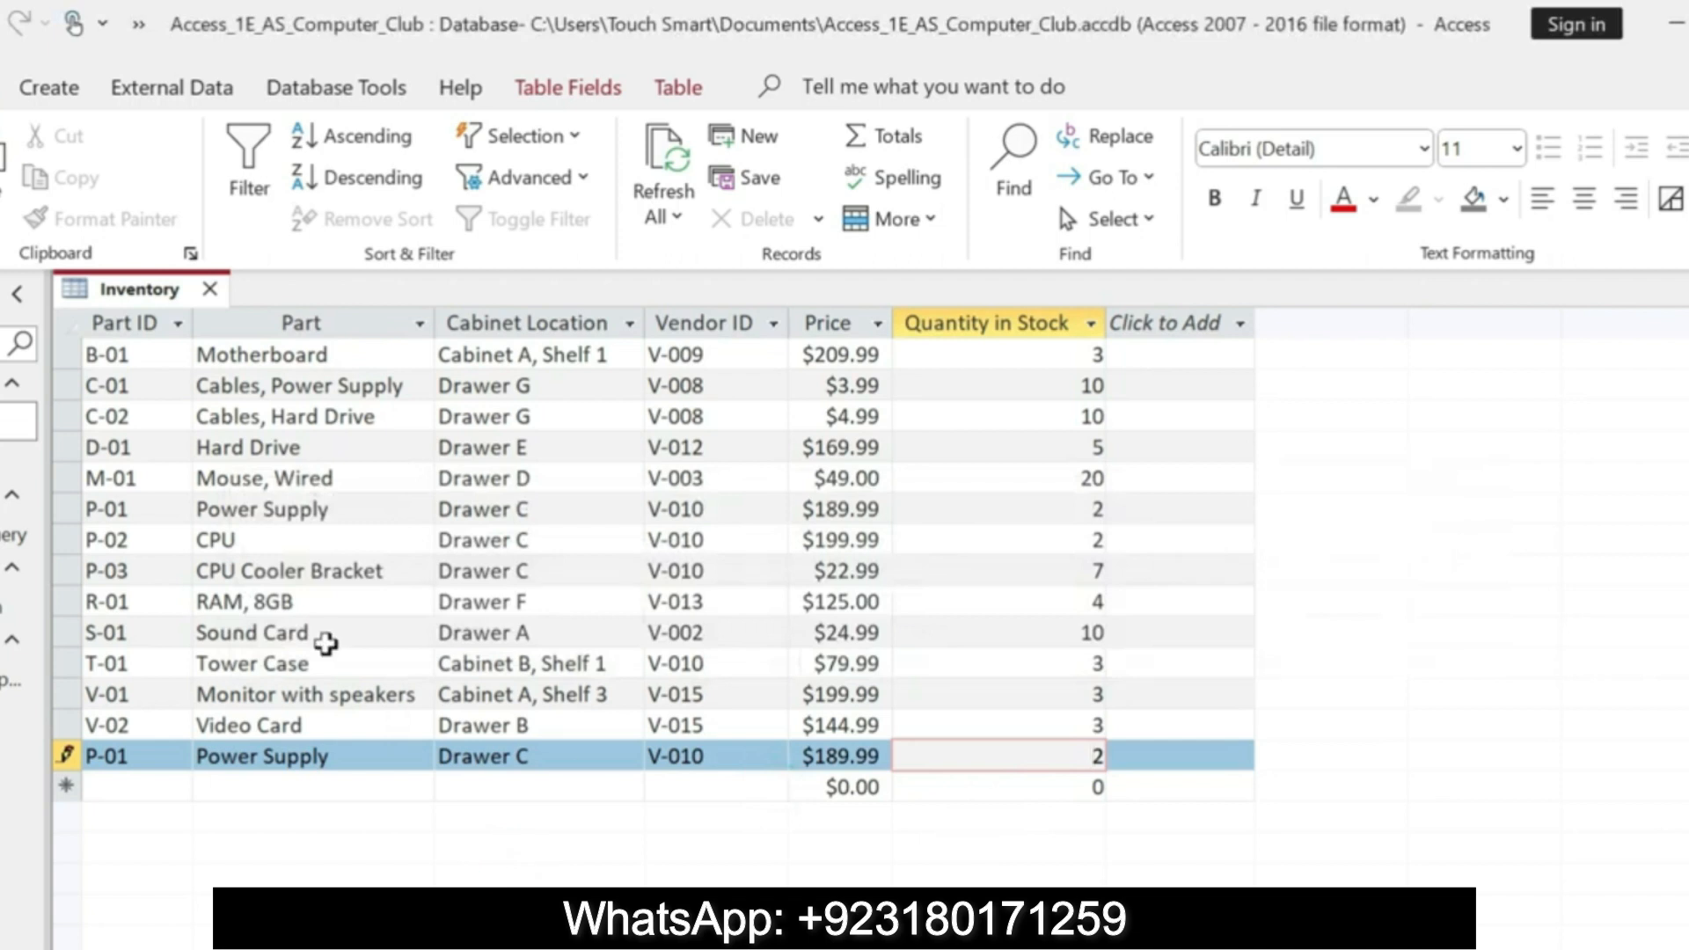
key(Escape)
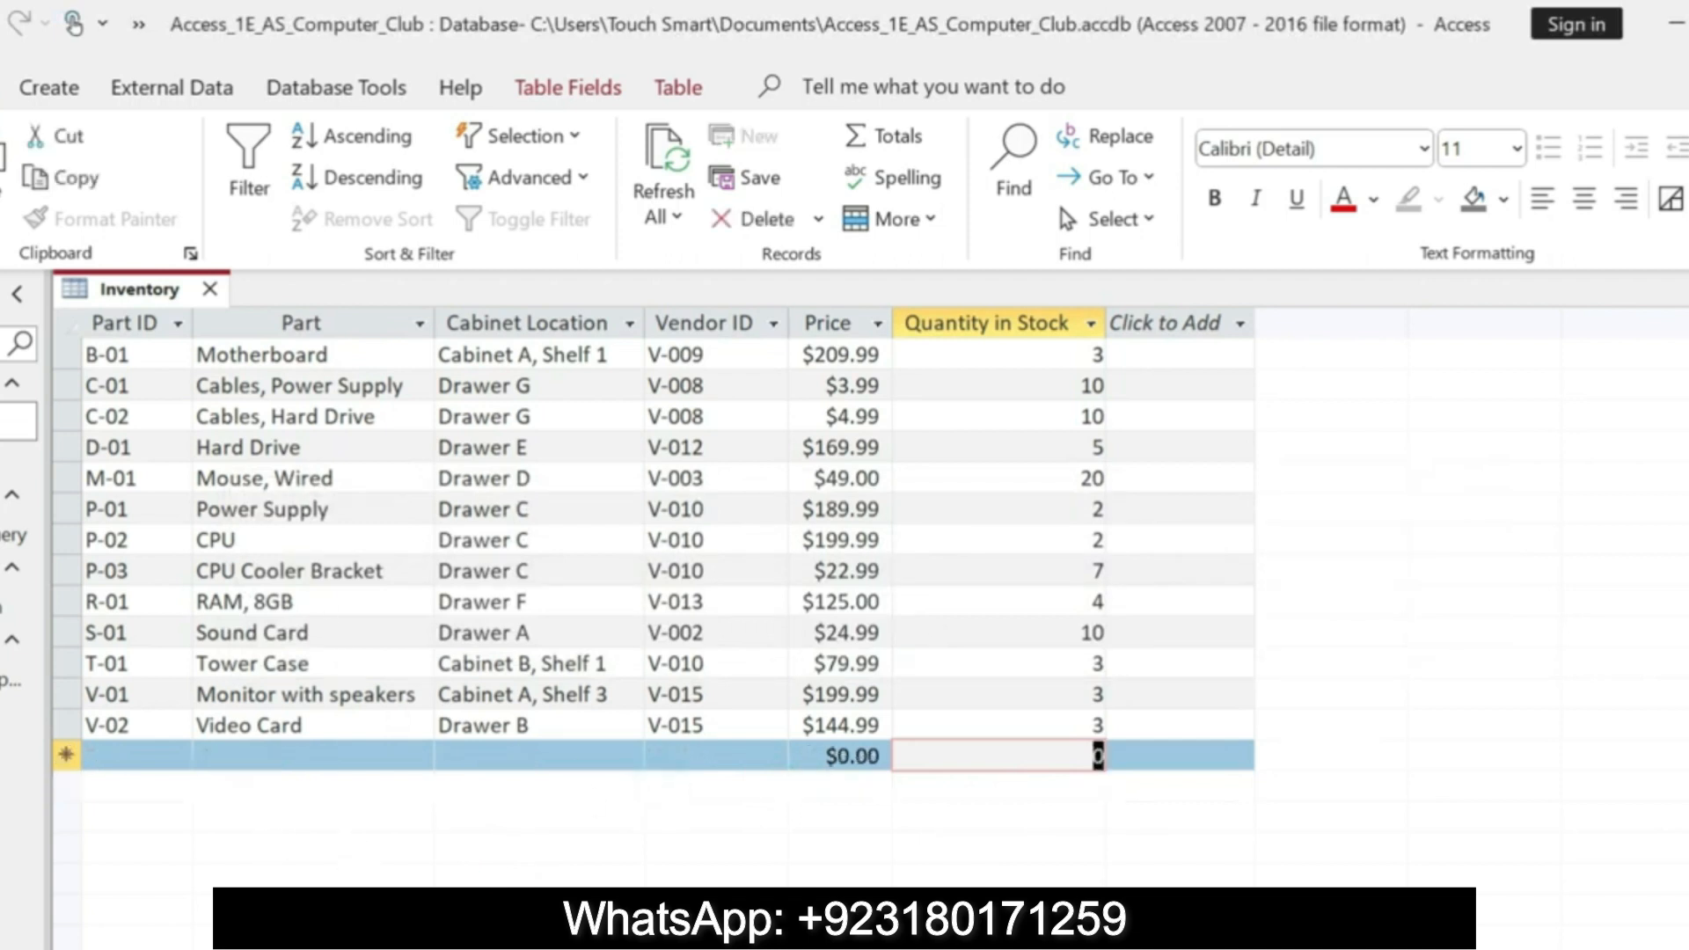
click(667, 691)
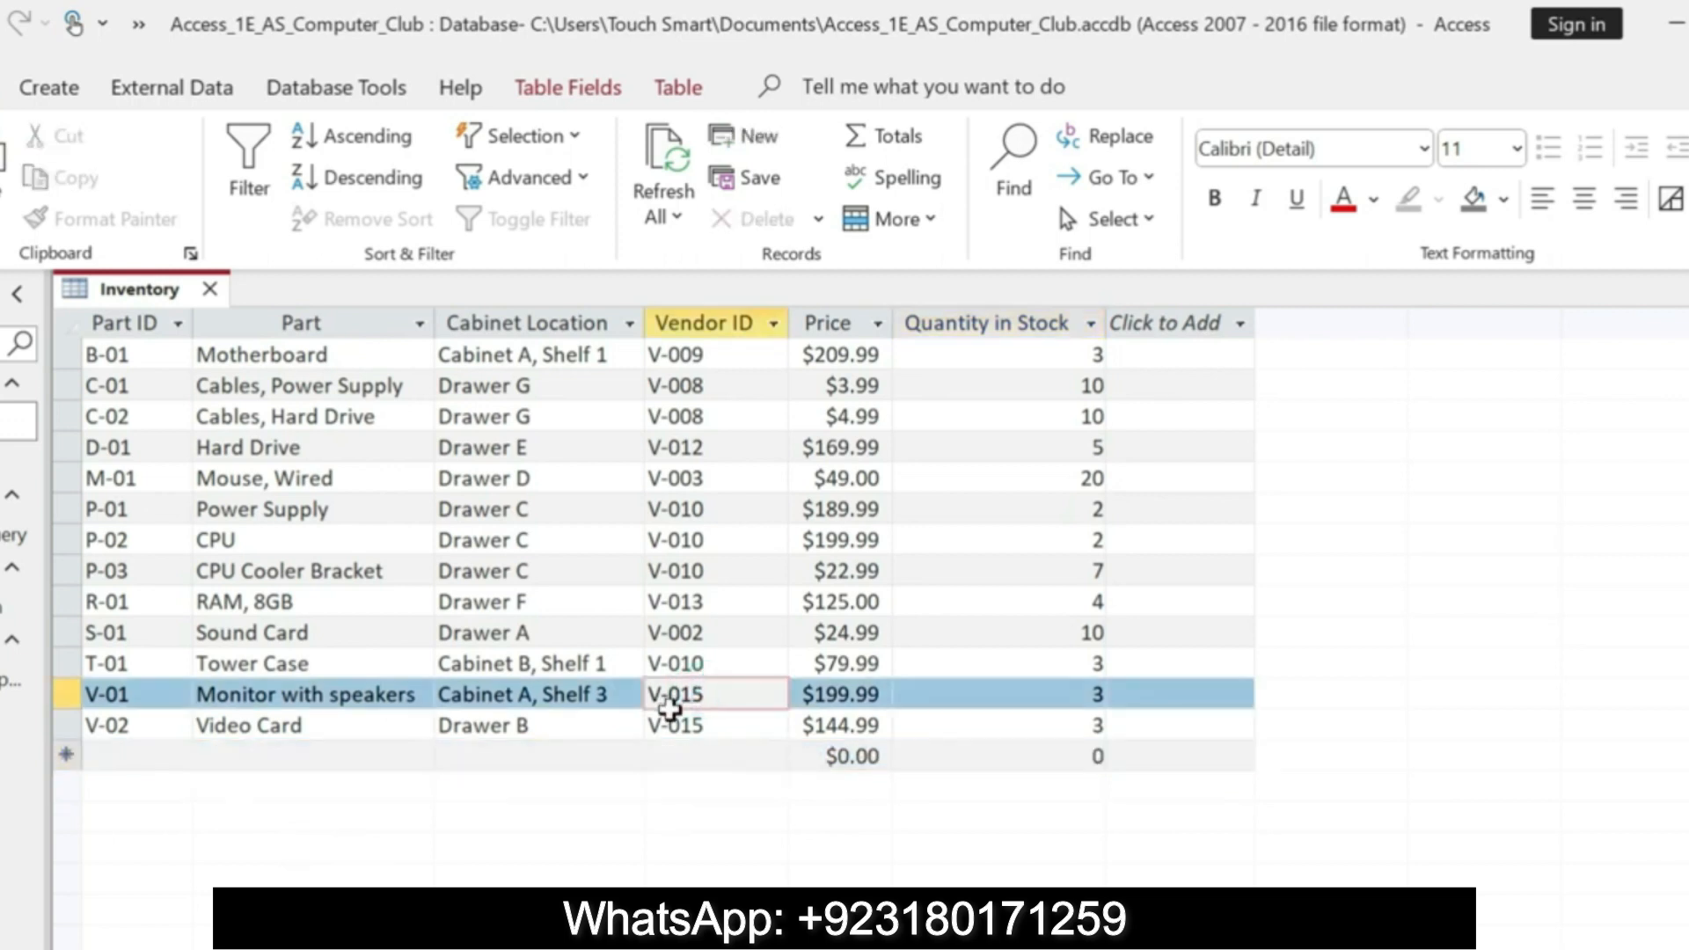
- Select the V-02 record's Vendor ID, switch to Word, undo the highlighting of instruction 4 and go to instruction 5
click(670, 723)
key(alt+Tab)
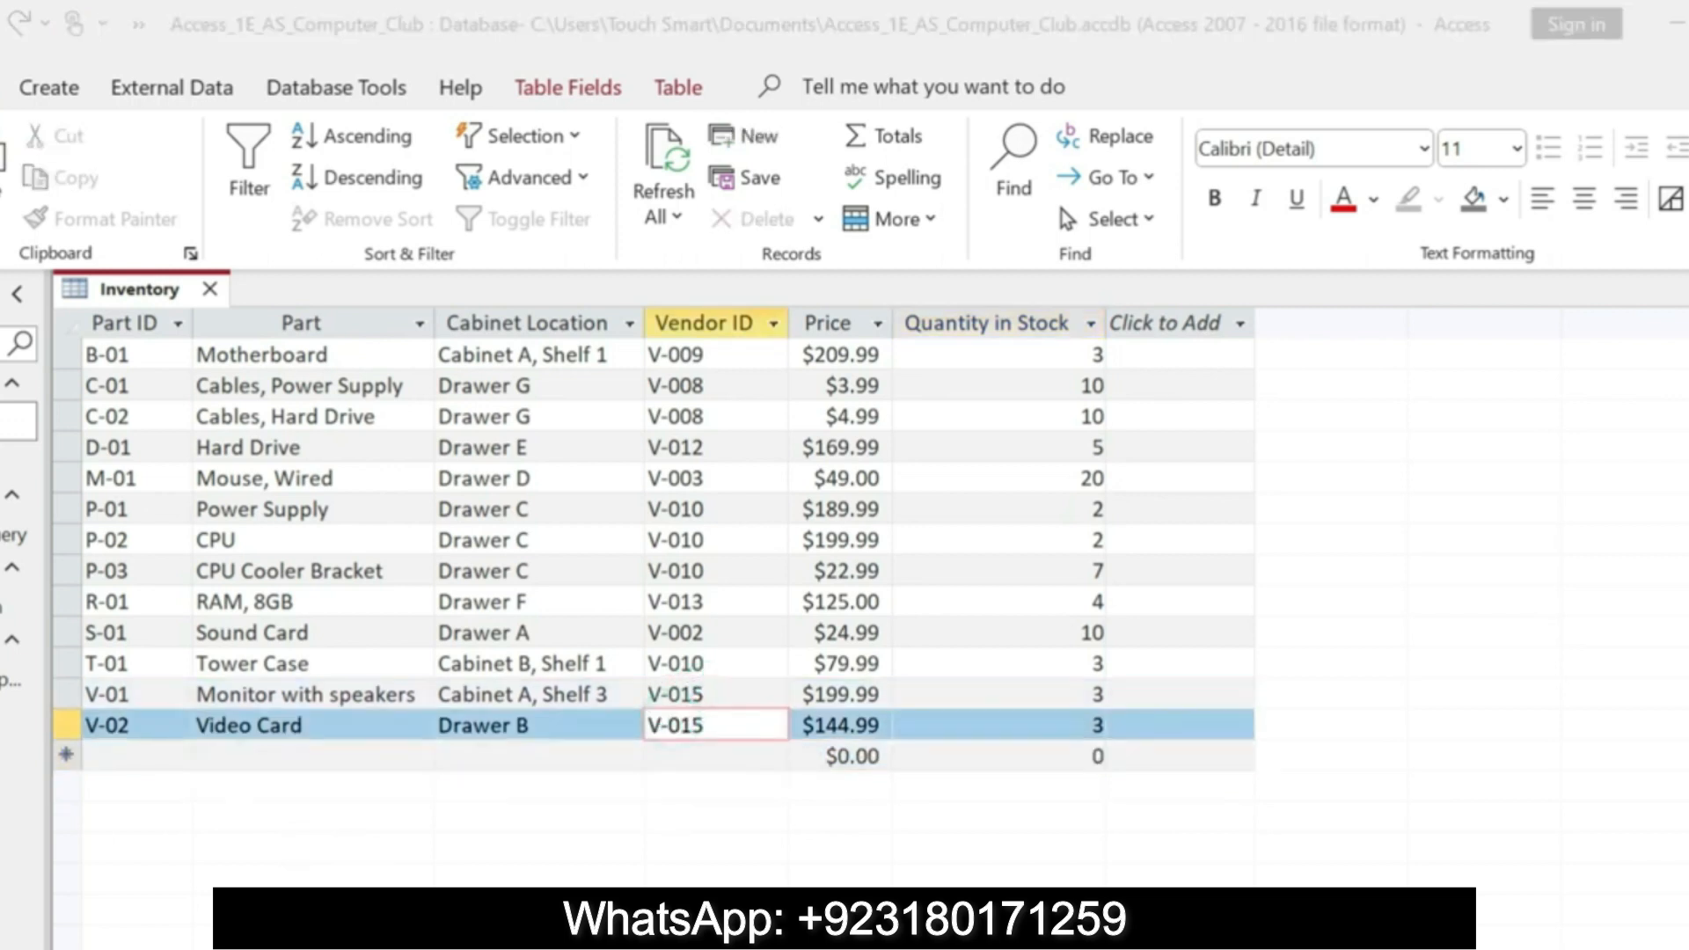
key(ctrl+z)
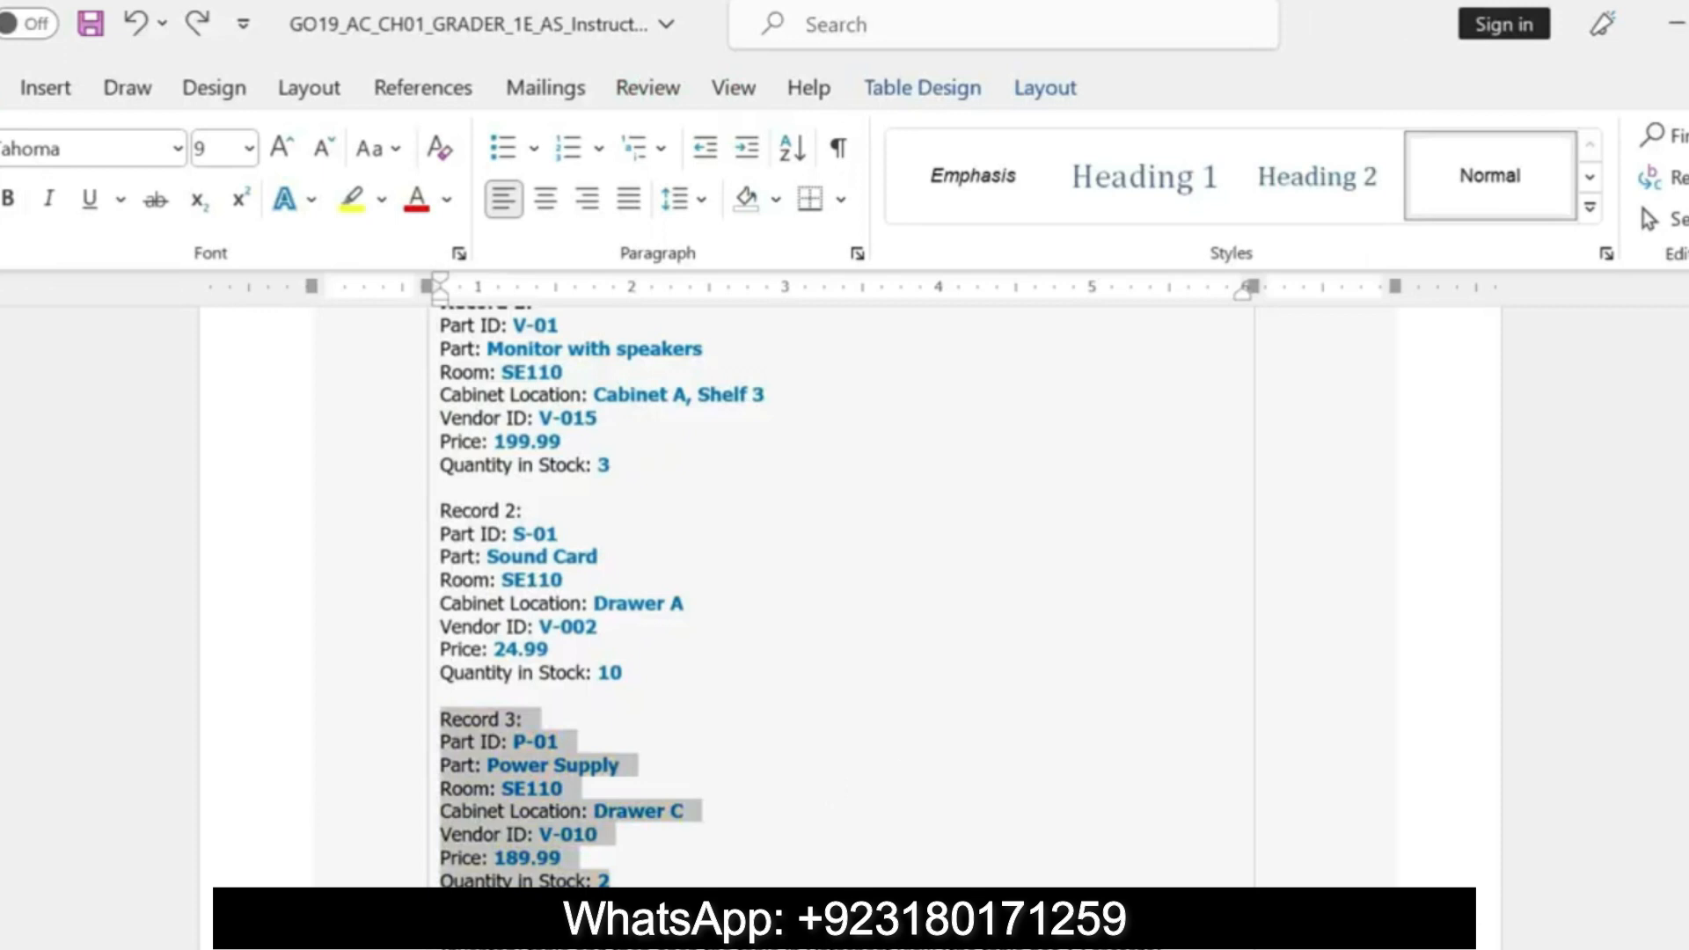
scroll(854, 598, down, 3)
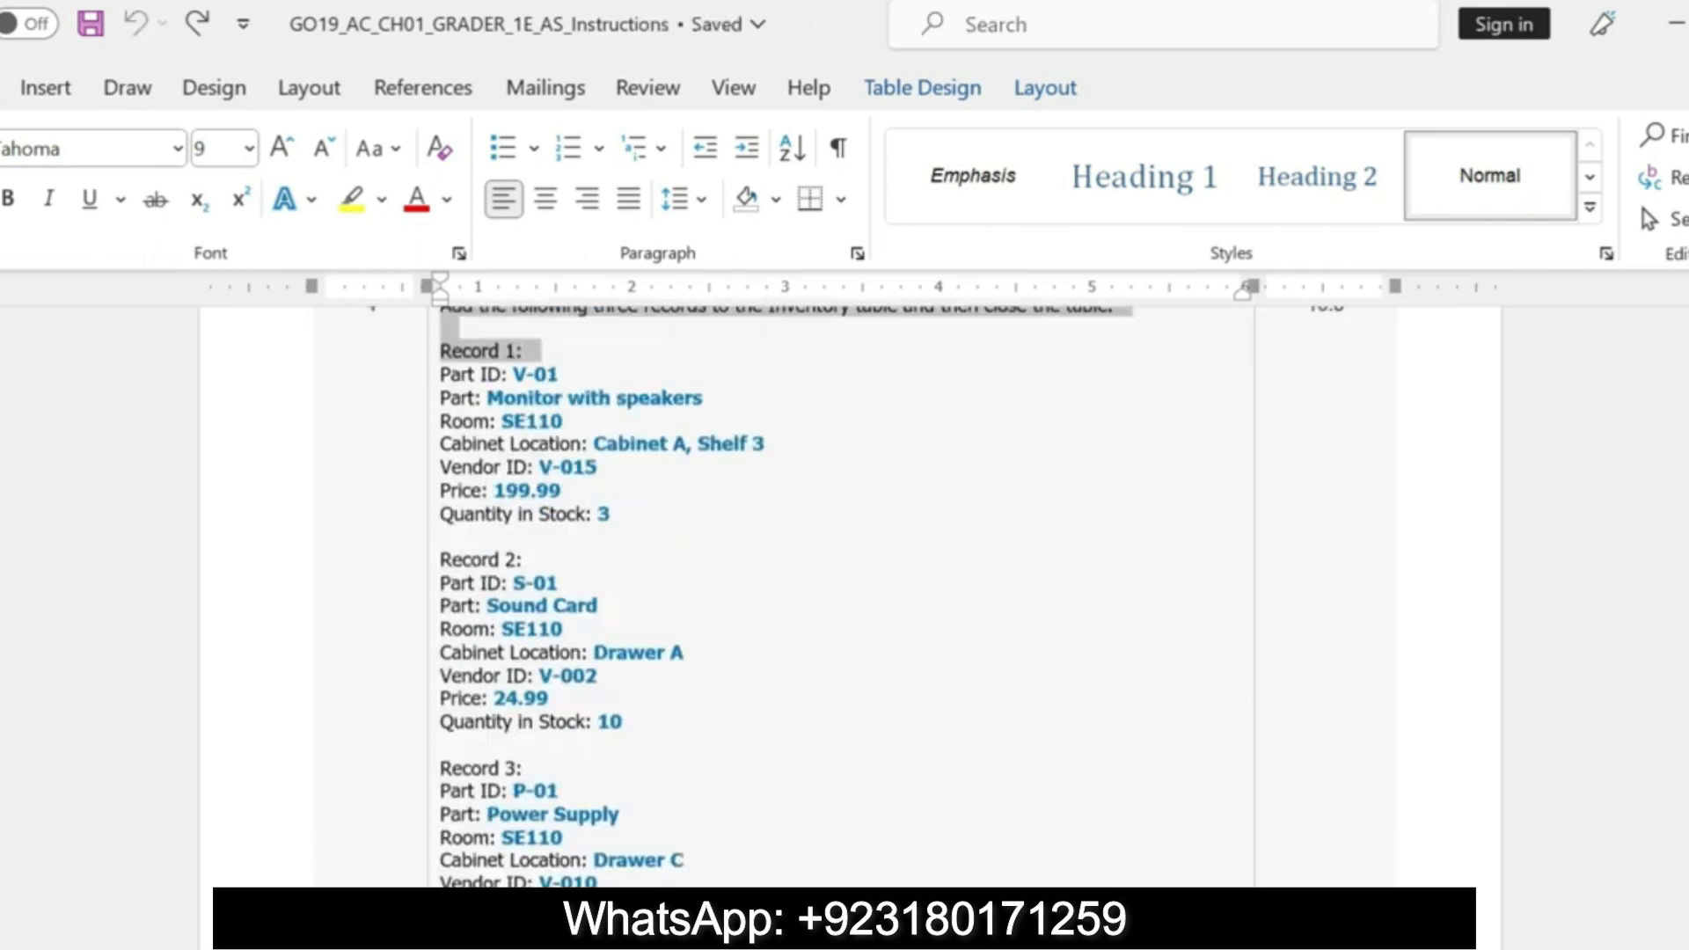
scroll(844, 572, down, 3)
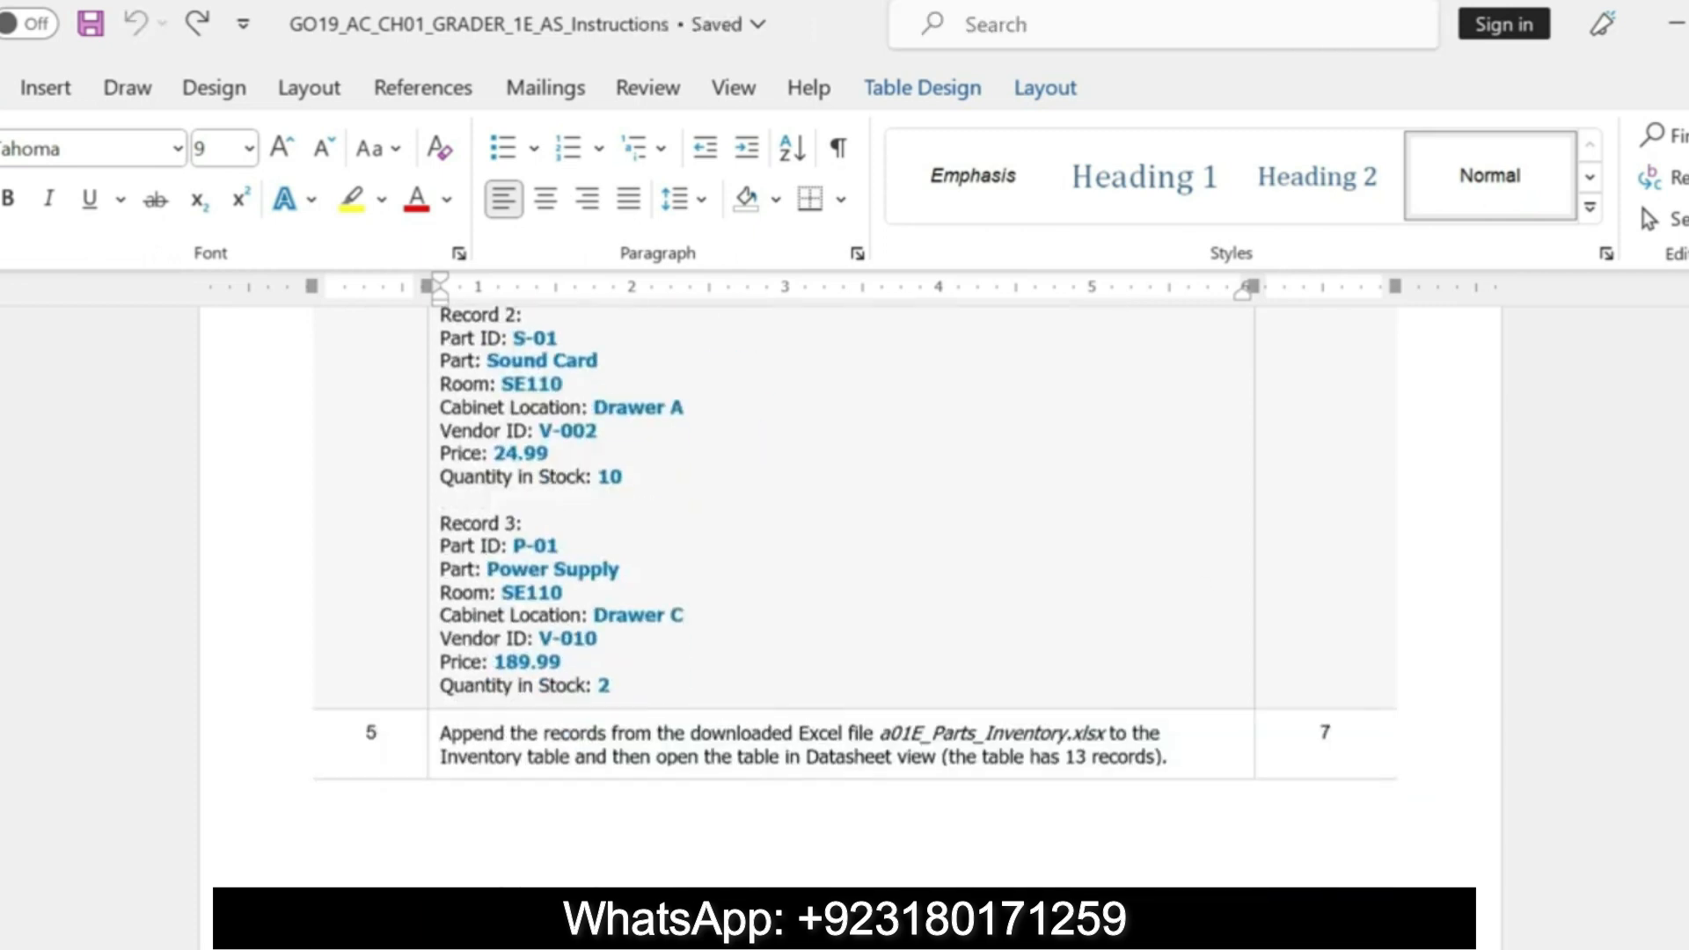
- Highlight instruction 5 about appending a01E_Parts_Inventory.xlsx in yellow in Word and read it through
drag(442, 731, 1166, 756)
click(1201, 699)
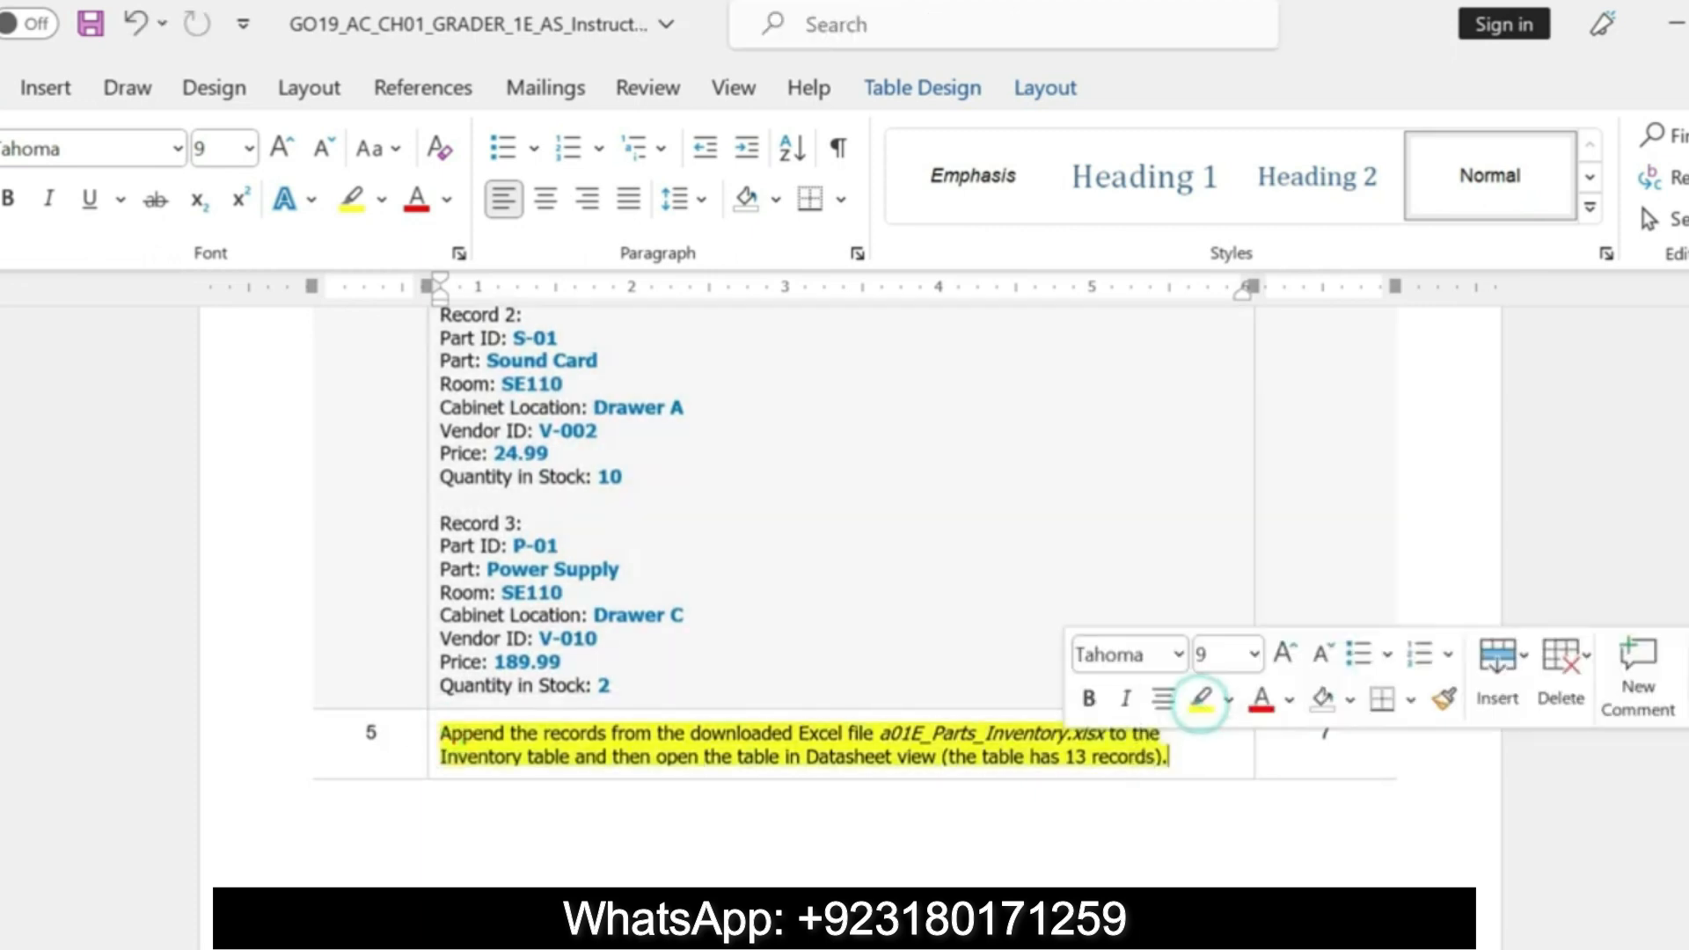
drag(442, 733, 1157, 776)
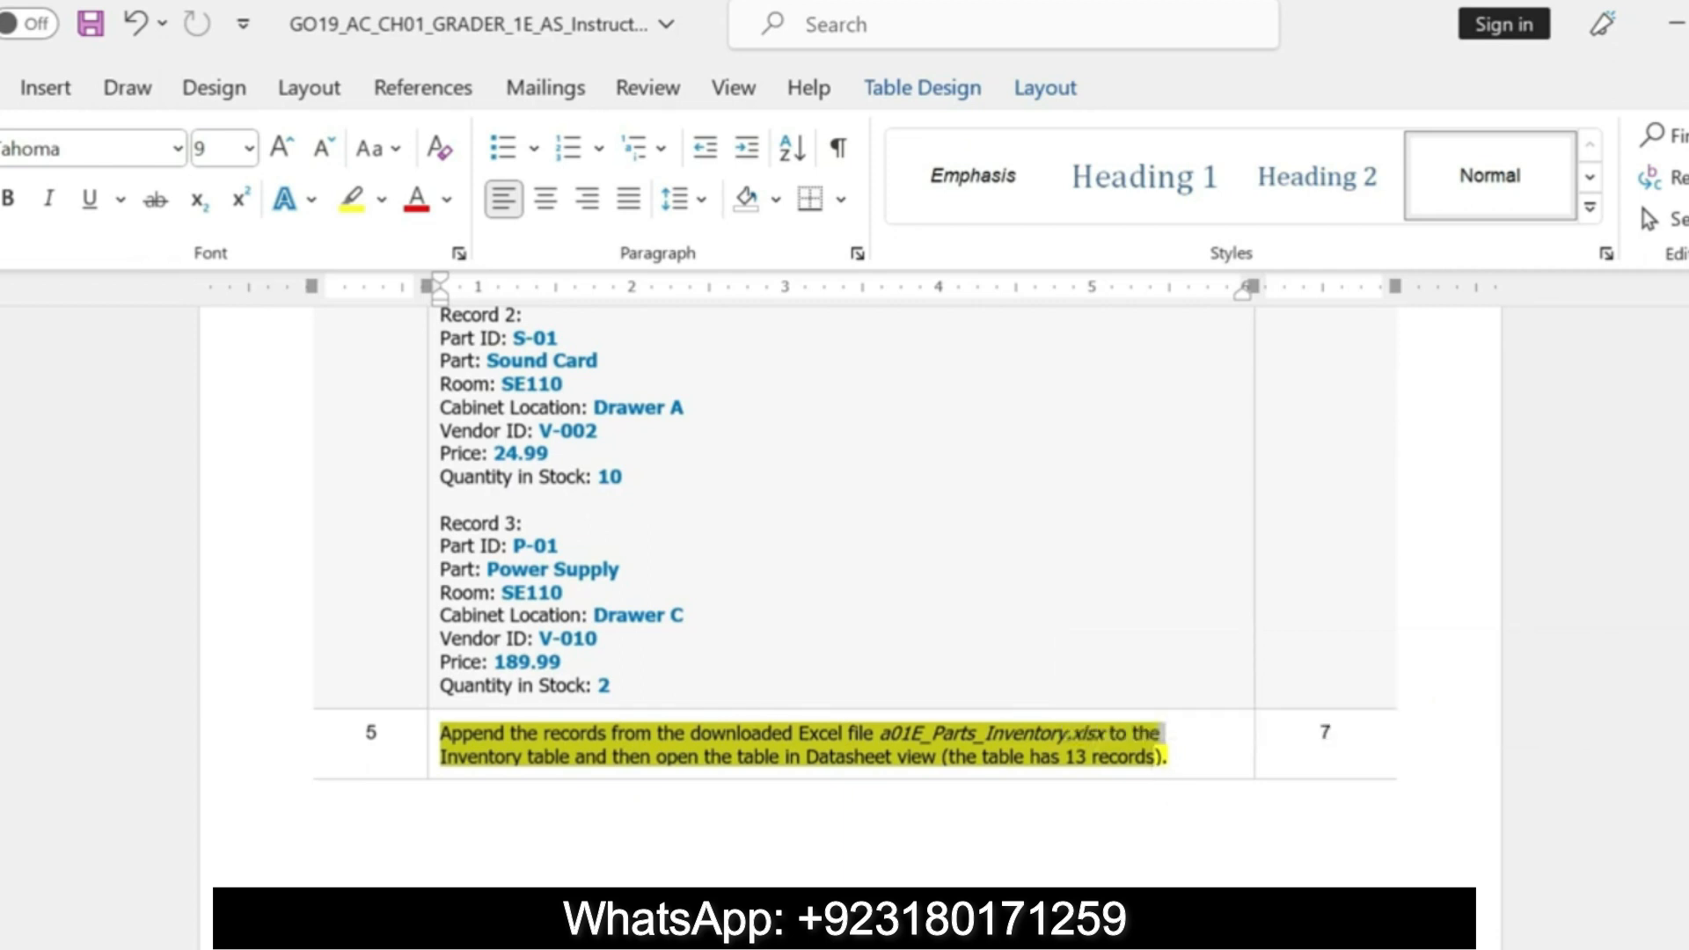
click(442, 723)
drag(442, 723, 1166, 759)
click(863, 754)
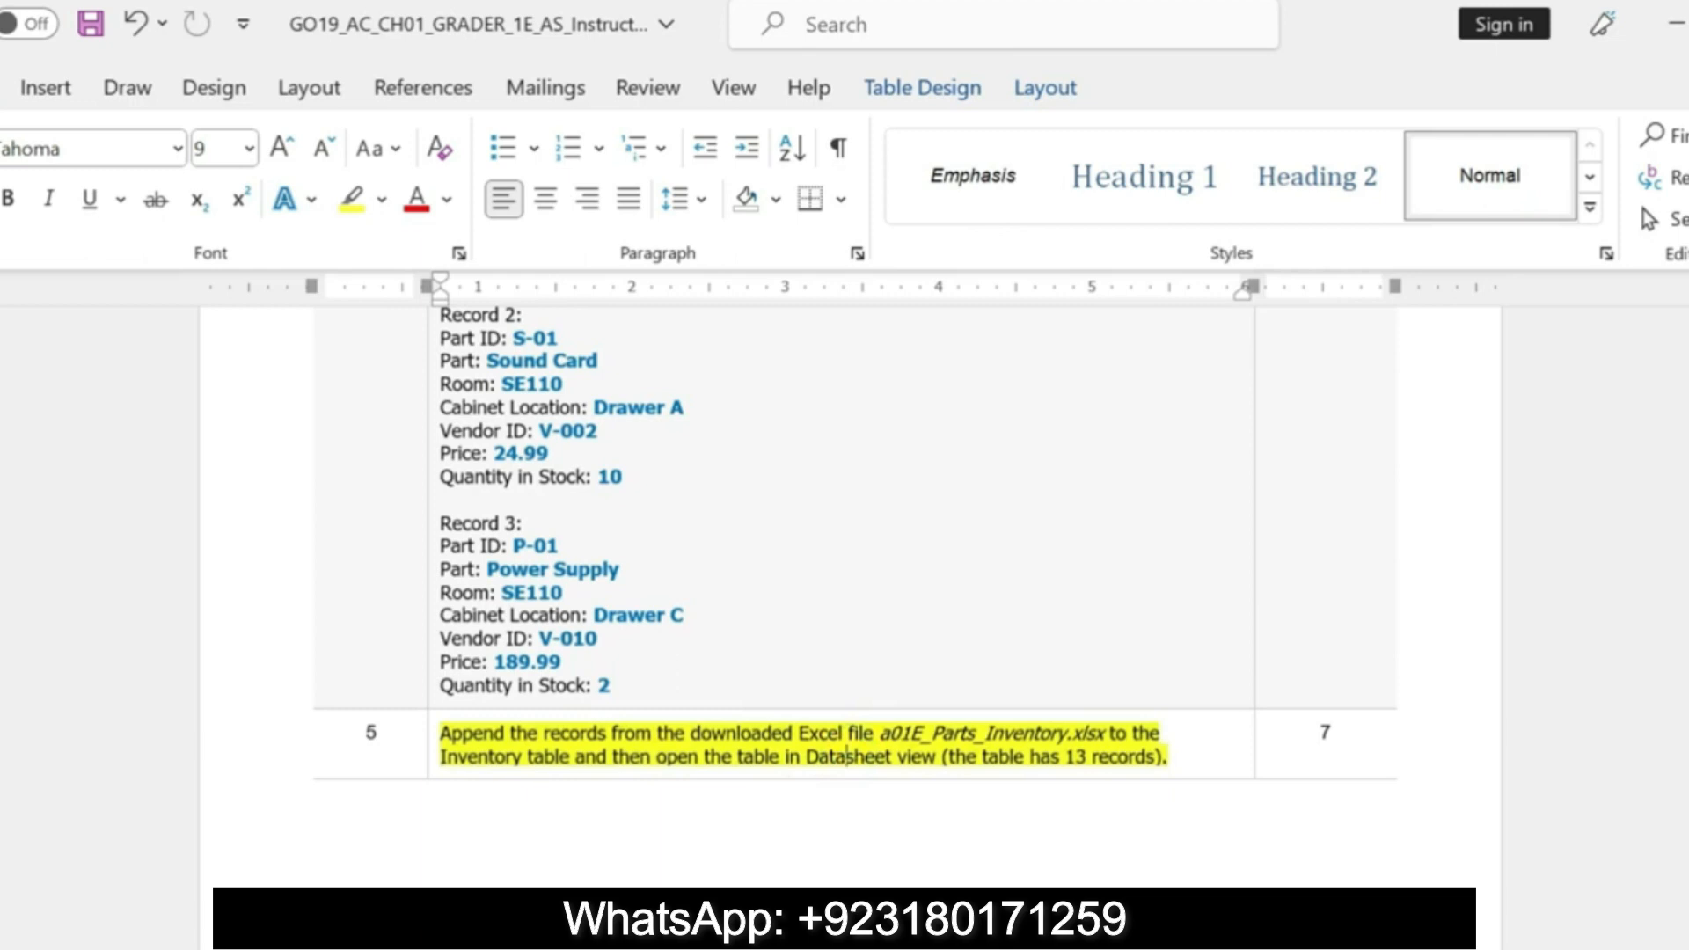
- View the Inventory datasheet in Access and return to Word to mark the Excel file name a01E_Parts_Inventory in instruction 5
key(alt+Tab)
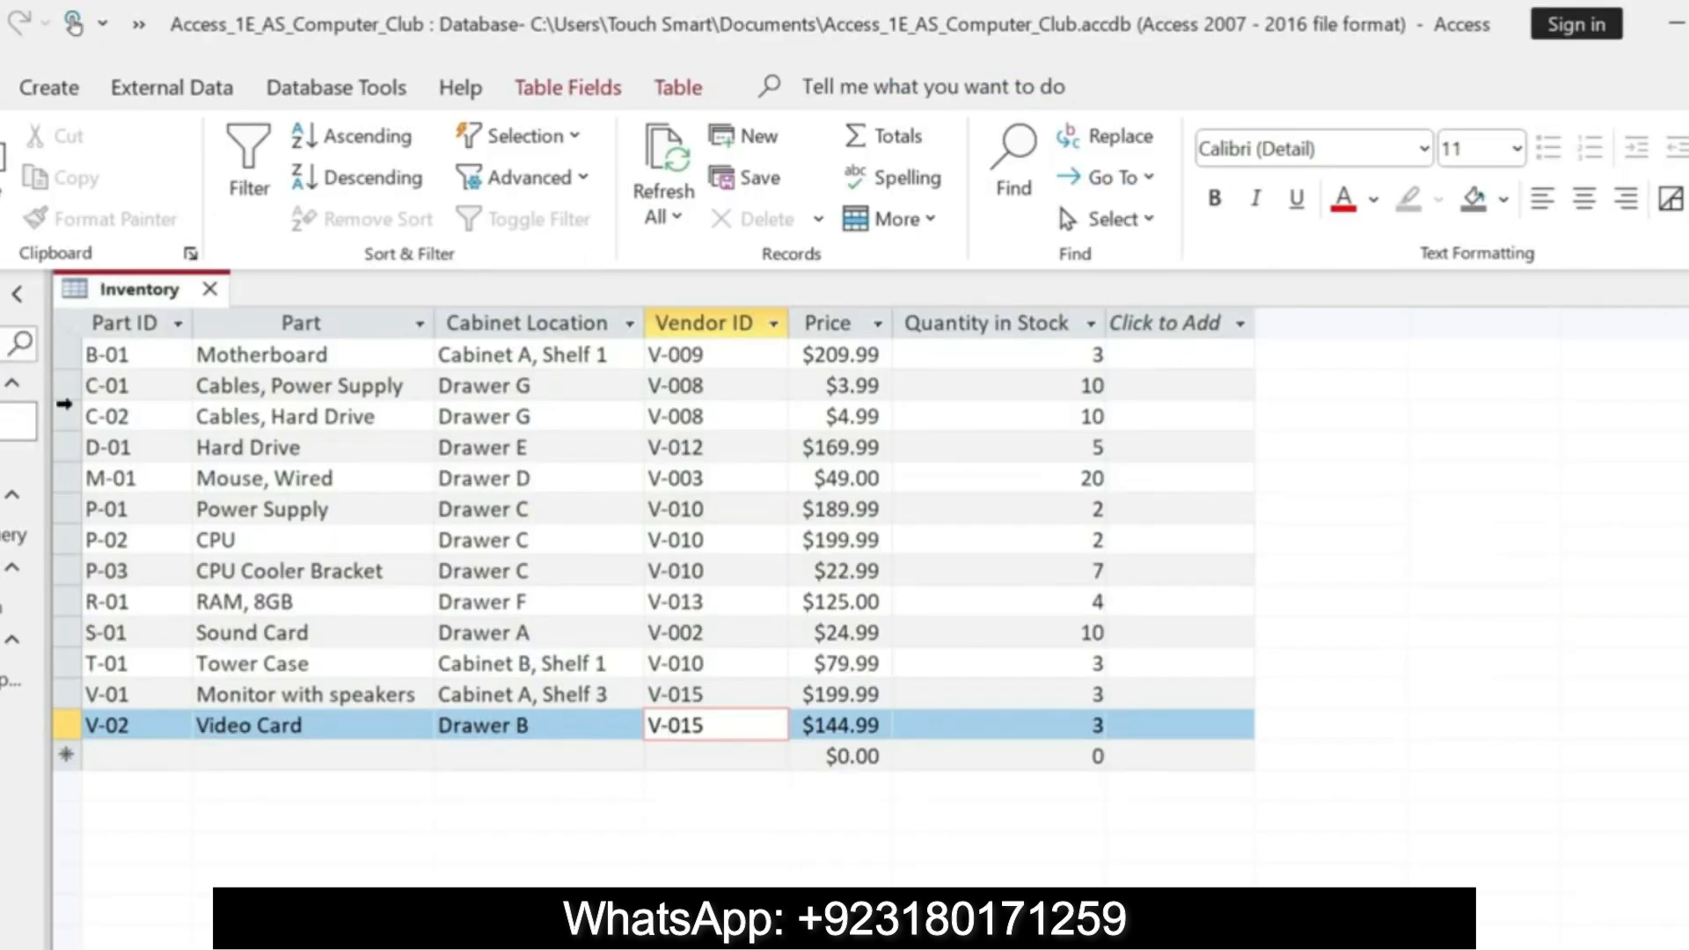
click(690, 941)
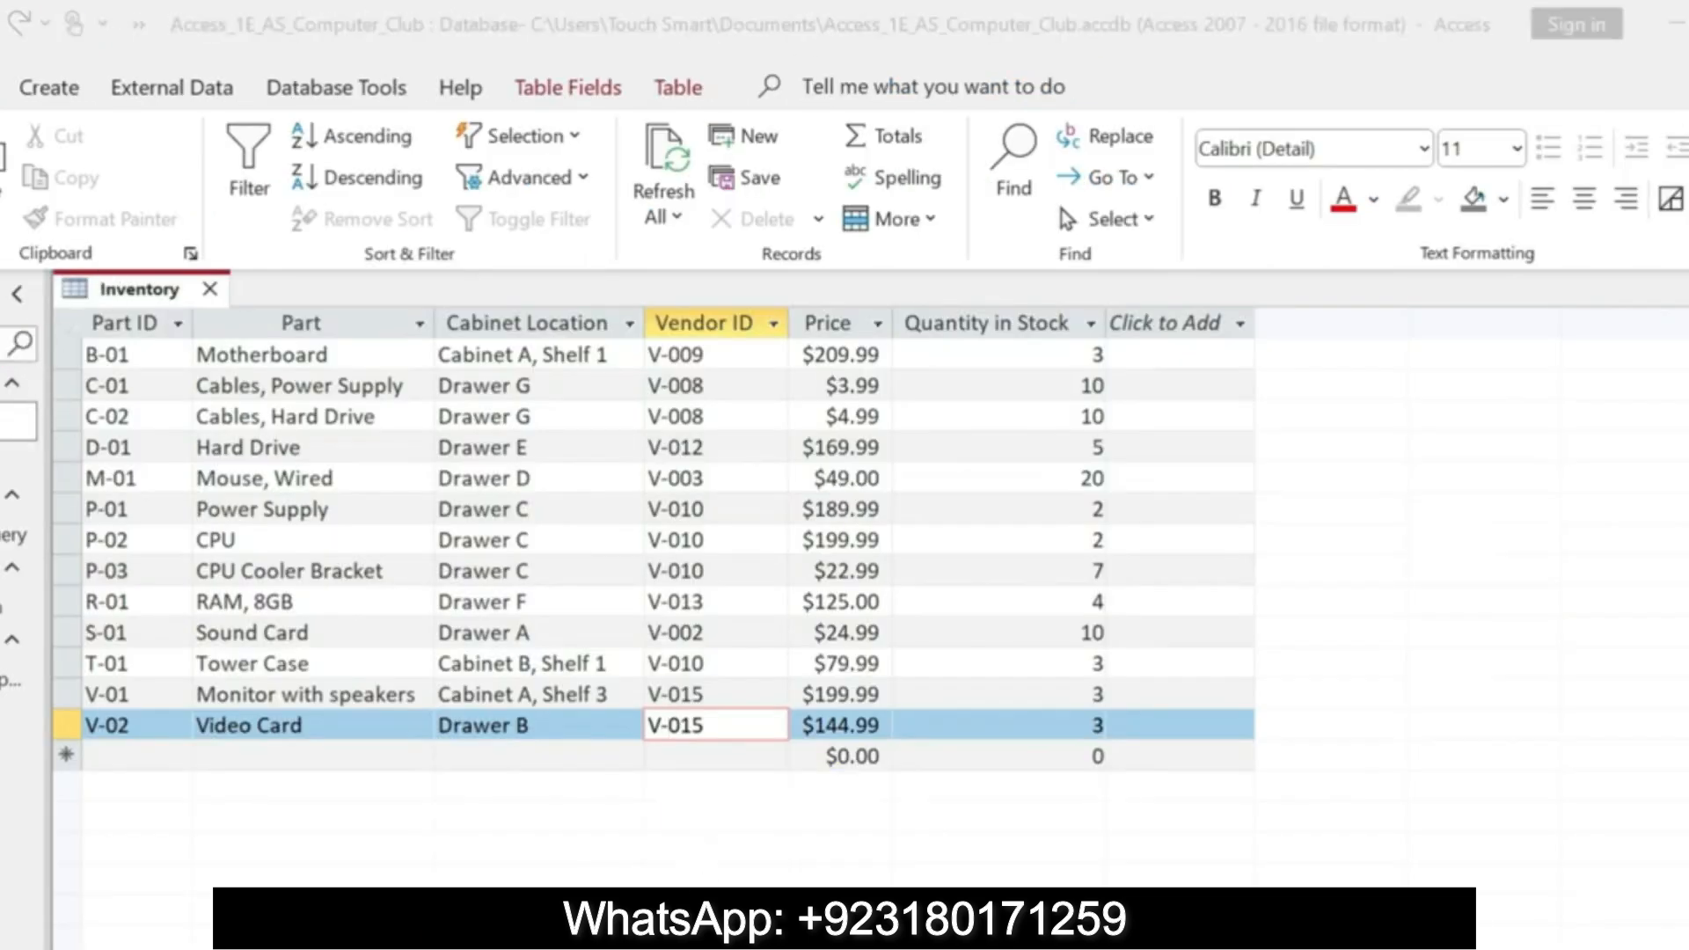
click(801, 733)
drag(800, 733, 1066, 733)
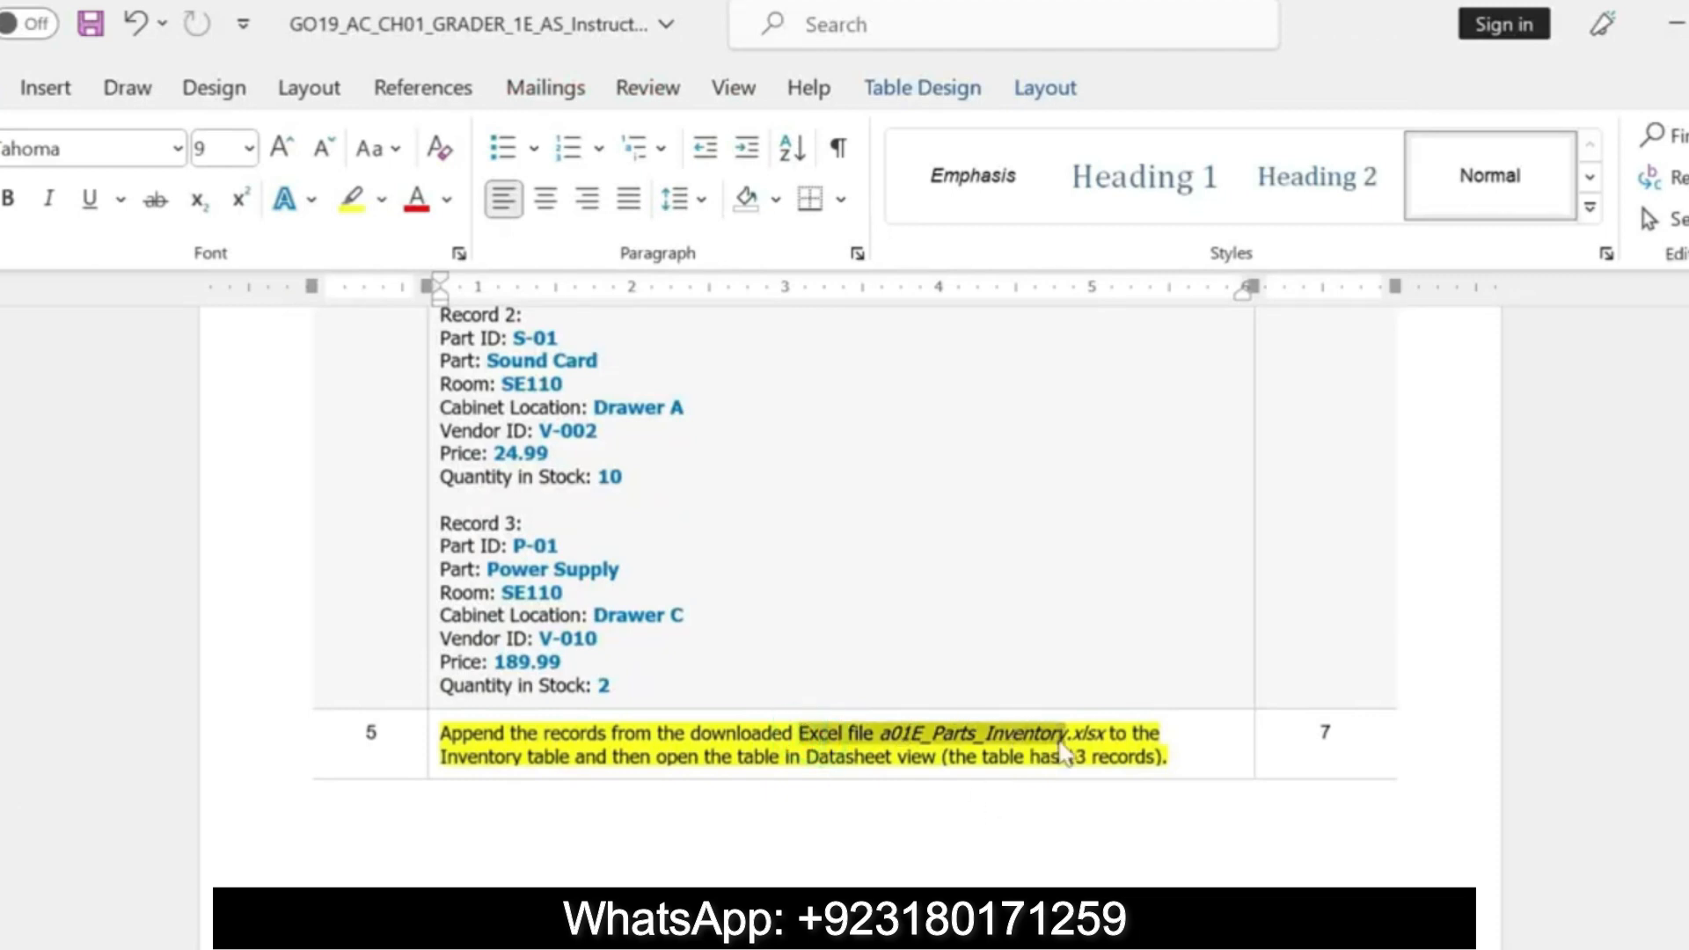
- Look up the file import sources for new external data in Access, then return to Word and undo instruction 5's highlight
key(alt+Tab)
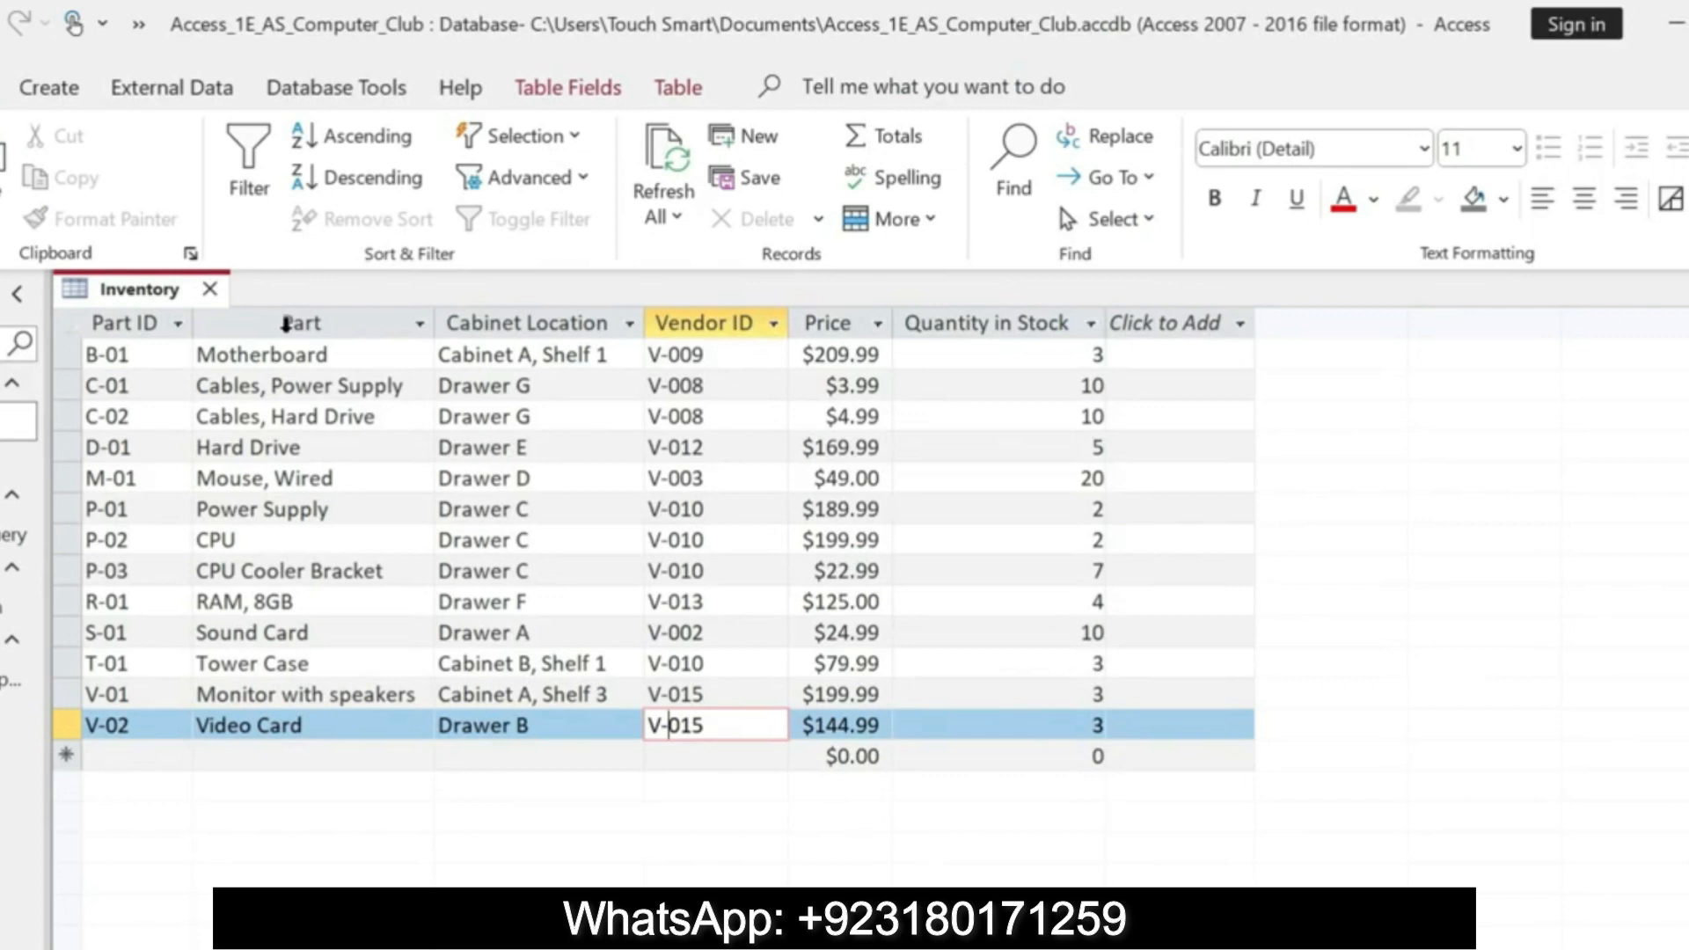
click(156, 99)
click(1, 189)
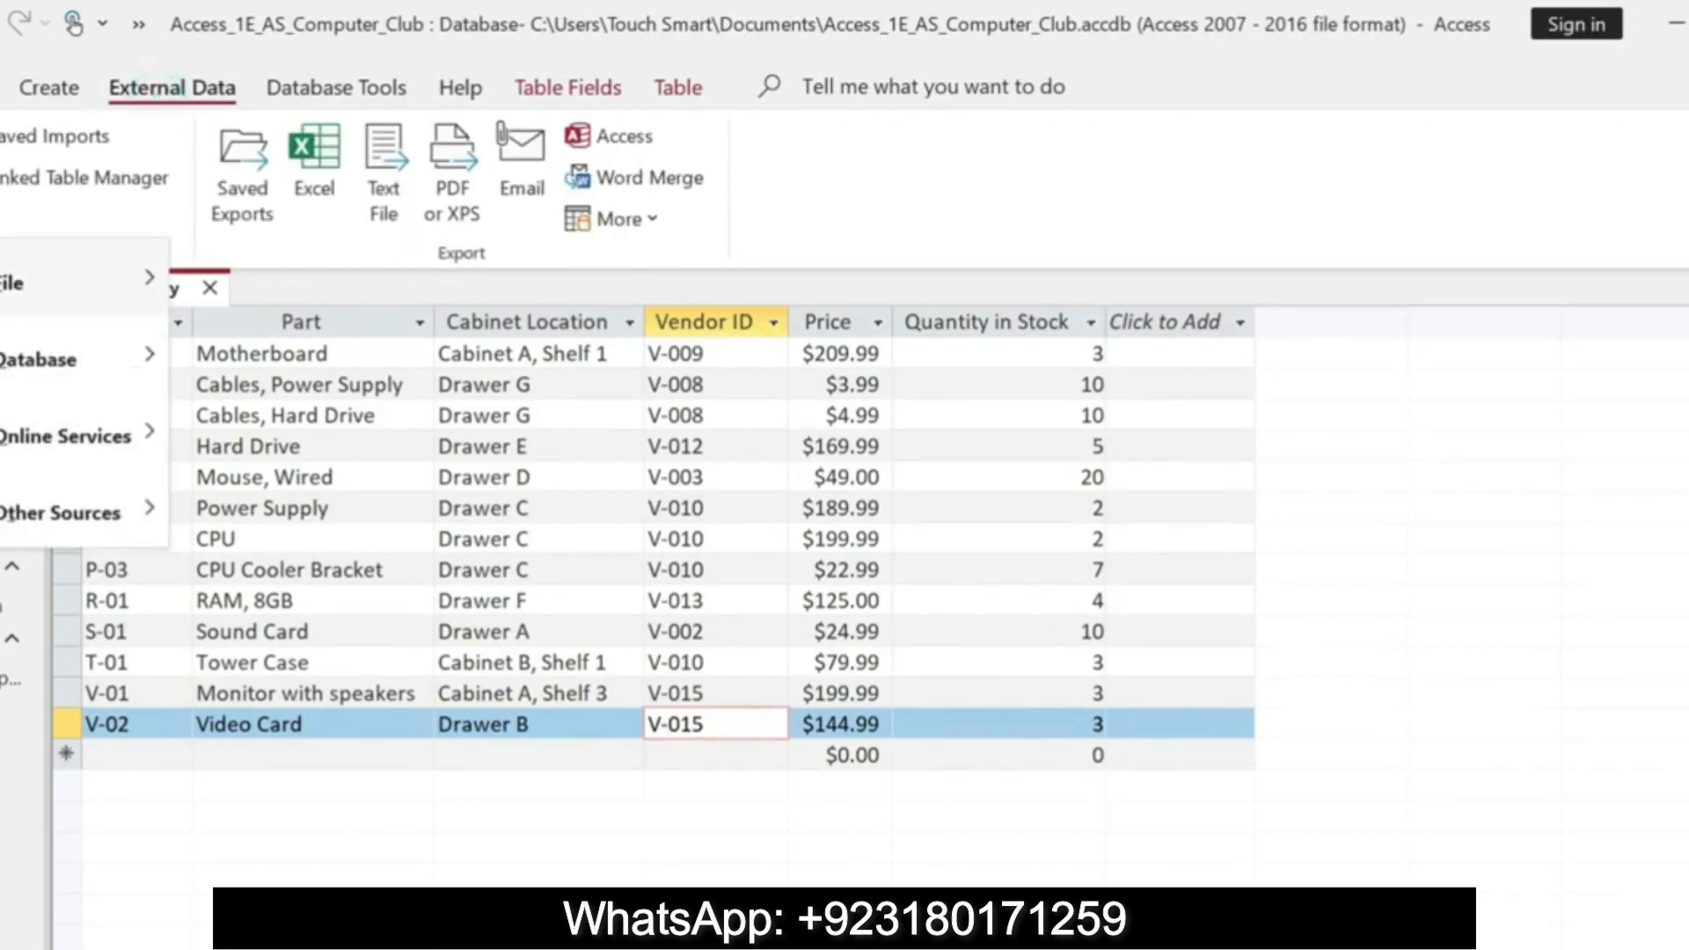
mouse_move(17, 283)
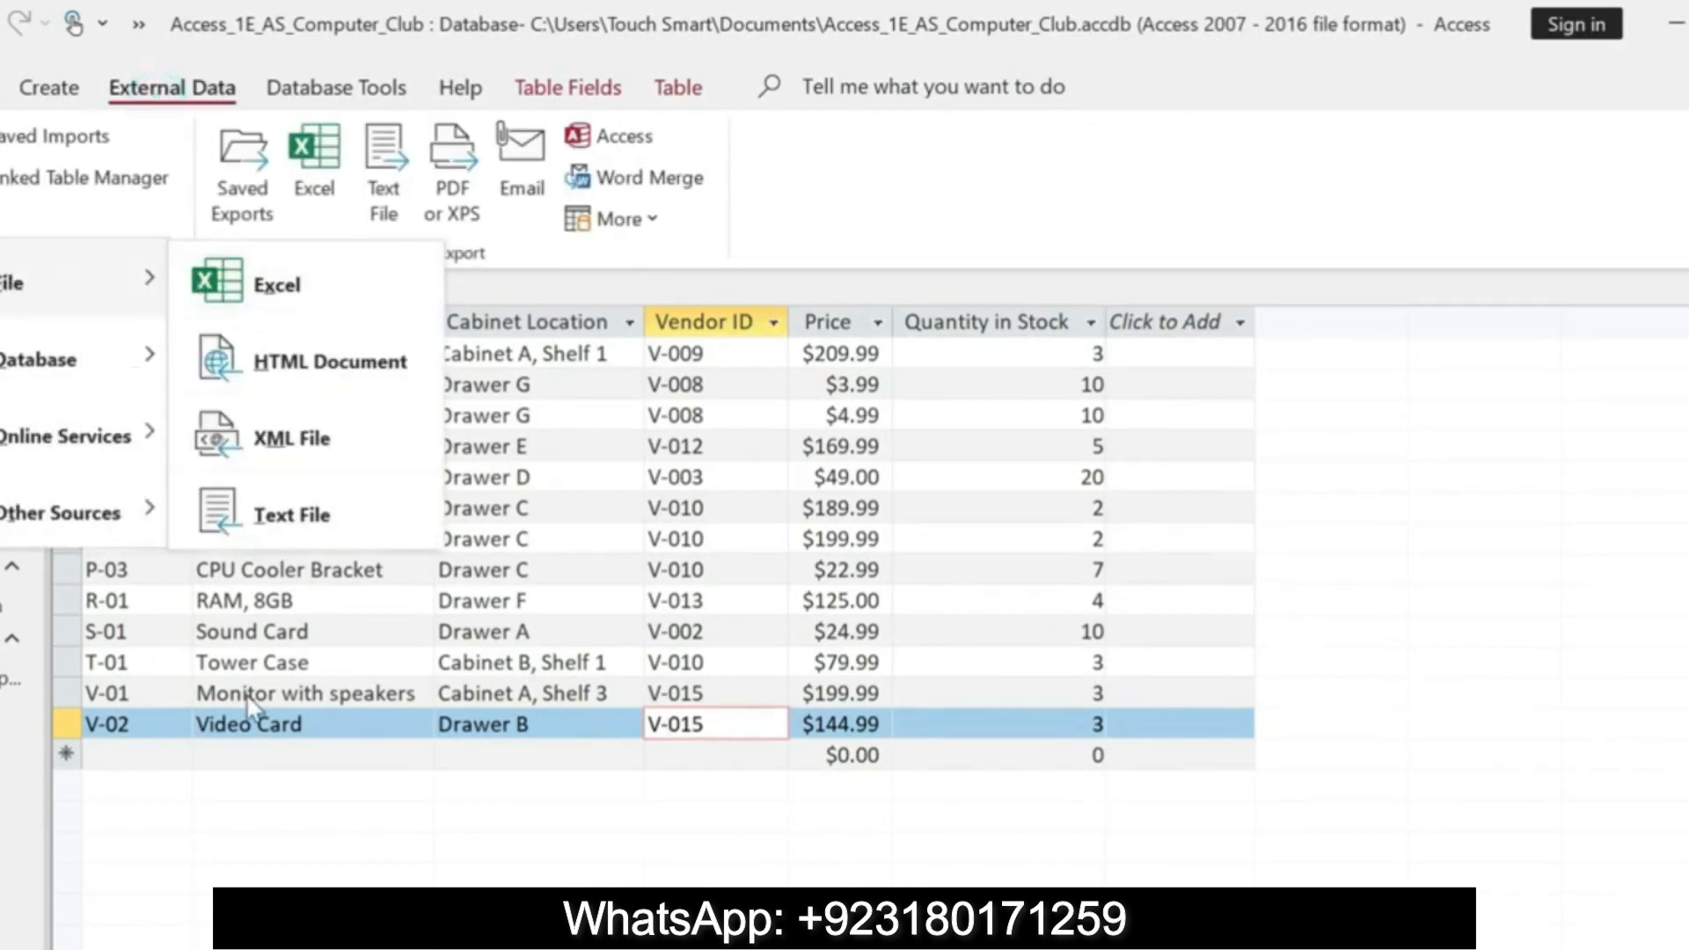
key(alt+Tab)
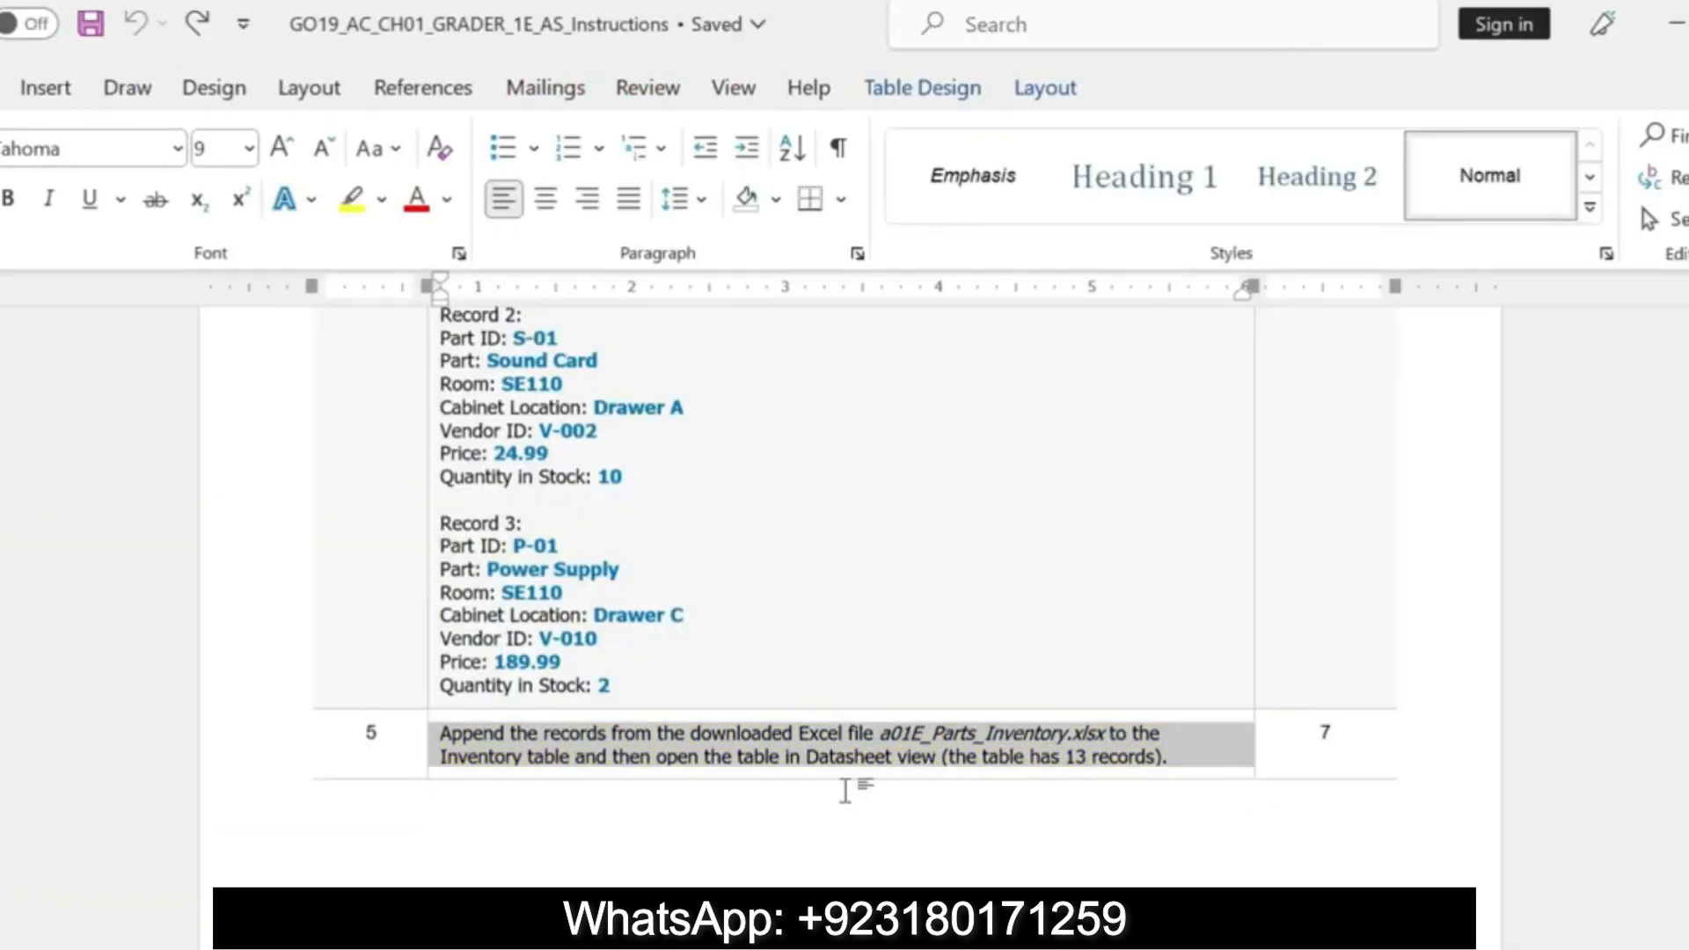
- Highlight instruction 6 about the Room, Part and Part ID fields in yellow in Word and read it
click(1443, 747)
drag(1687, 545, 1688, 598)
drag(442, 614, 1144, 662)
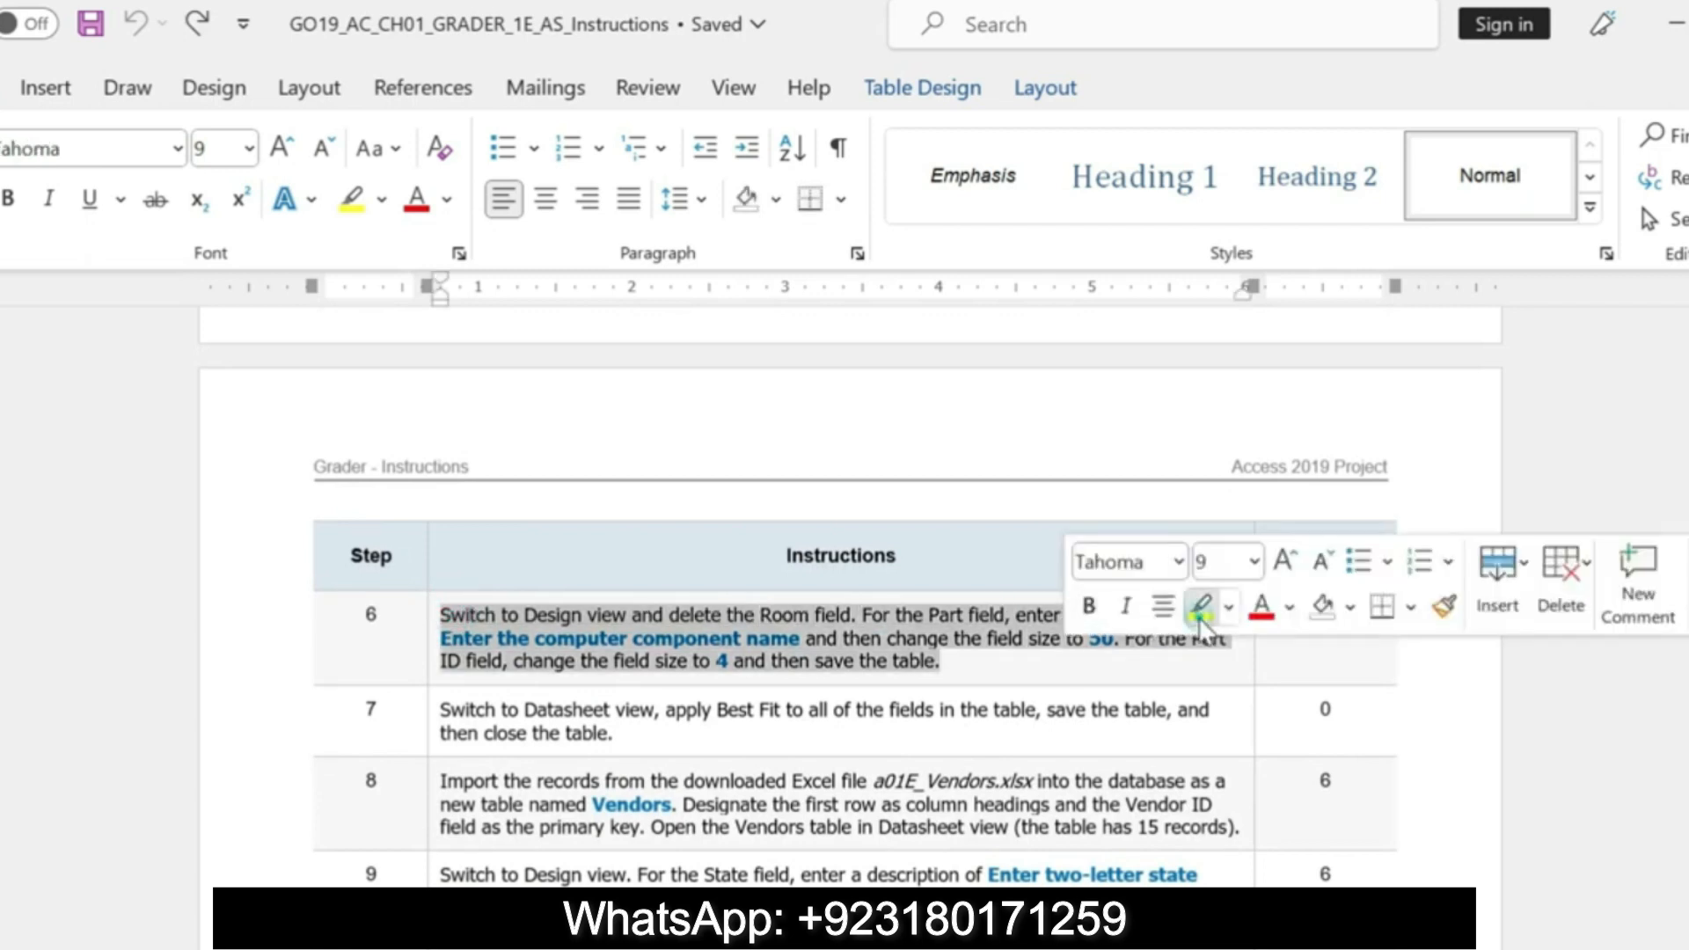
click(1199, 607)
drag(440, 614, 941, 662)
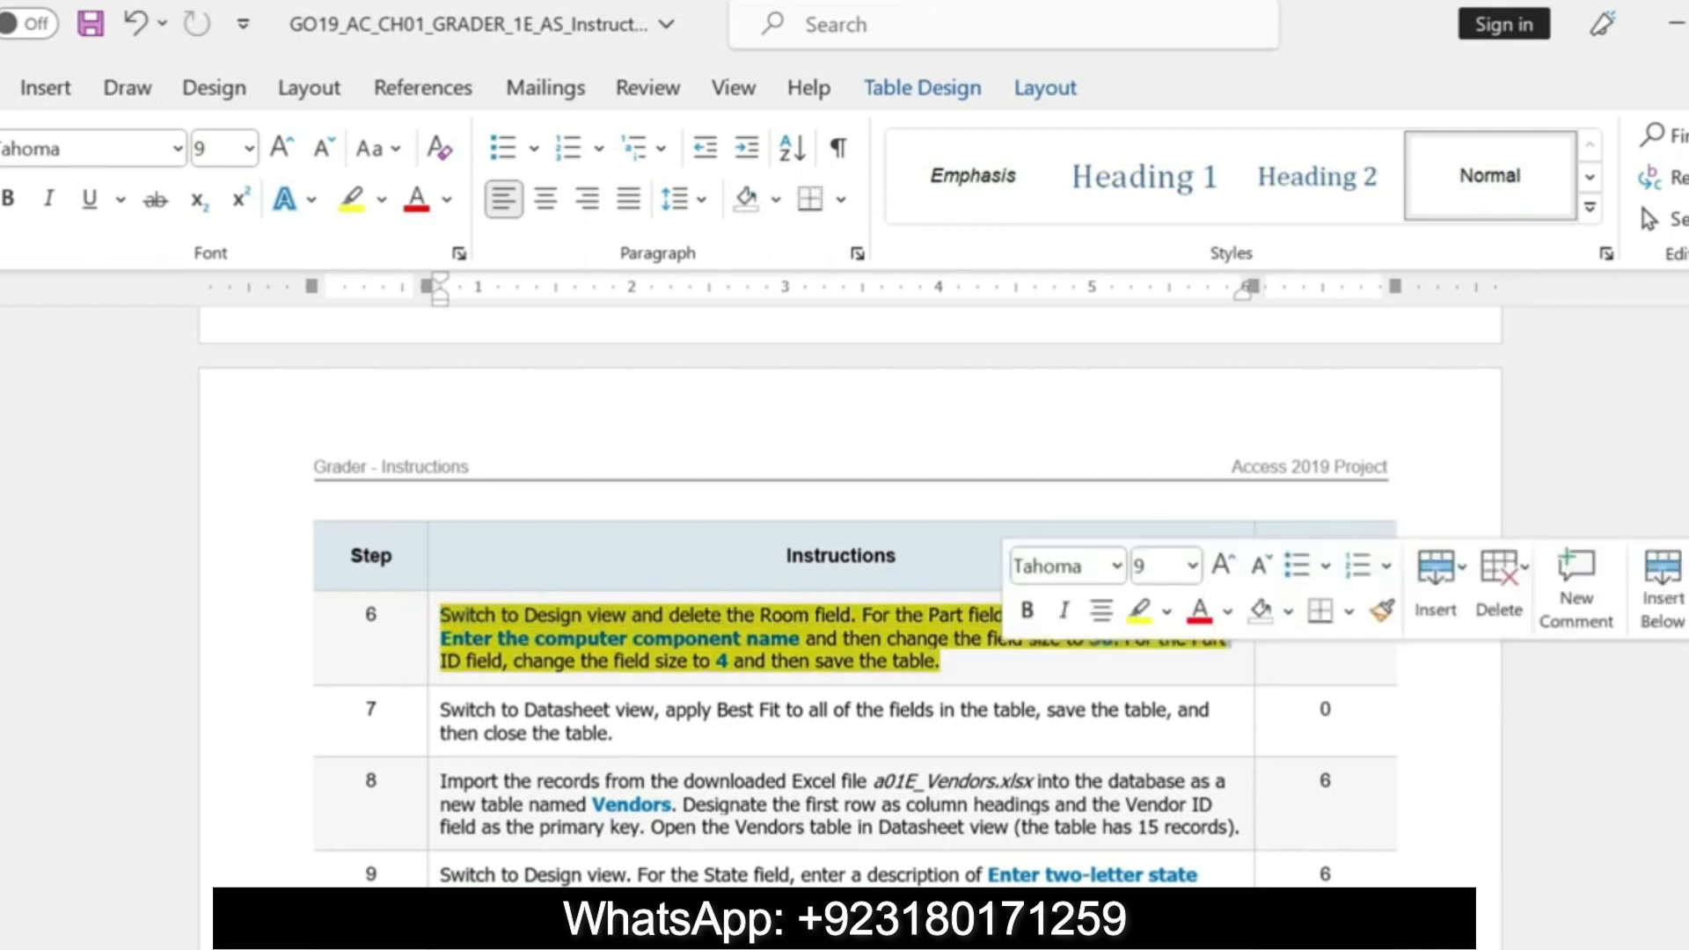
click(802, 639)
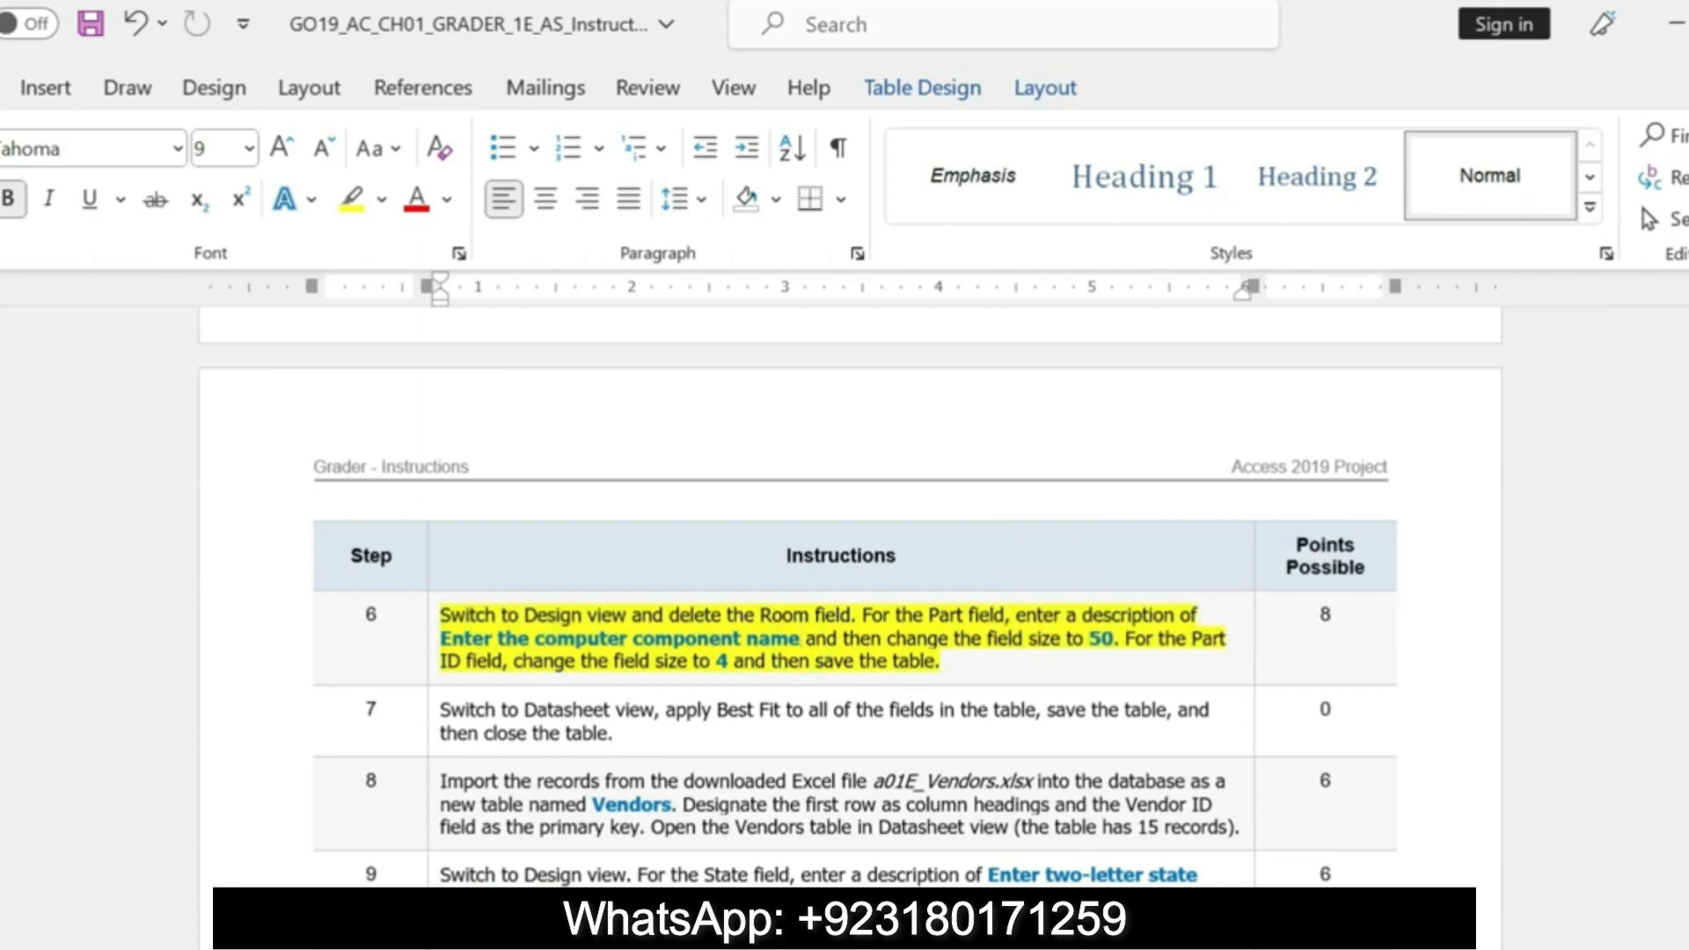
- Review instructions 5 and 6 in Word, then switch to Access and open the Inventory table in Design view
scroll(850, 598, up, 3)
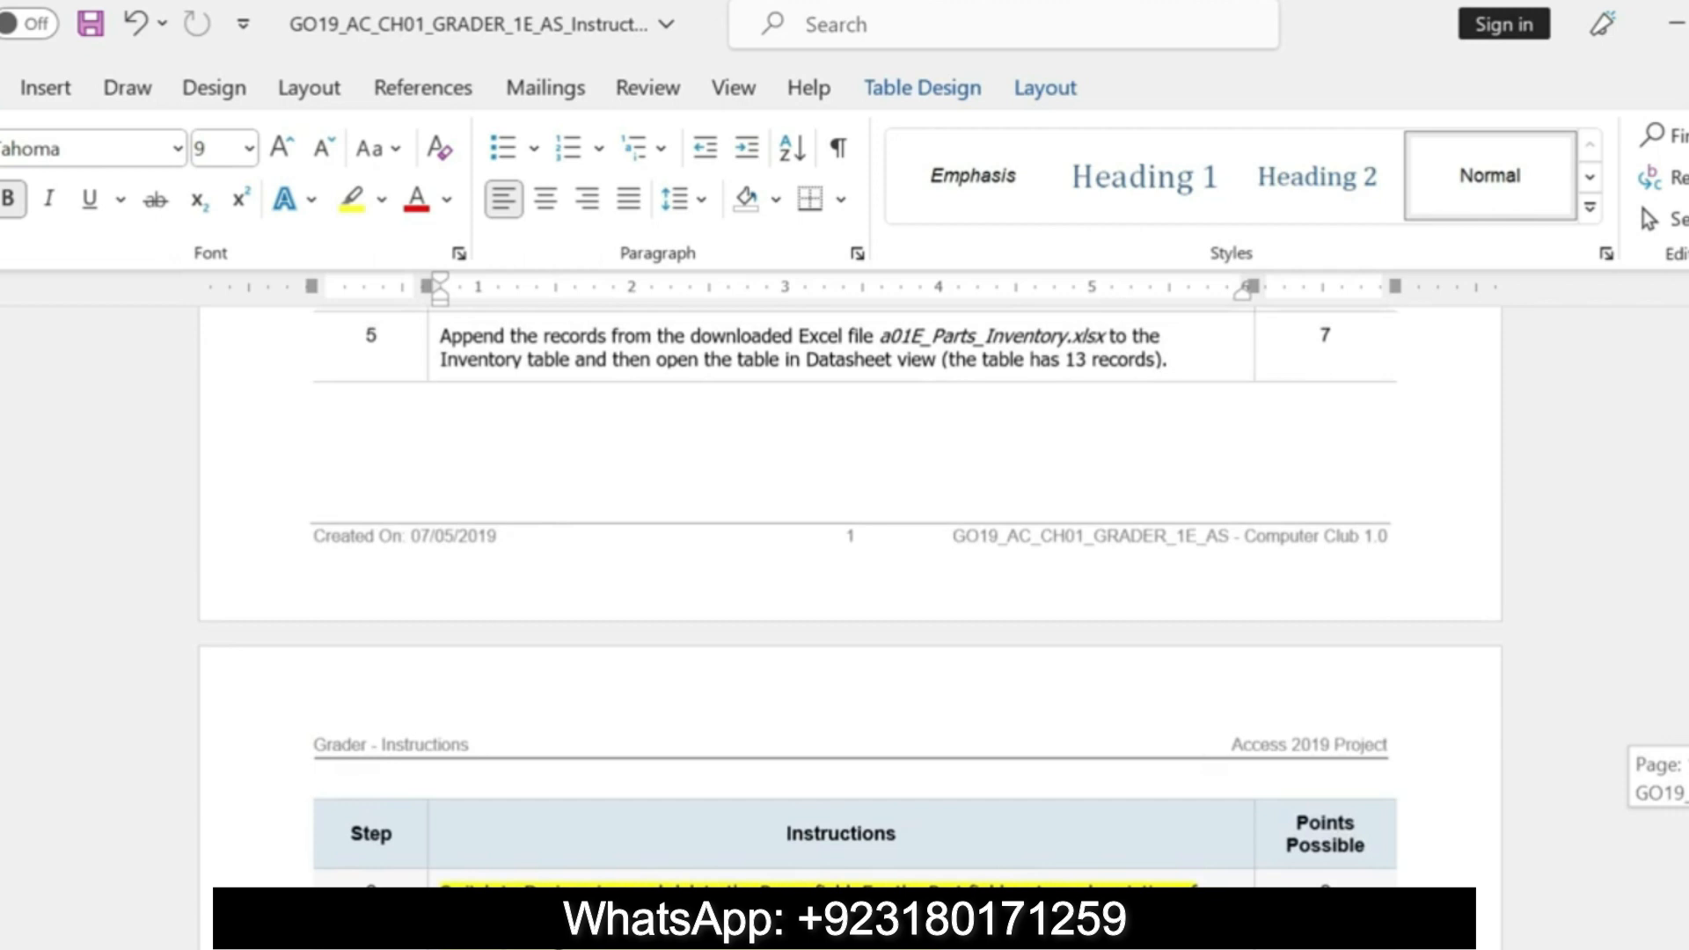
scroll(849, 598, down, 1)
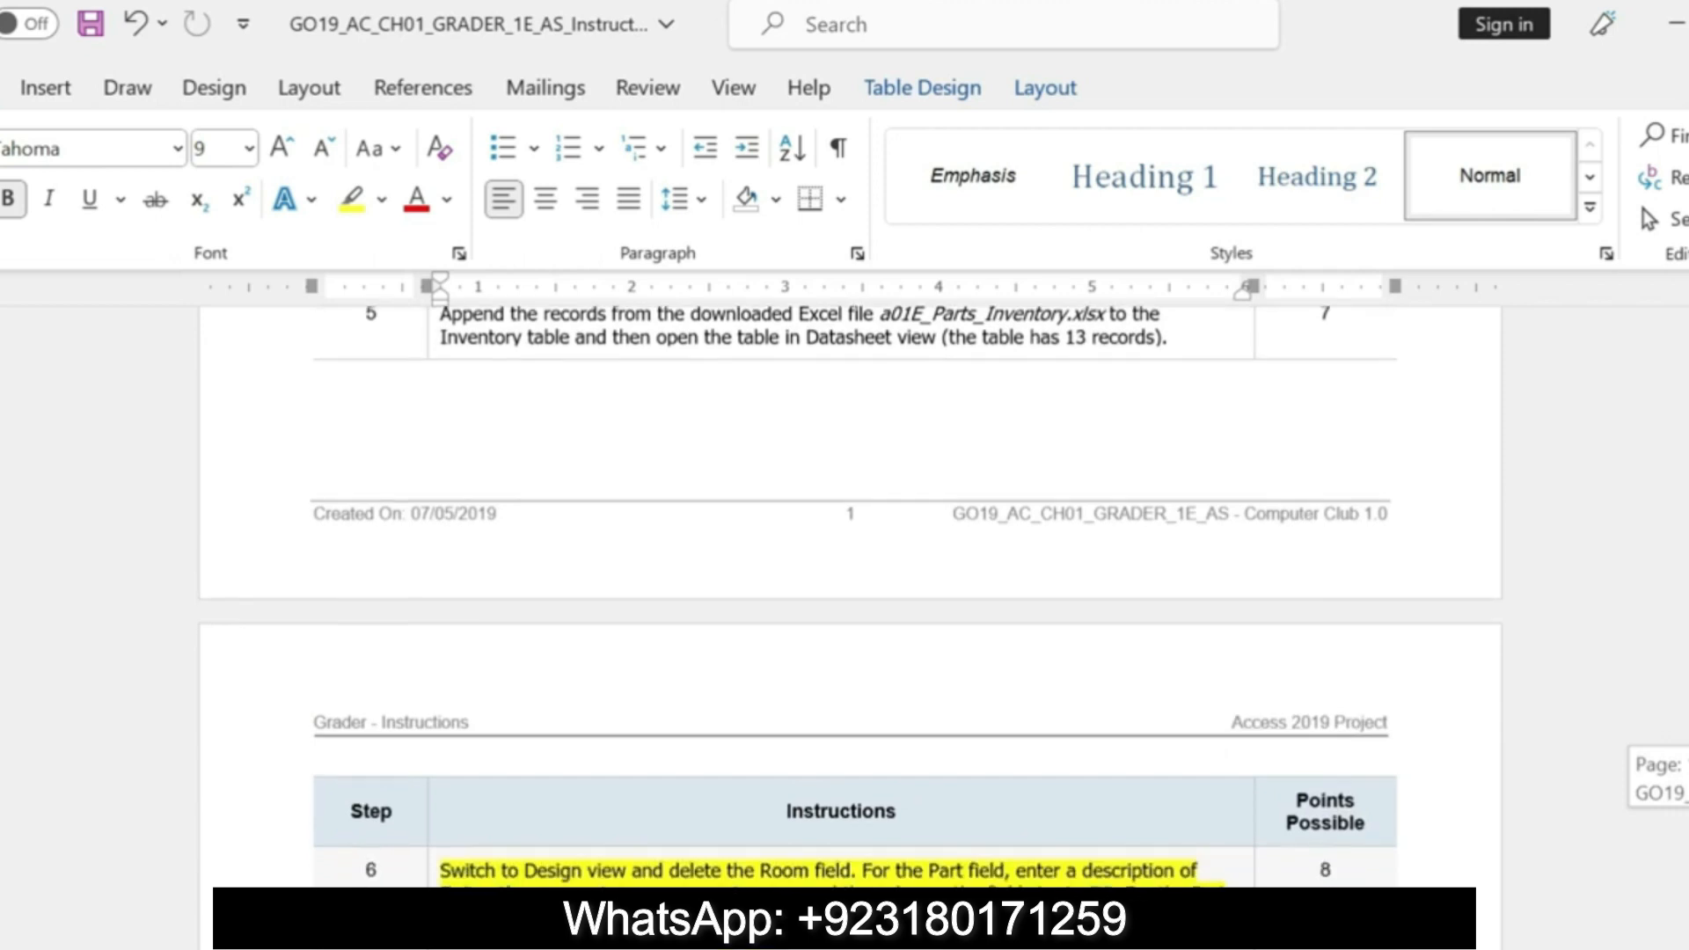
scroll(850, 598, down, 2)
scroll(850, 598, up, 1)
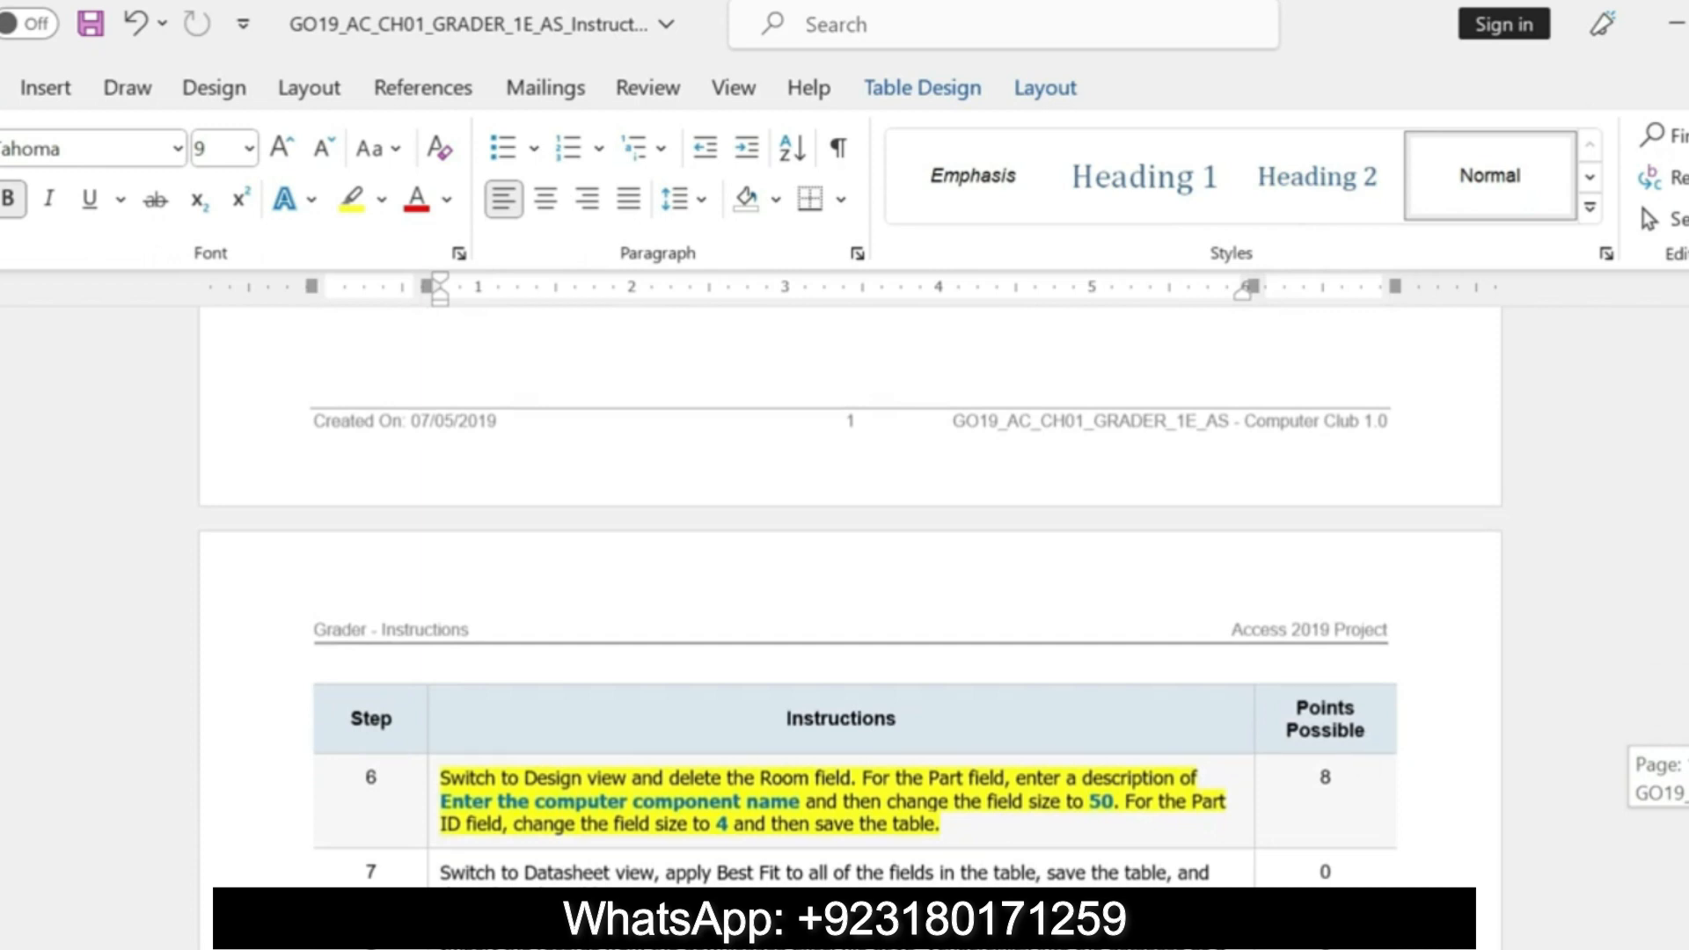
scroll(800, 746, down, 2)
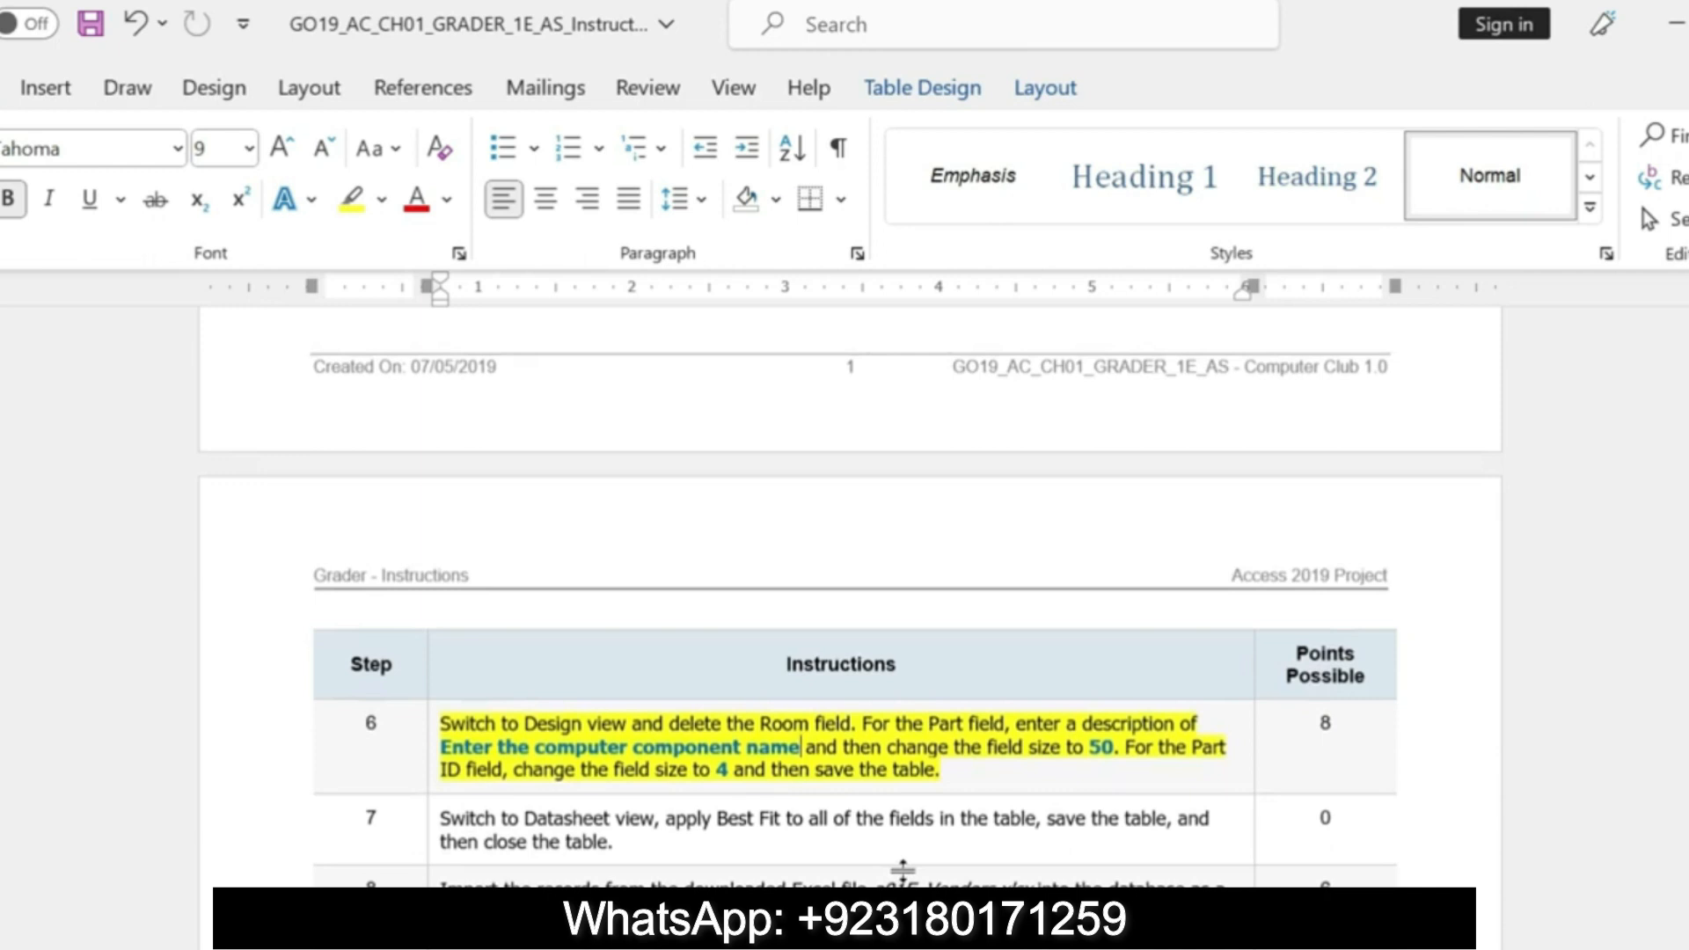
click(845, 943)
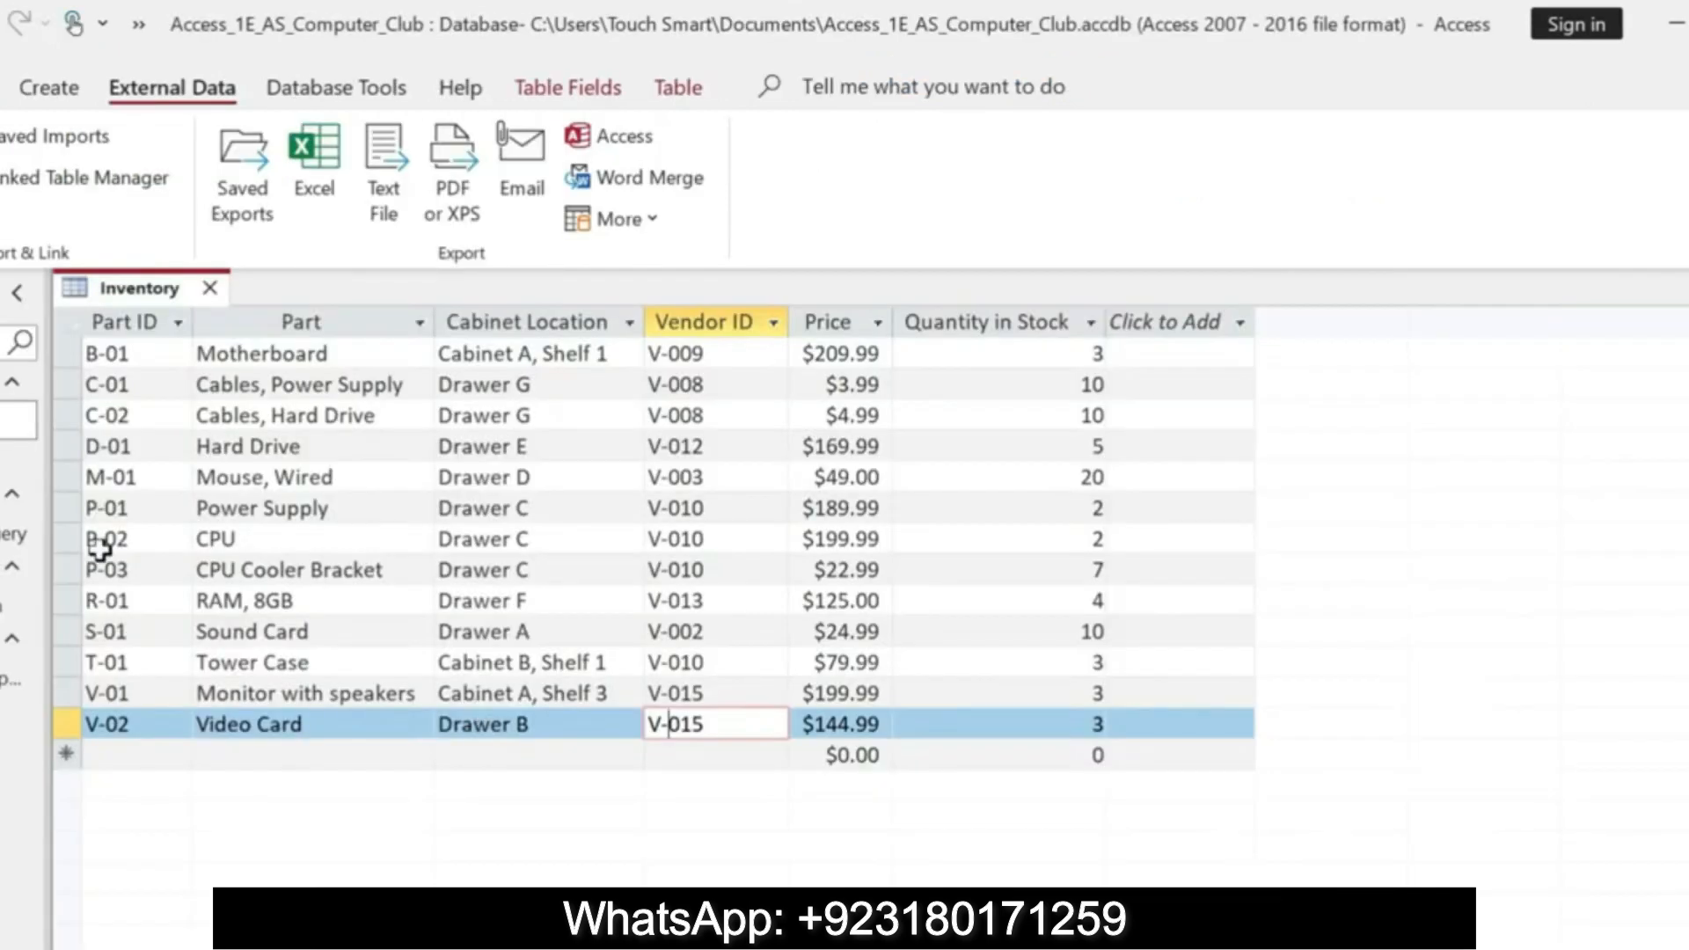
right_click(171, 297)
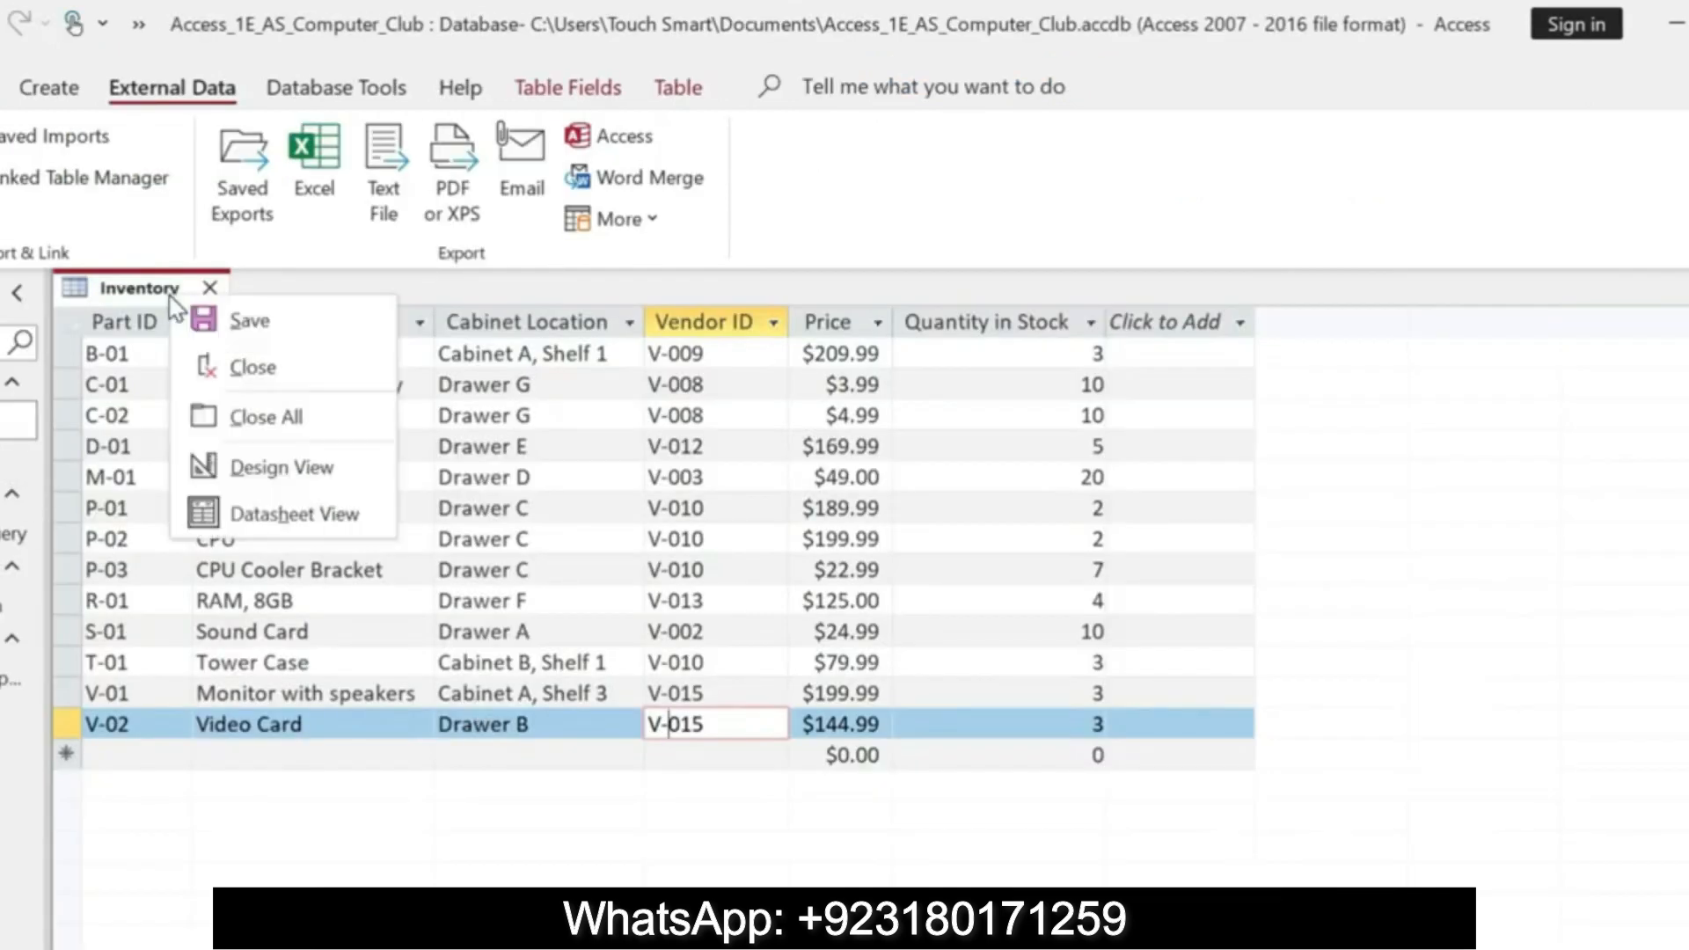
click(263, 467)
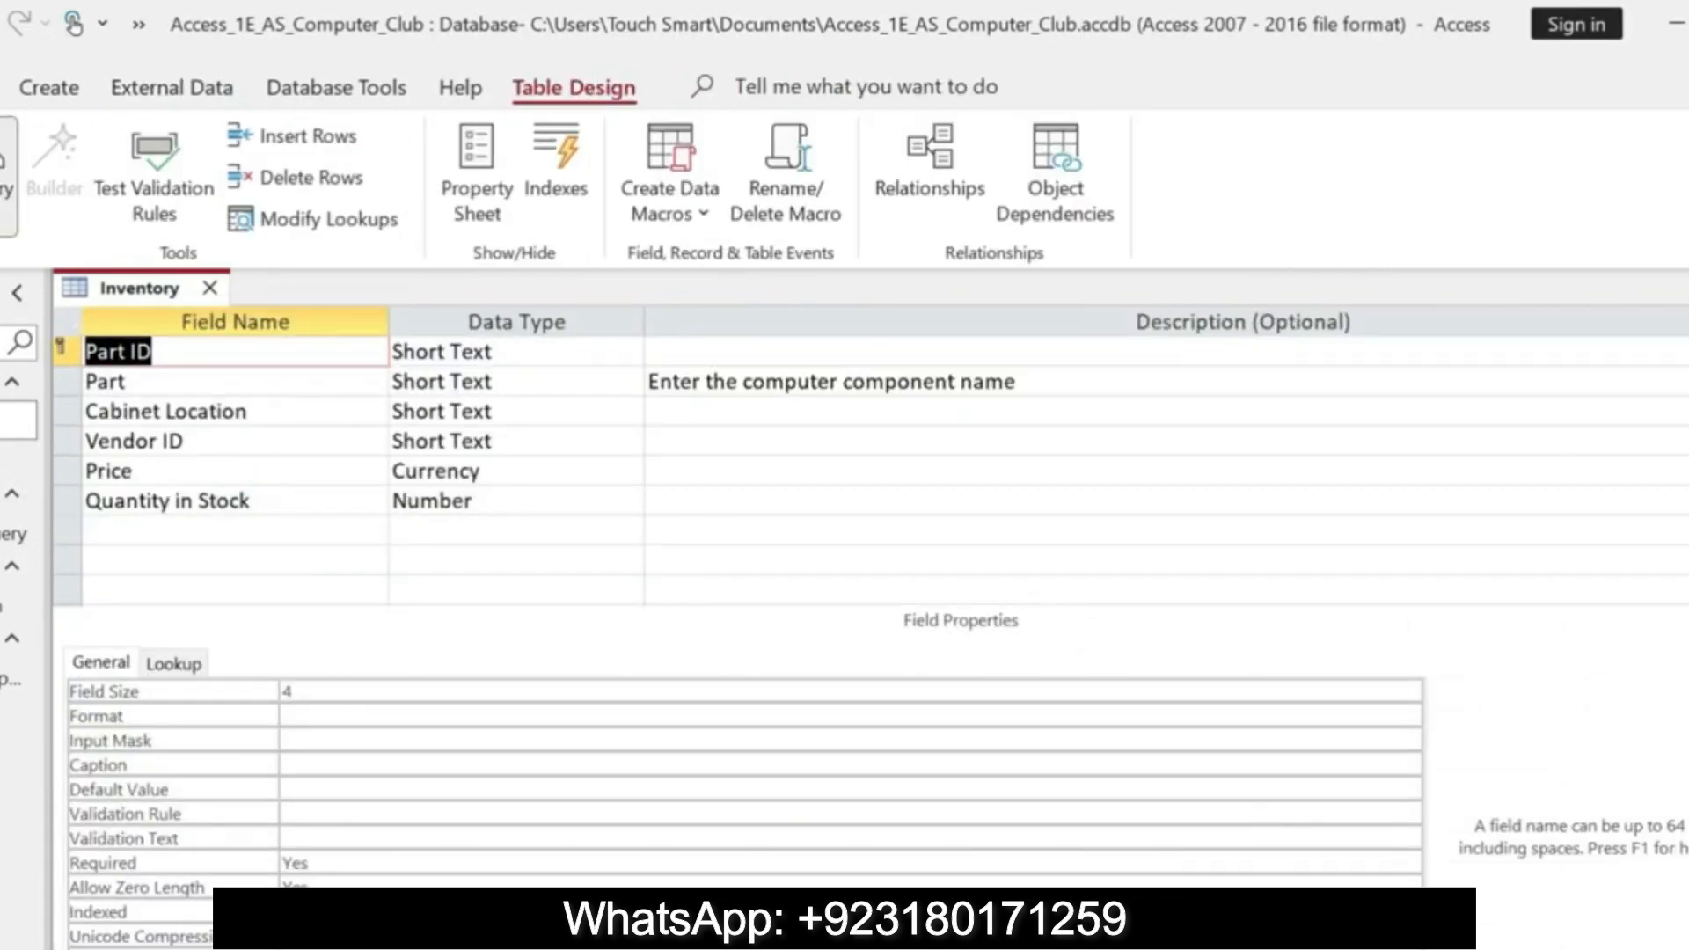
- Compare instruction 6 in Word with the Inventory table's field list in Access, selecting the Quantity in Stock field
key(alt+Tab)
click(68, 530)
click(113, 508)
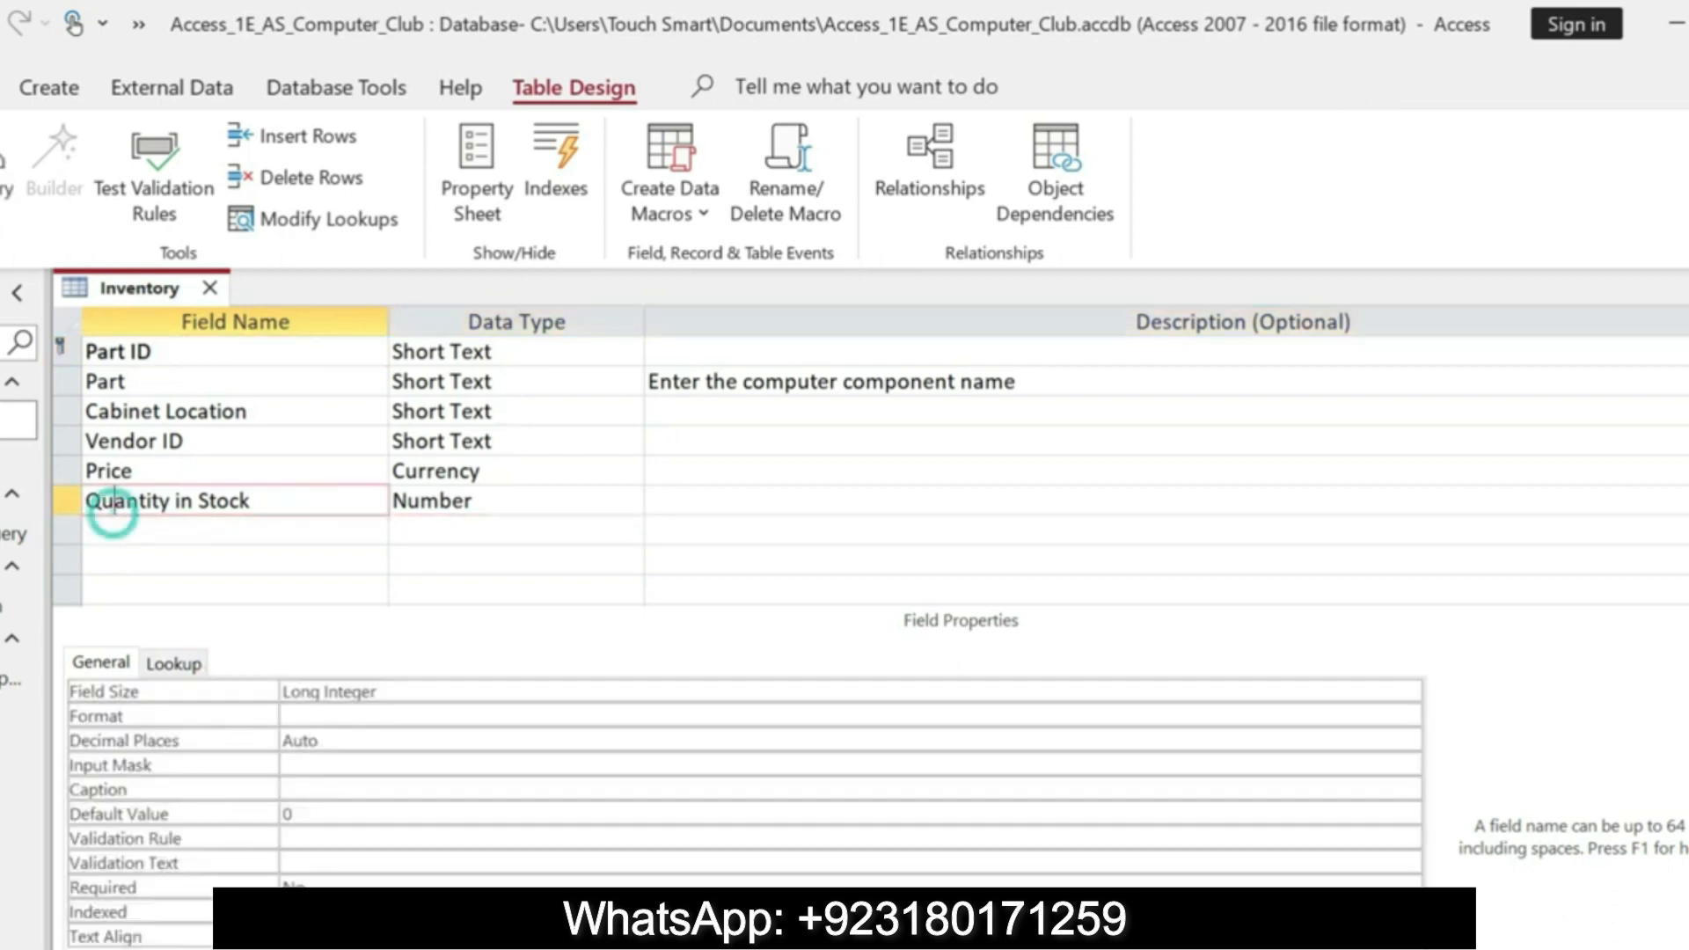
key(alt+Tab)
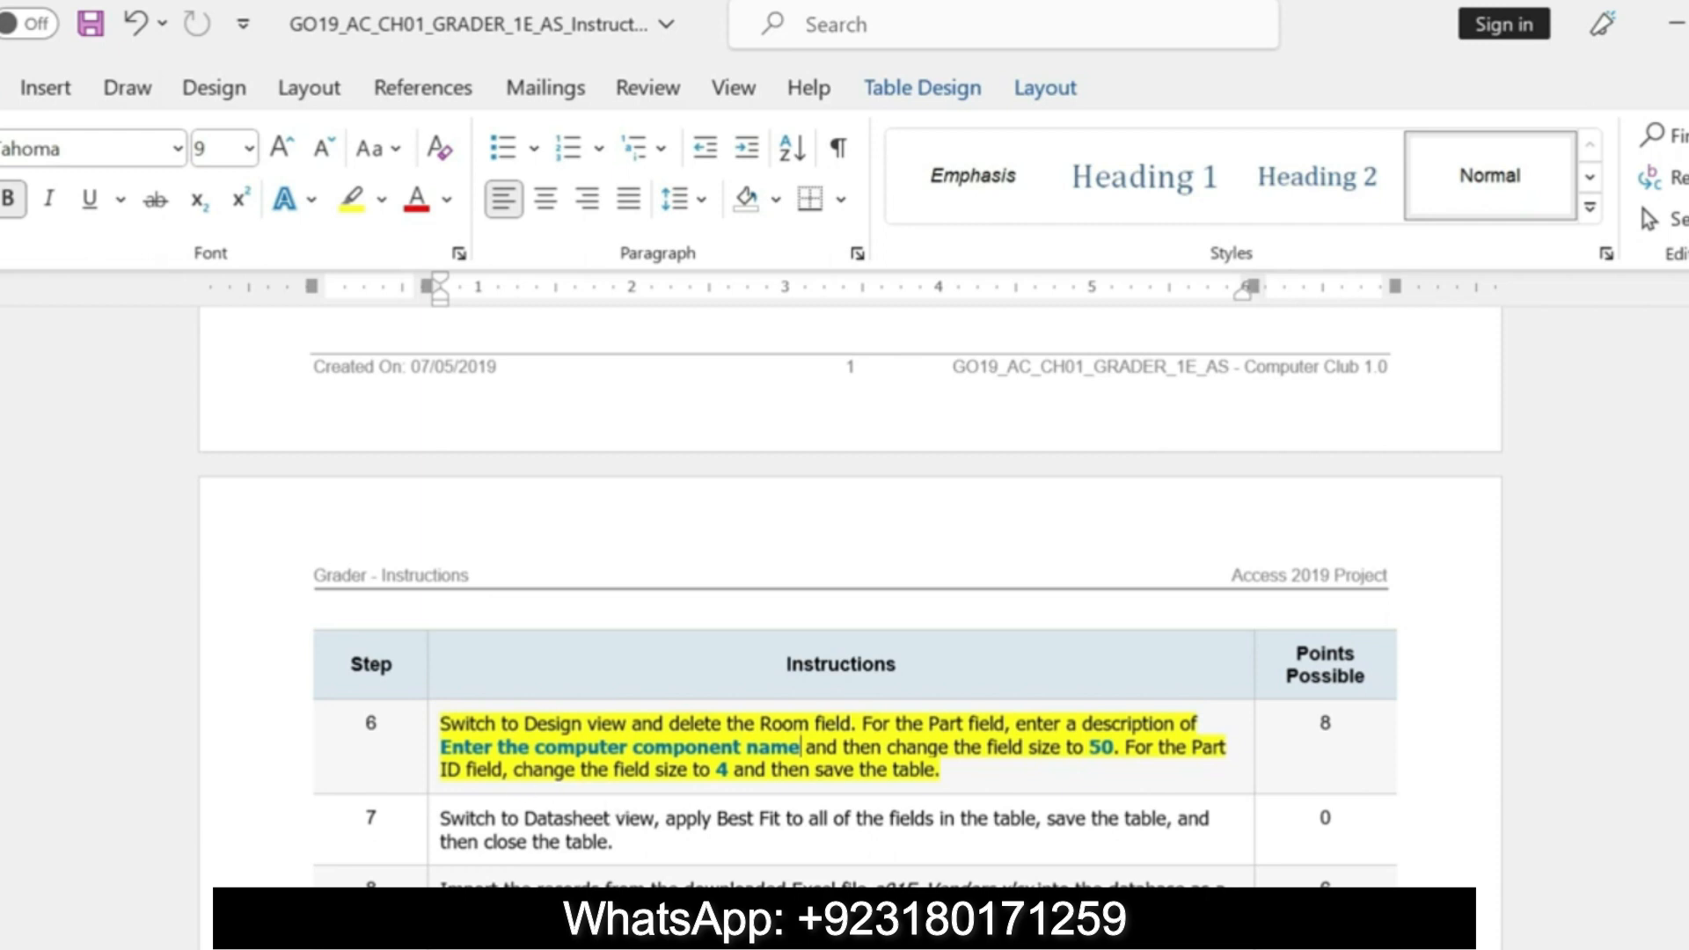
key(alt+Tab)
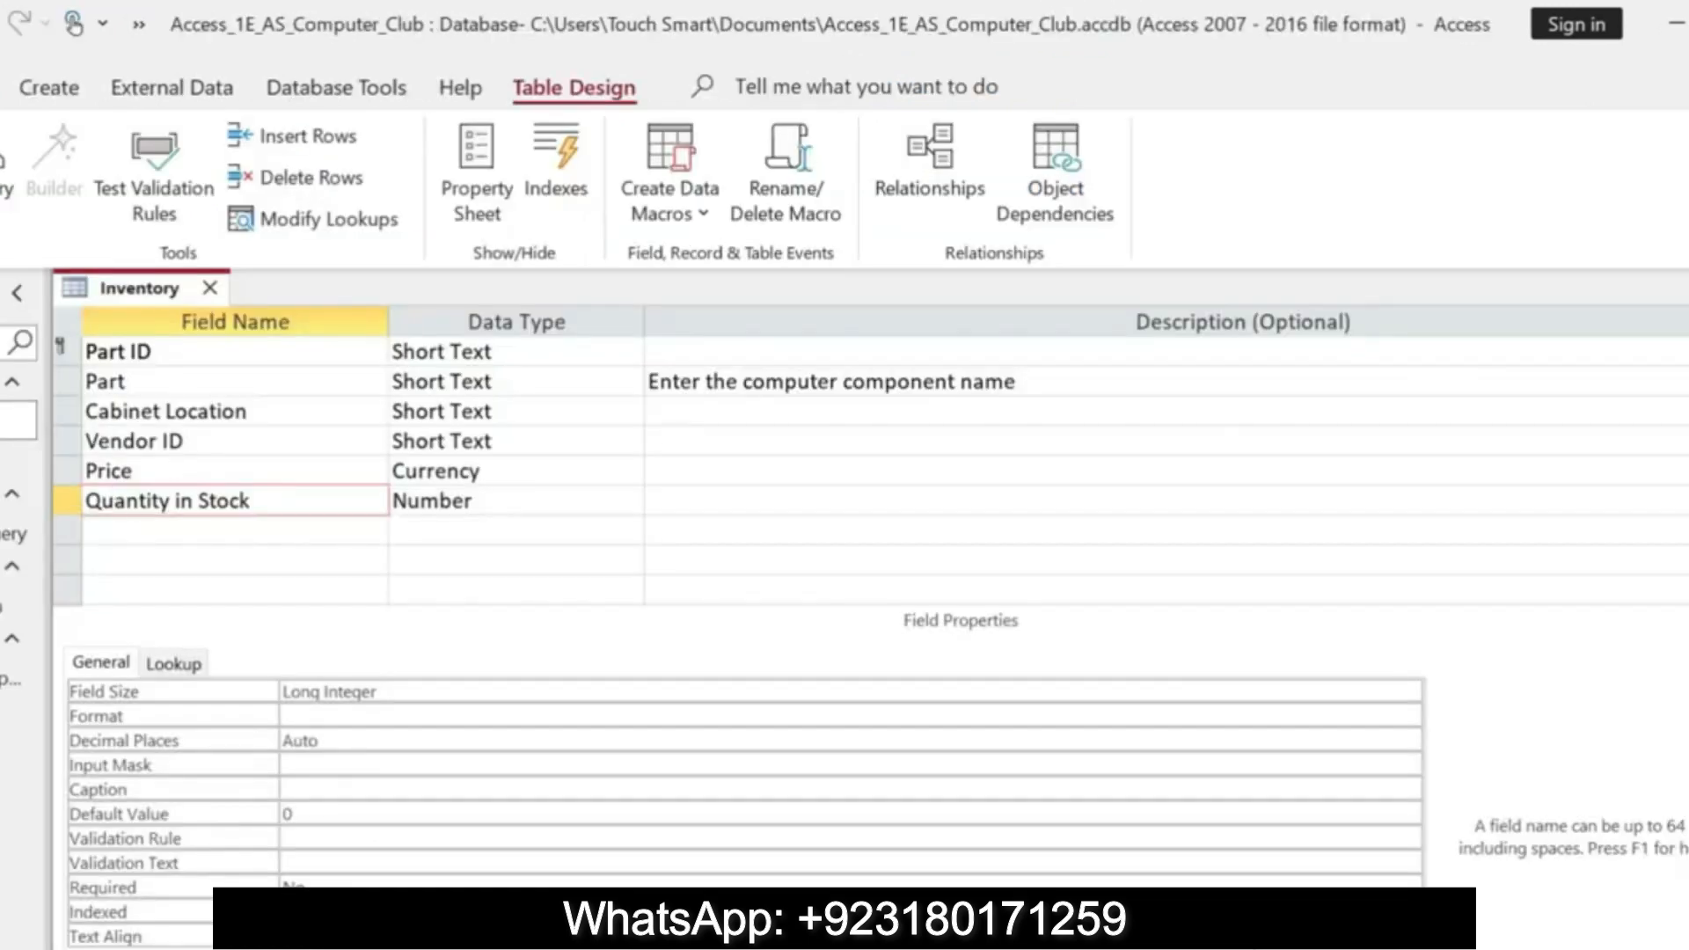
- Examine the Vendor ID and Part field properties and select the Part field's Field Size value
click(185, 441)
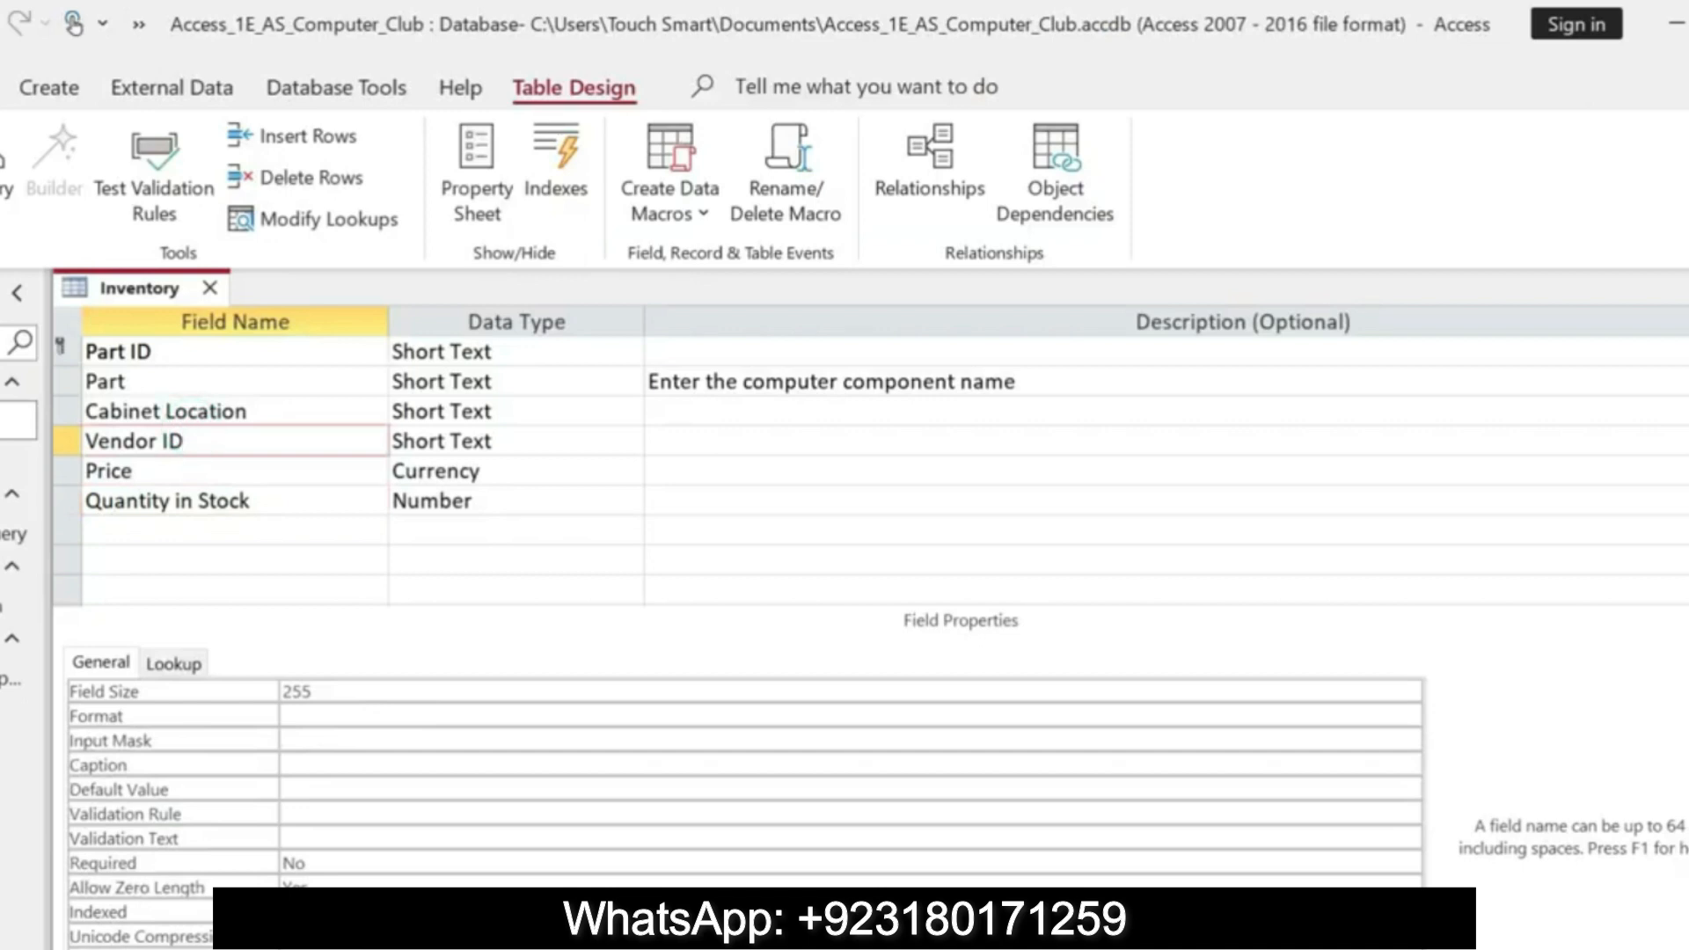
click(191, 384)
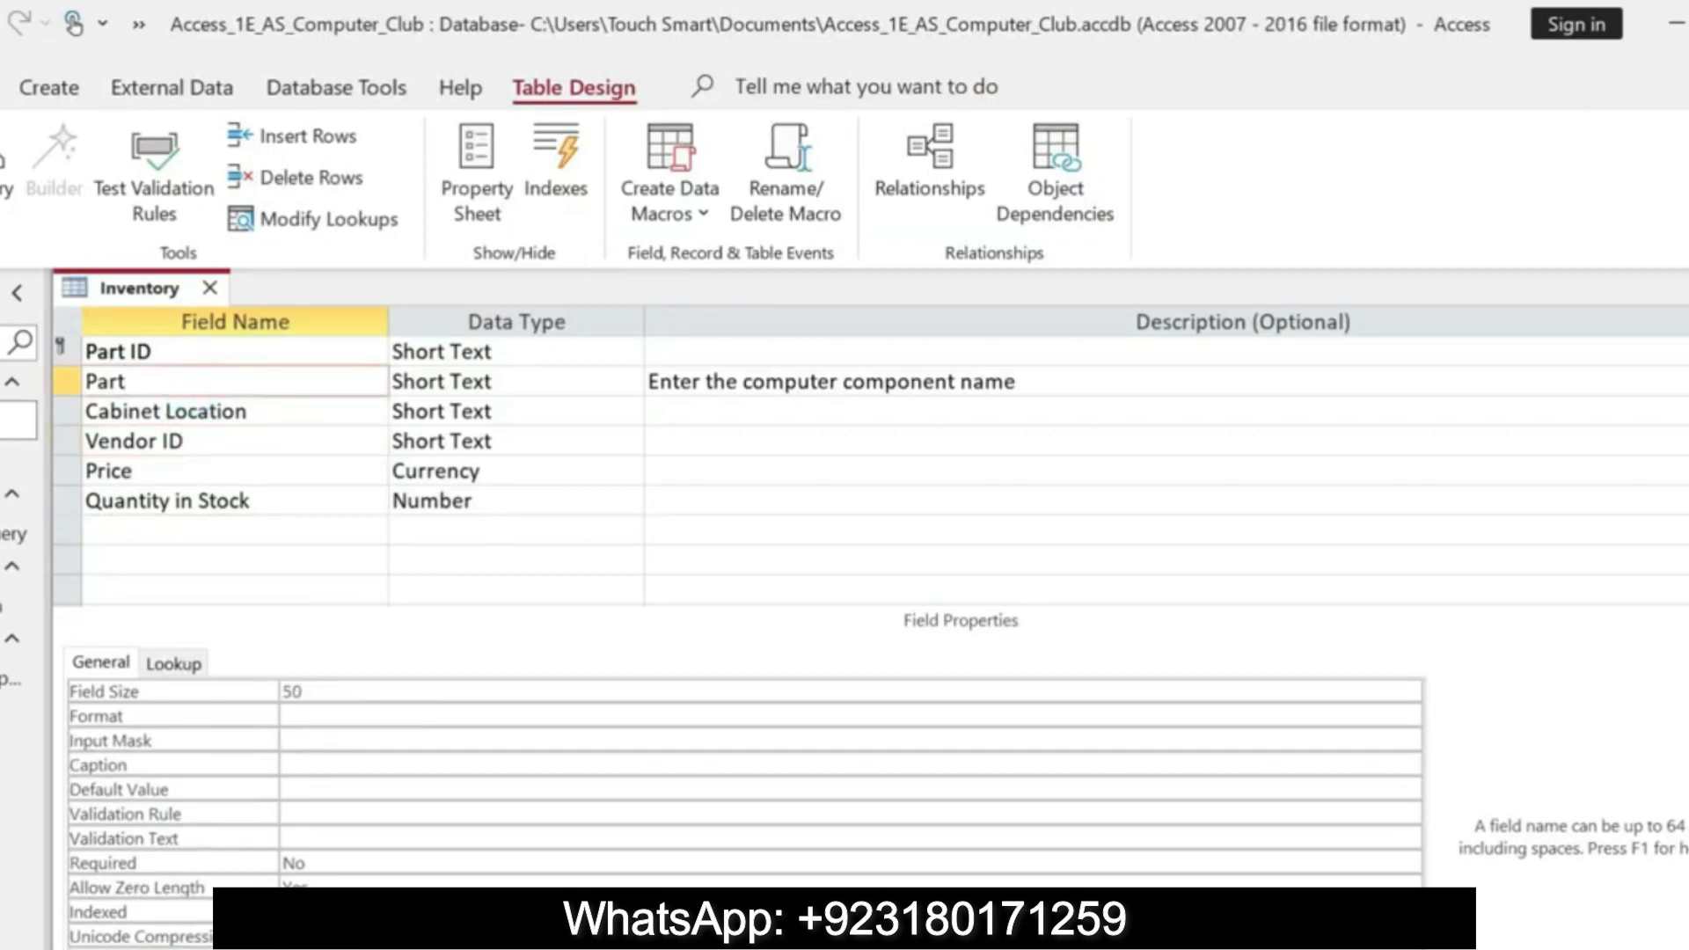
double_click(318, 689)
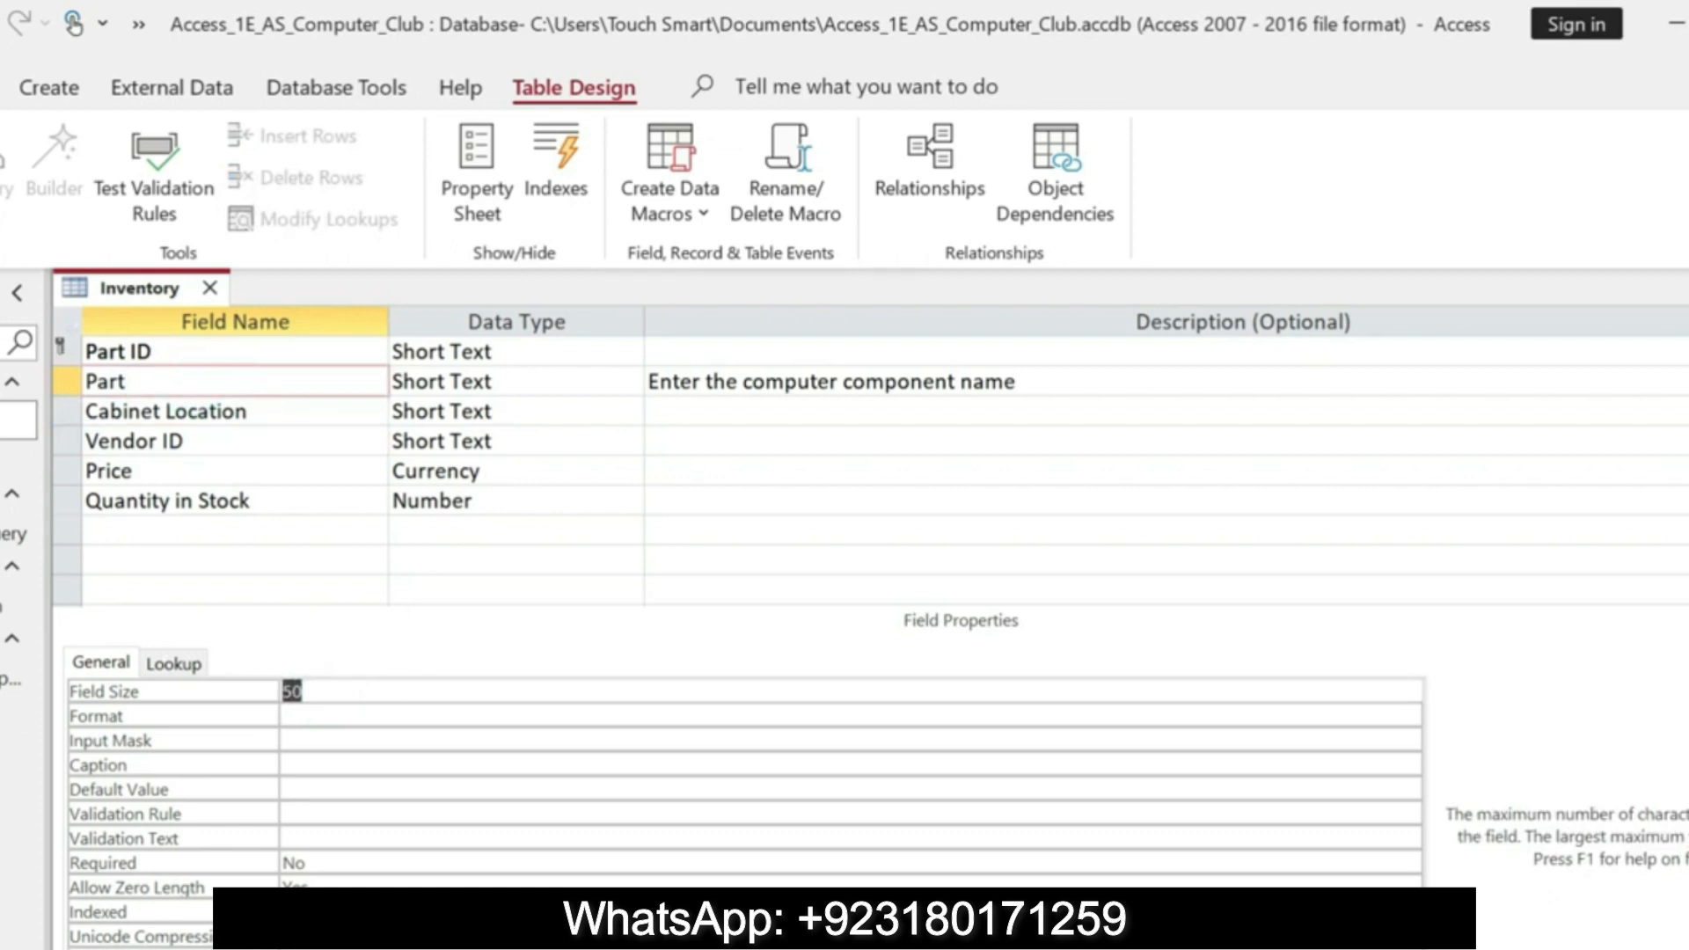
- Copy the description text "Enter the computer component name" from instruction 6 in Word and return to Access
key(alt+Tab)
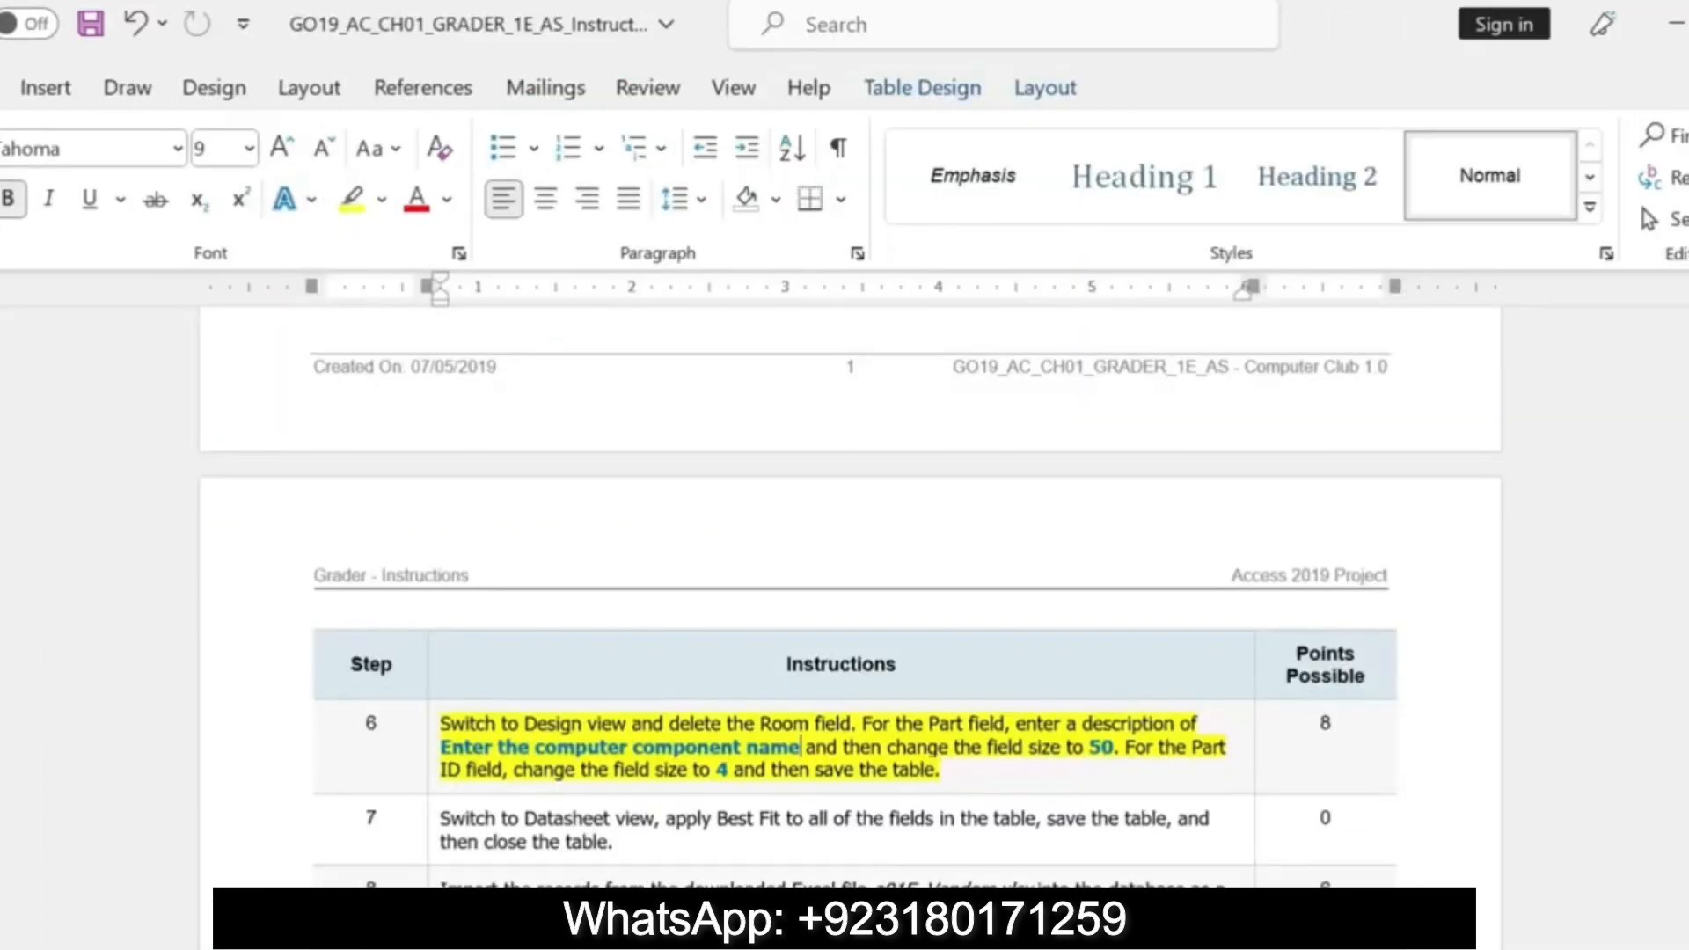
drag(802, 746, 473, 758)
key(ctrl+c)
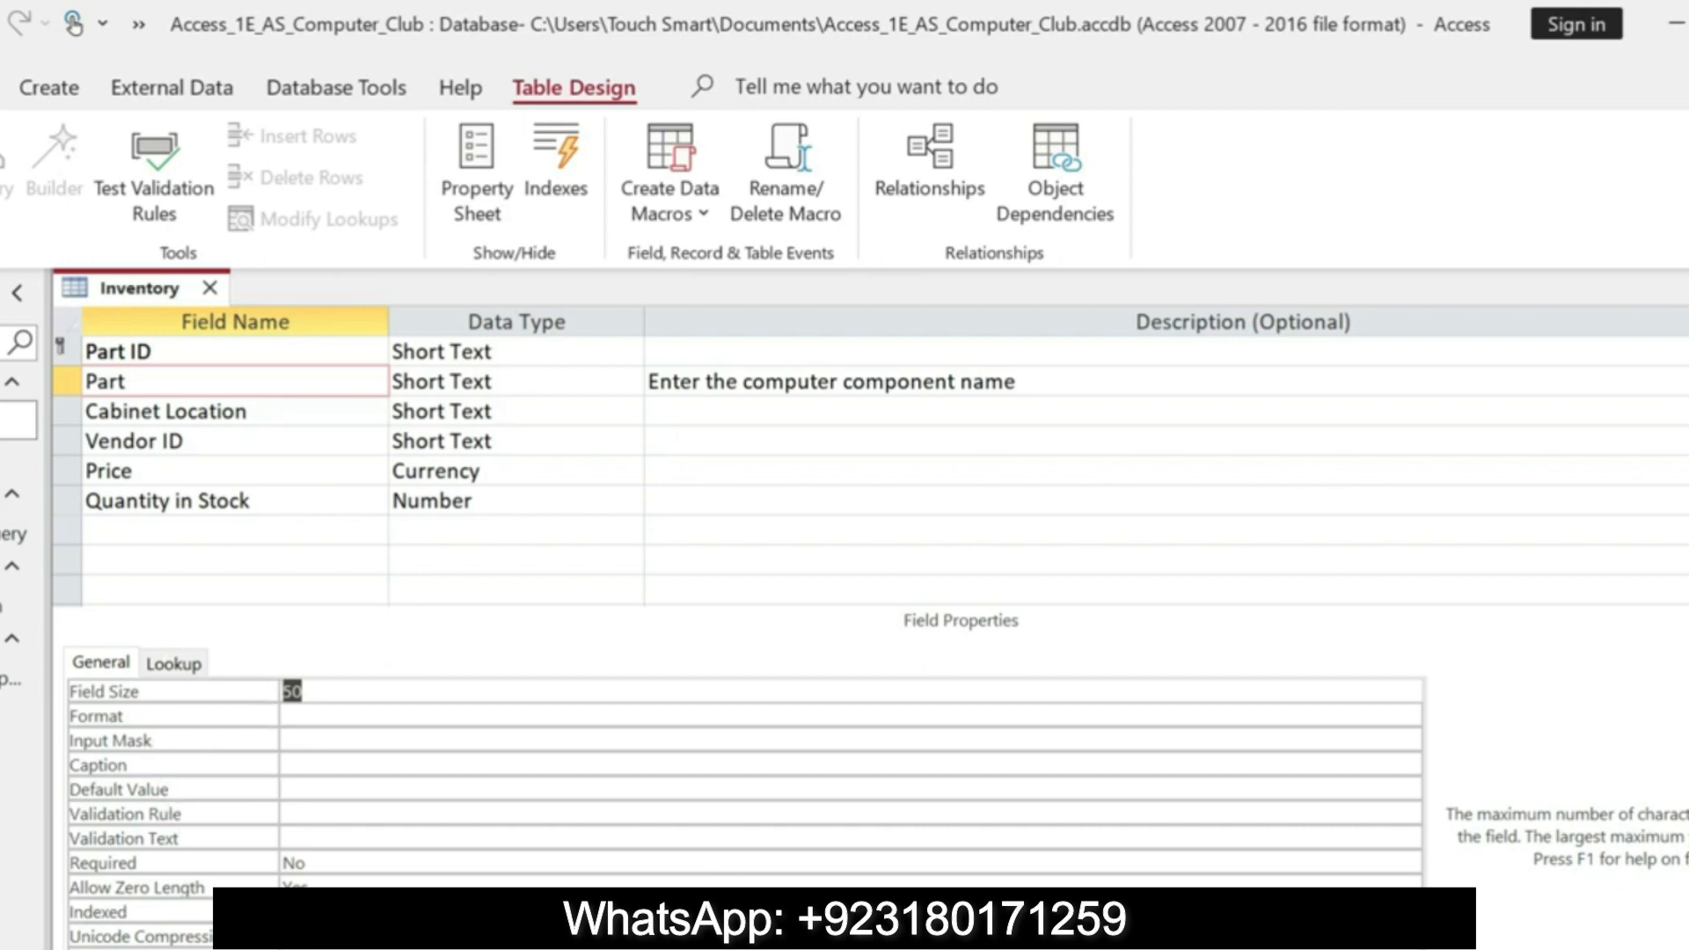
- Open the Inventory table's Property Sheet, look over its general properties and close it
right_click(295, 692)
click(283, 884)
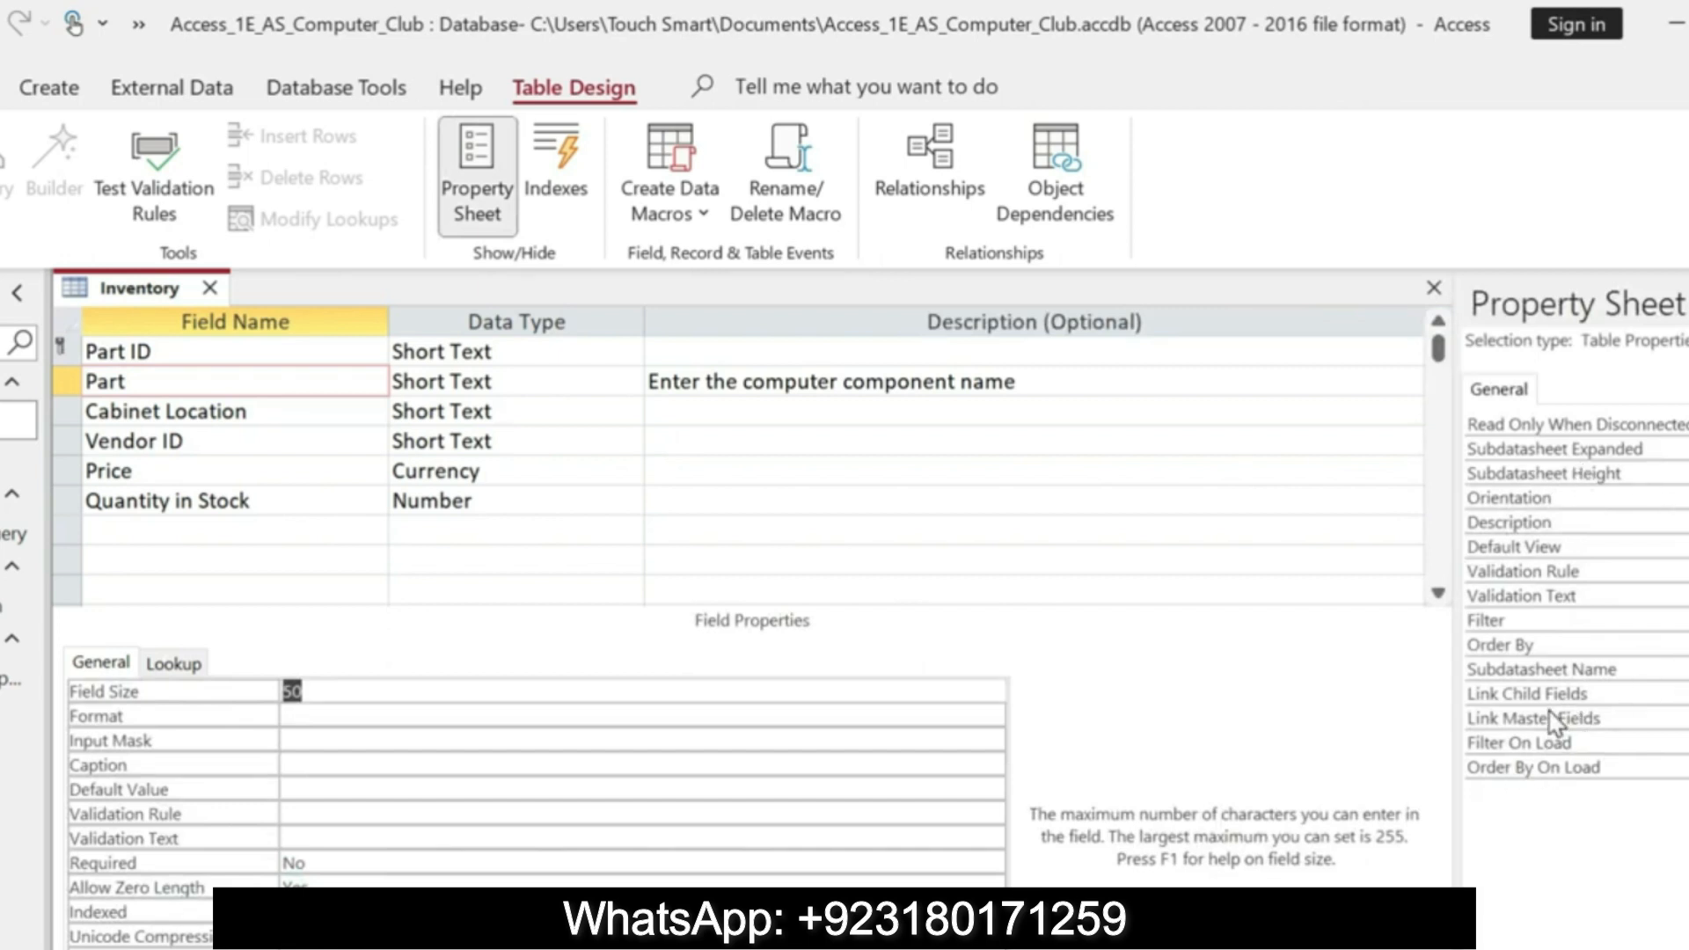
click(1657, 523)
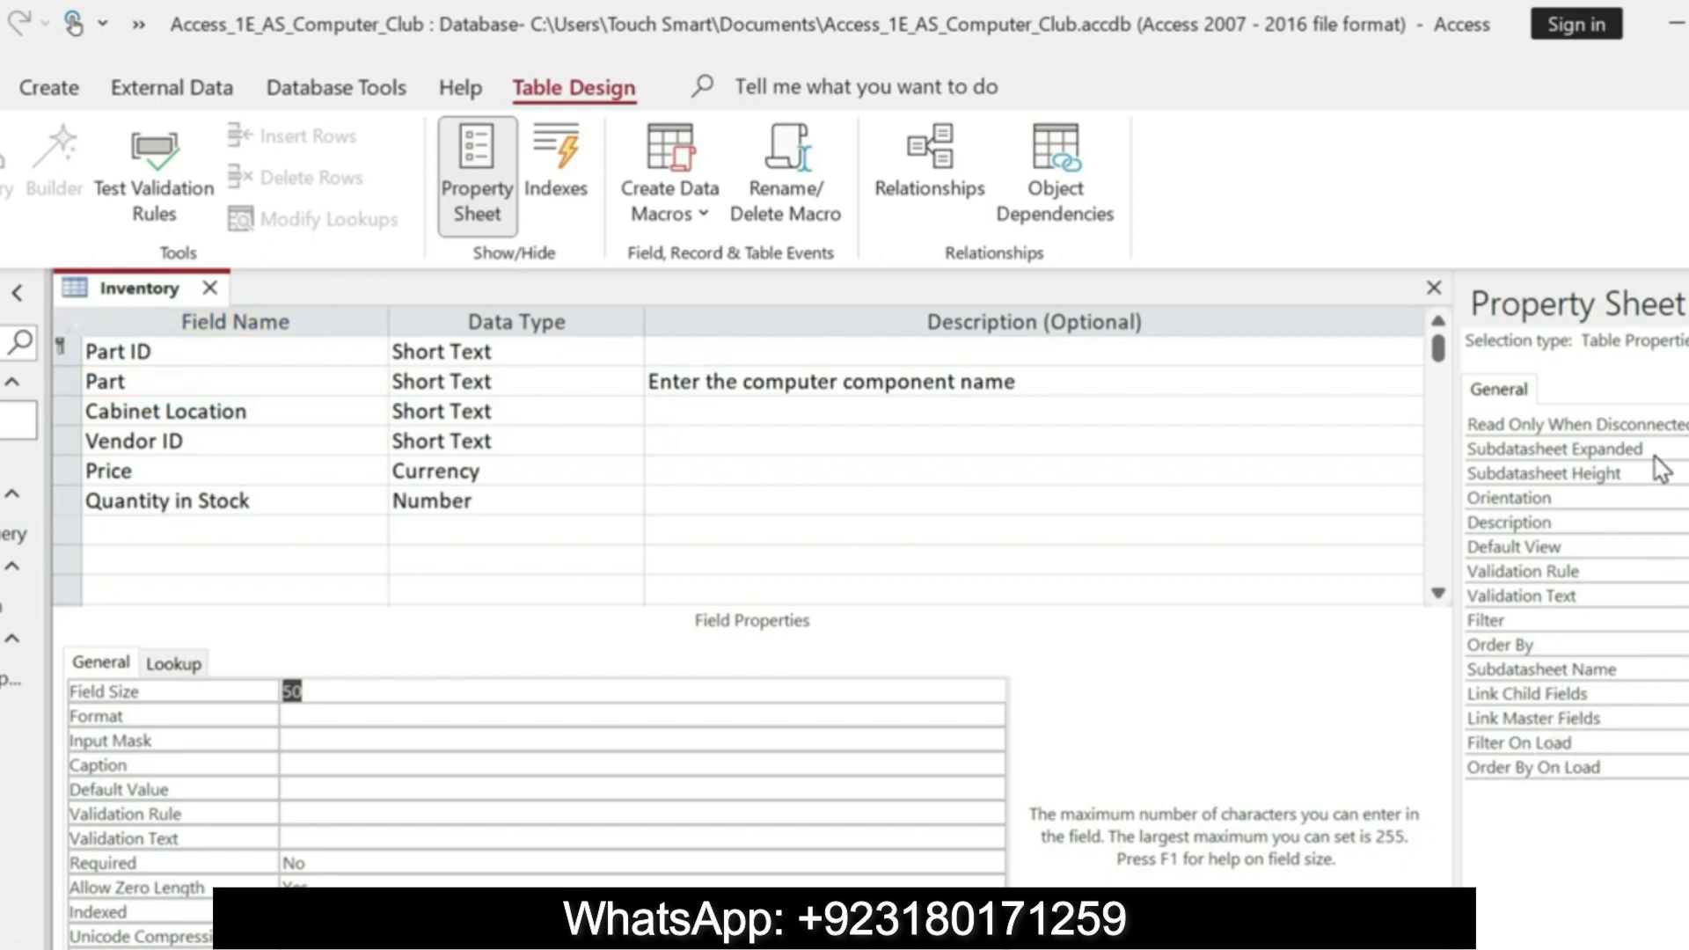
key(alt+Return)
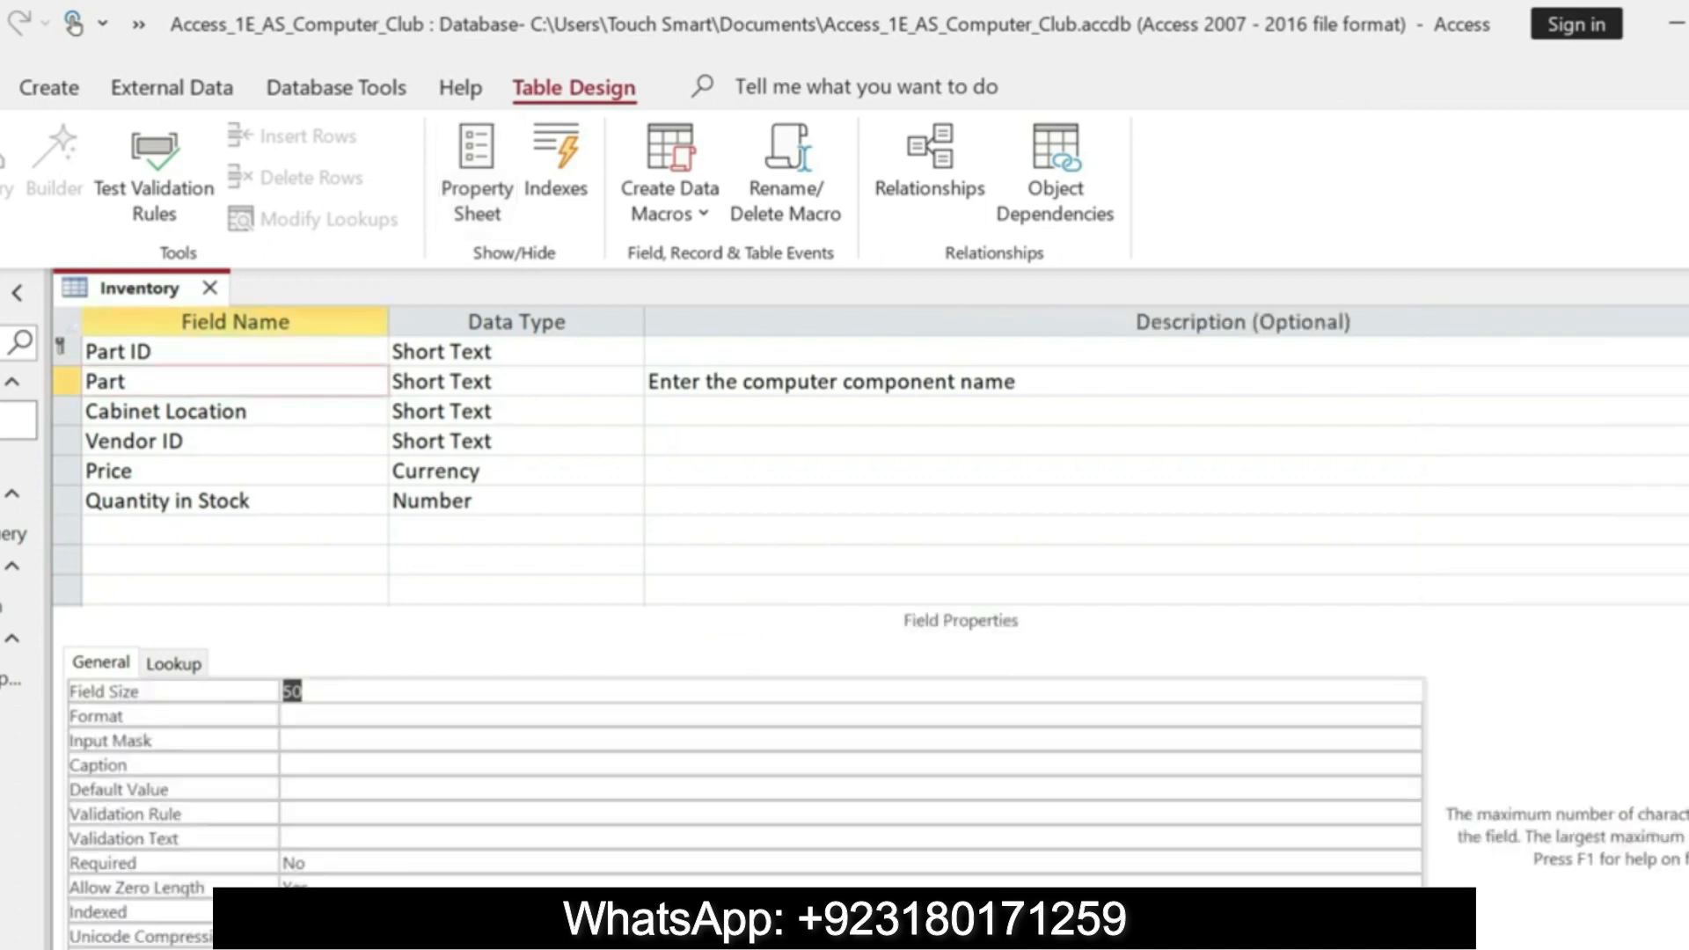
- Check the Cabinet Location and Price field properties in Access and the Part ID sentence of instruction 6 in Word
click(290, 411)
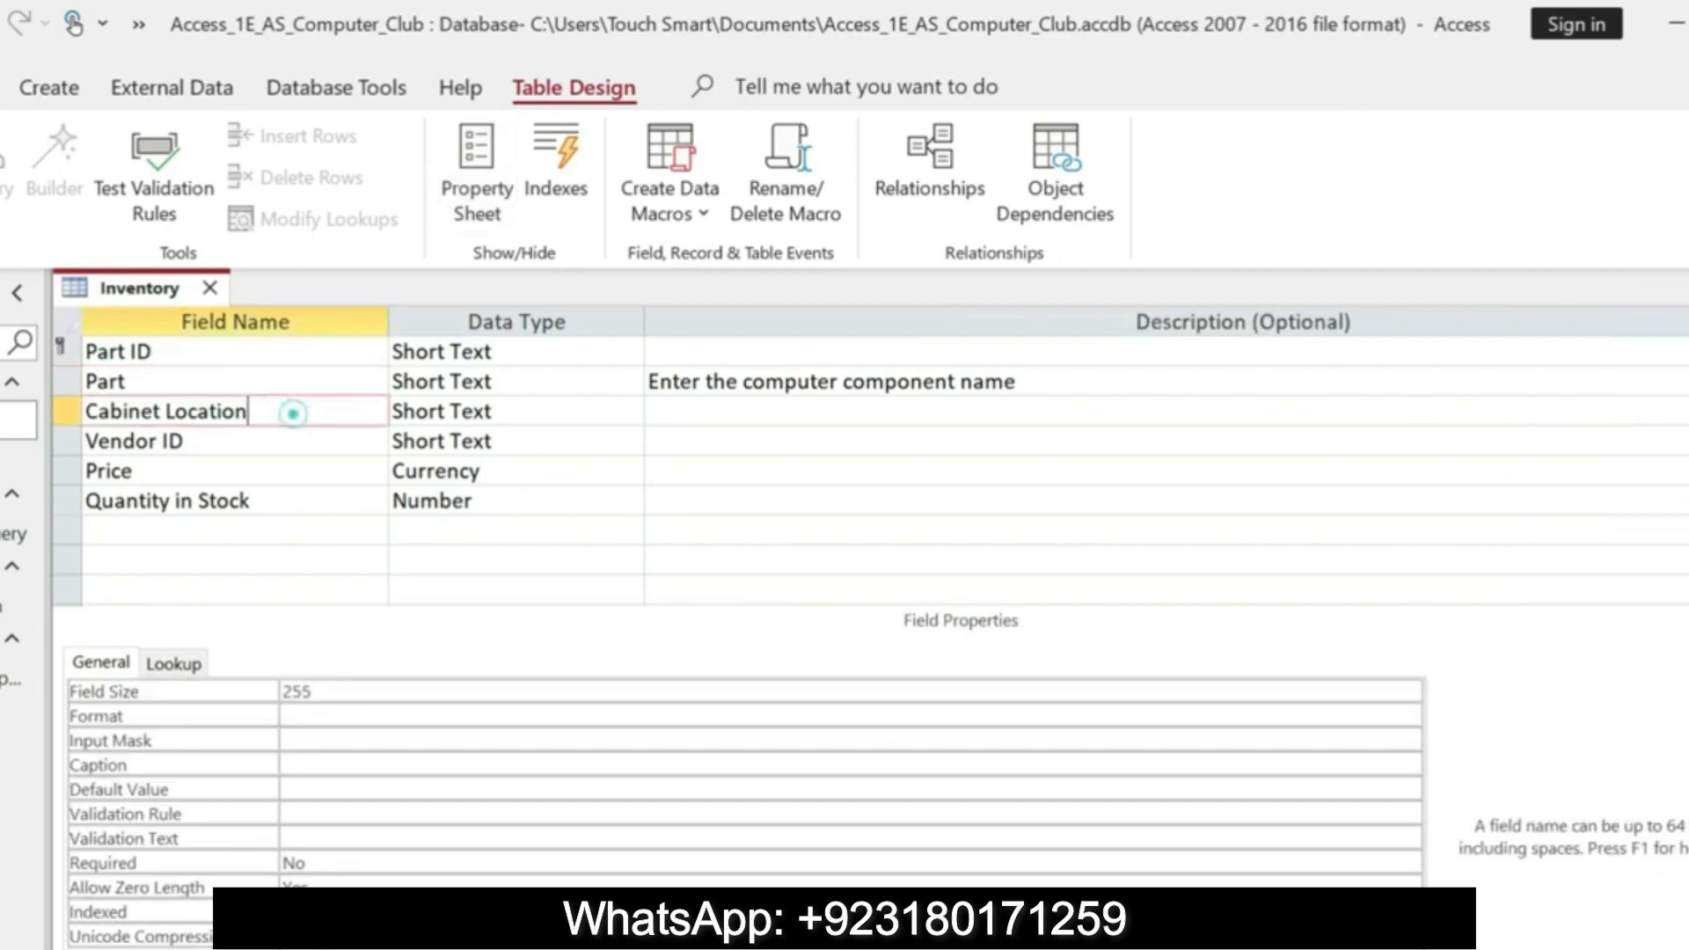
click(293, 466)
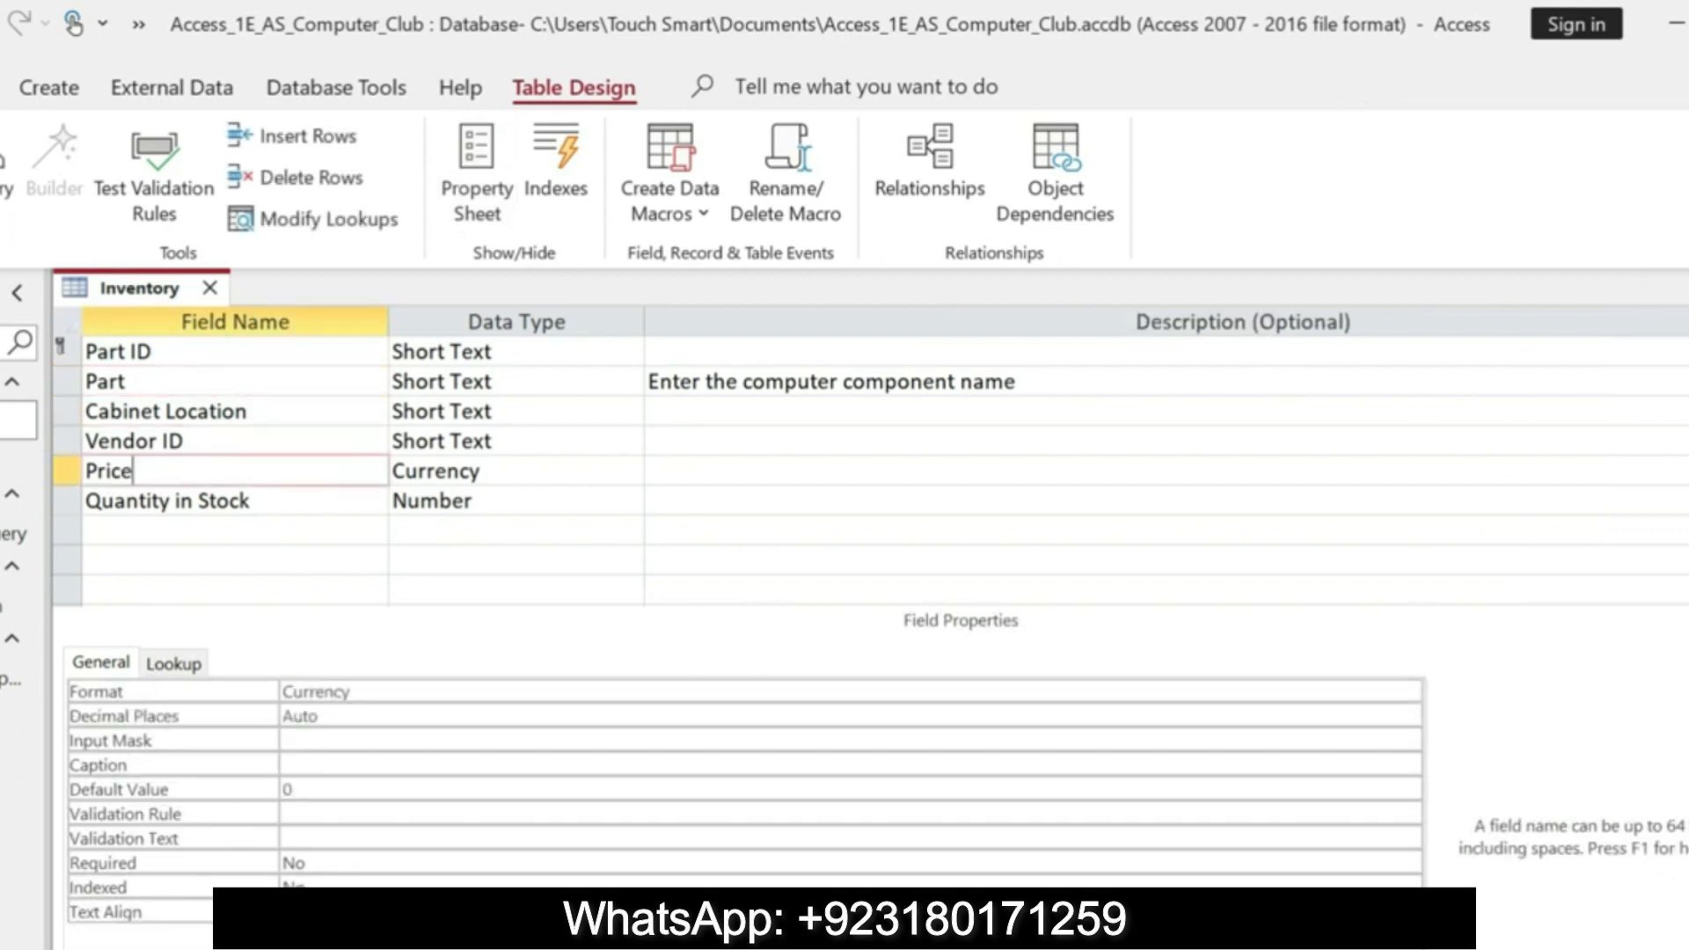
key(alt+Tab)
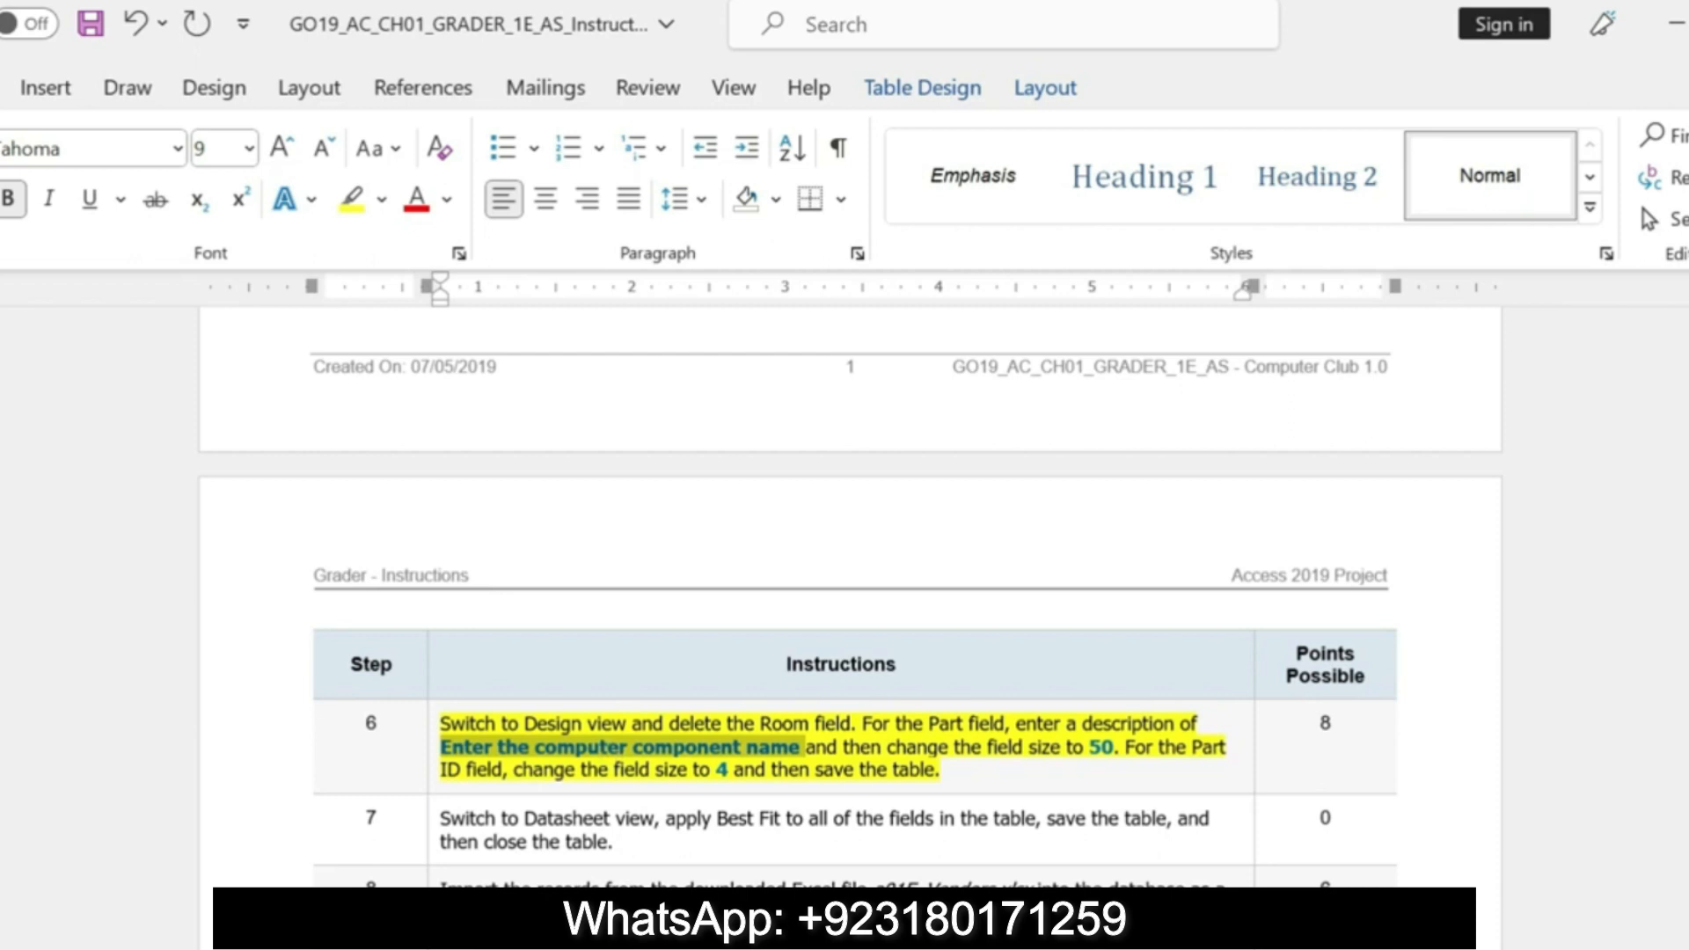
drag(1126, 746, 940, 769)
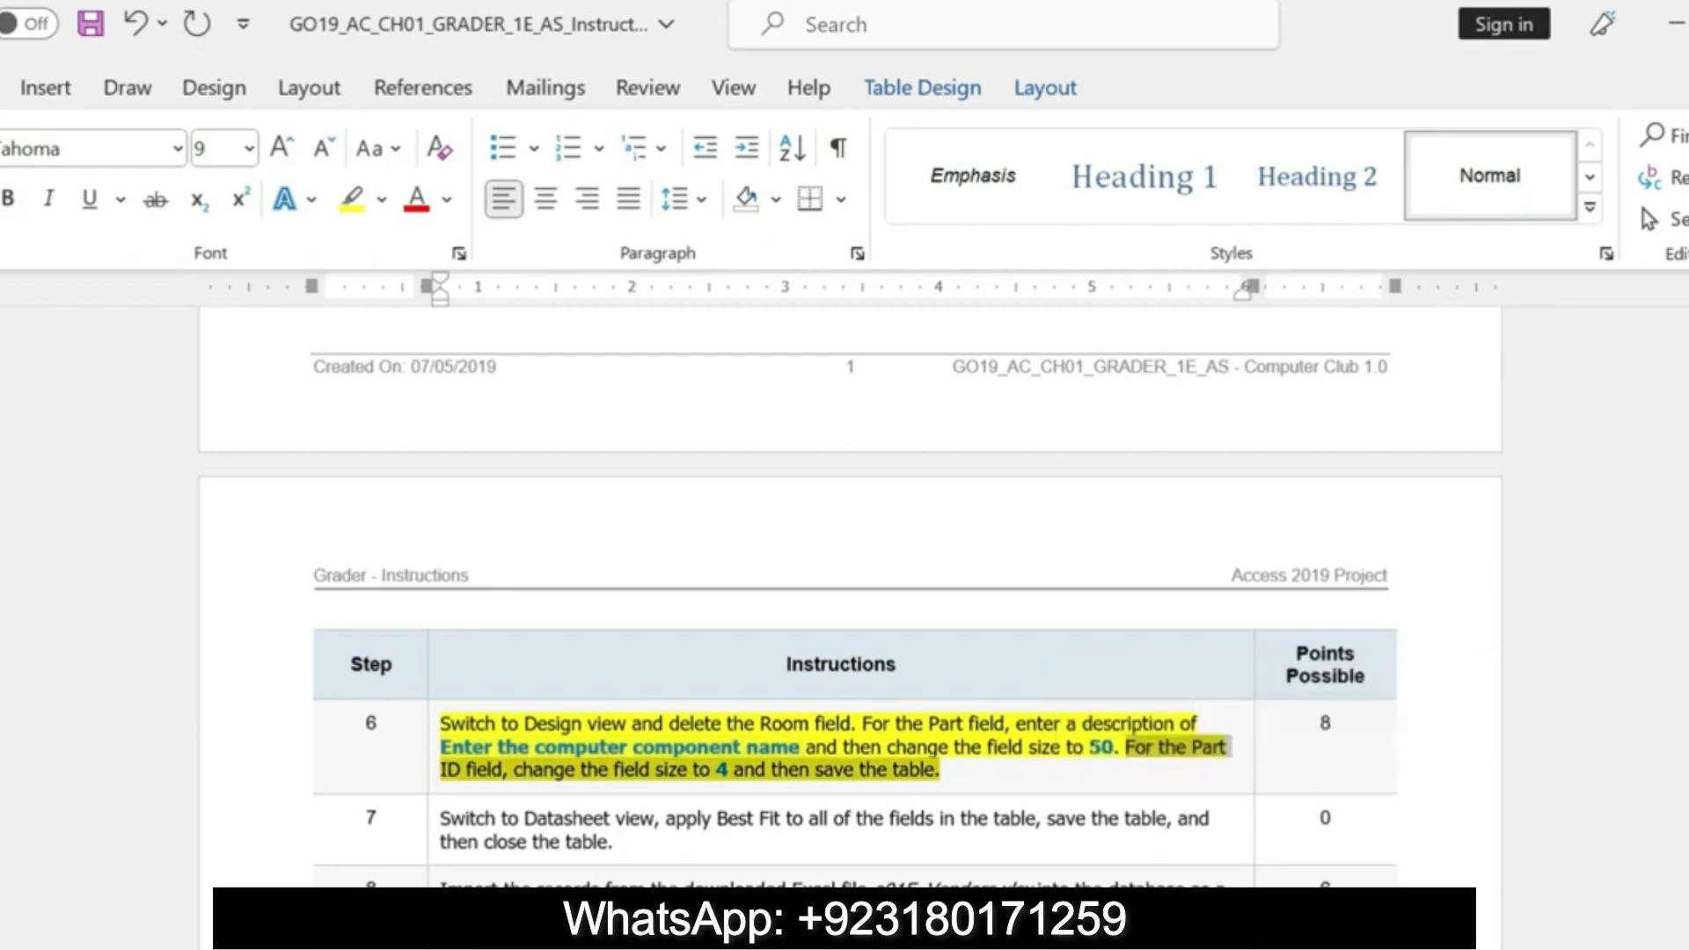
- Return to Access and close the Inventory table
key(alt+Tab)
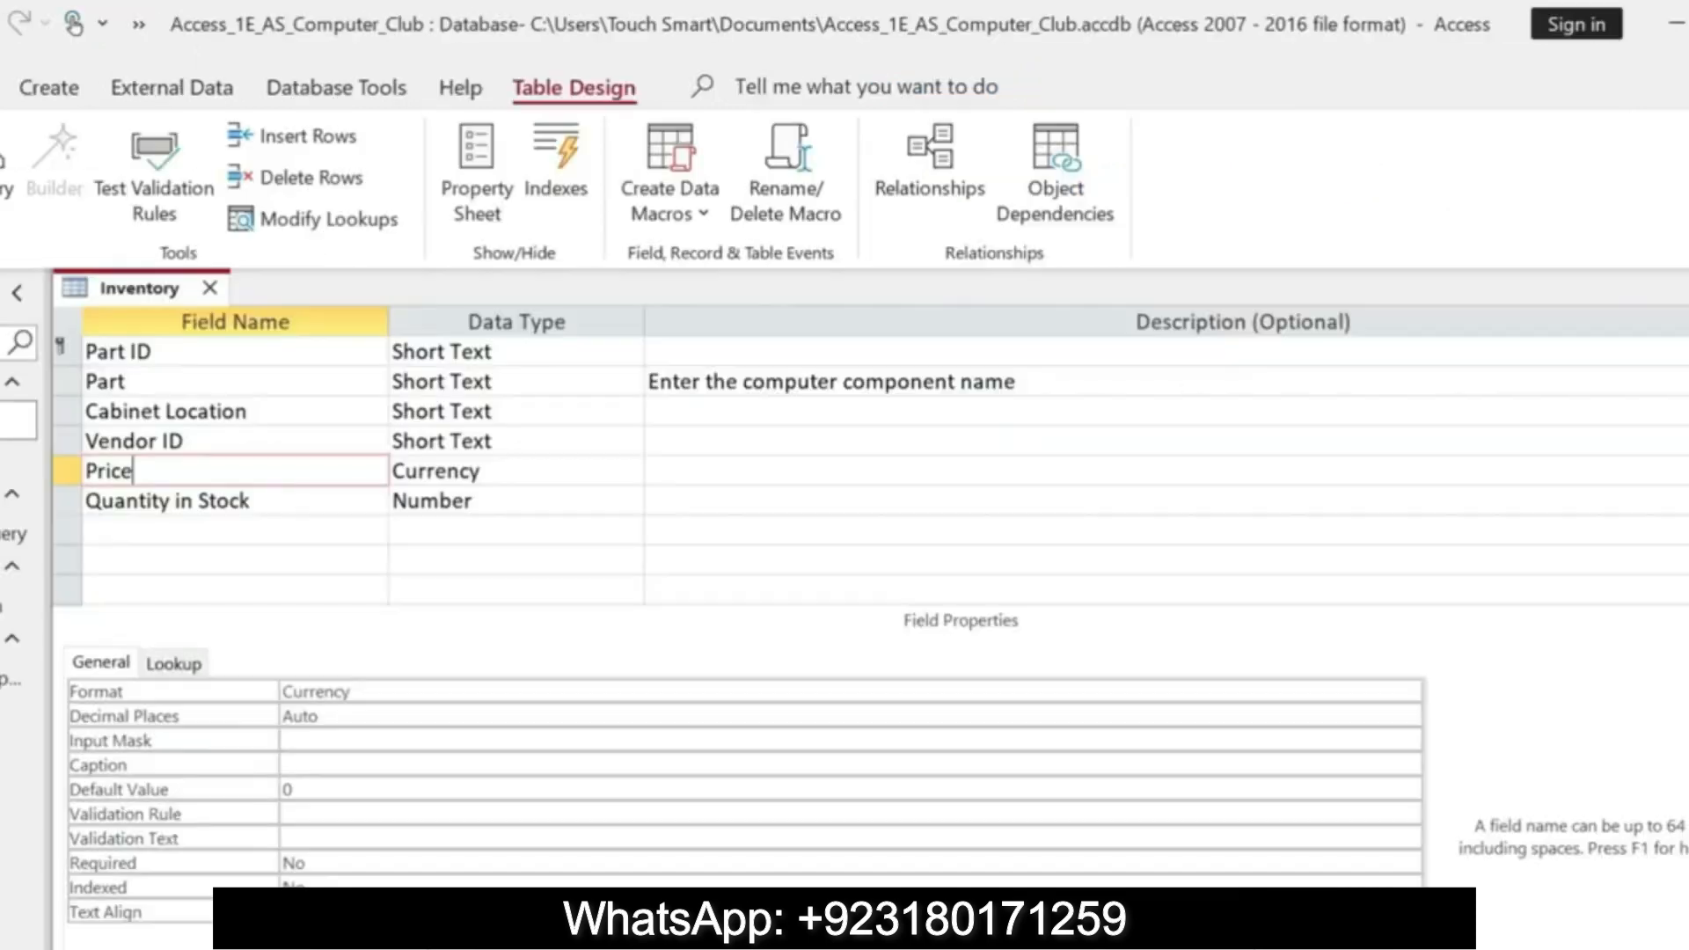
right_click(129, 290)
click(219, 333)
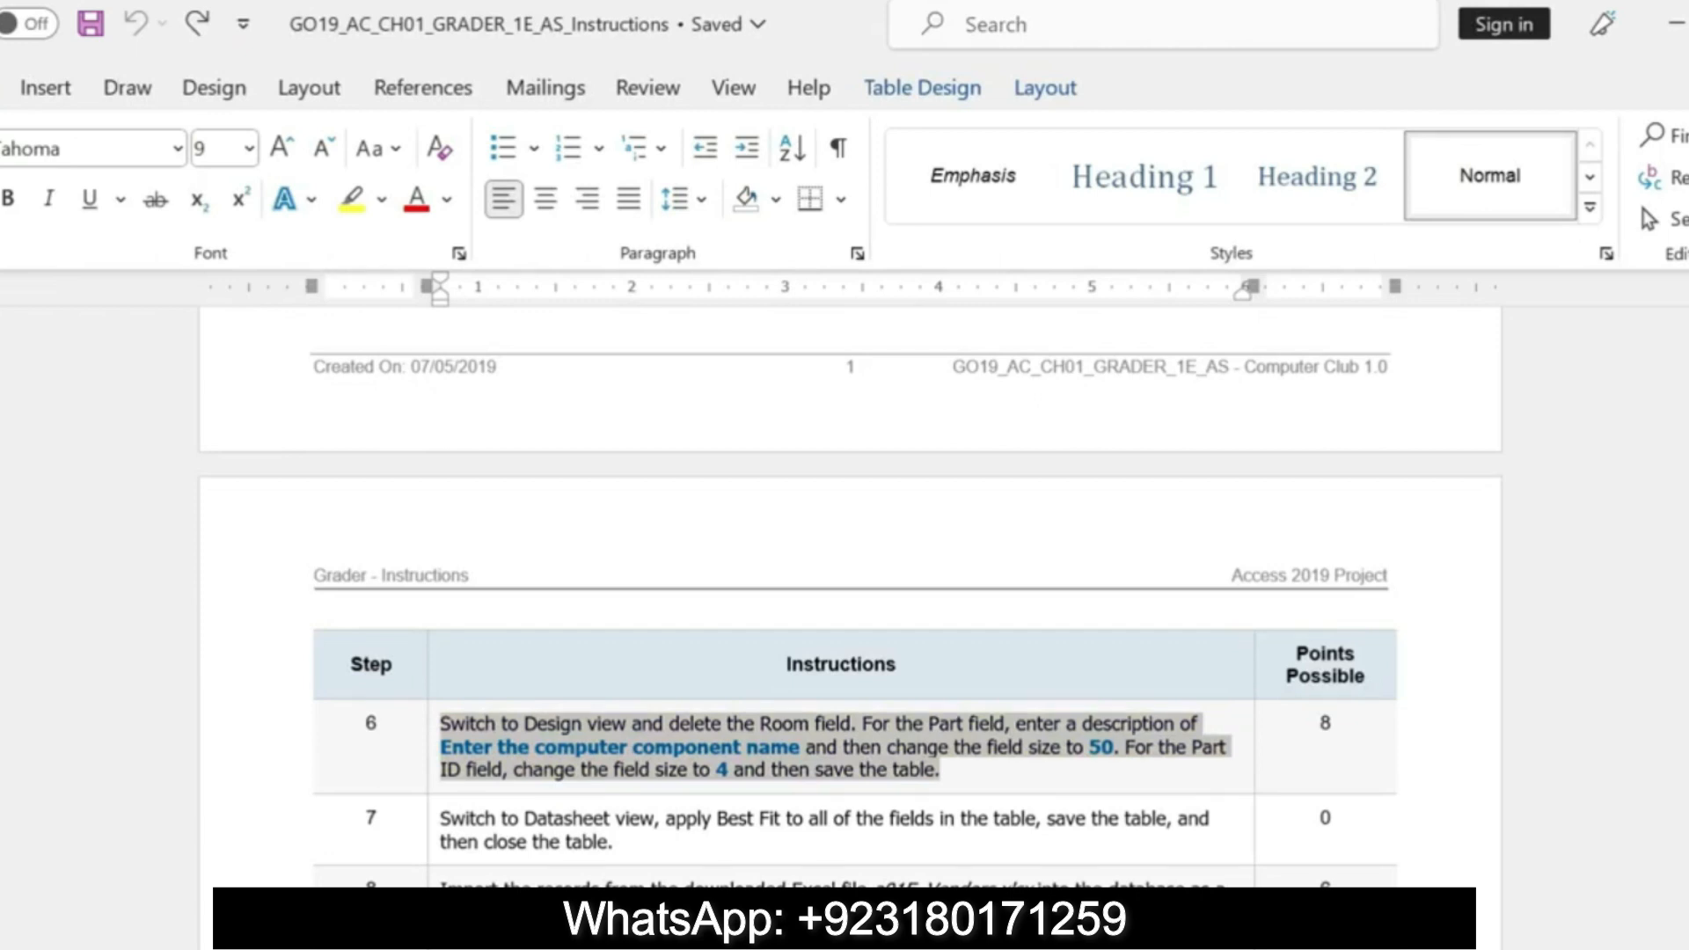
- Highlight instruction 7 in yellow in Word while reading it and undo the highlight
triple_click(445, 815)
click(827, 792)
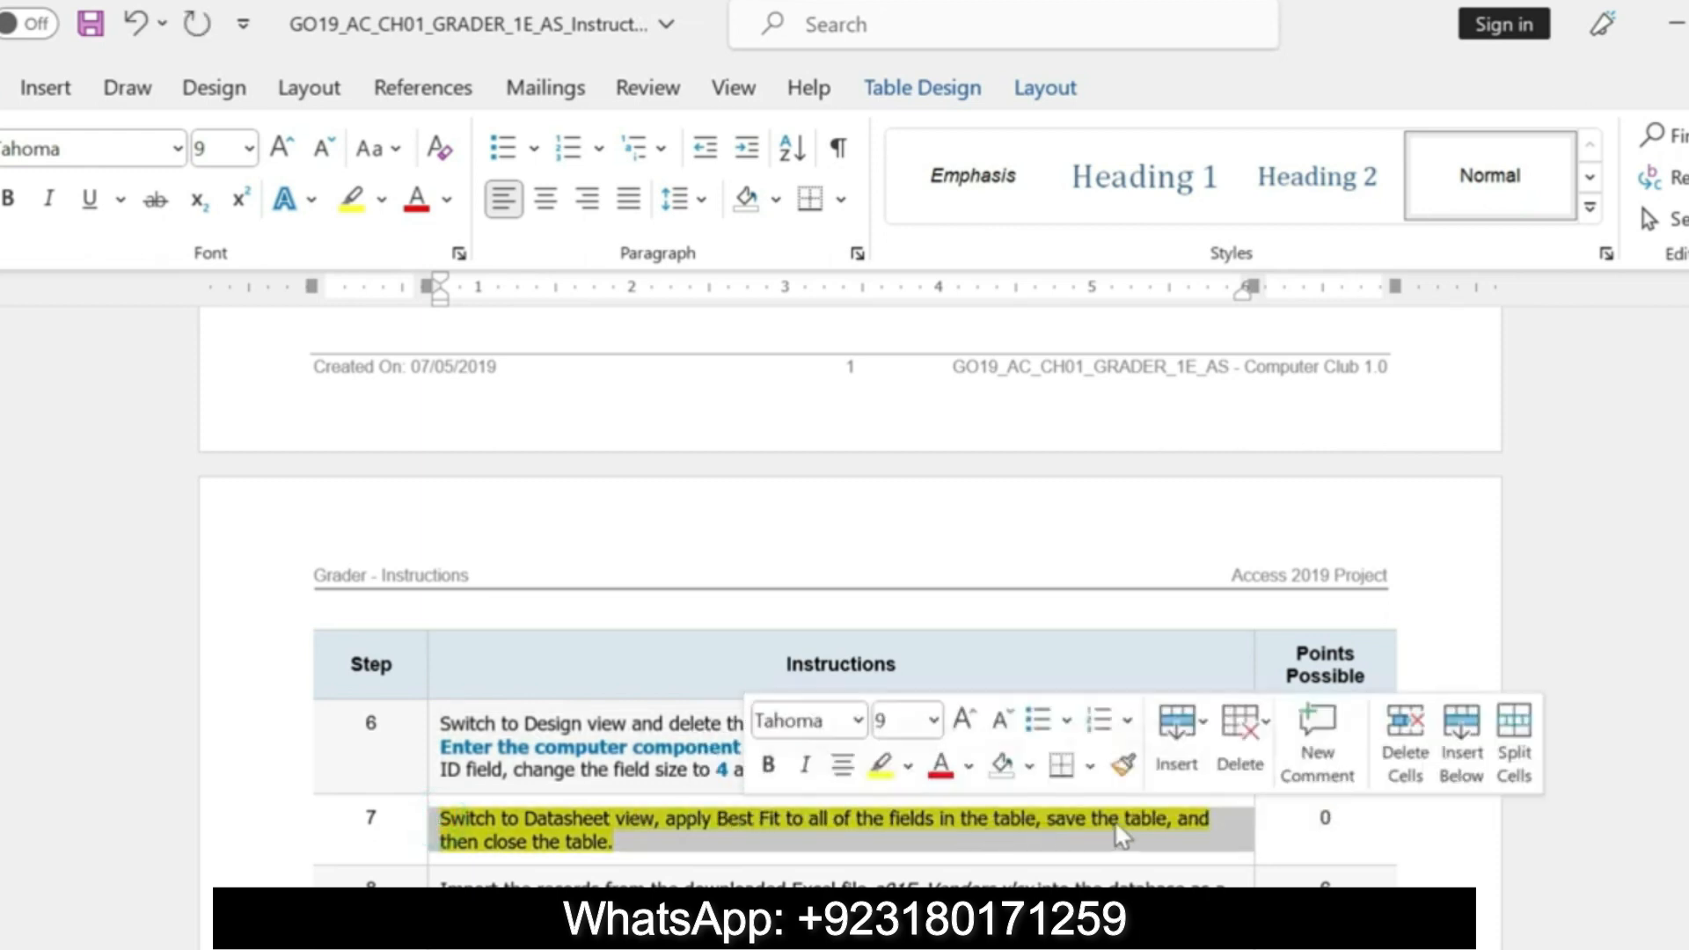
key(ctrl+z)
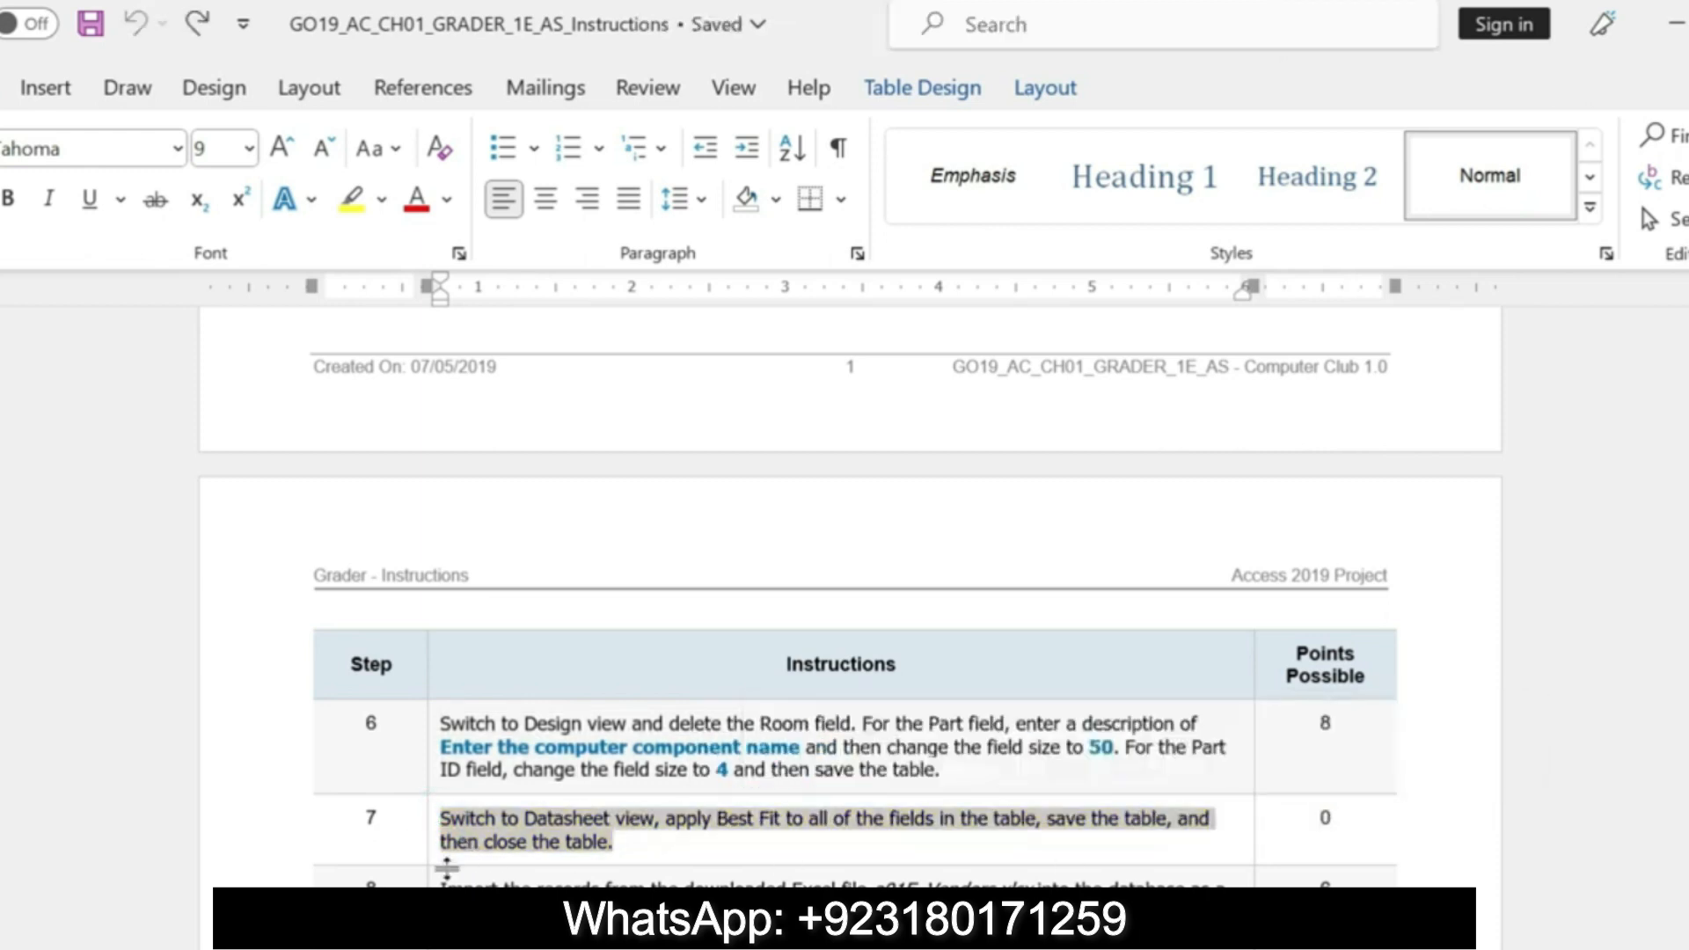
- Highlight the first line of instruction 8 in yellow, read the full instruction and undo the highlight
drag(442, 882, 1192, 883)
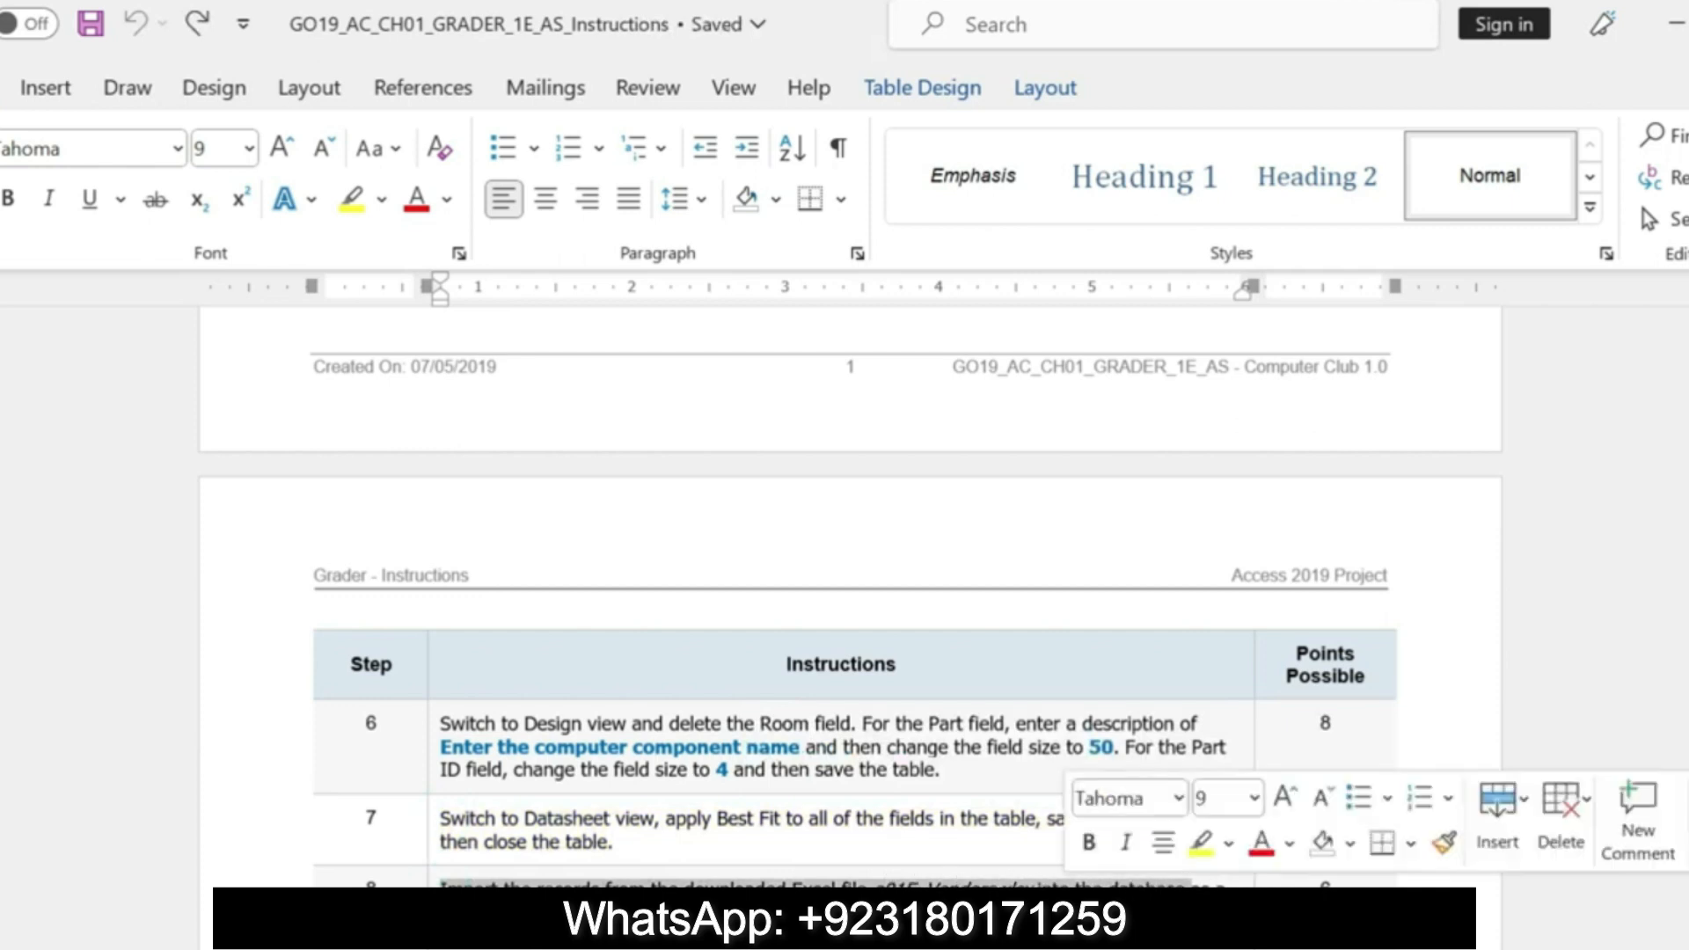
click(1201, 842)
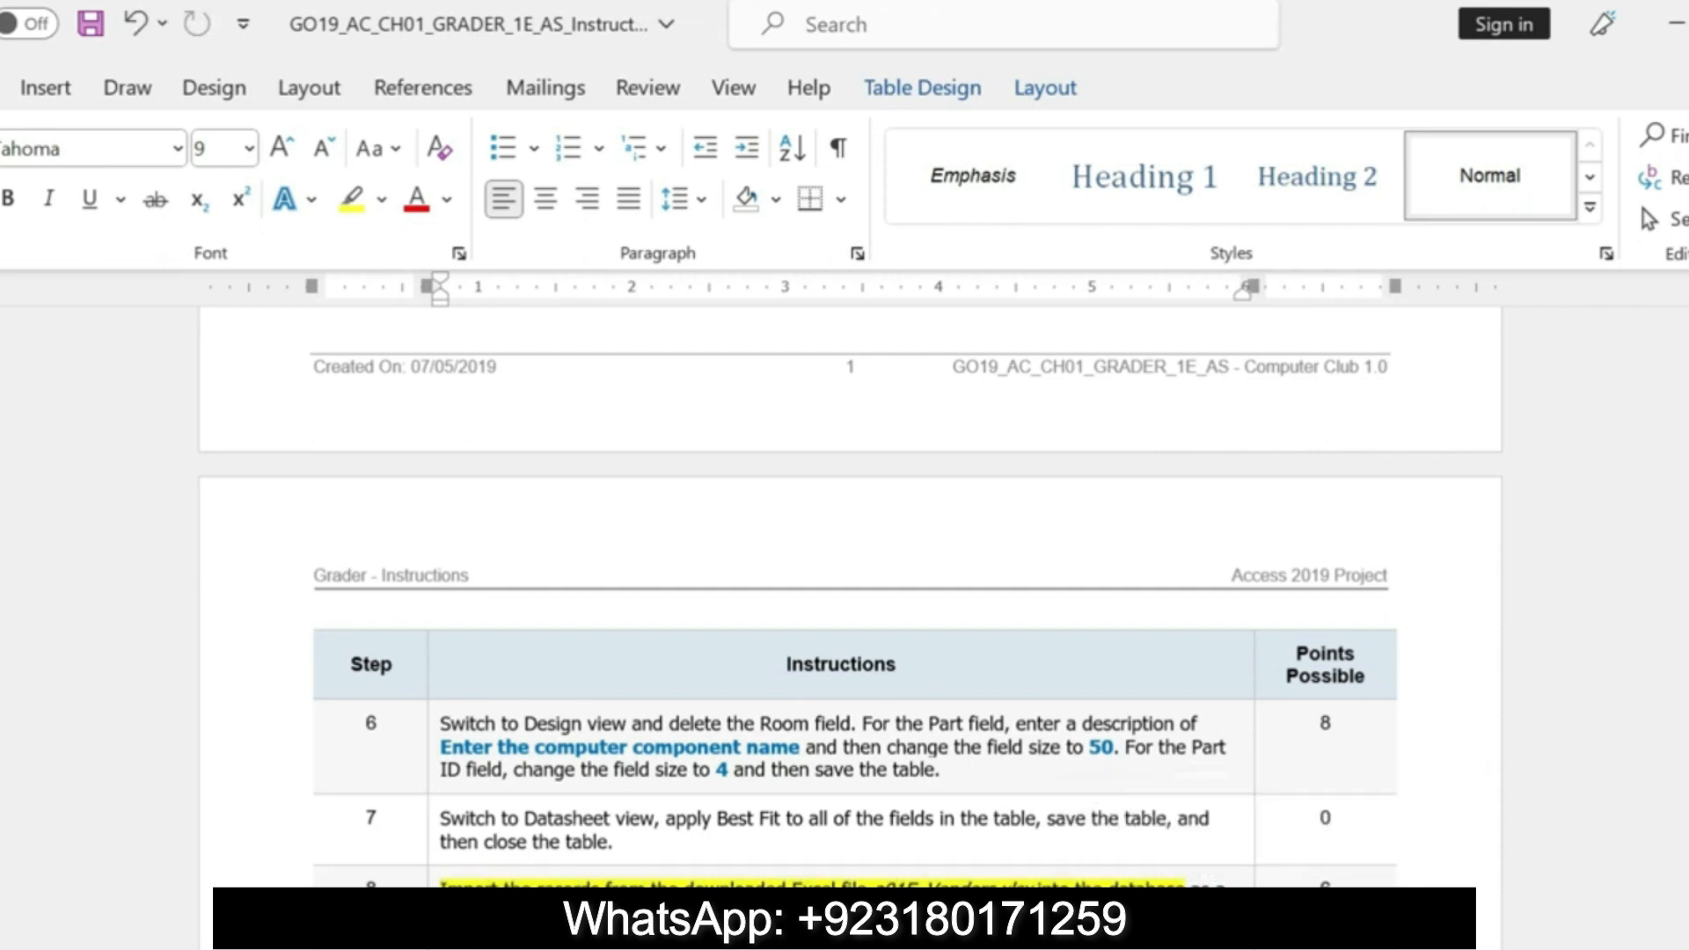
scroll(853, 599, down, 5)
scroll(853, 598, up, 1)
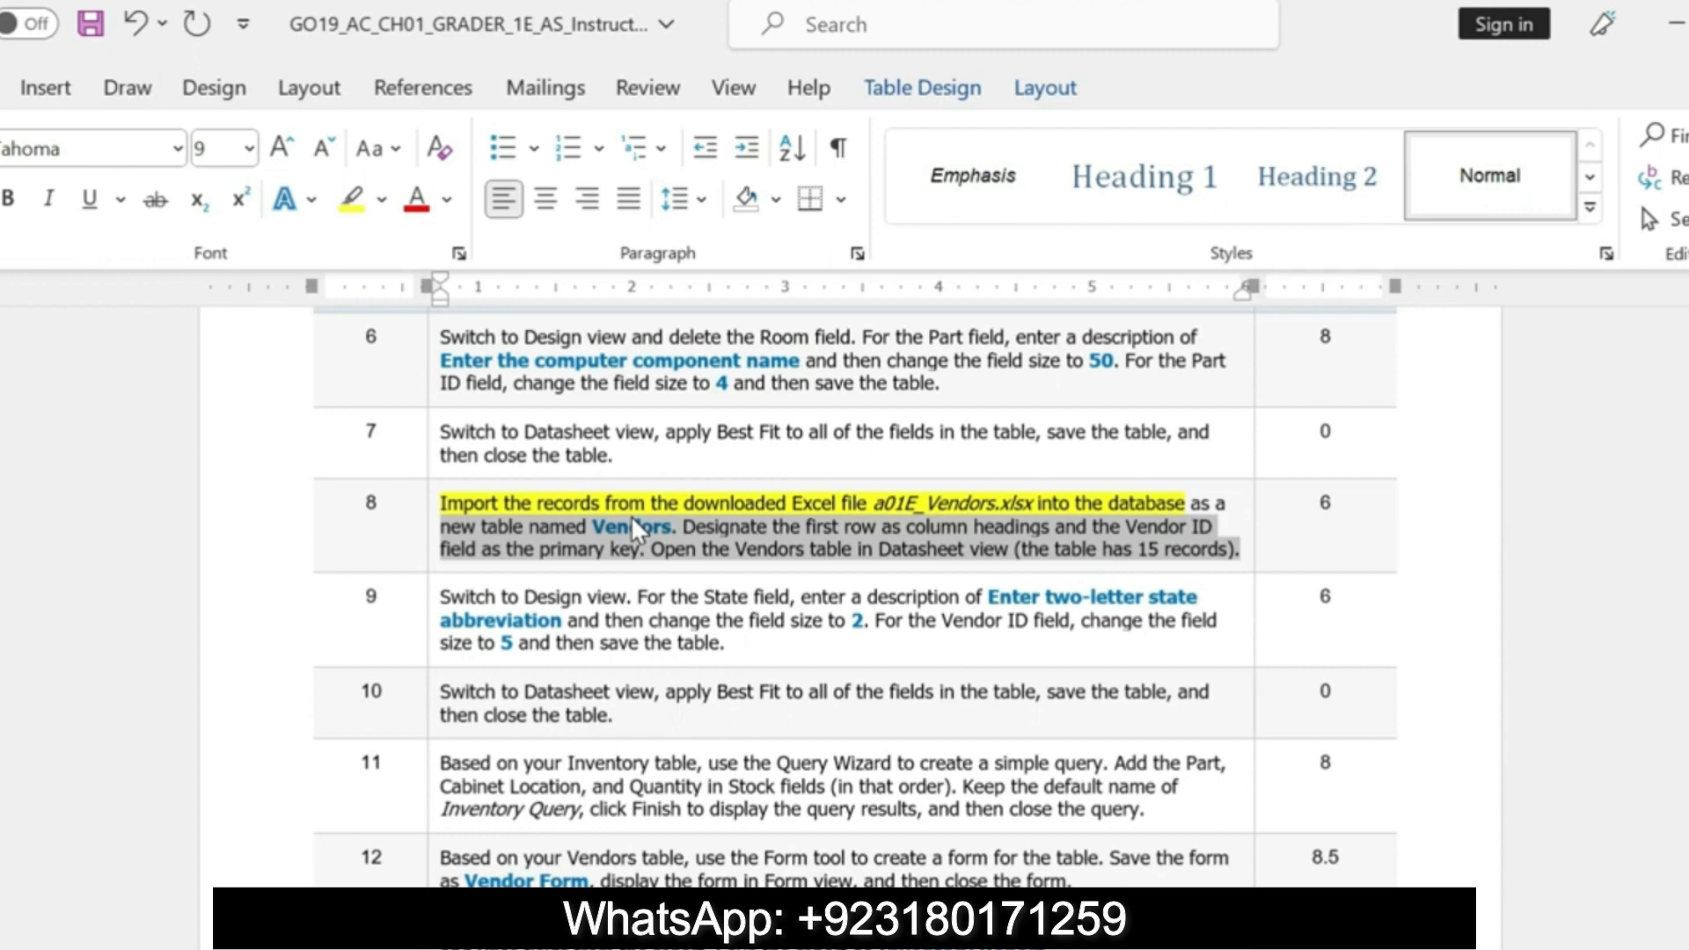
key(ctrl+z)
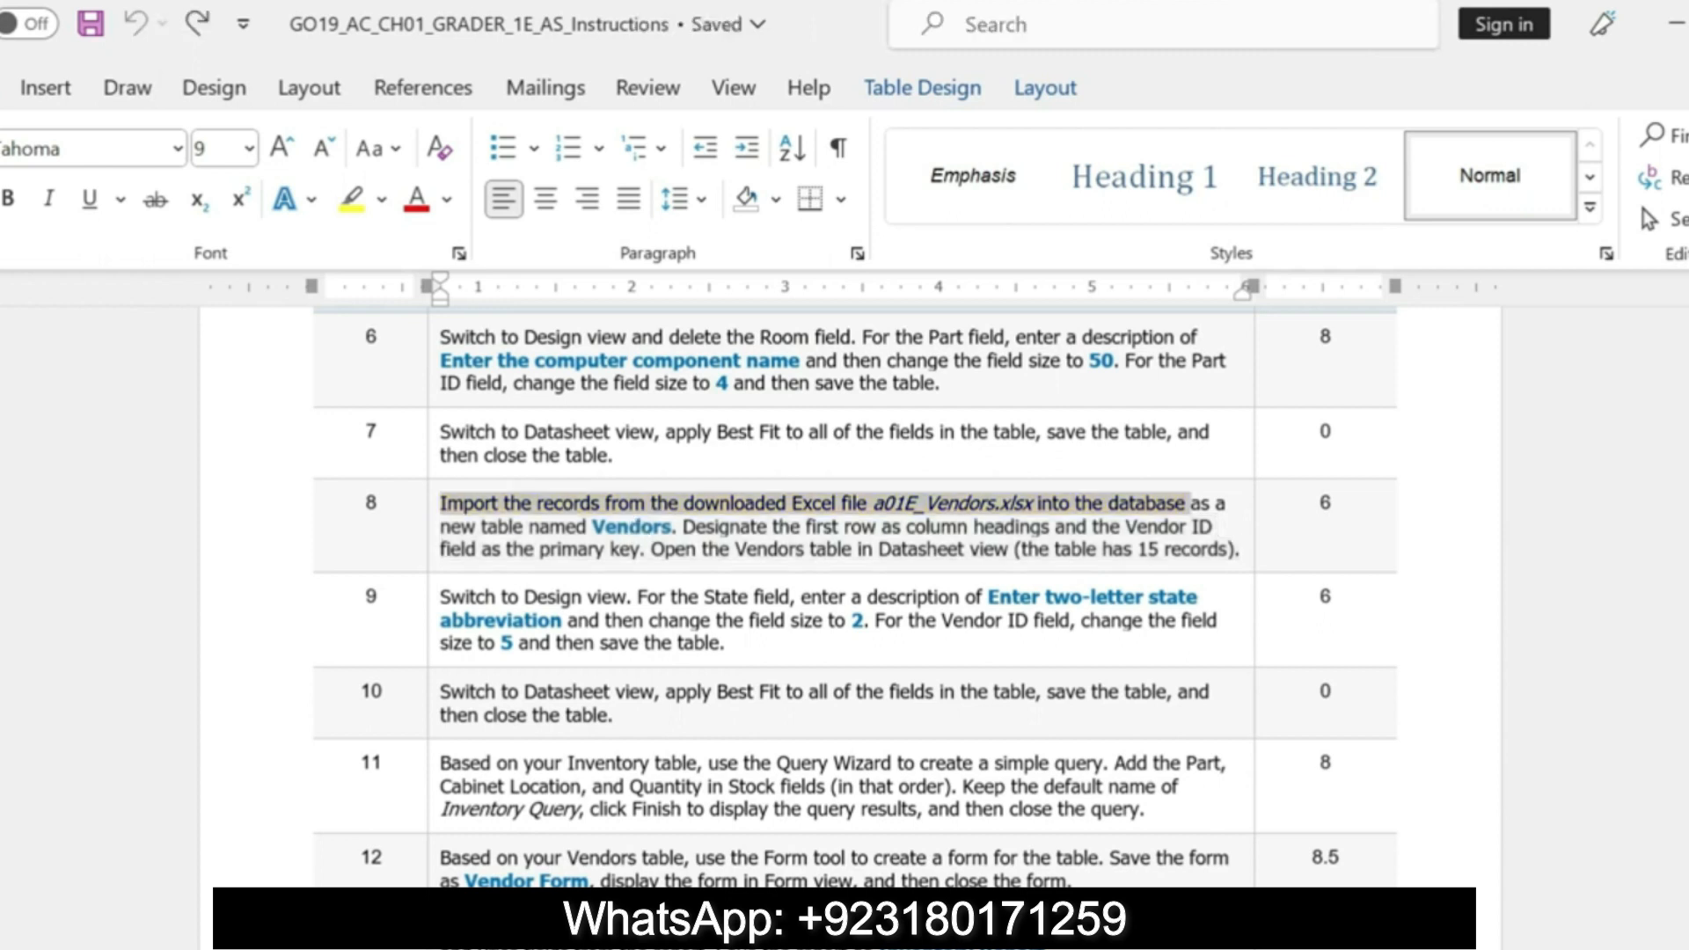
- Review instruction 8's table name, column heading and primary key requirements by selecting their text, and return to Access
double_click(627, 526)
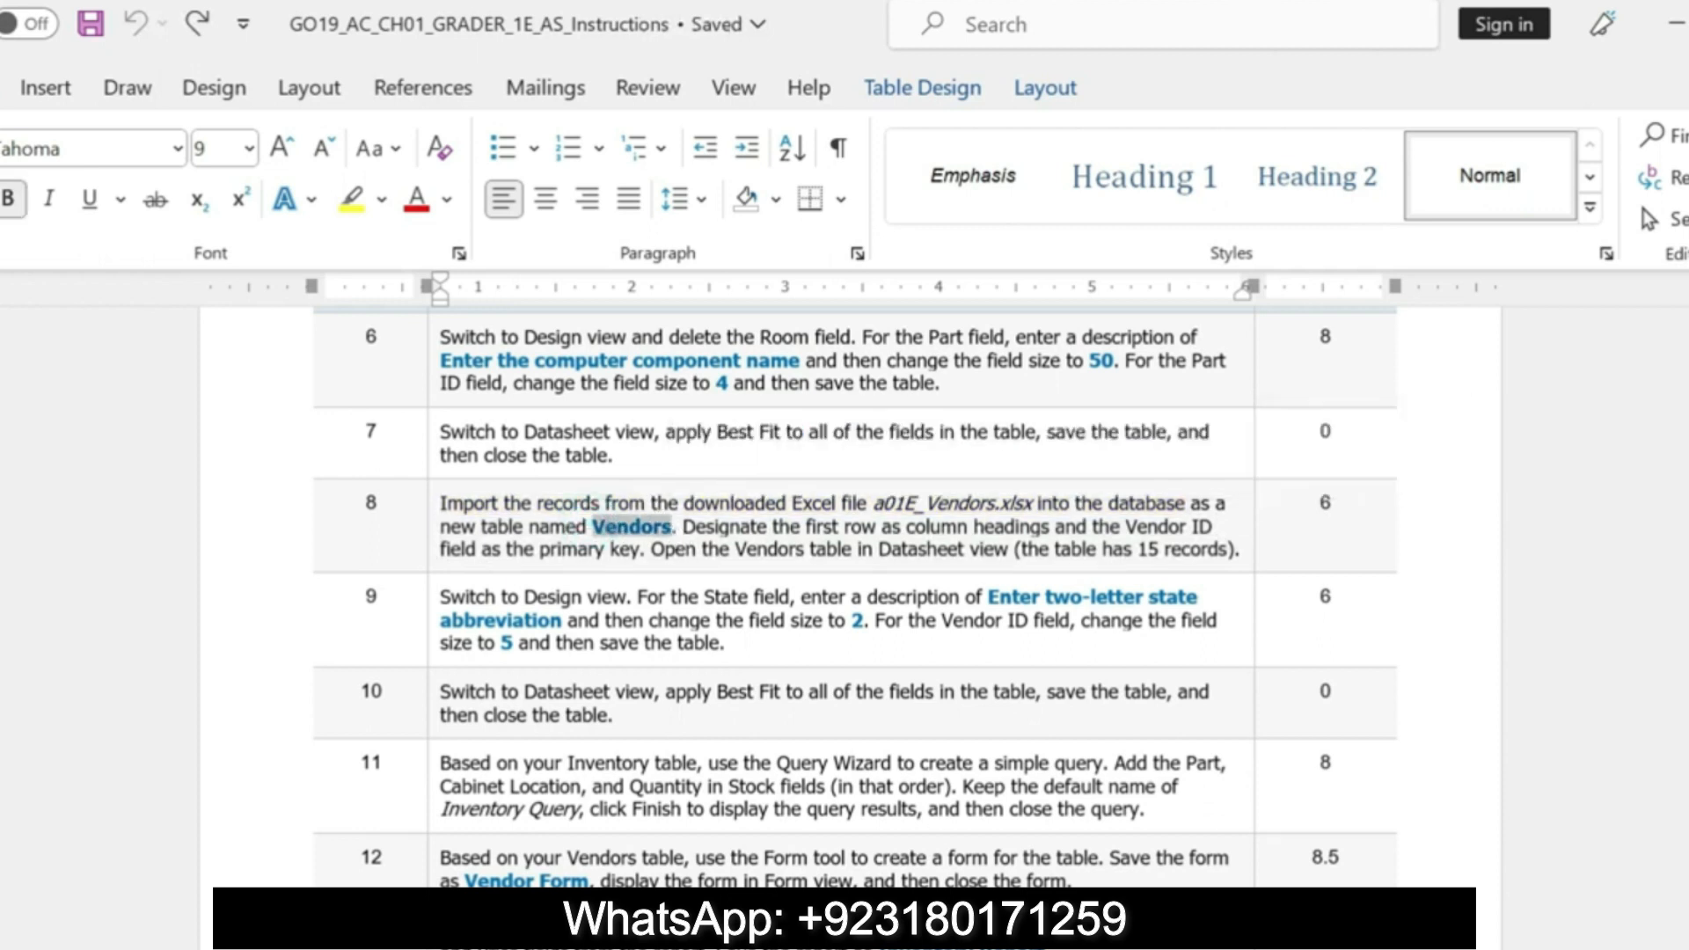
drag(684, 528, 1226, 550)
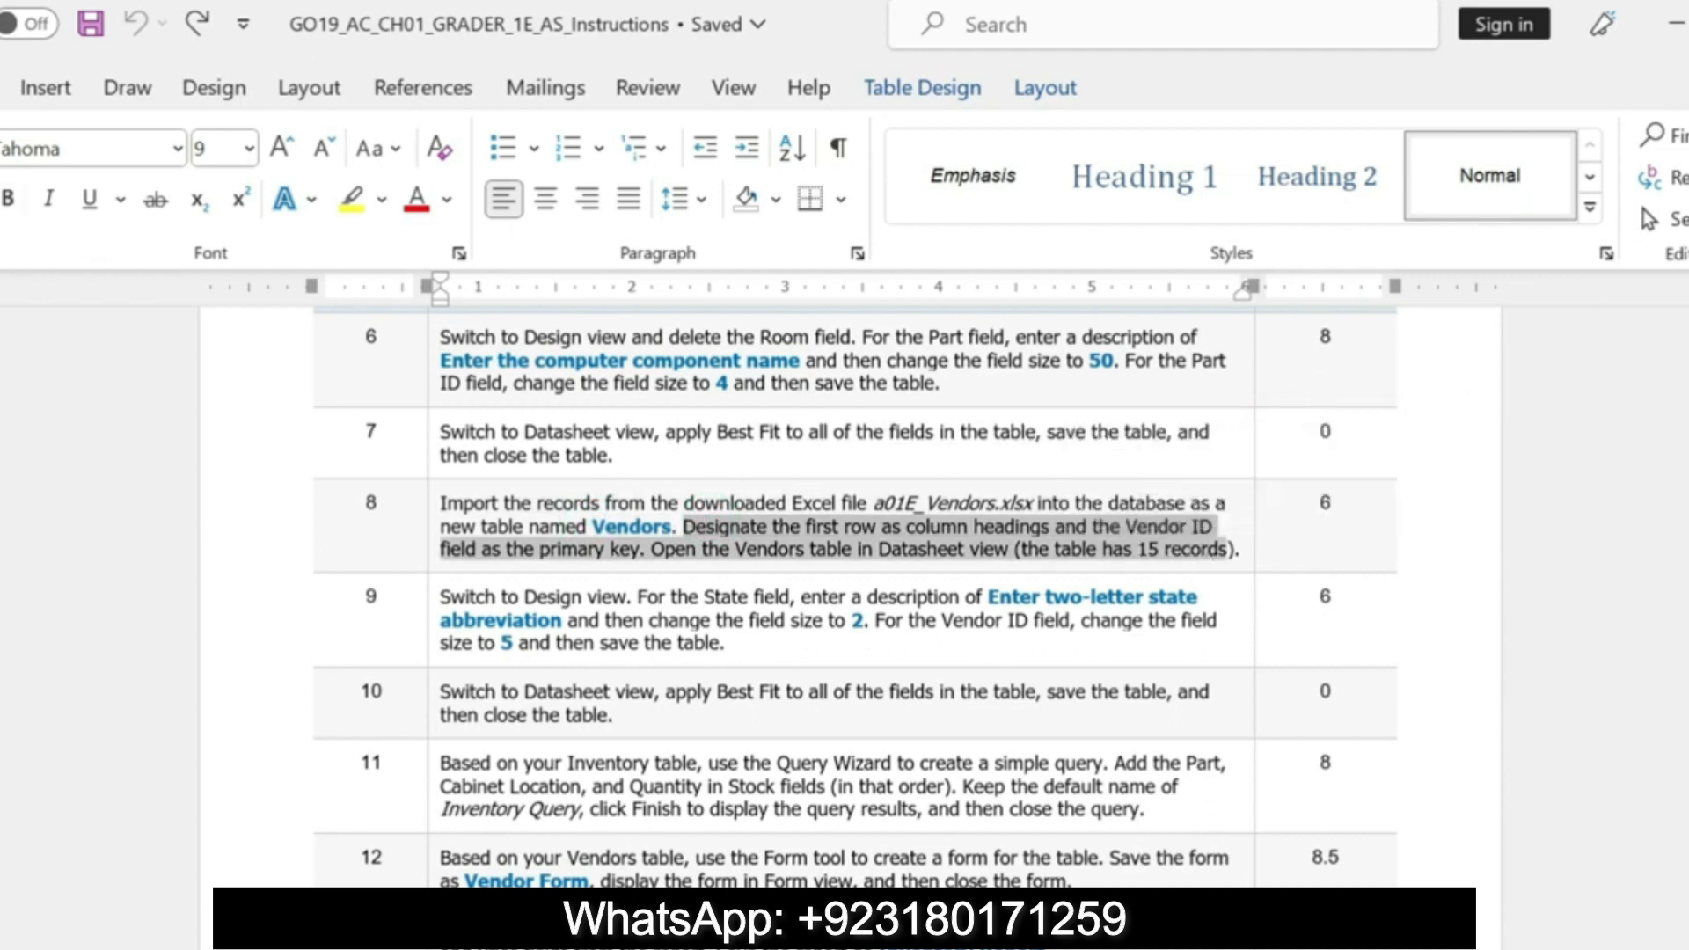
key(alt+Tab)
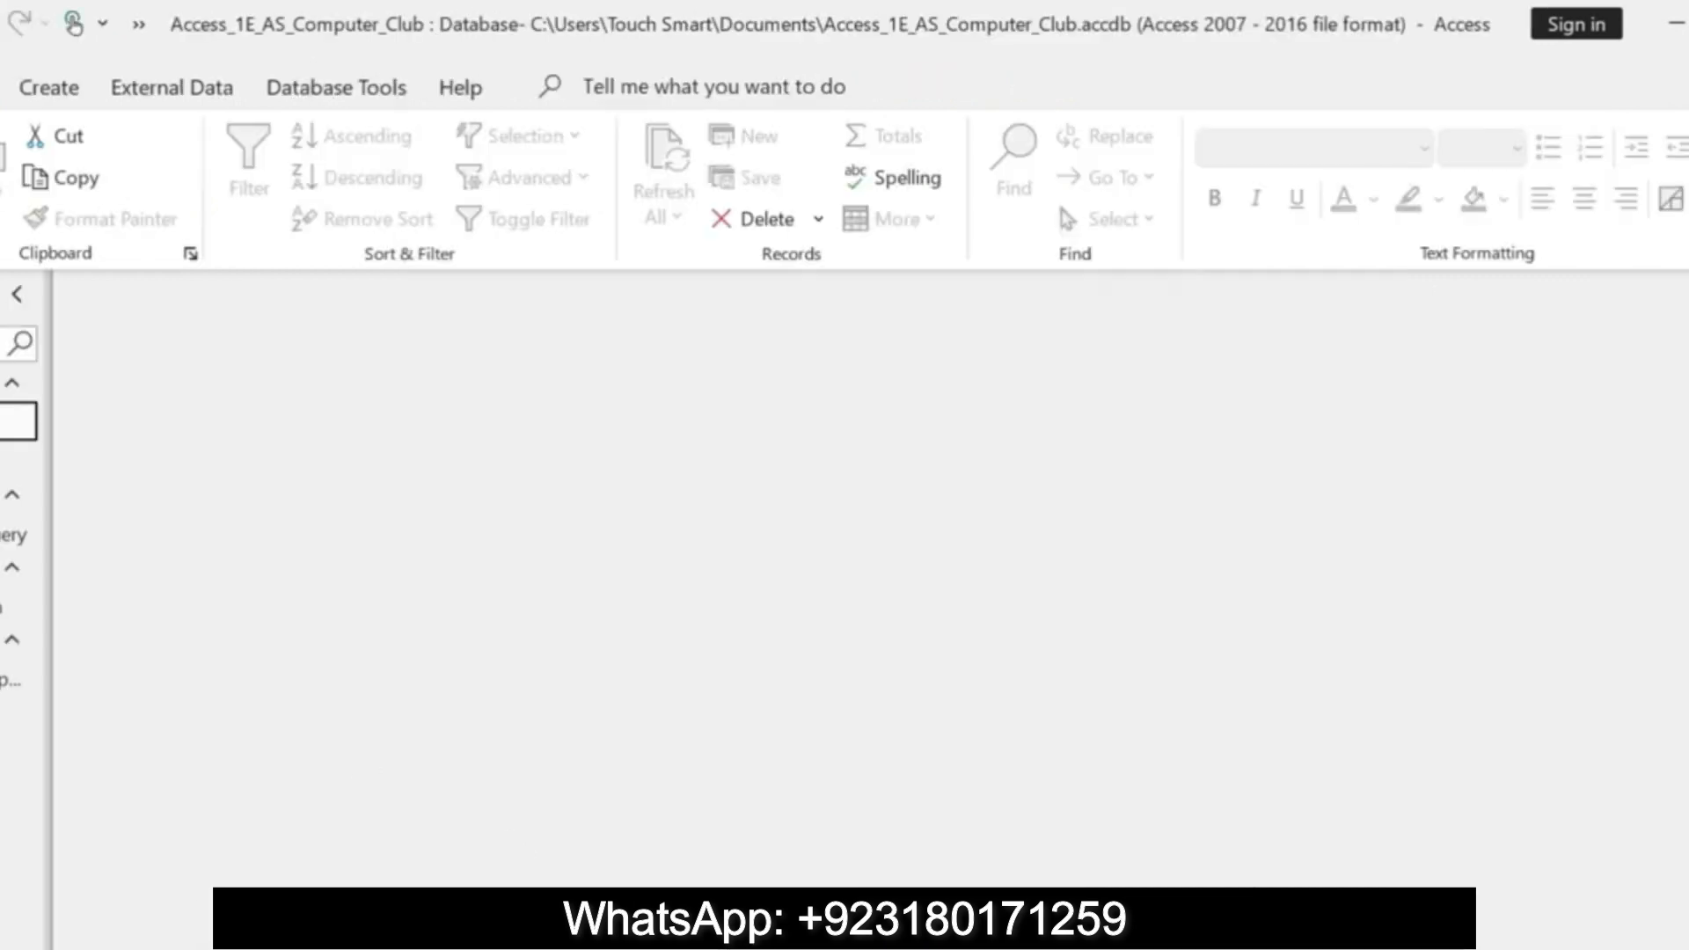
- Open the Vendors table in Datasheet view and look over its Vendor ID records
double_click(9, 606)
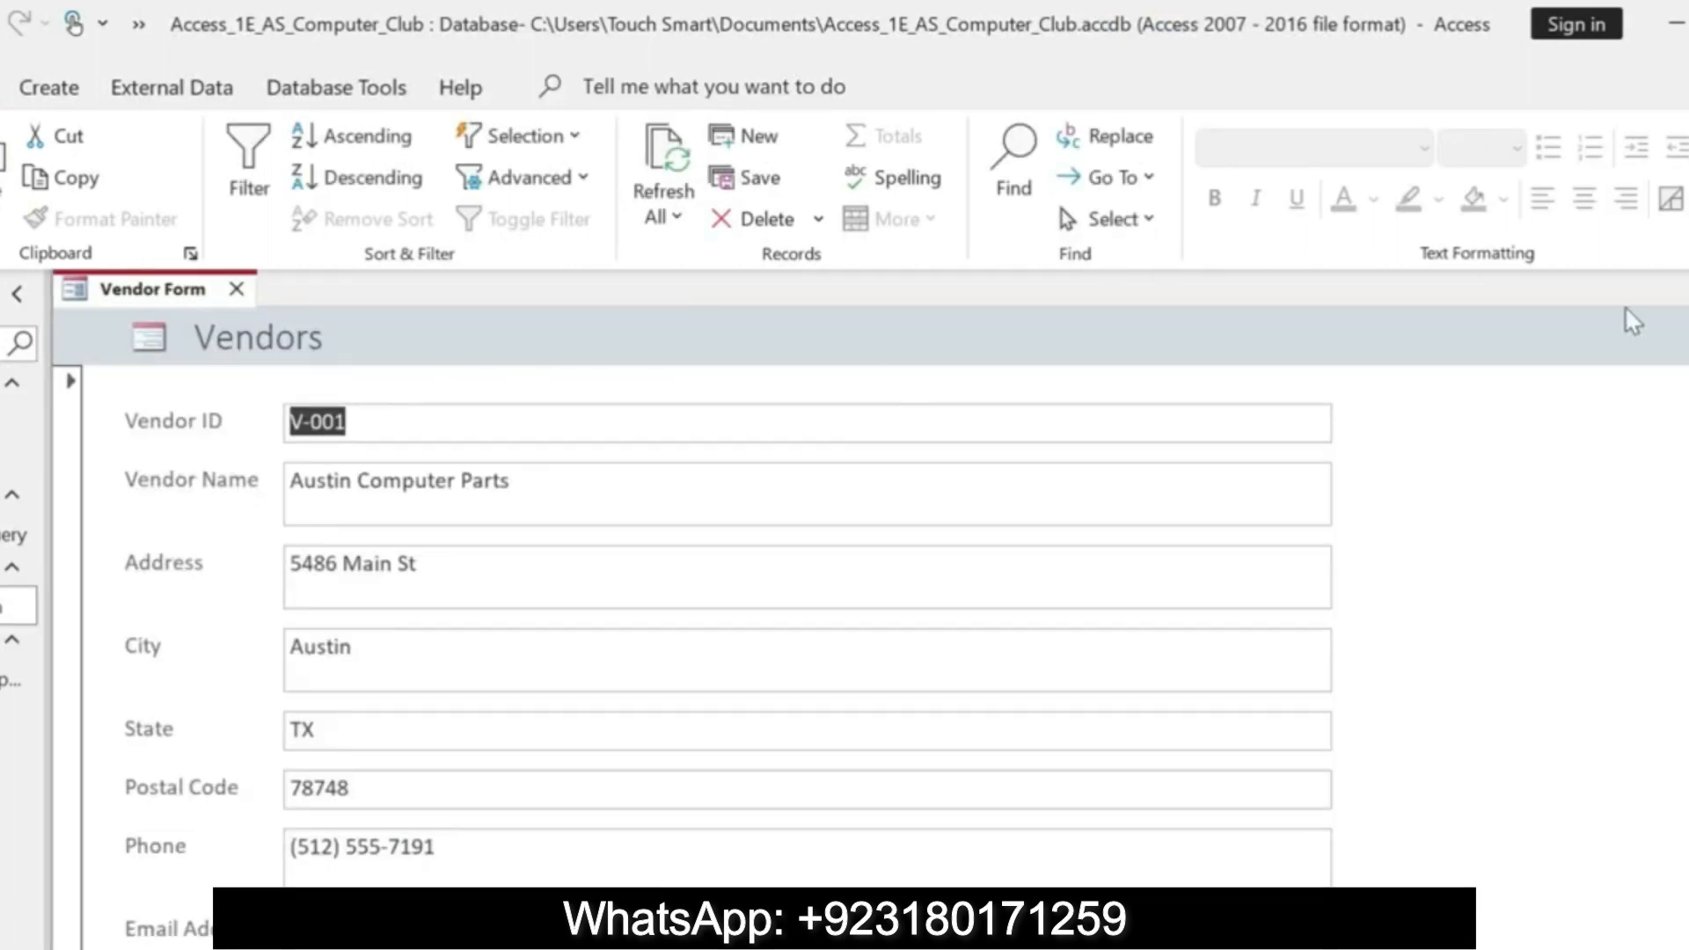
click(1688, 289)
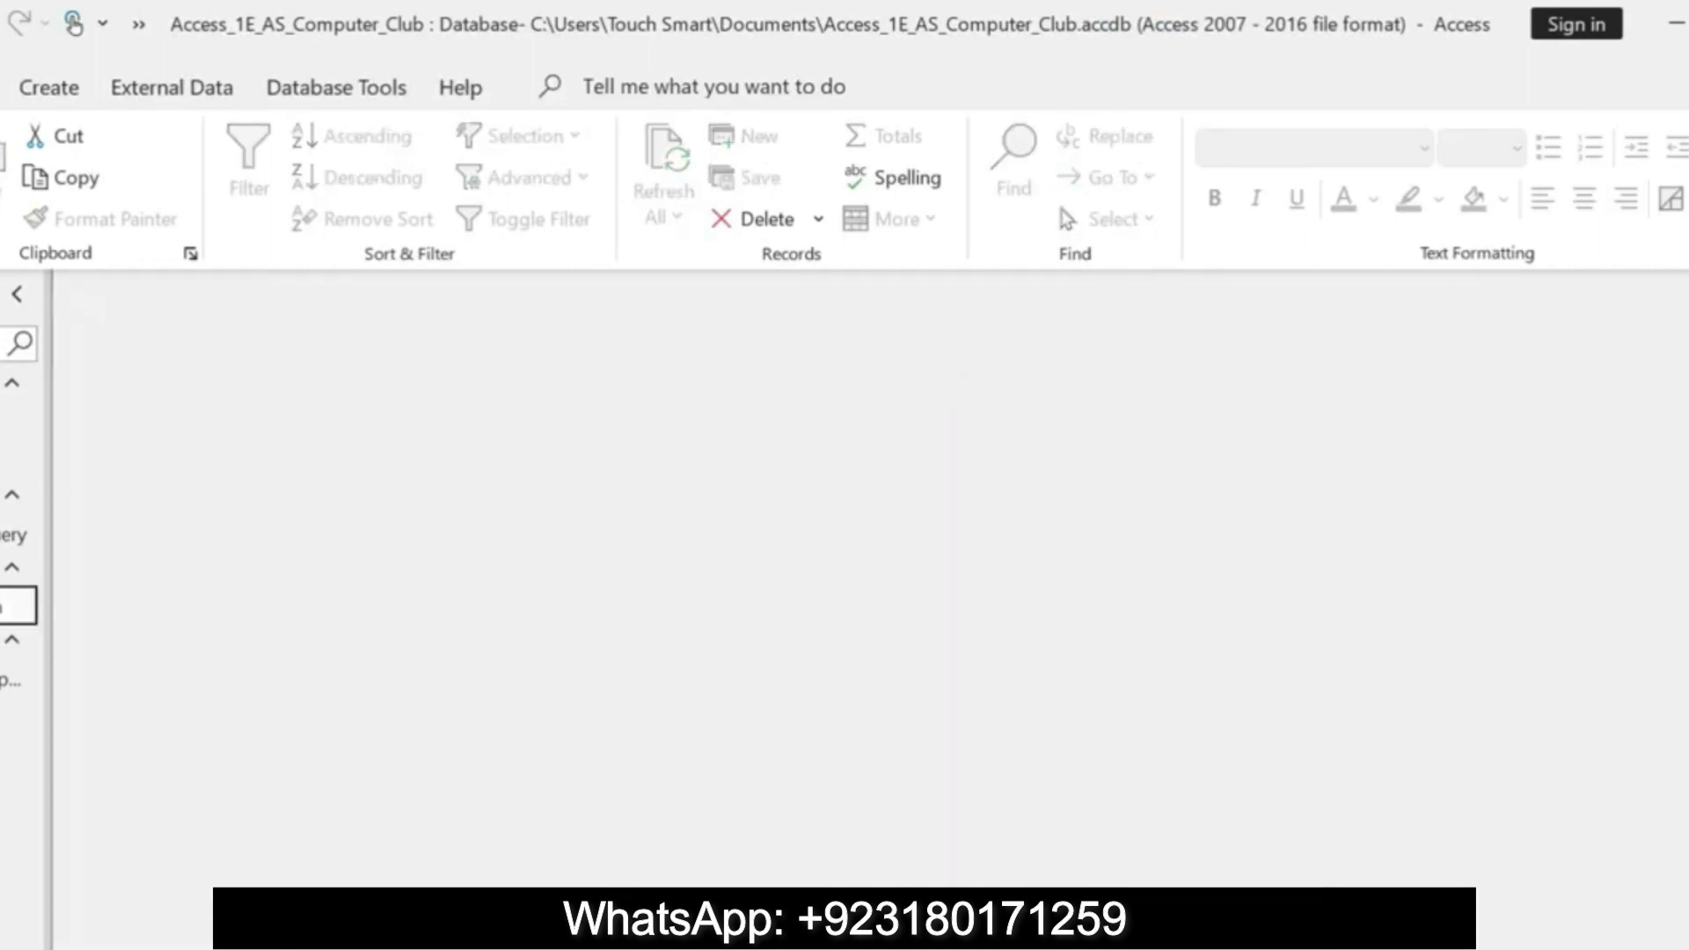
click(9, 460)
double_click(9, 460)
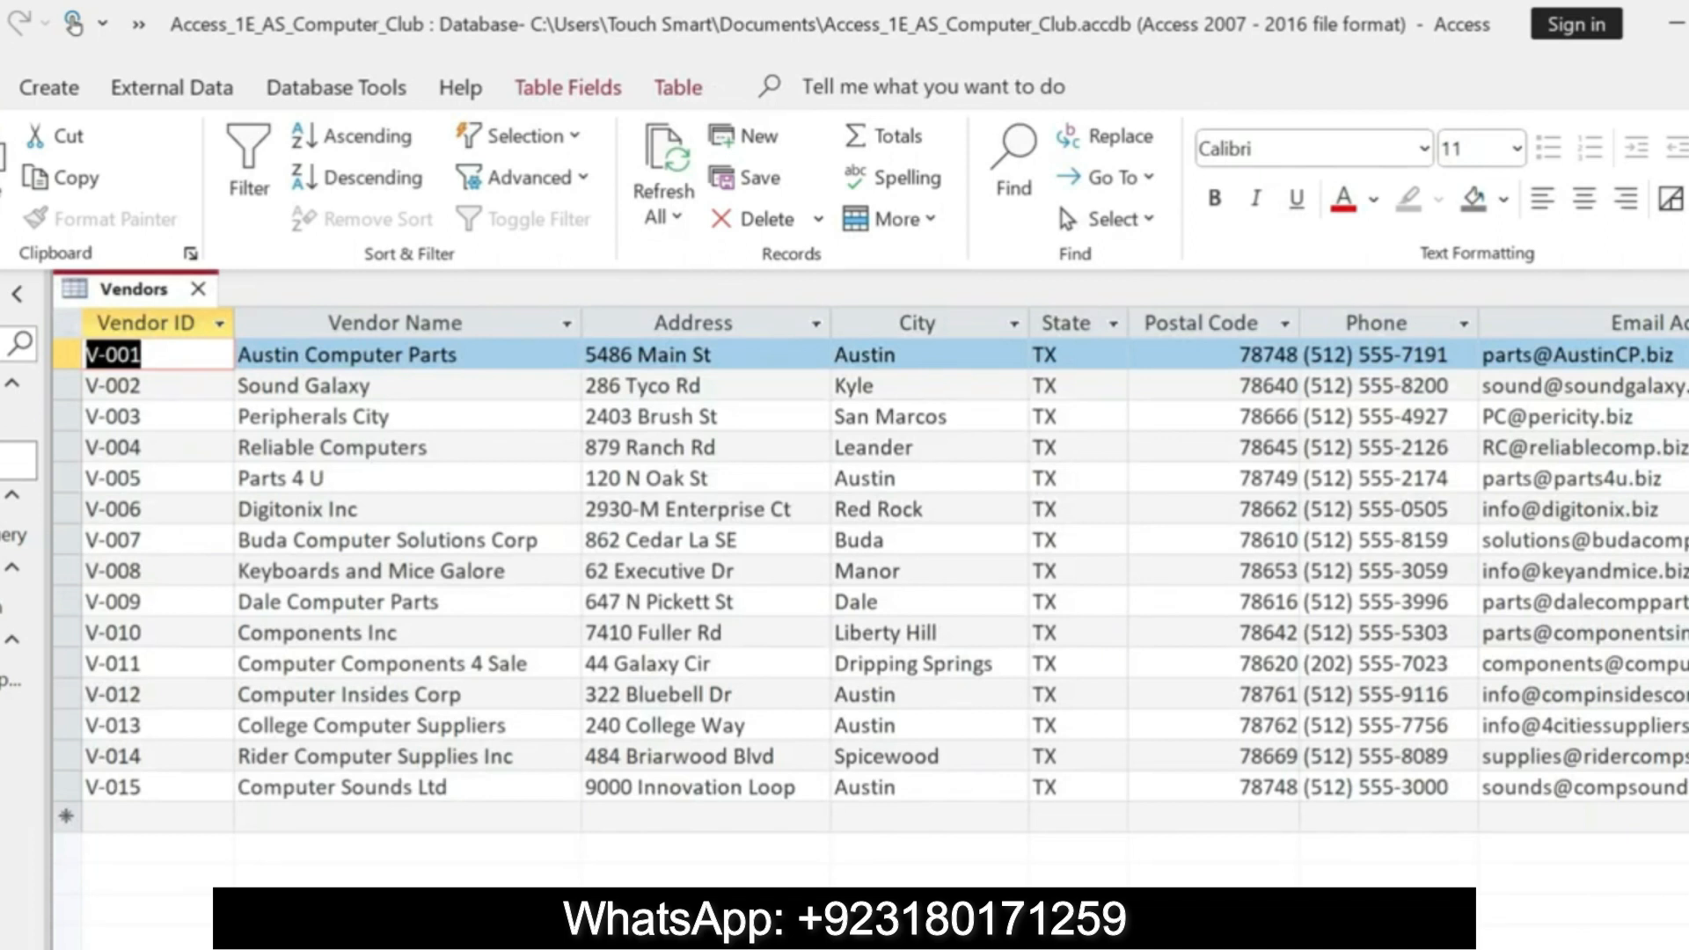
click(151, 387)
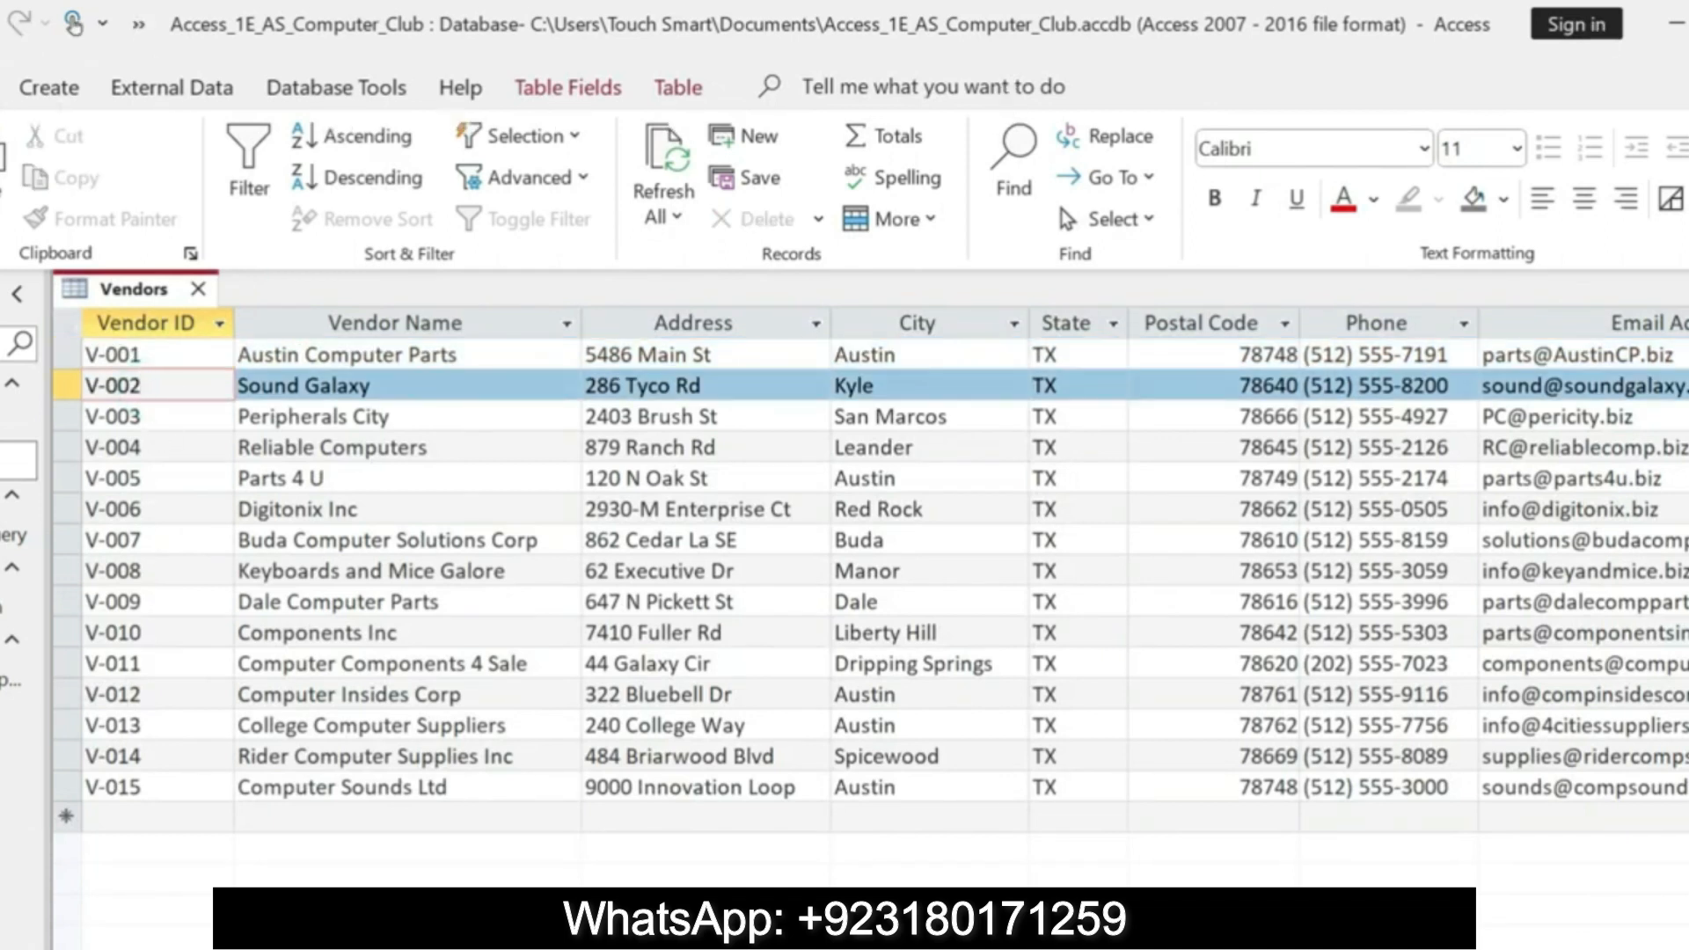
click(174, 508)
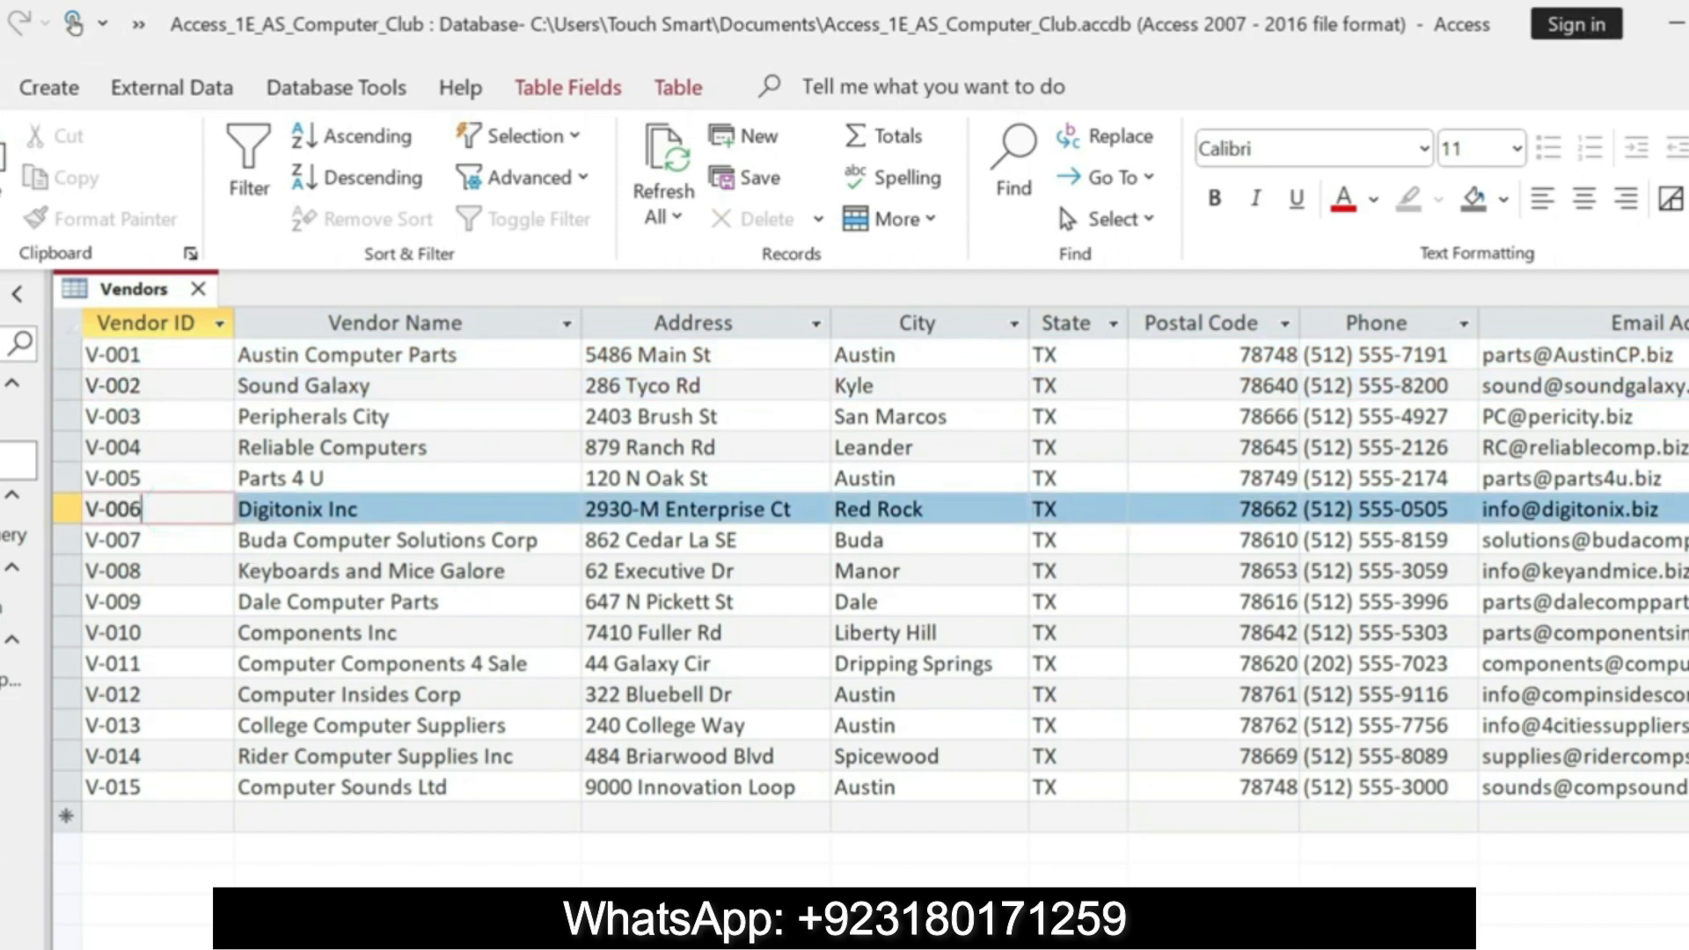
click(176, 539)
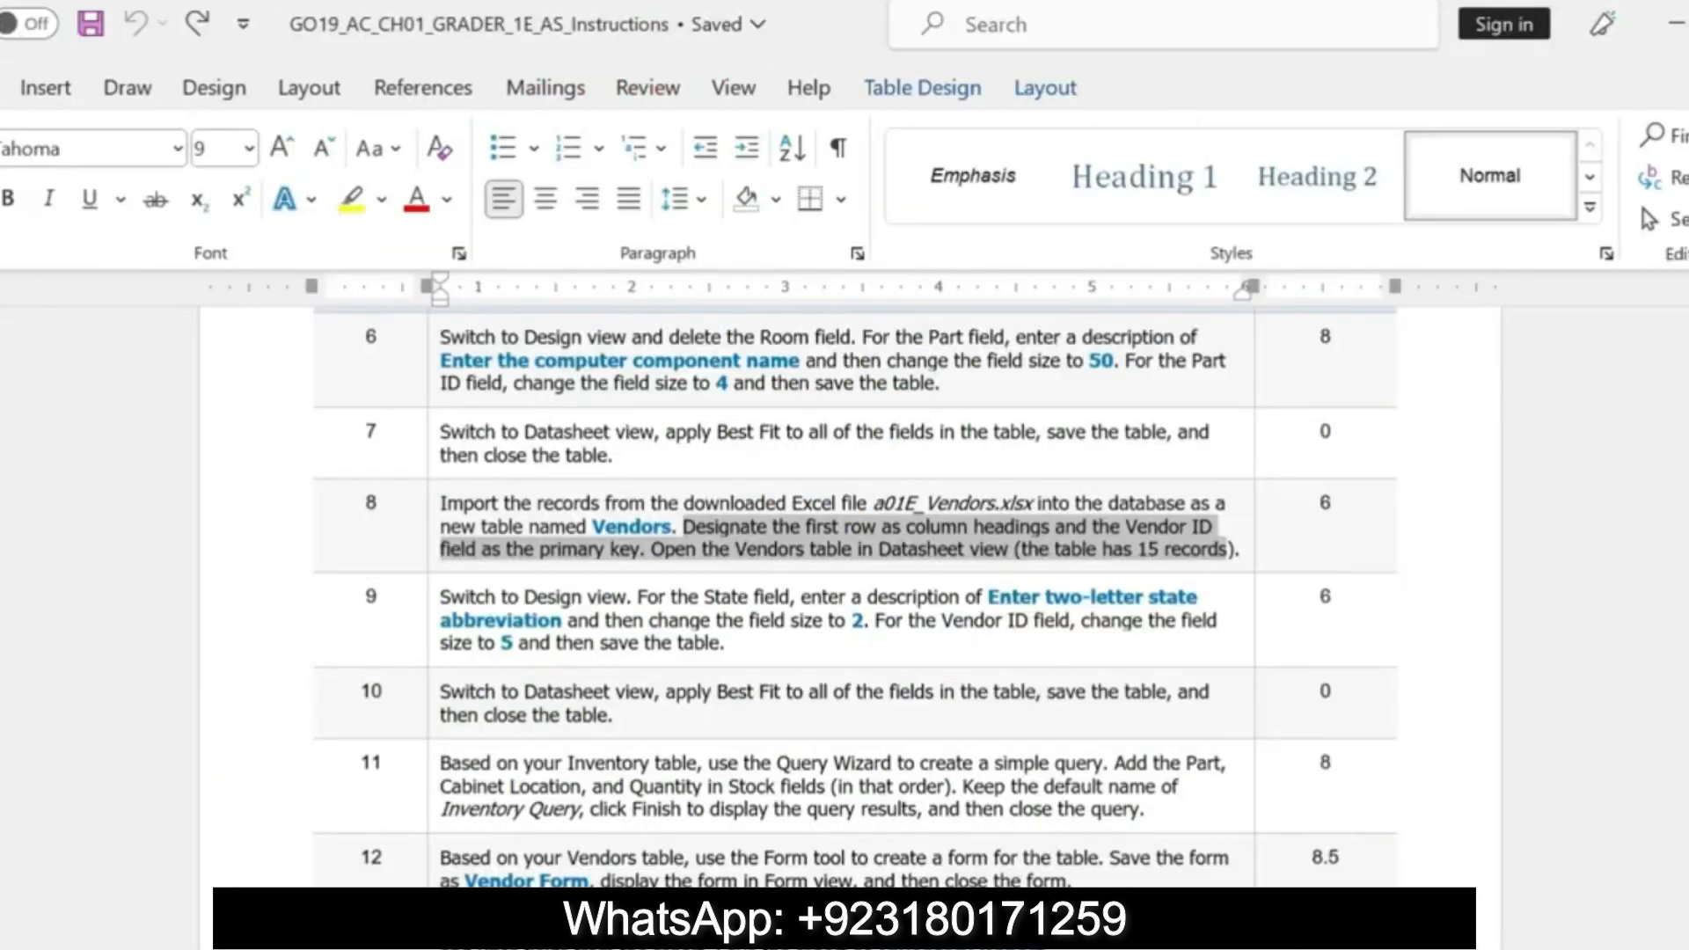
- Read instruction 9 in Word and highlight "Switch to Design view. For the State field" in yellow
drag(439, 597, 1135, 655)
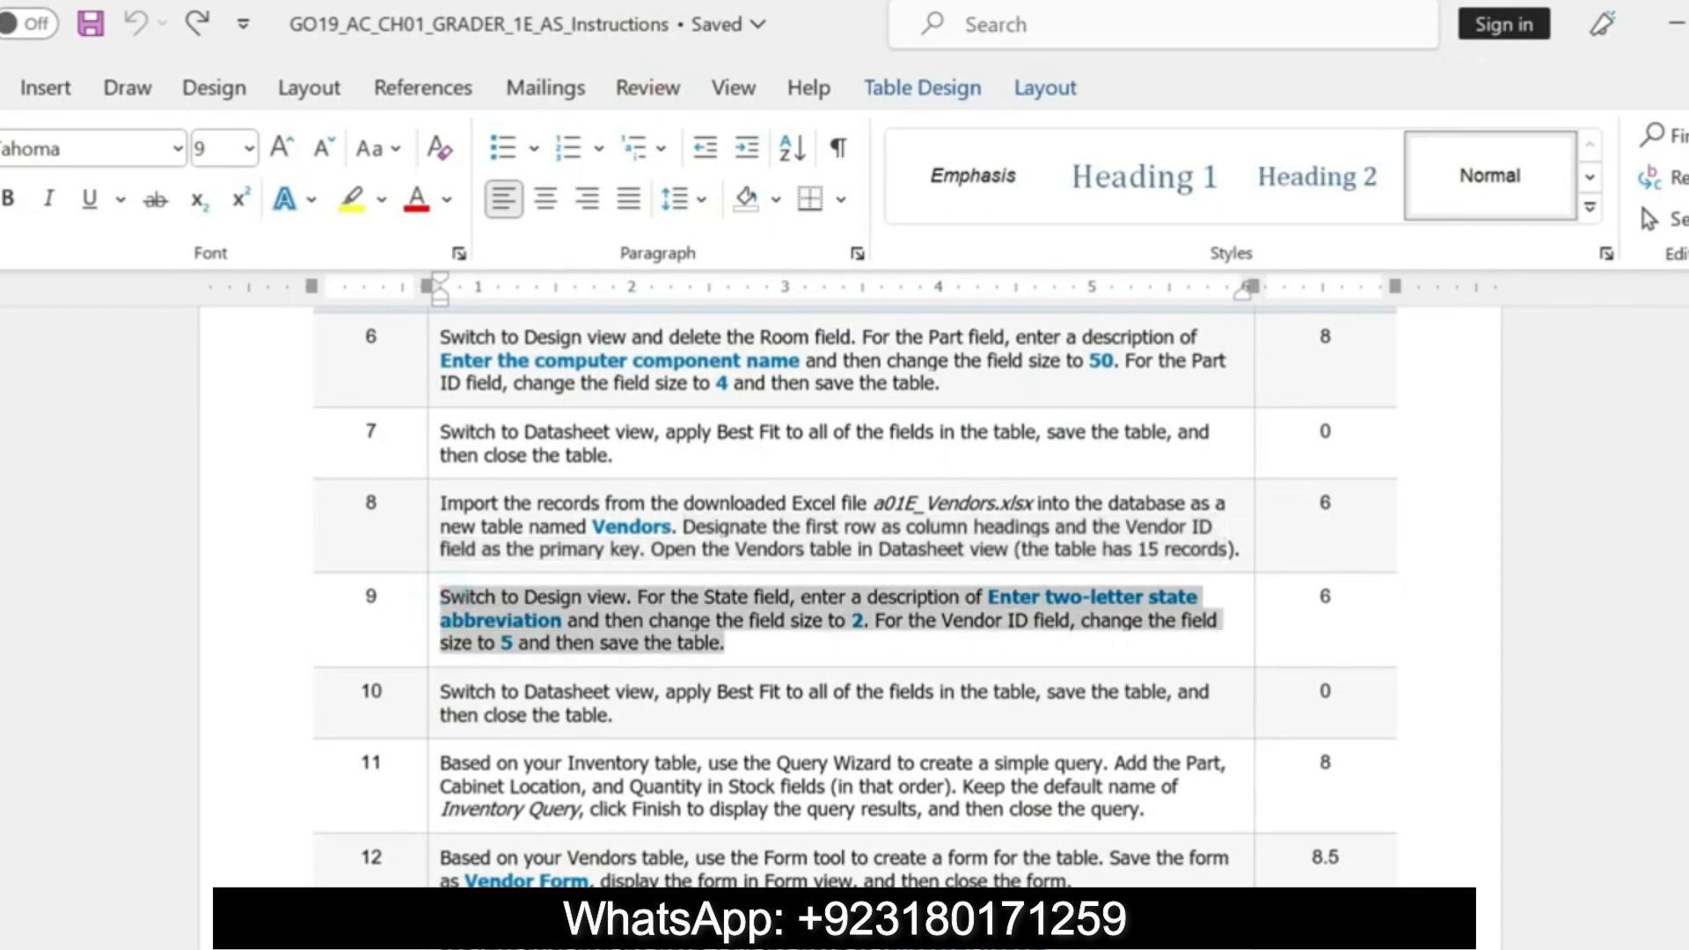
click(734, 620)
drag(789, 597, 425, 596)
click(566, 536)
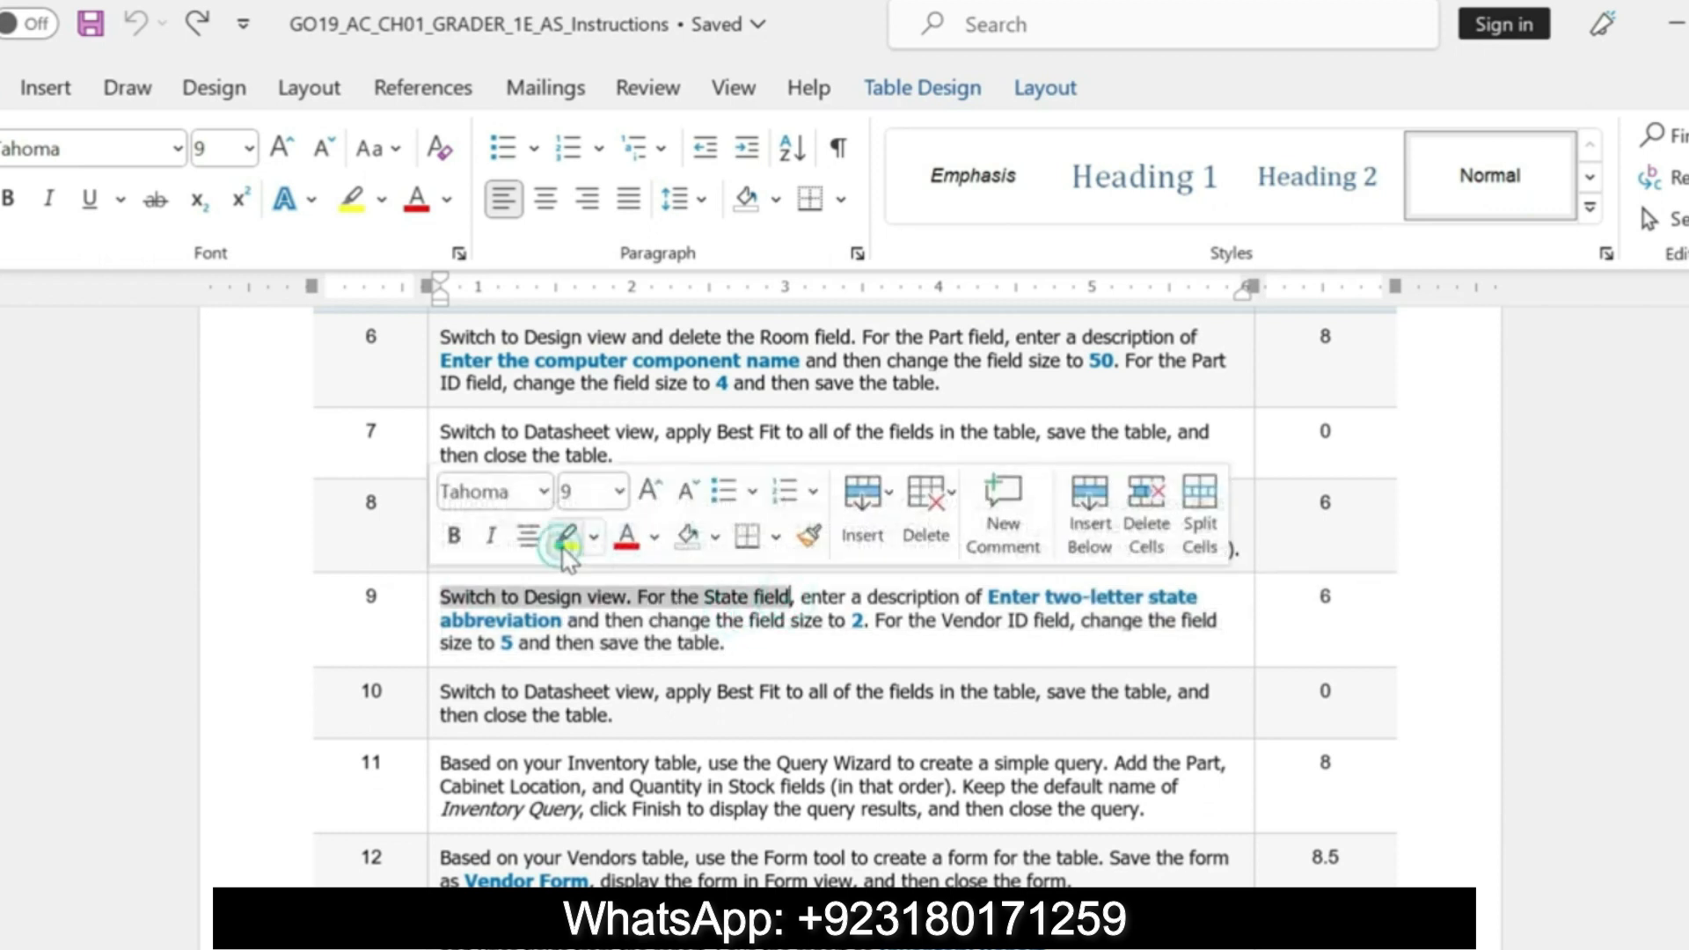
- Switch the Vendors table in Access to Design view and select the State field
key(alt+Tab)
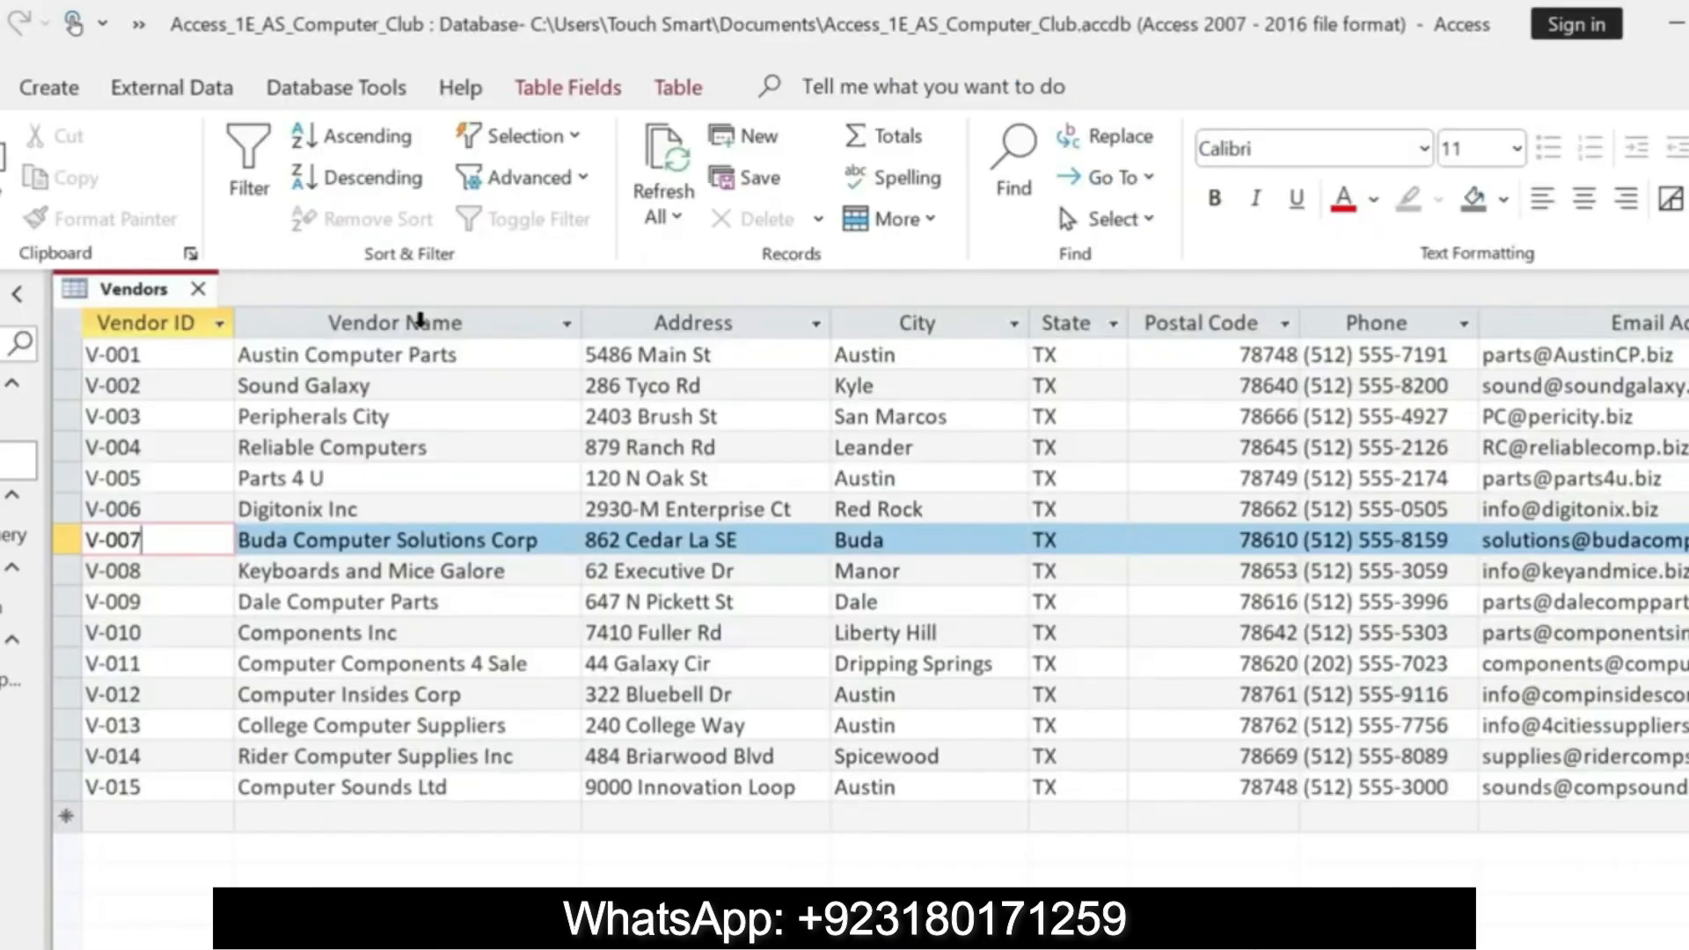
right_click(159, 290)
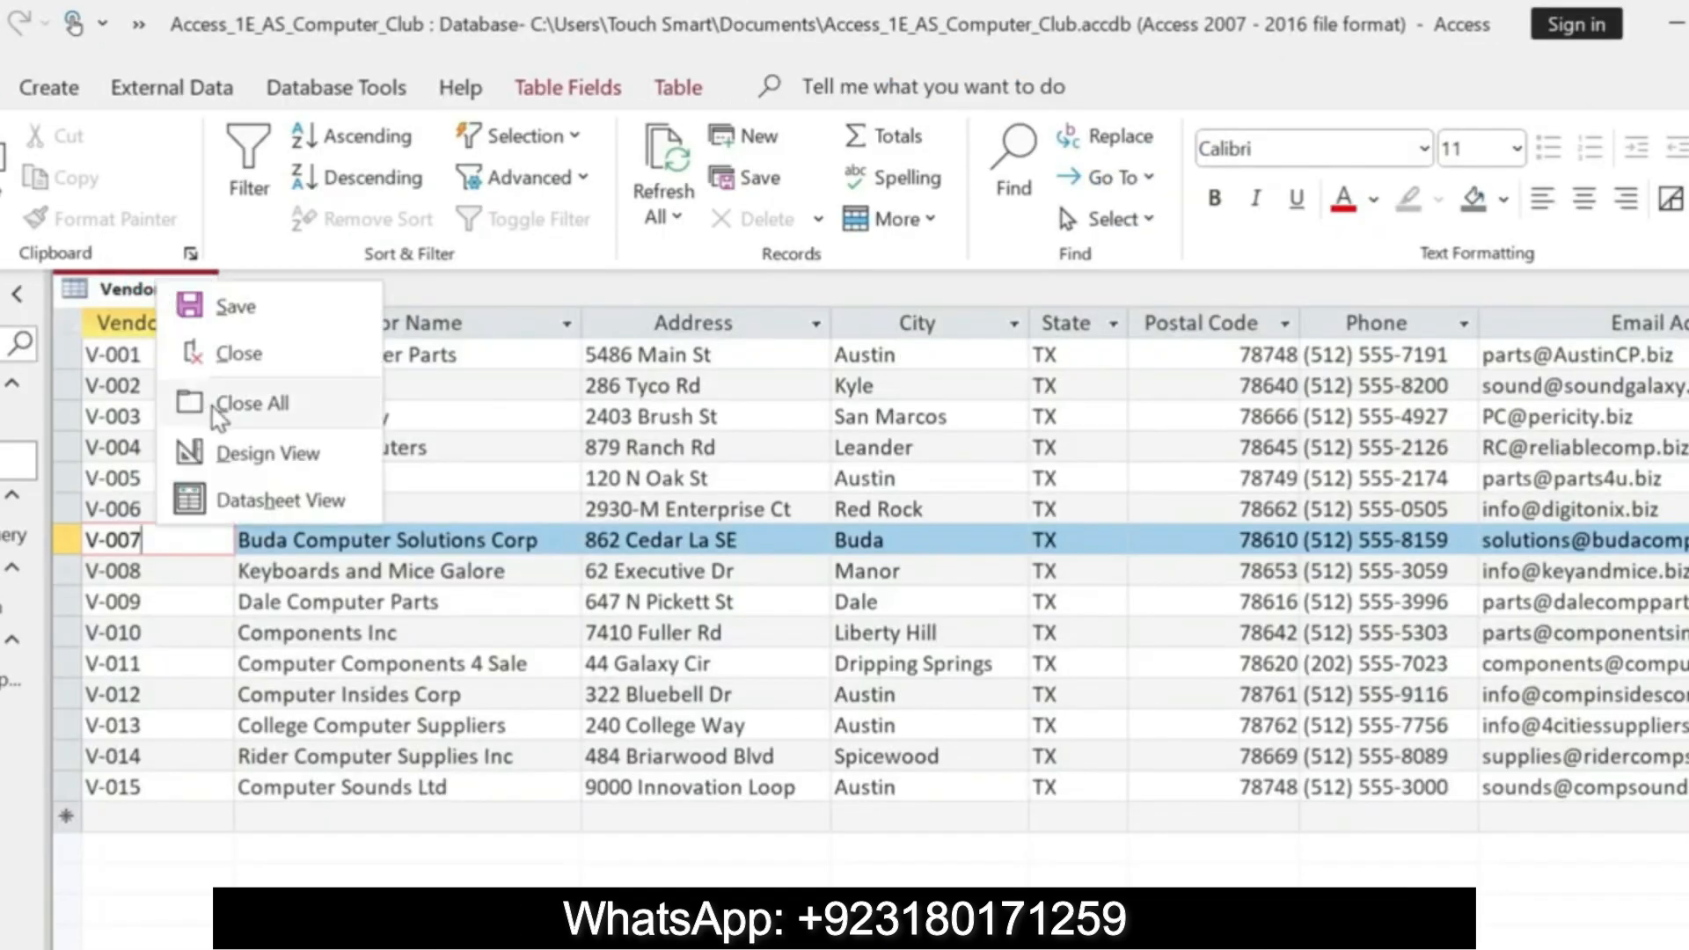
click(255, 450)
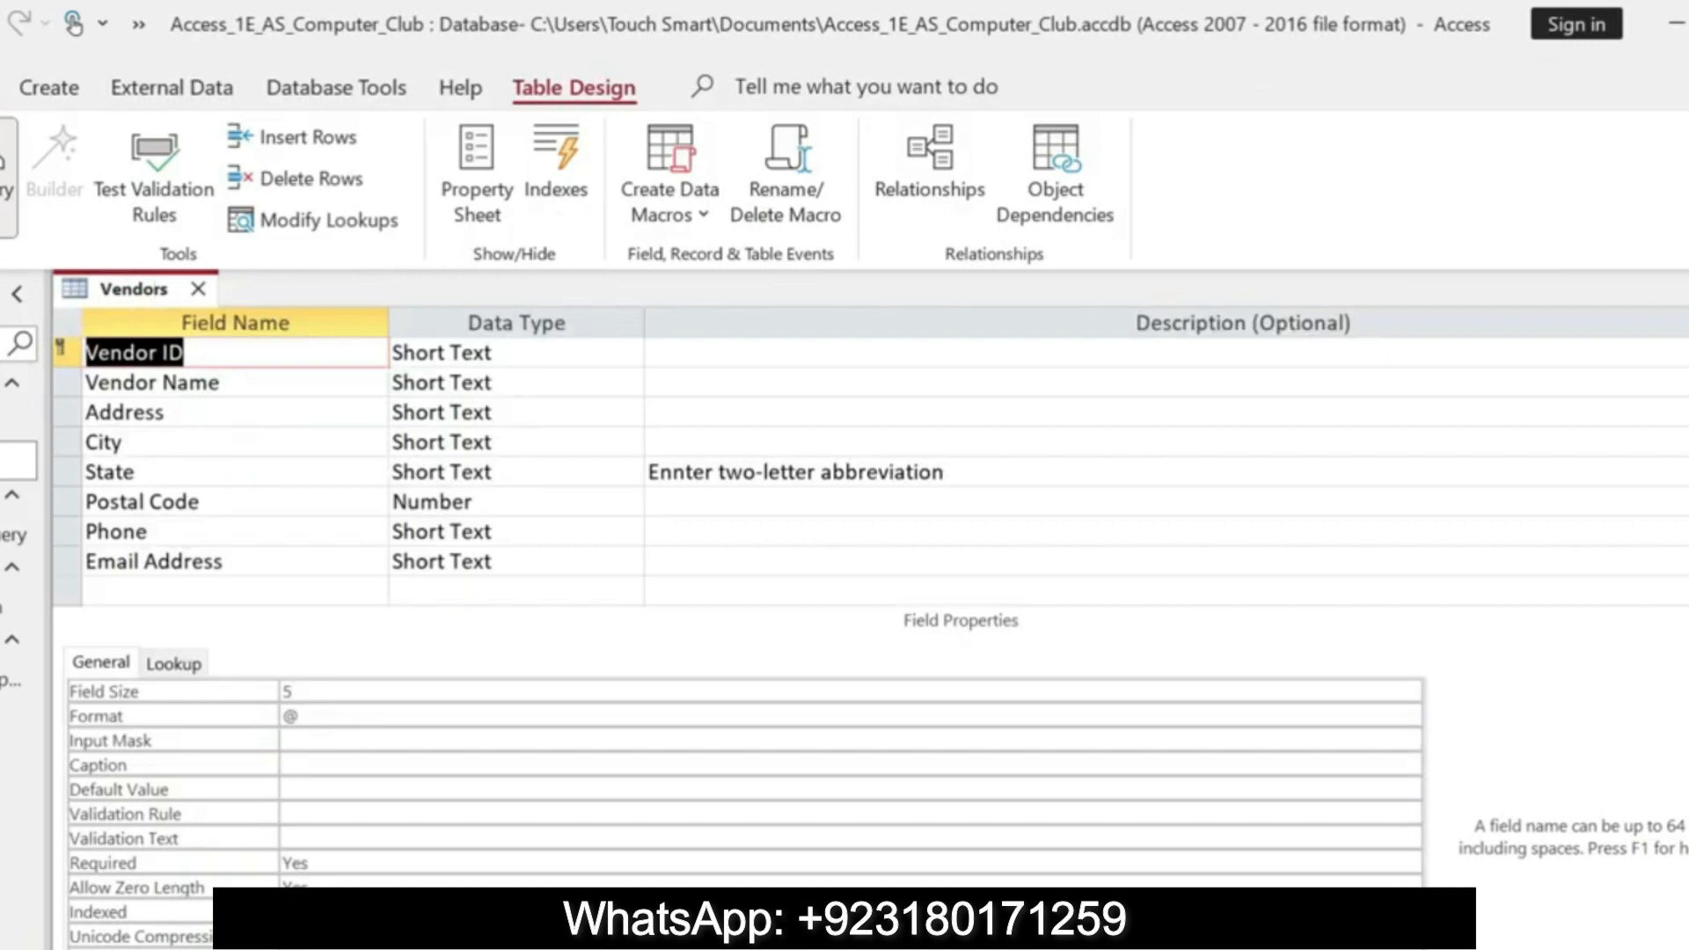
click(176, 466)
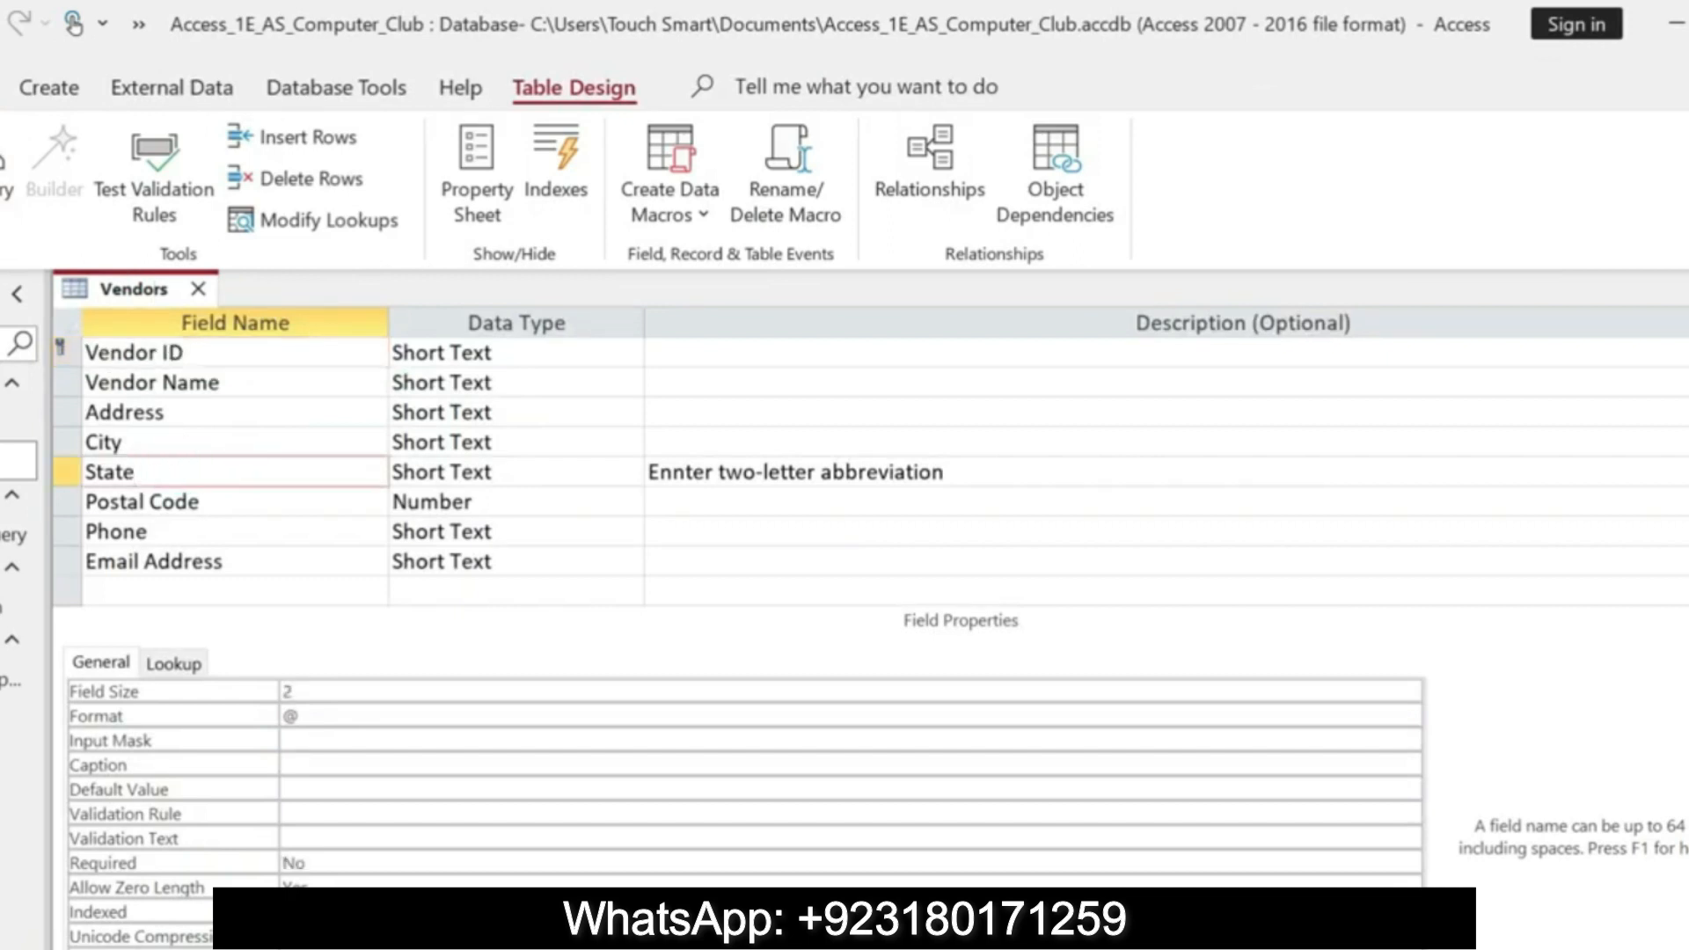
- Replace the State field's description with "Enter two-letter state abbreviation", copied from instruction 9 in Word
drag(967, 472, 648, 471)
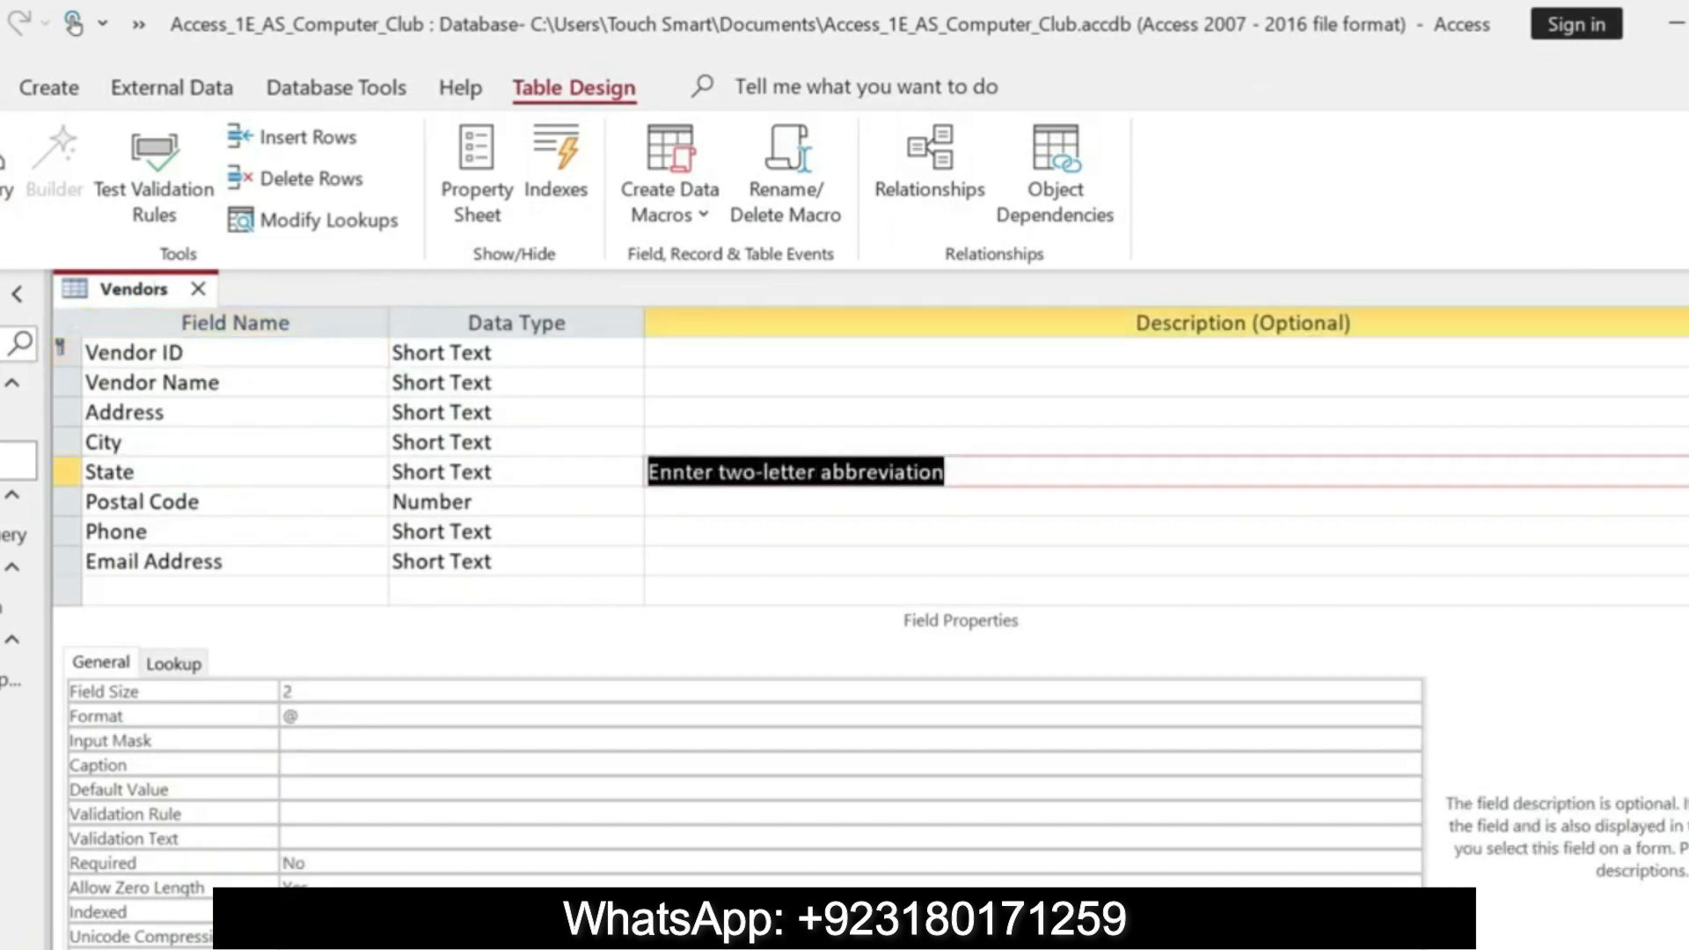
key(alt+Tab)
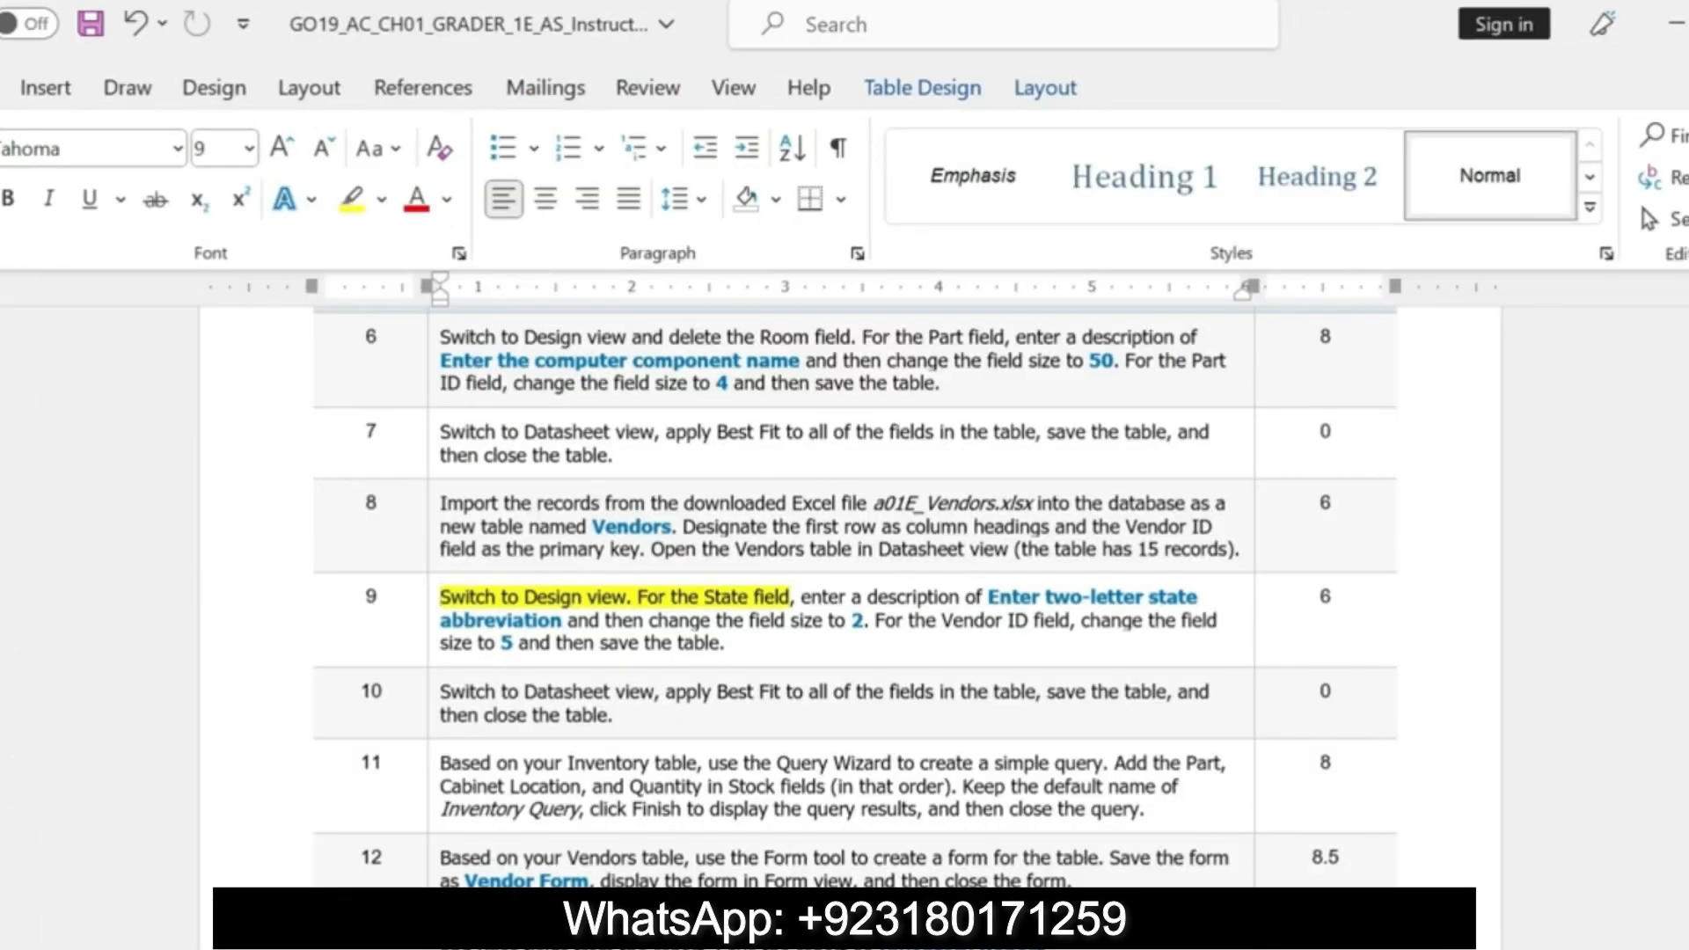
drag(986, 598, 564, 620)
key(ctrl+c)
key(alt+Tab)
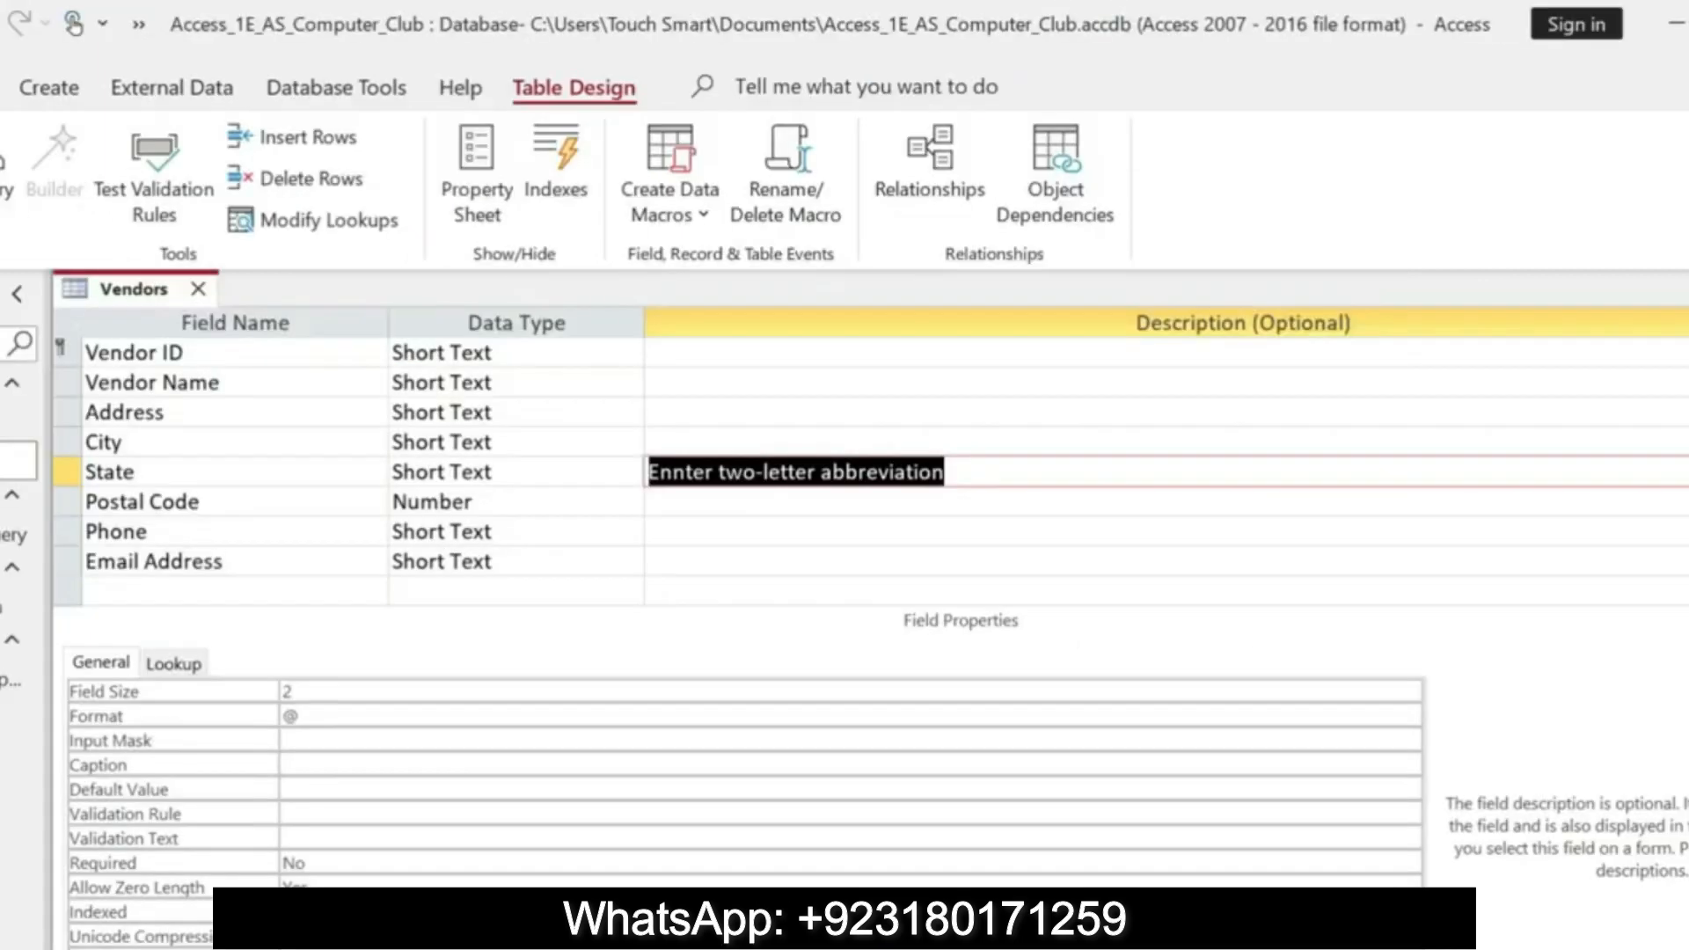
key(BackSpace)
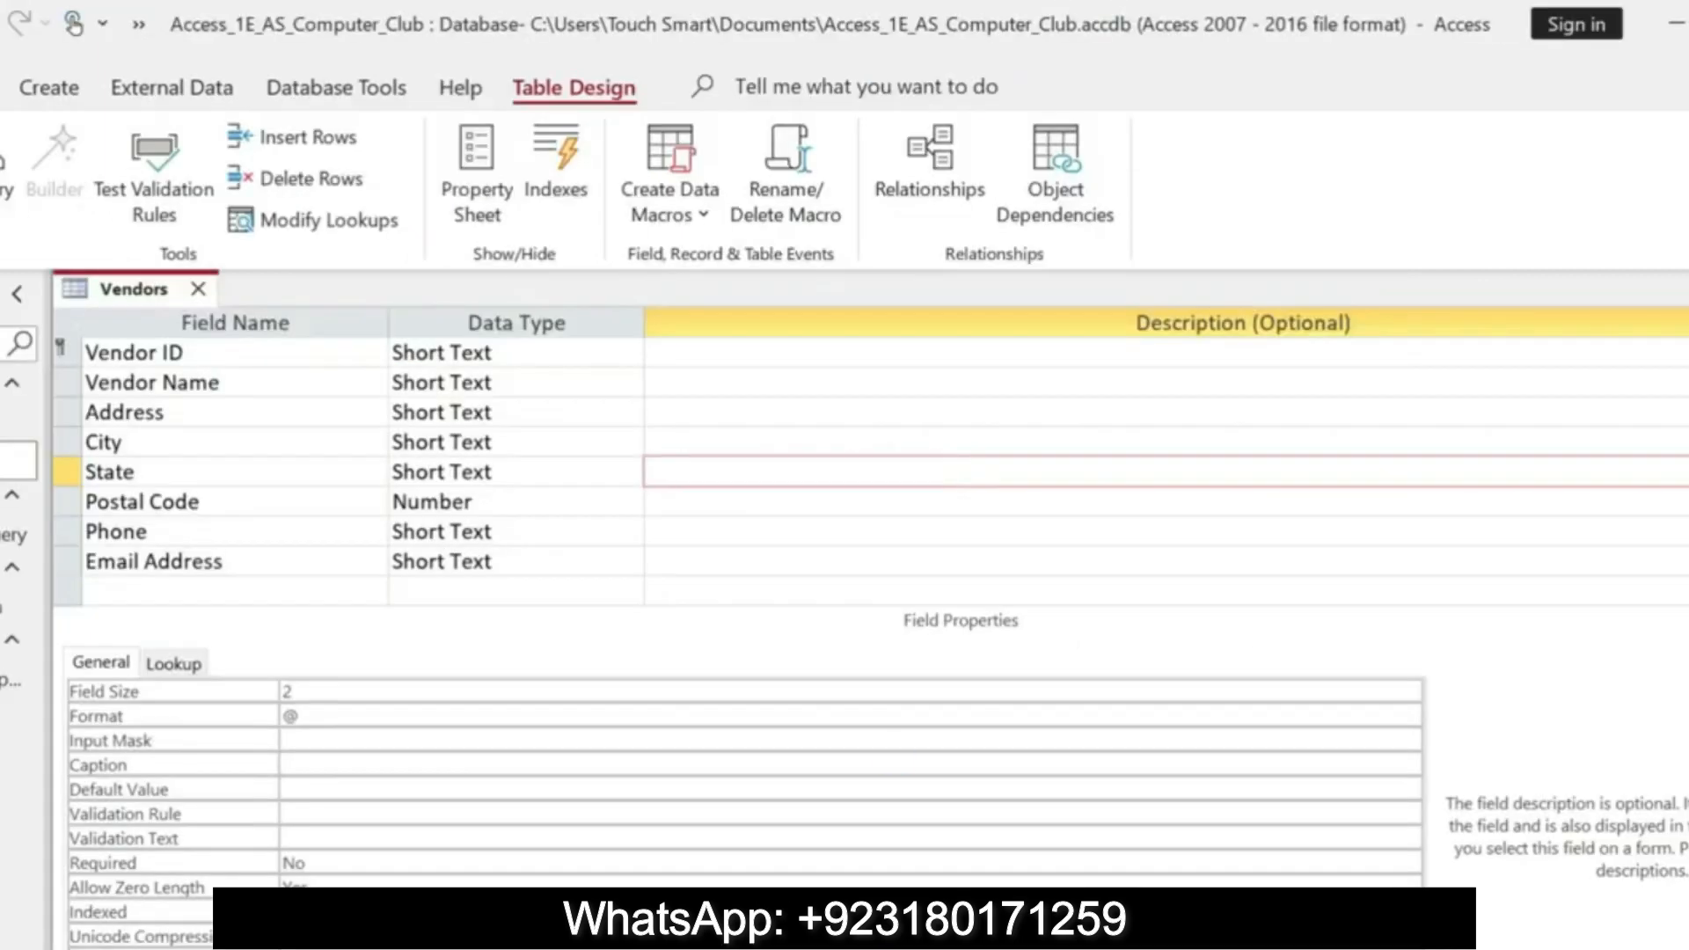
key(ctrl+v)
key(Return)
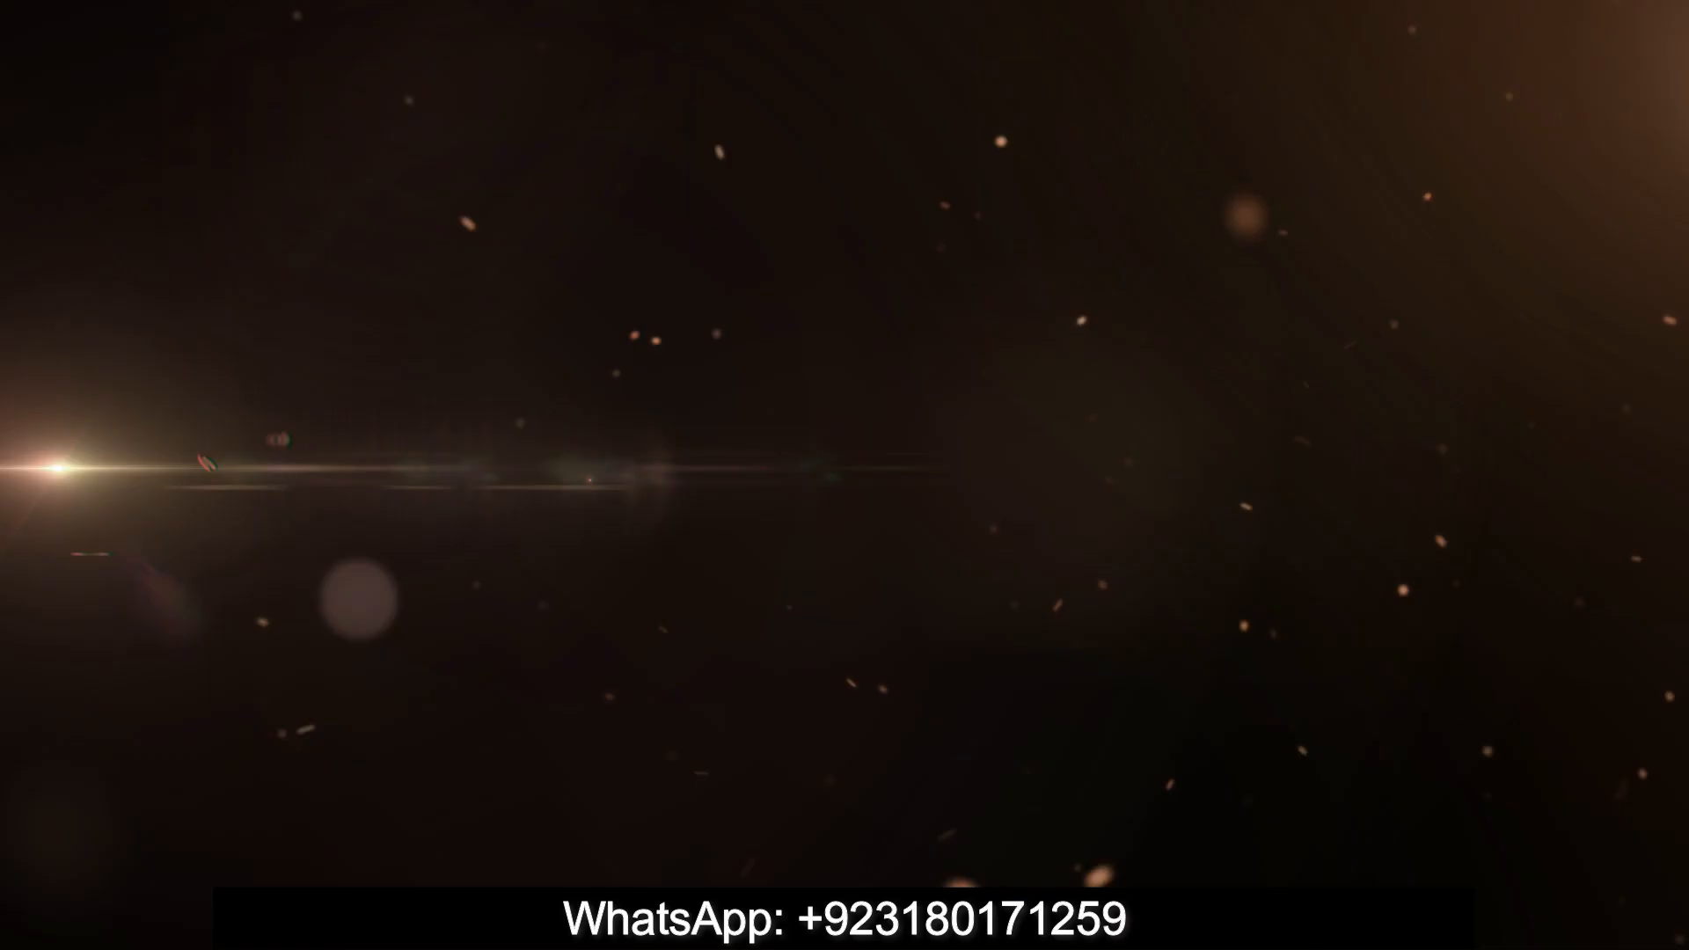